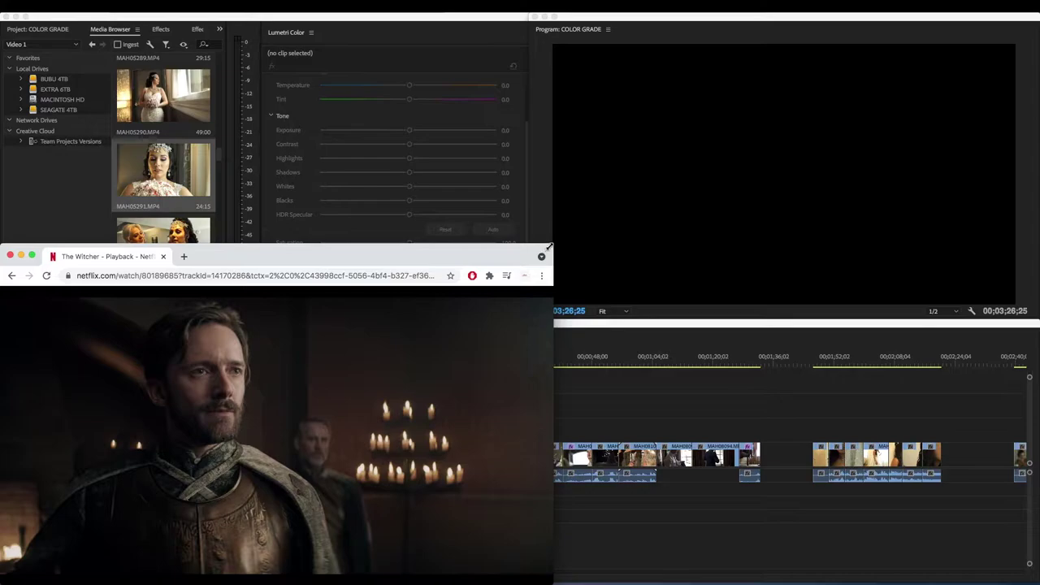
Step: Enlarge the Netflix window playing The Witcher S1:E3 'Betrayer Moon' beside the COLOR GRADE project
left_click_drag(567, 231, 586, 189)
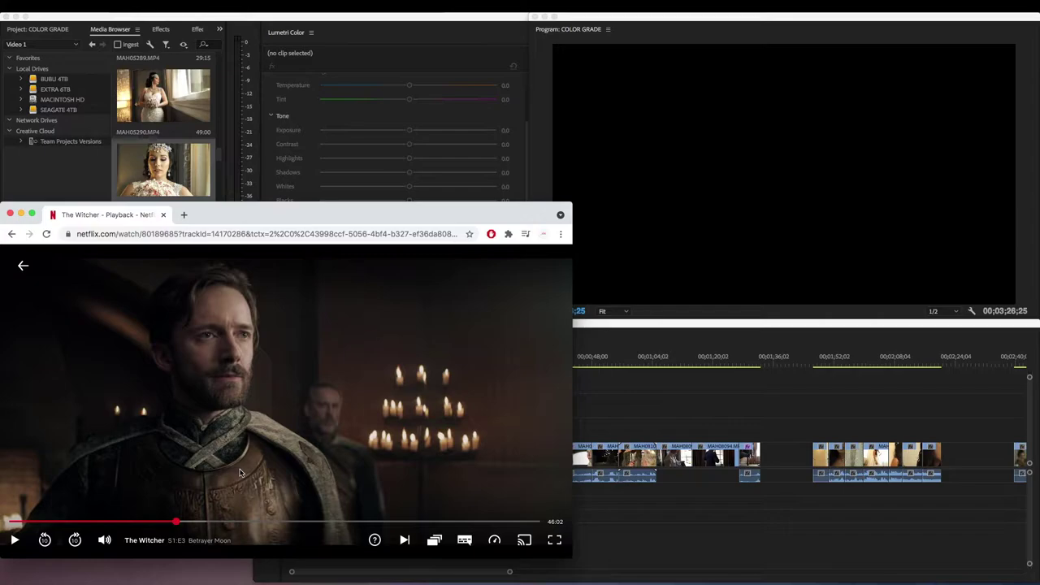
Step: Play the Witcher episode, pause it, then jump ahead and resume to browse scenes
left_click(239, 473)
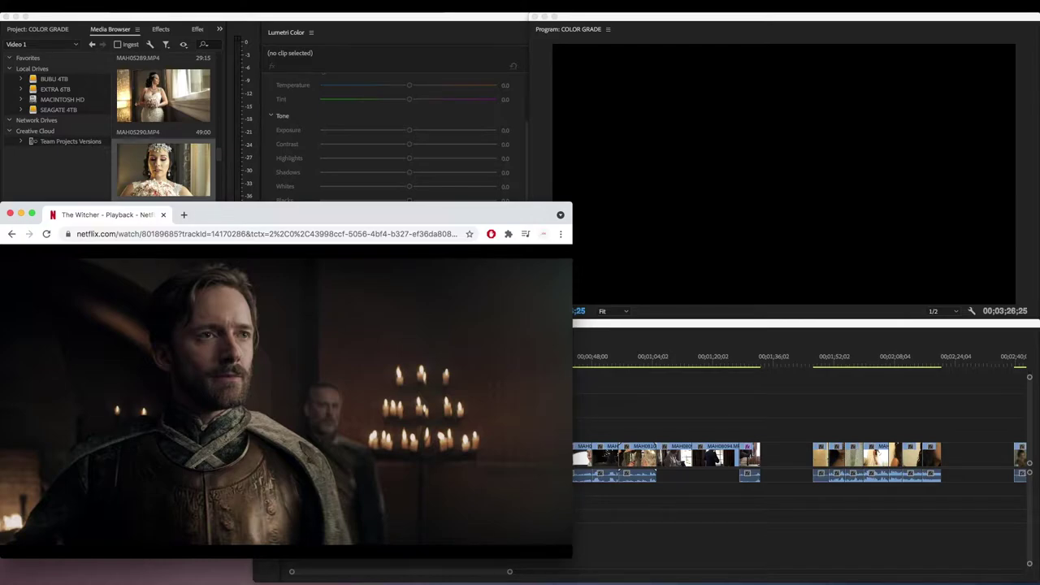
mouse_move(321, 547)
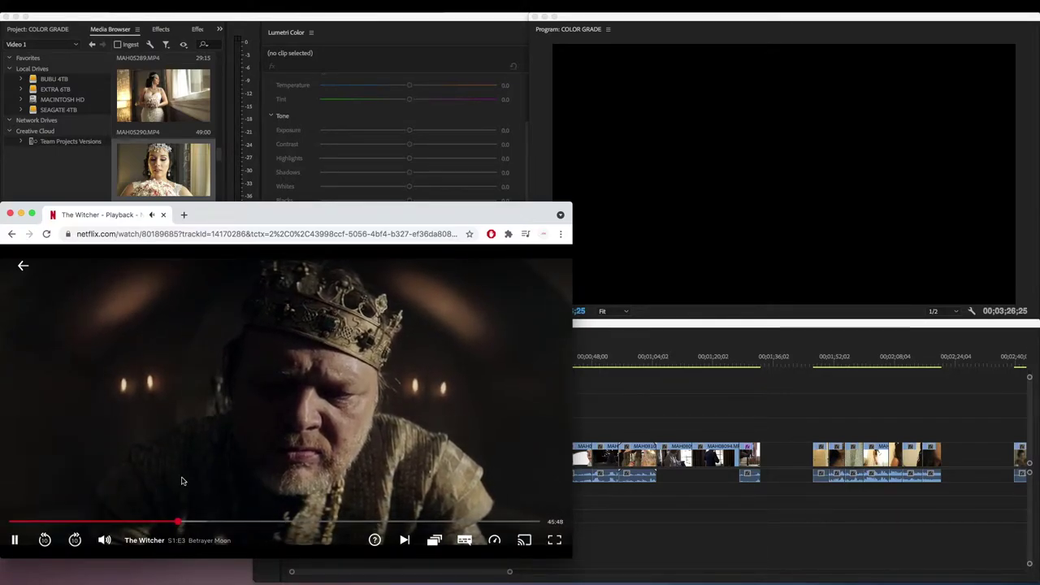
left_click(211, 474)
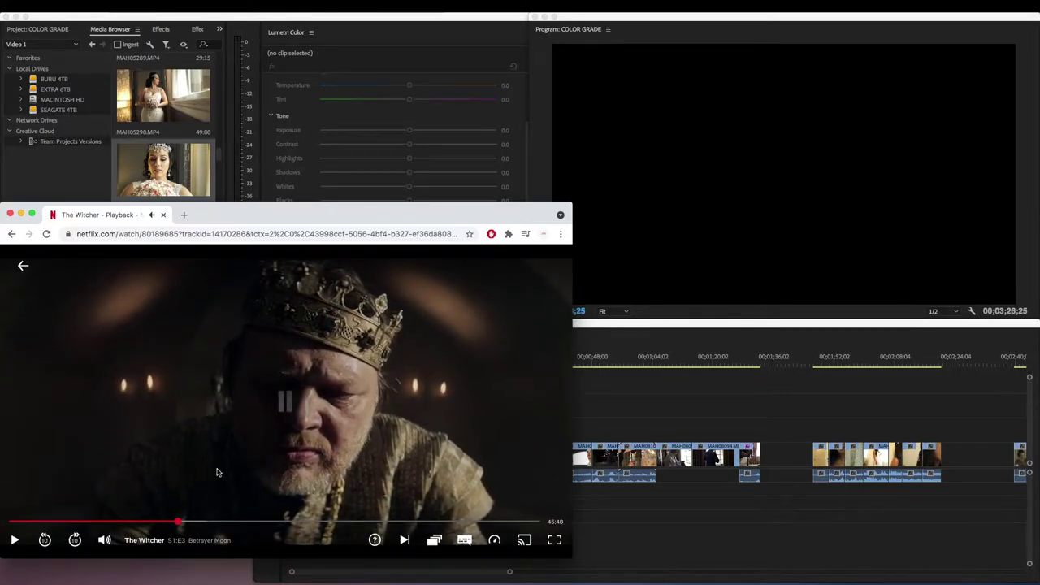
left_click(192, 522)
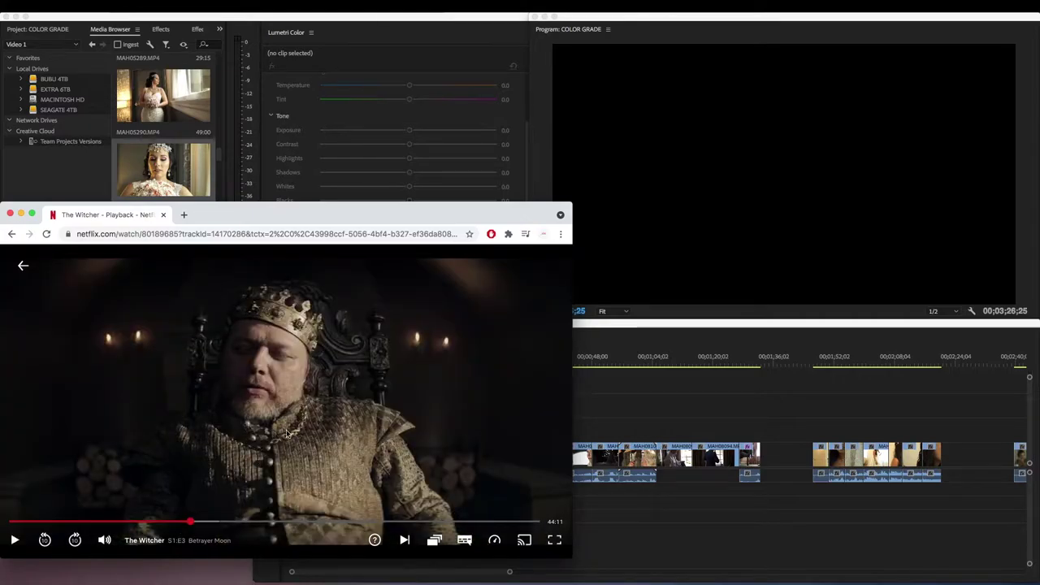
left_click(387, 464)
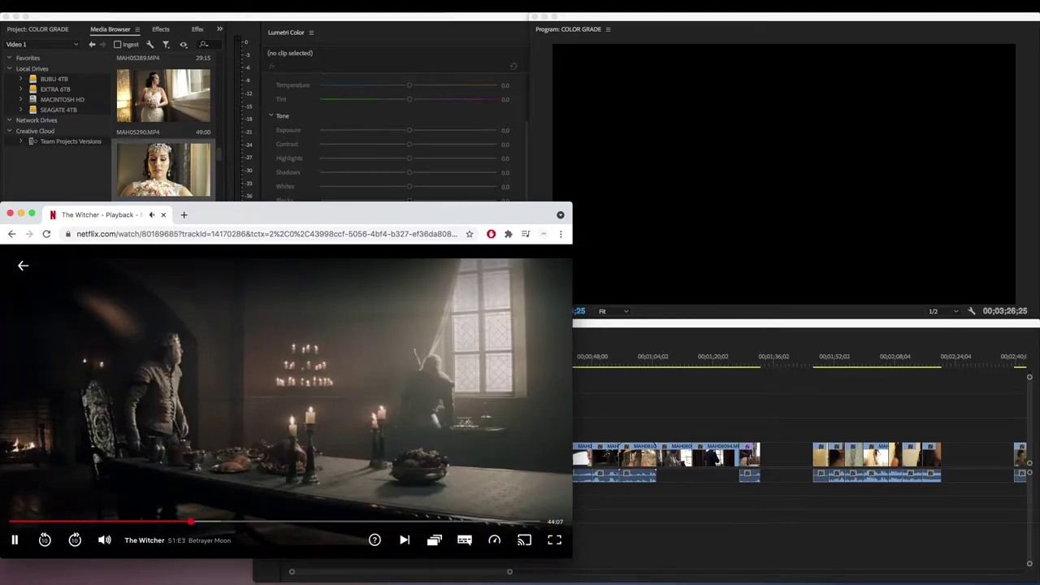
Step: Jump to the 10:31 scene and pause on the candlelit room with the glowing red flask
mouse_move(28, 543)
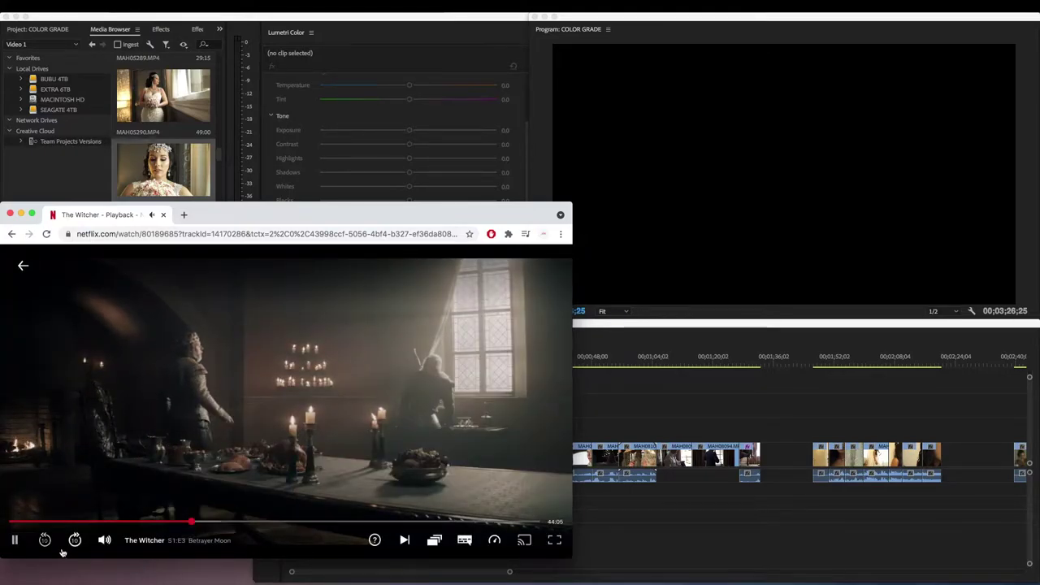
left_click(15, 541)
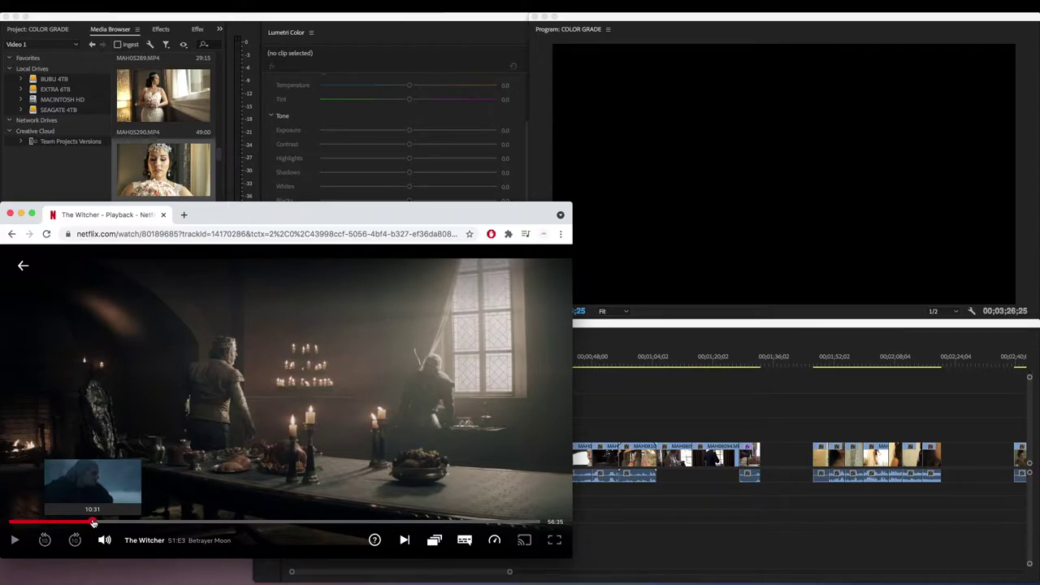
left_click(93, 523)
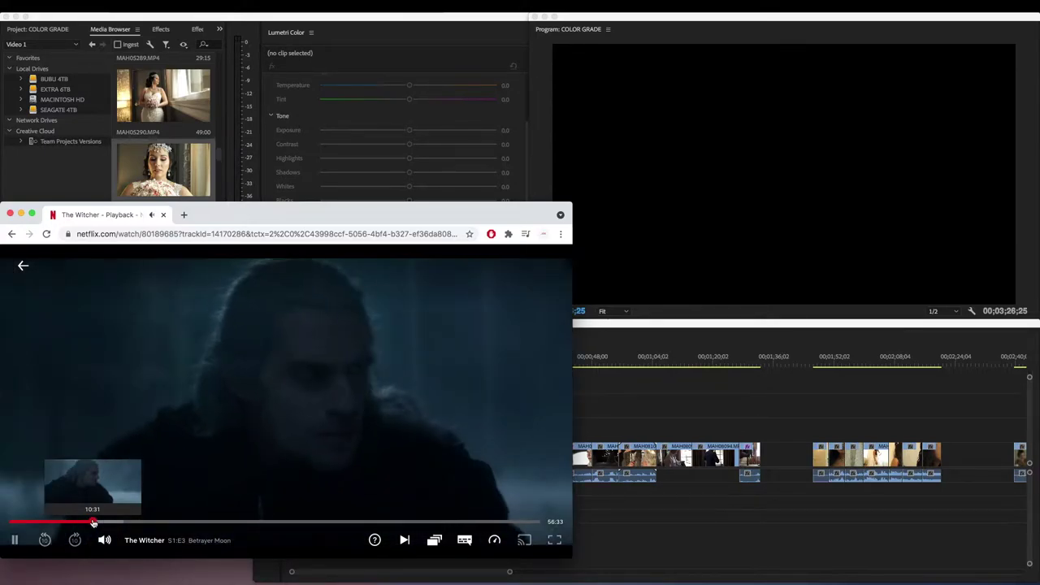
key("space")
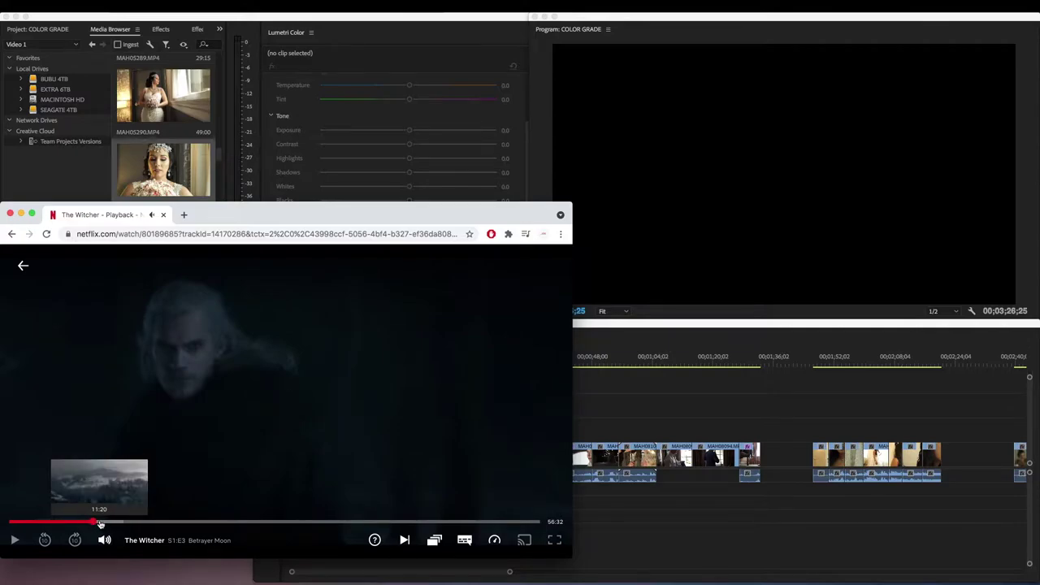
key("space")
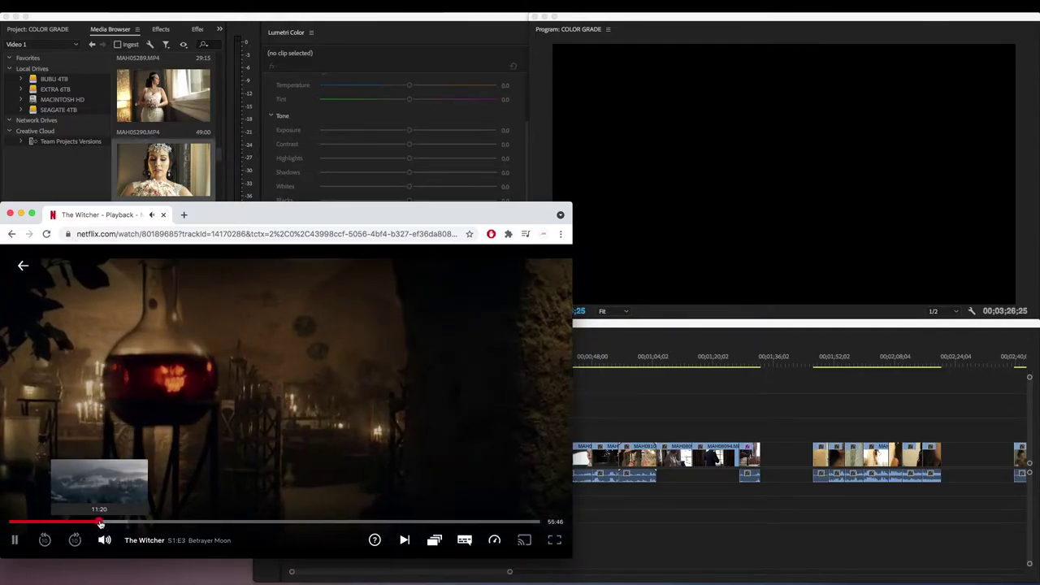
key("space")
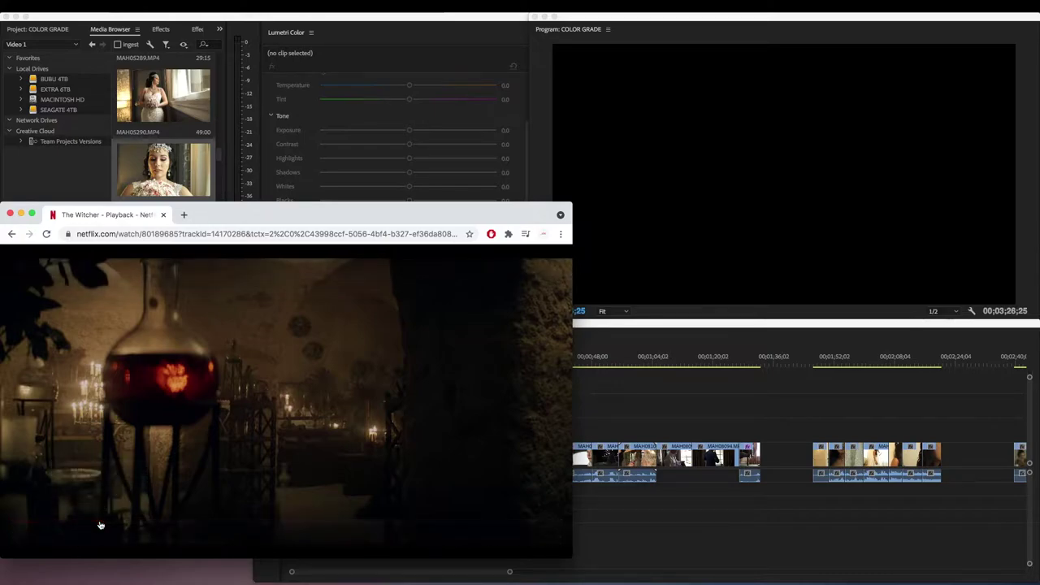
mouse_move(112, 508)
Step: Skim the episode from 6:33 past 32:21, ending paused on the man sprawled on the floor
mouse_move(90, 539)
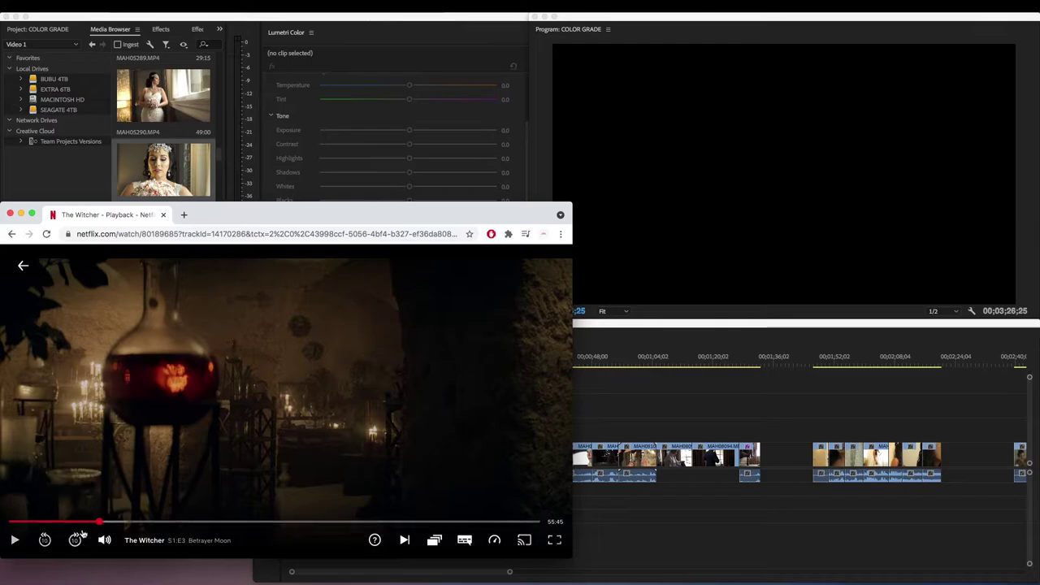
left_click(14, 541)
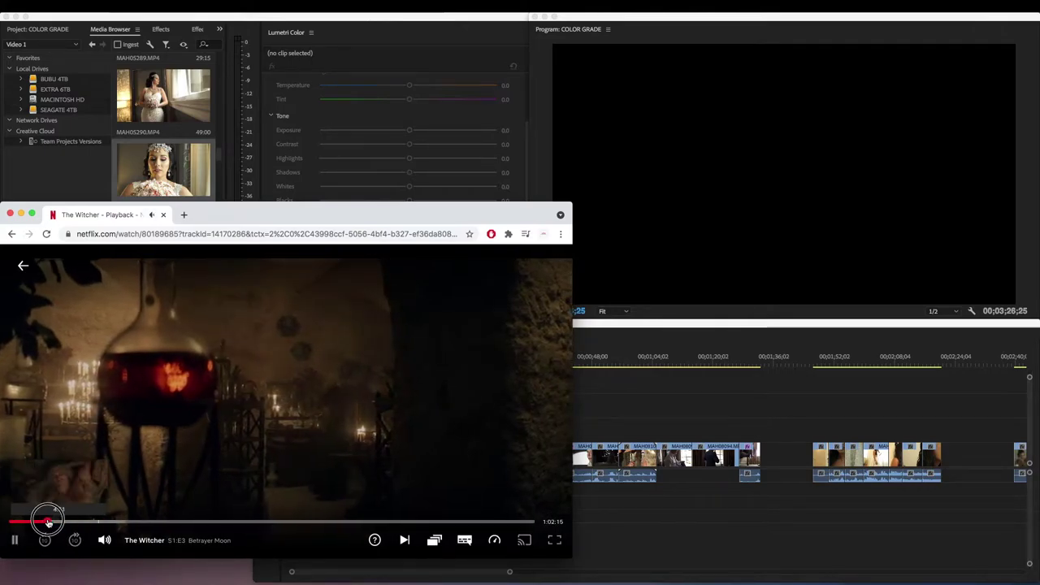
left_click(48, 522)
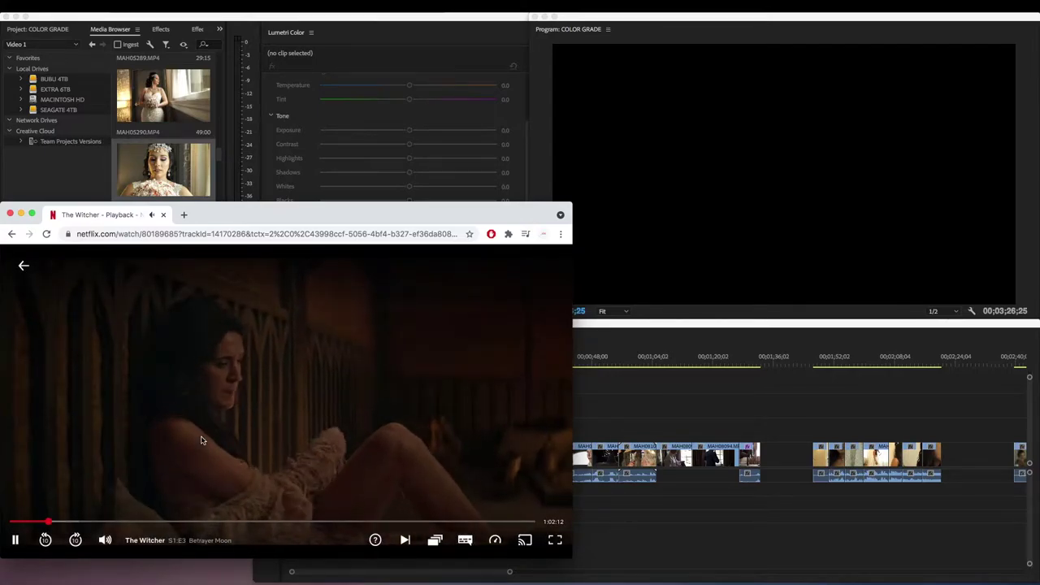
left_click(264, 523)
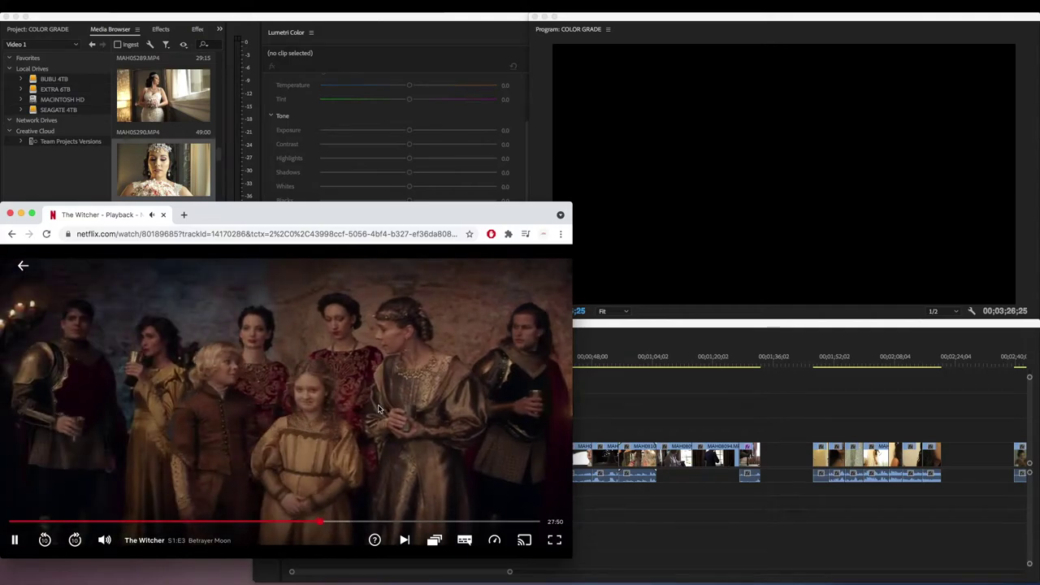
left_click(360, 523)
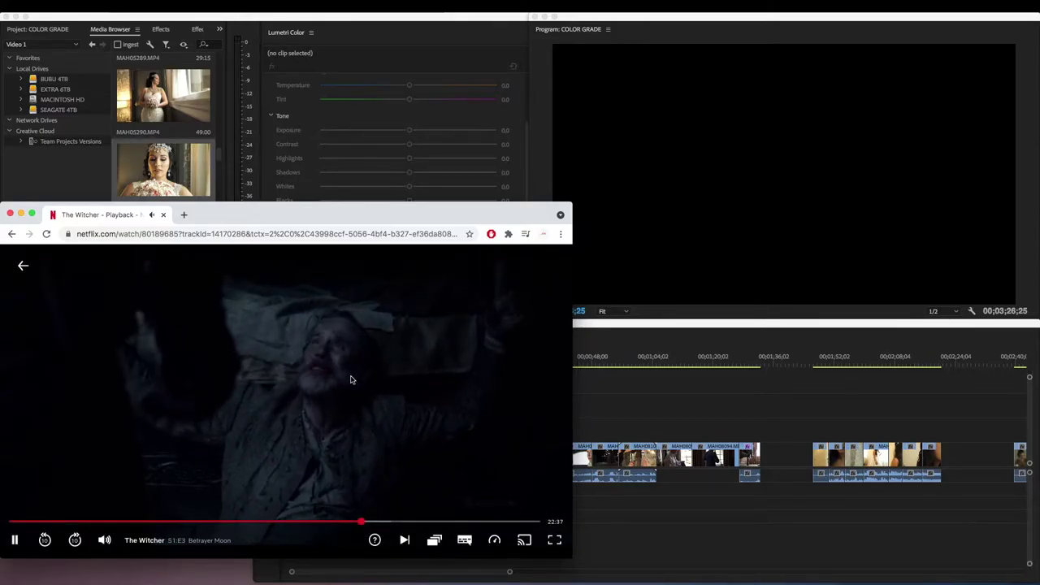
left_click(384, 524)
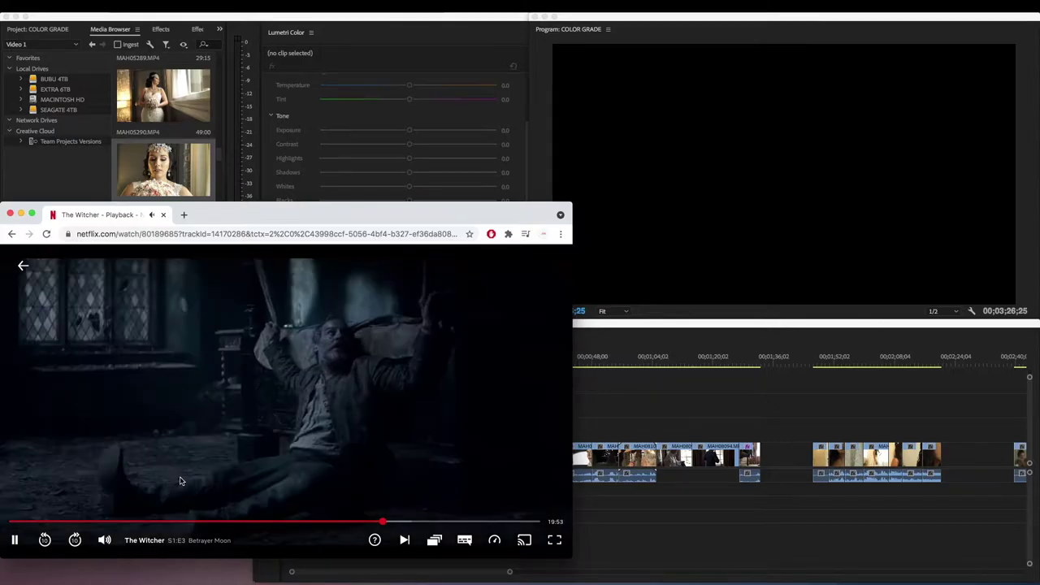
left_click(184, 480)
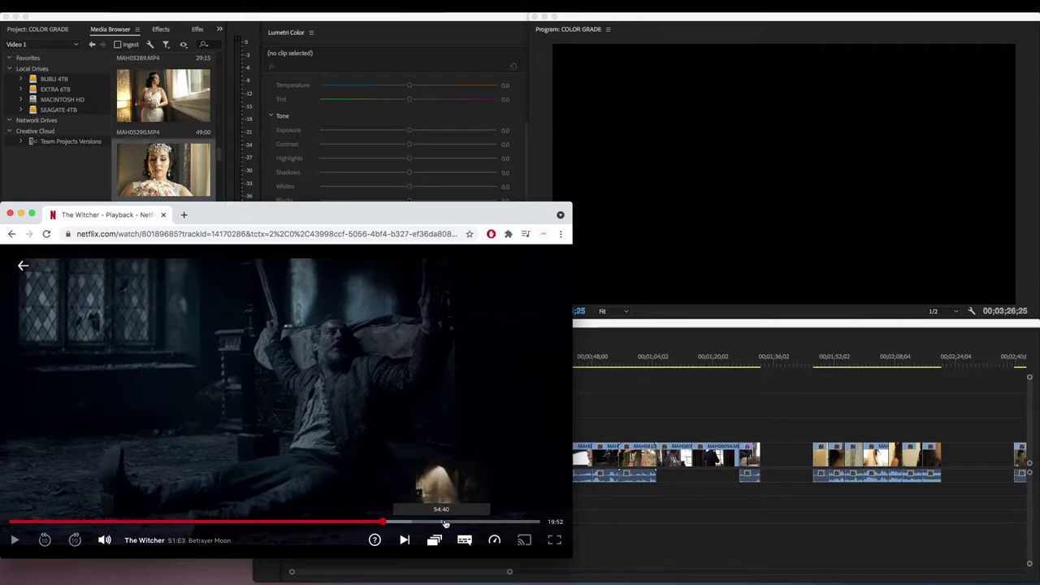
left_click(491, 524)
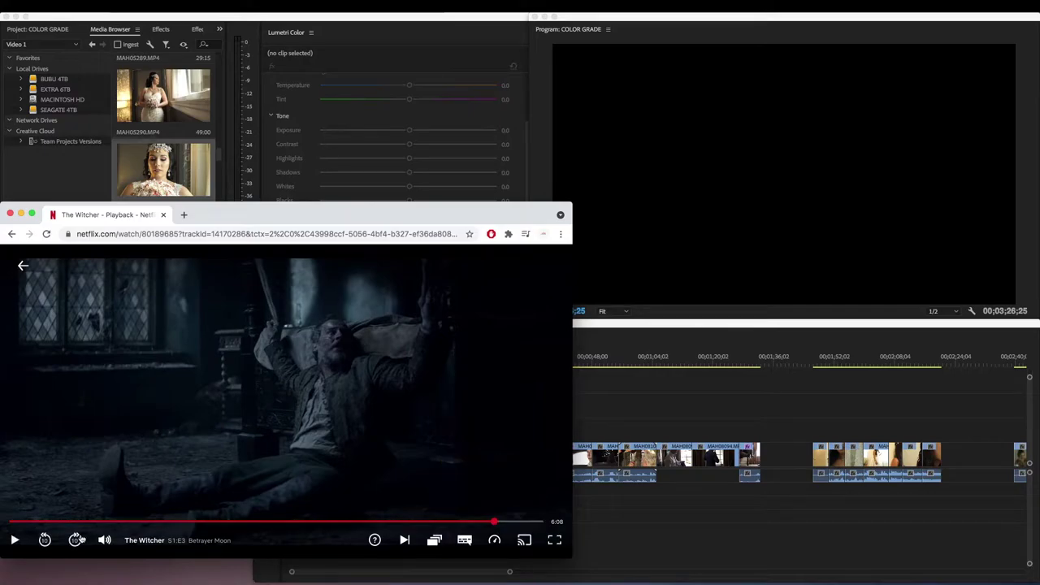
Step: Pause on the bedroom scene, then seek back past 32:47 to the dark-haired woman in black
left_click(22, 542)
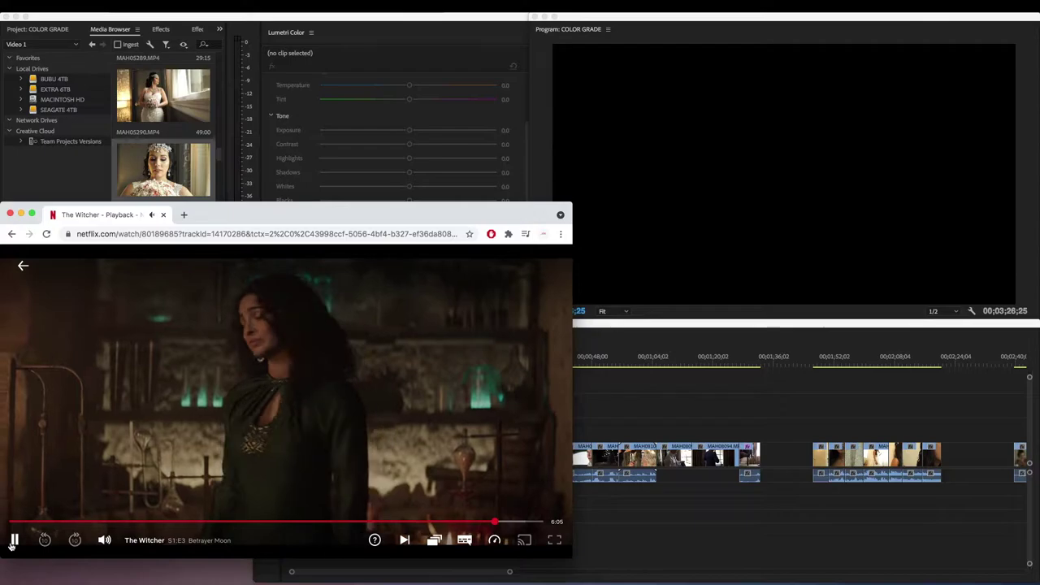
left_click(12, 544)
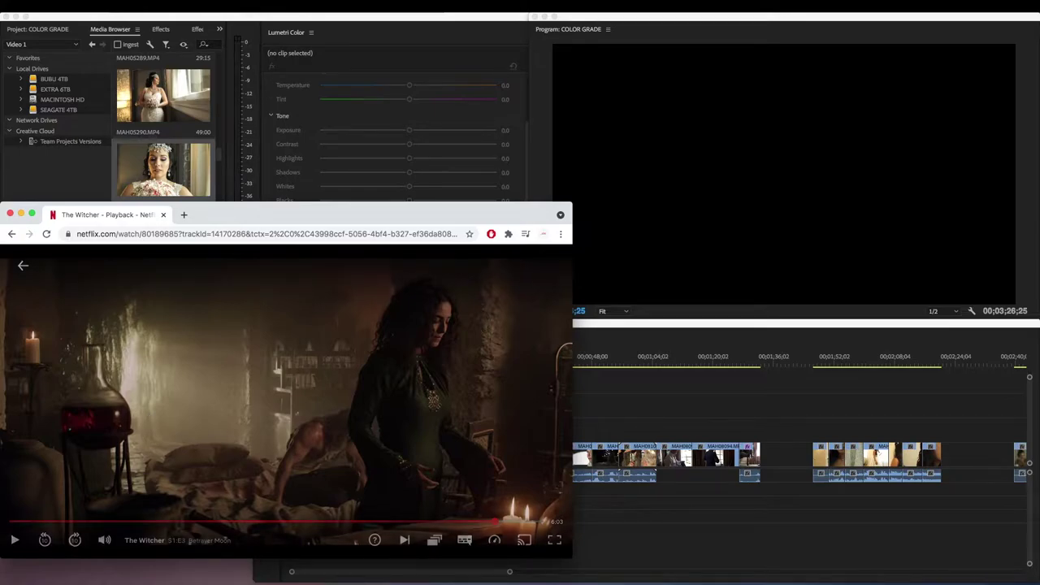
mouse_move(138, 409)
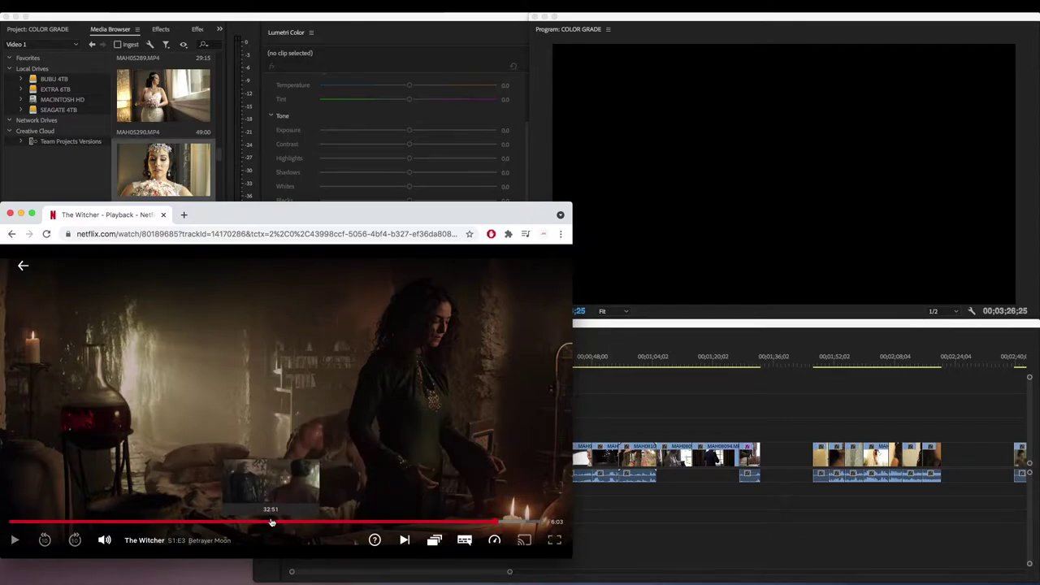
left_click(271, 523)
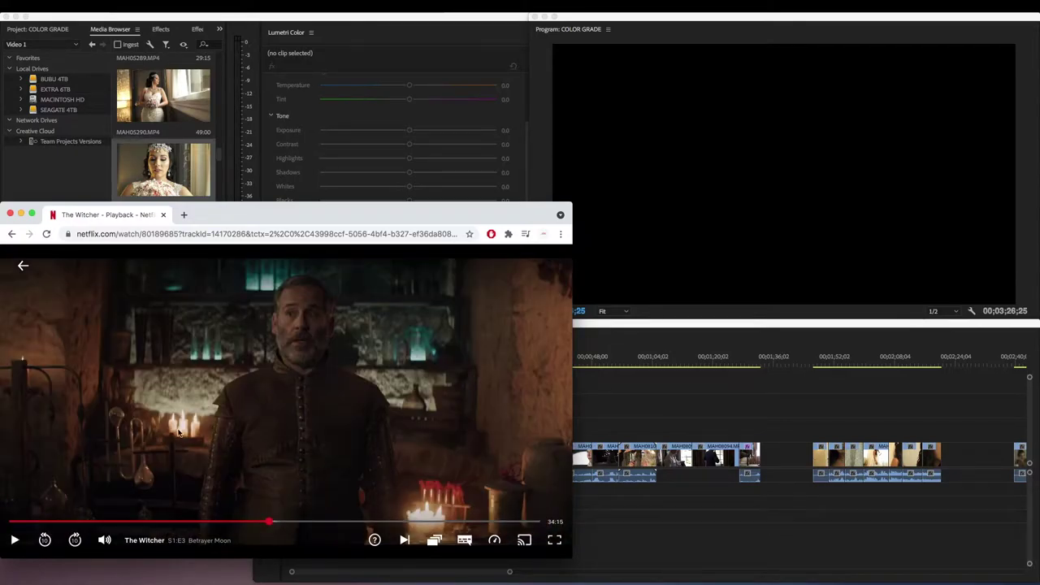
mouse_move(464, 538)
left_click(203, 525)
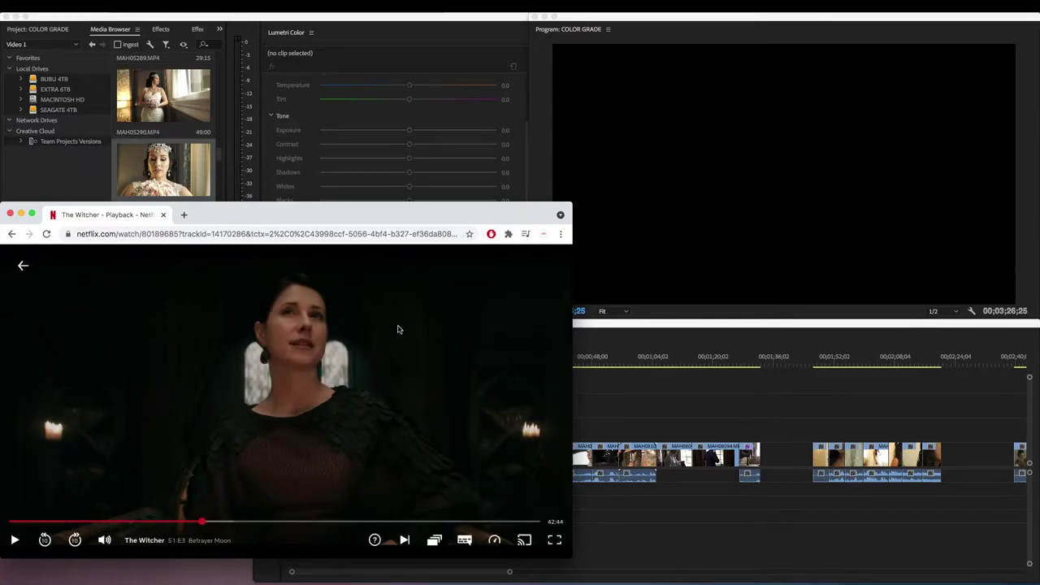
left_click(875, 397)
Step: Move the playhead between 00;02;02;15, 00;01;51;08 and the necklace shot at 00;02;10;20
left_click(874, 358)
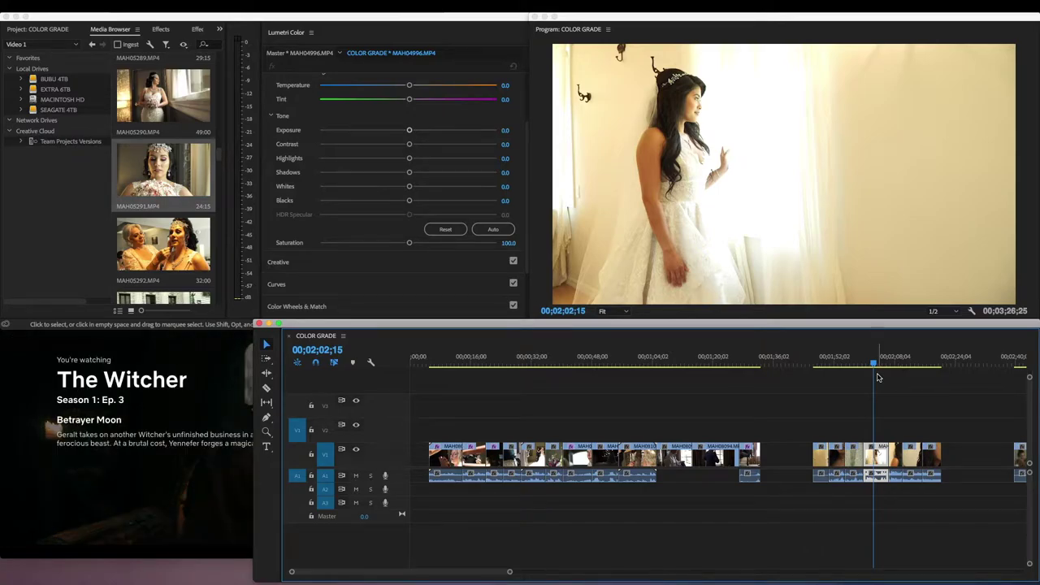
left_click(831, 363)
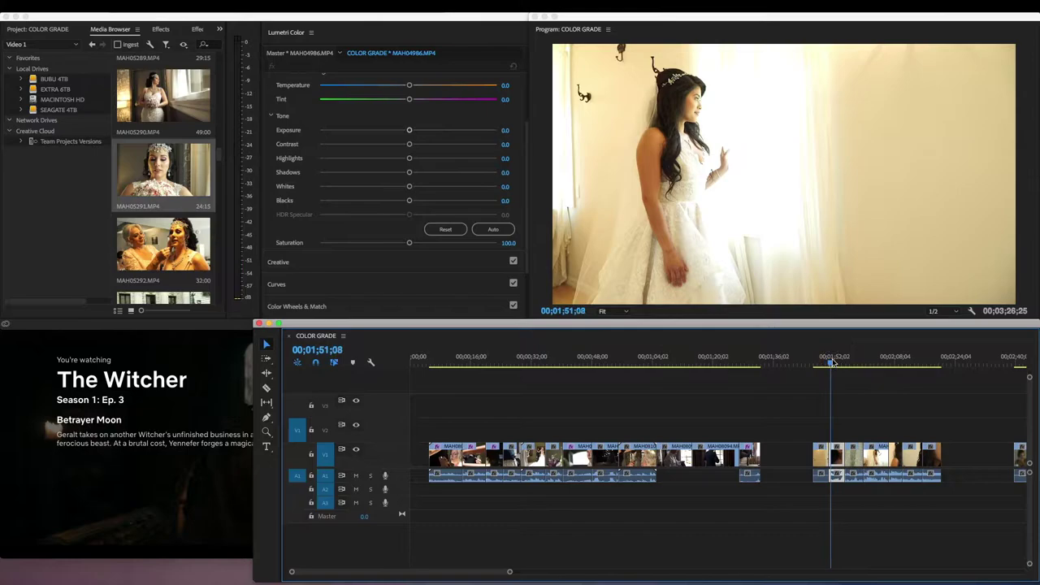
left_click(906, 362)
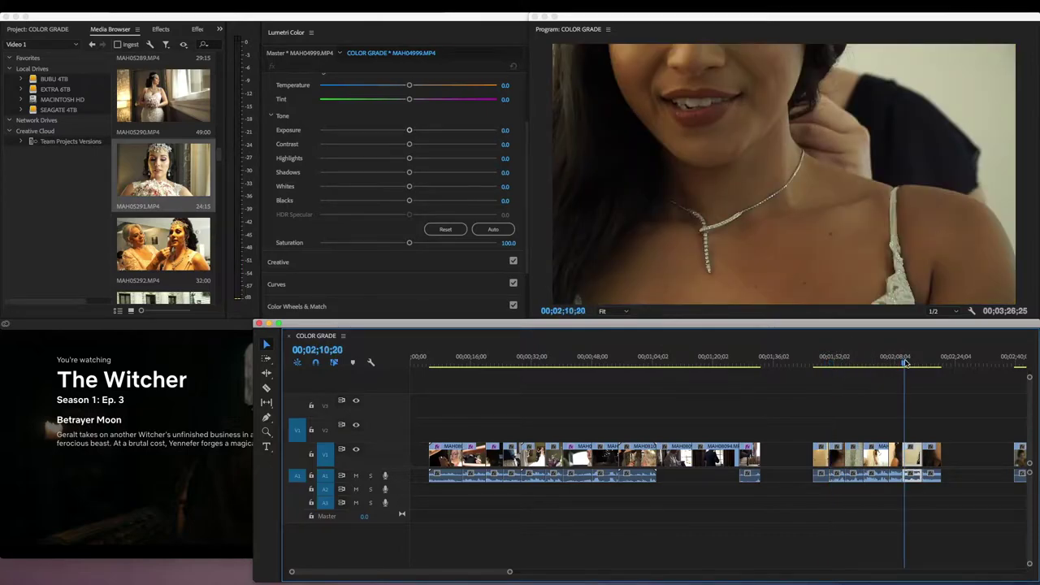
left_click_drag(906, 362, 925, 363)
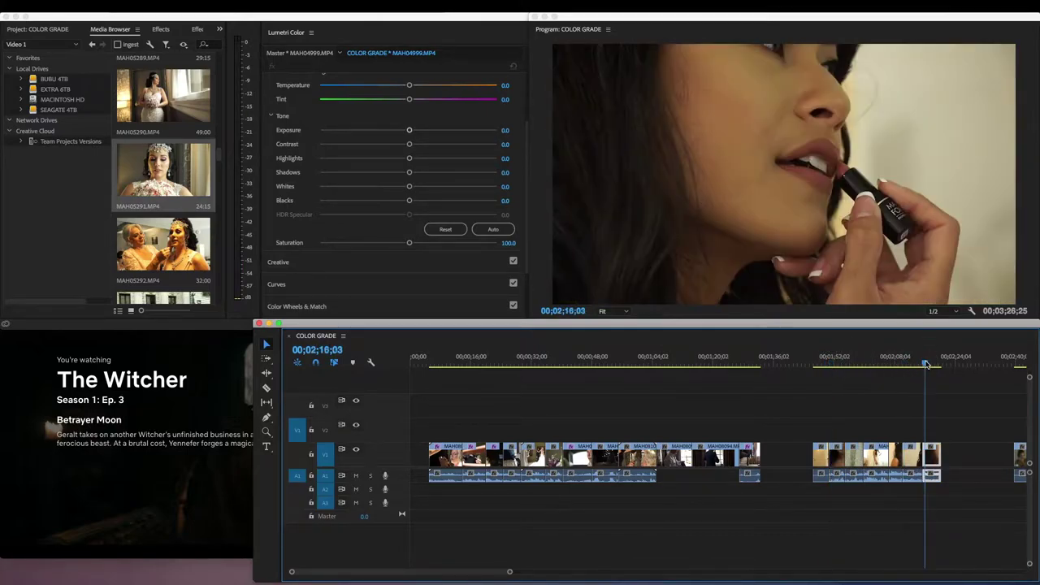
Step: Step back through the jacket, groom, blonde bride and bouquet shots, then land on the lipstick close-up
left_click(679, 361)
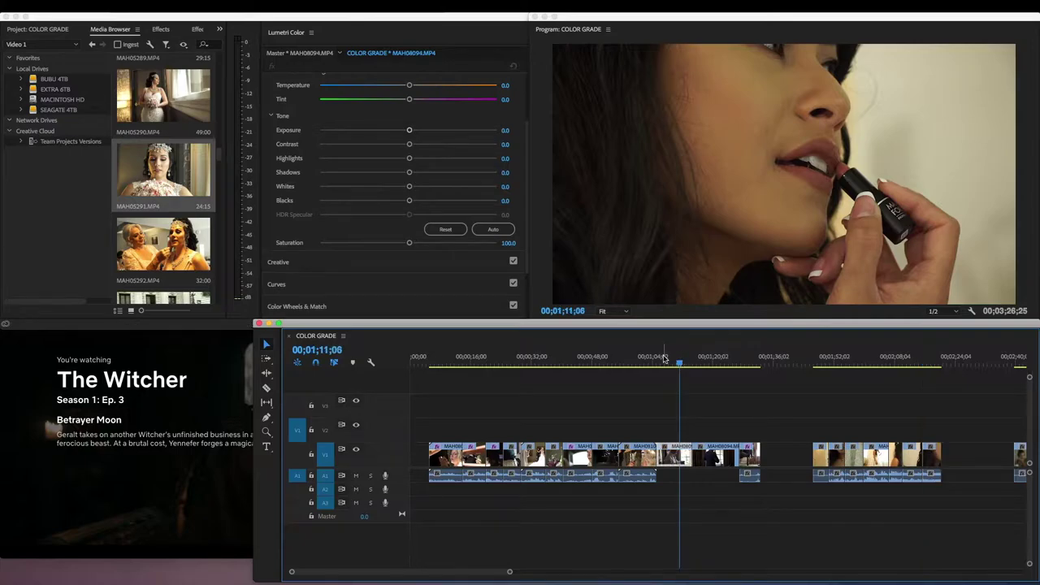
left_click(605, 361)
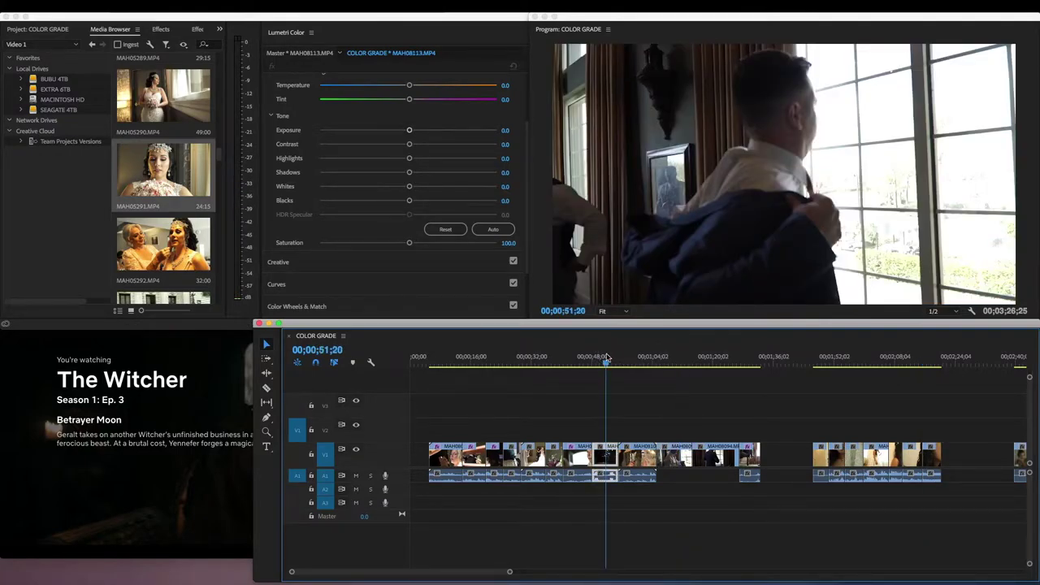
left_click(637, 361)
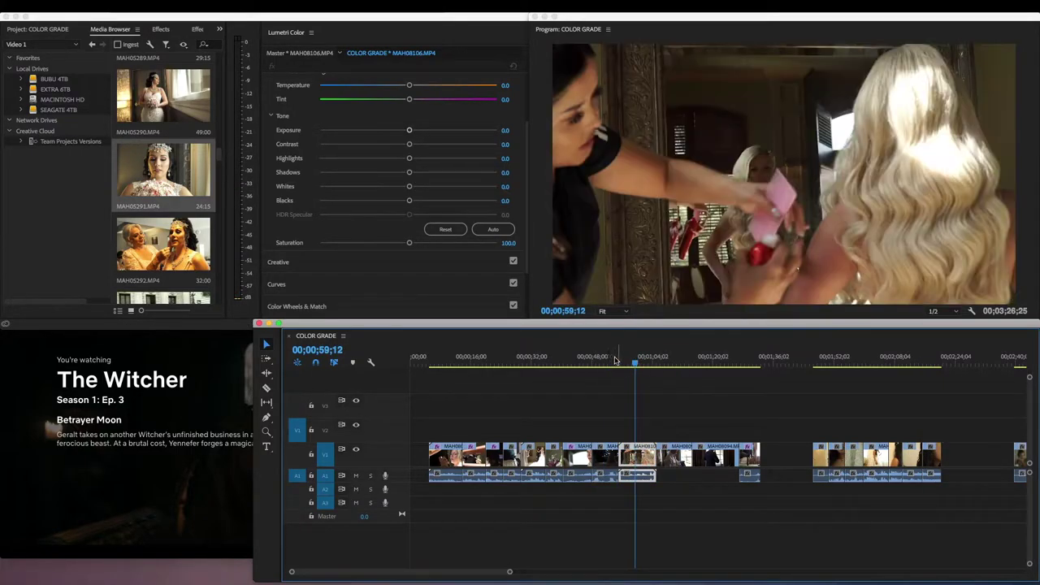
left_click(567, 360)
left_click(559, 361)
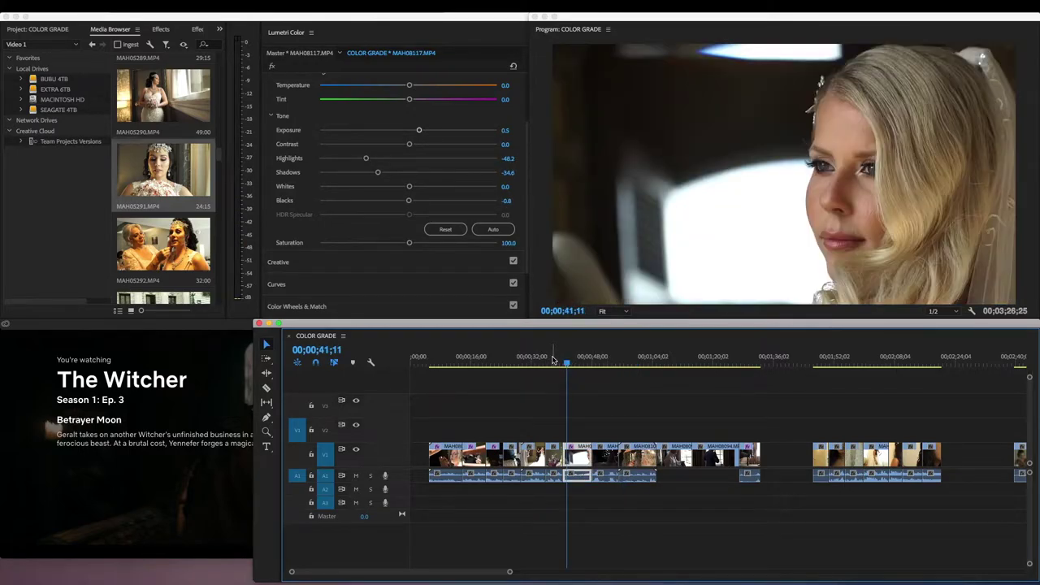
left_click(552, 361)
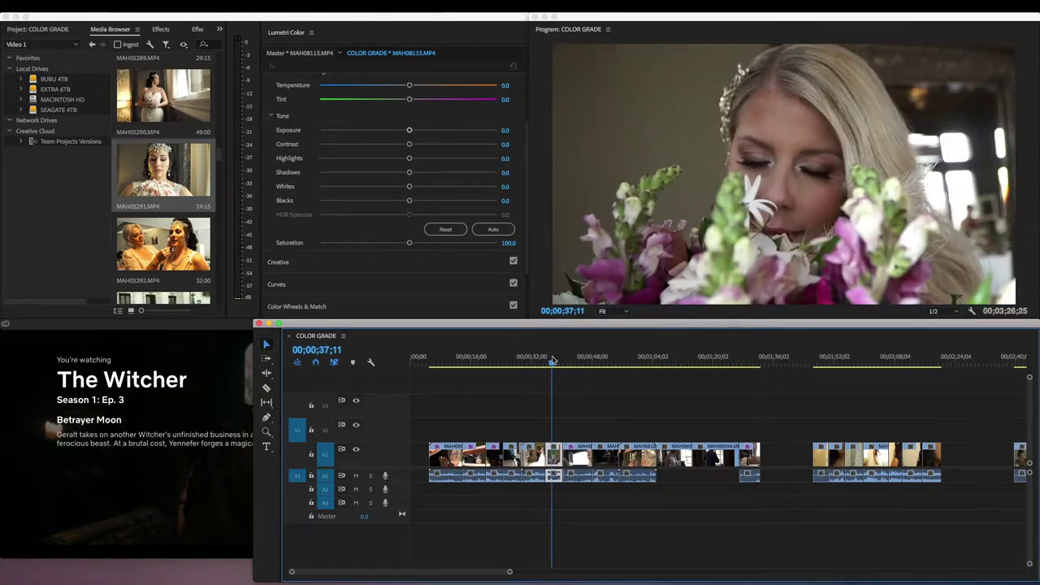
left_click(534, 360)
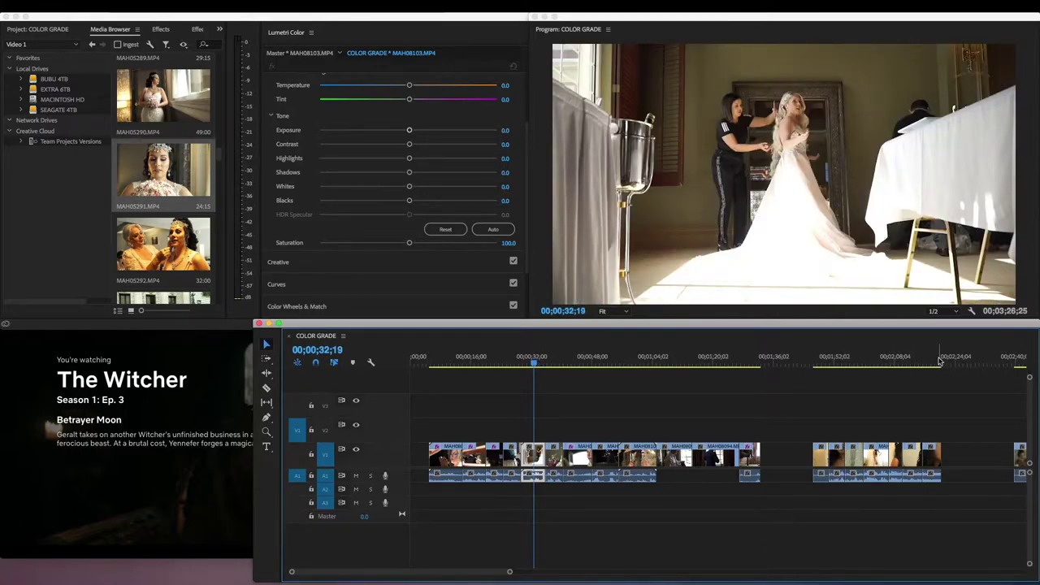
left_click(940, 361)
Step: Preview the dark-haired bride and mirror shots, then save the project
scroll(877, 413, "down", 2)
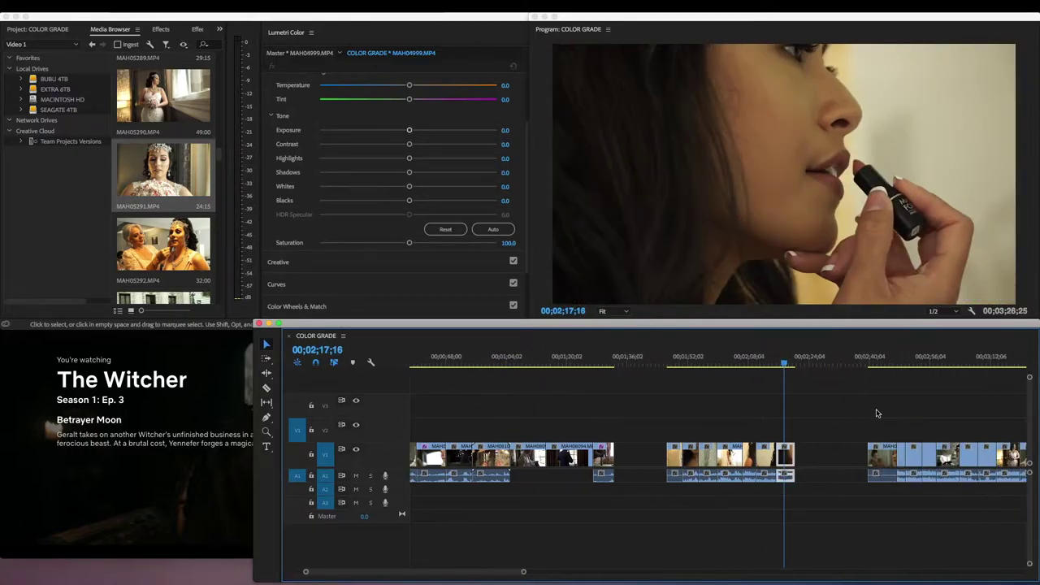
left_click(885, 364)
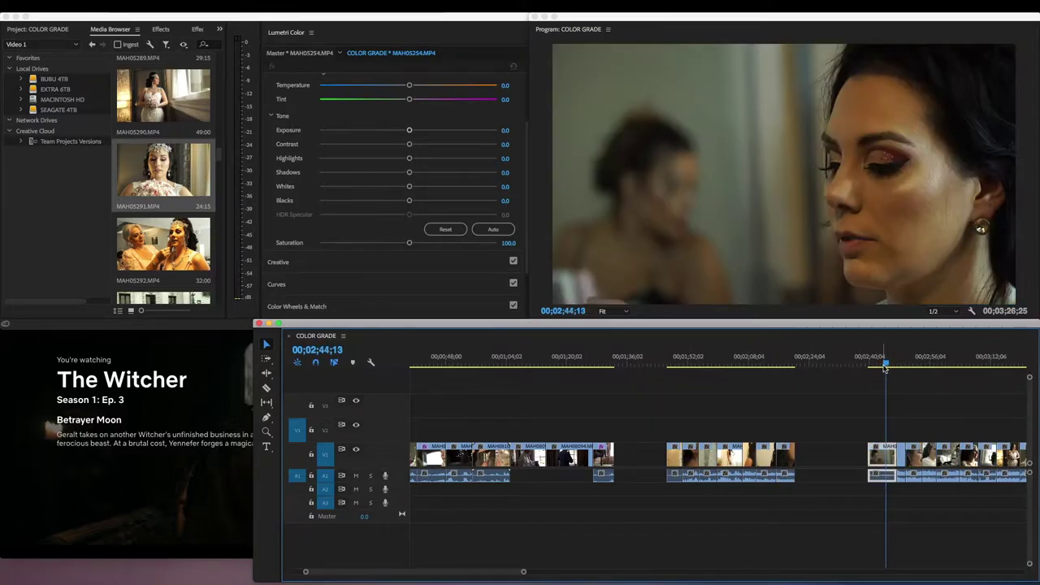
left_click(927, 364)
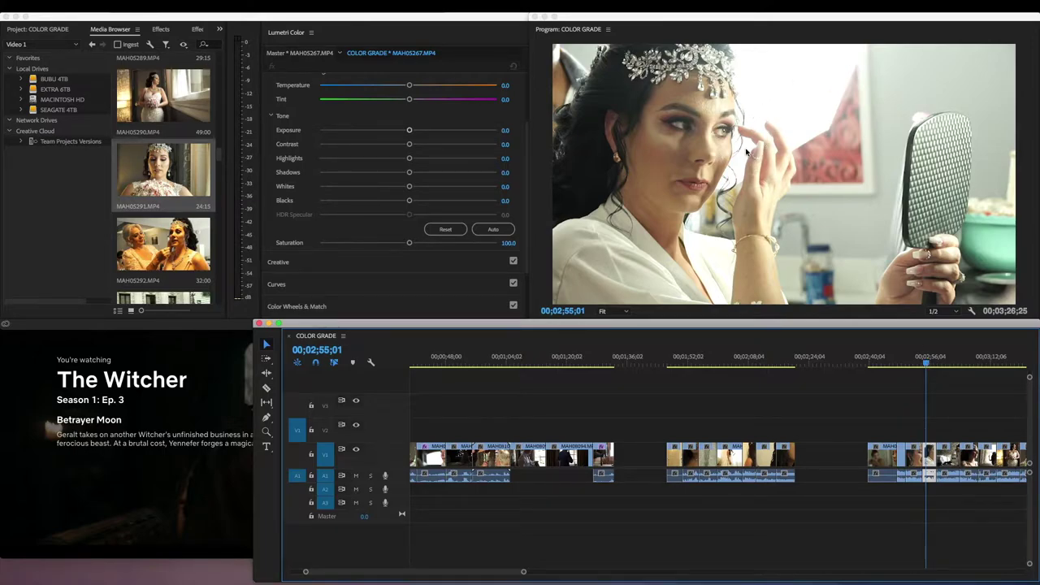
key("super+s")
Step: Scrub through the later bride shots: window, profile close-up, and full-length with bouquet
mouse_move(967, 358)
left_mouse_down()
mouse_move(985, 364)
mouse_move(953, 364)
left_mouse_up()
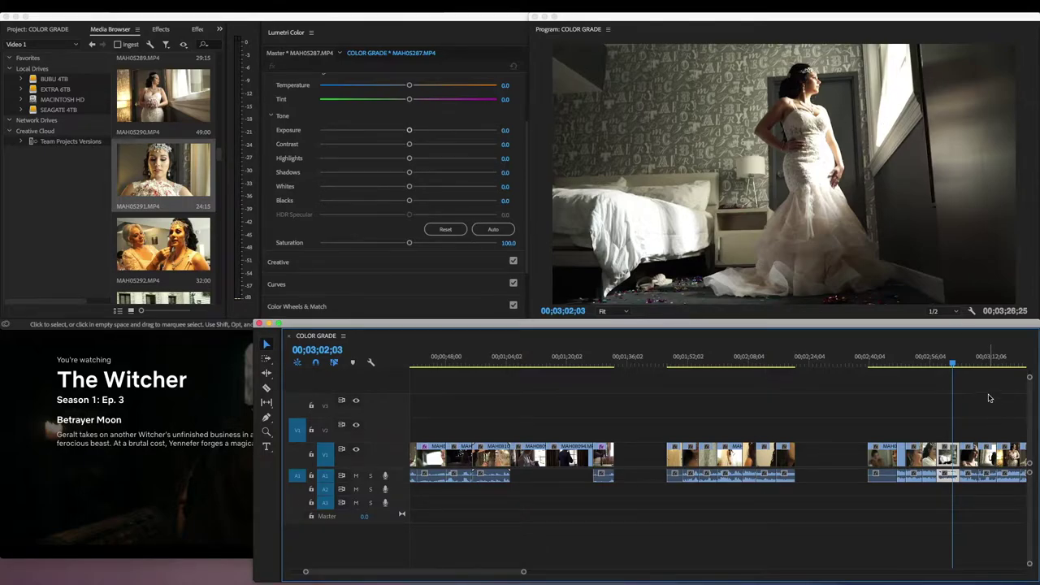
left_click(990, 361)
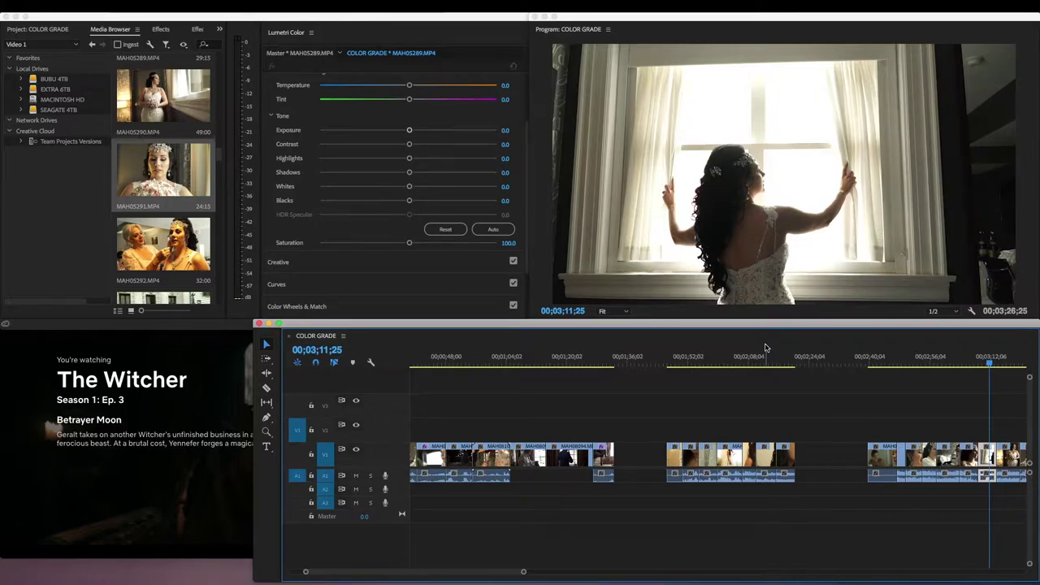
left_click(968, 363)
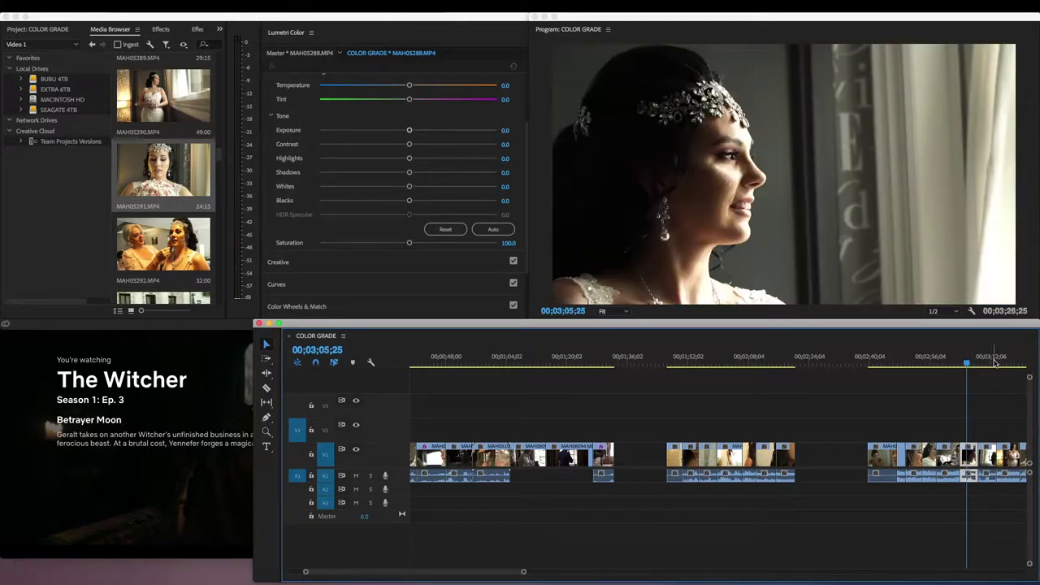
left_click(1003, 362)
scroll(991, 418, "right", 3)
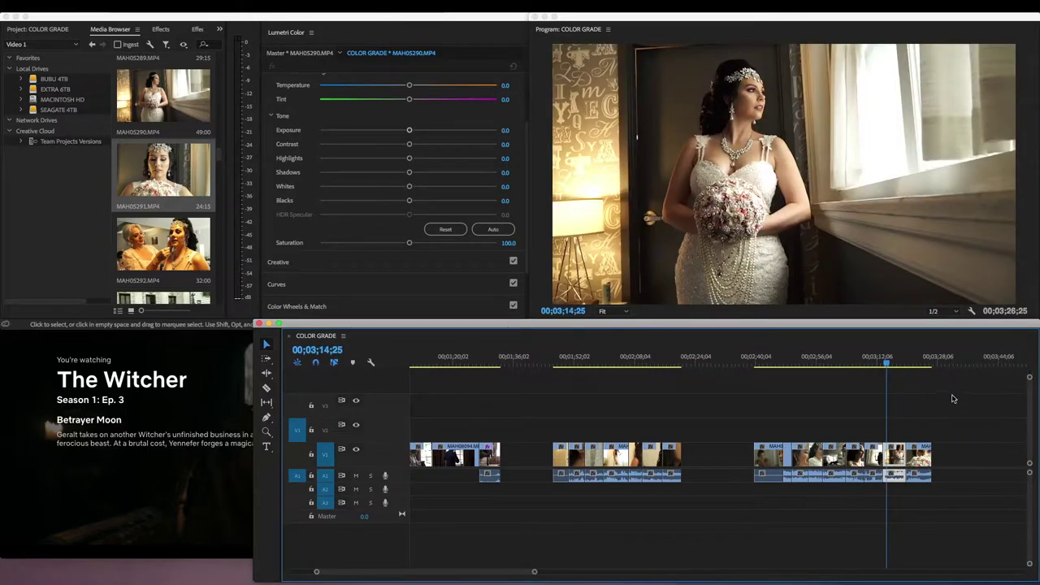
left_click(901, 353)
left_click_drag(901, 353, 924, 357)
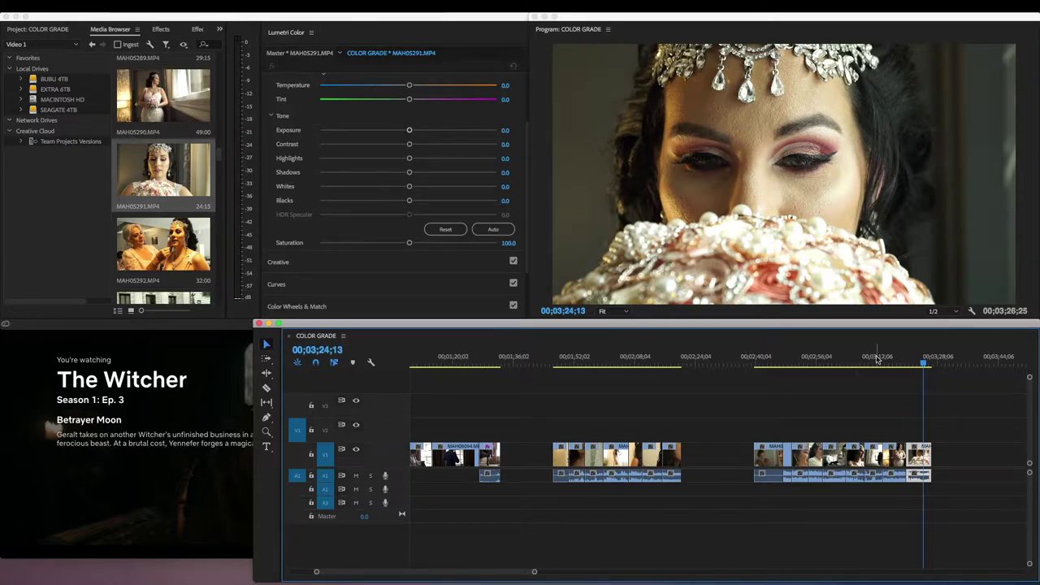
Step: Return to the graded blonde bride close-up at 00;00;43;20
scroll(583, 371, "left", 5)
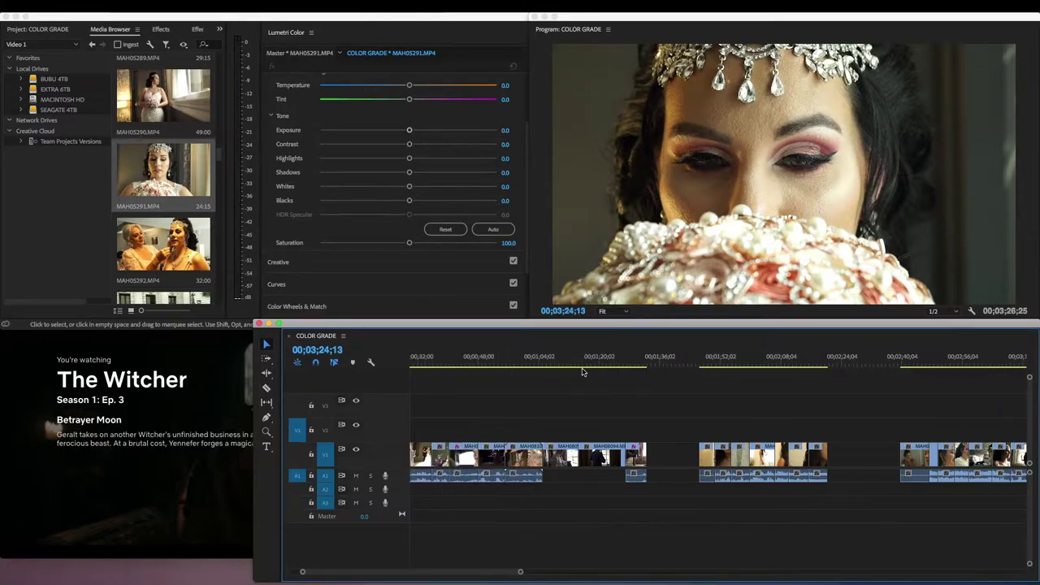
scroll(582, 372, "left", 1)
left_click_drag(588, 357, 495, 356)
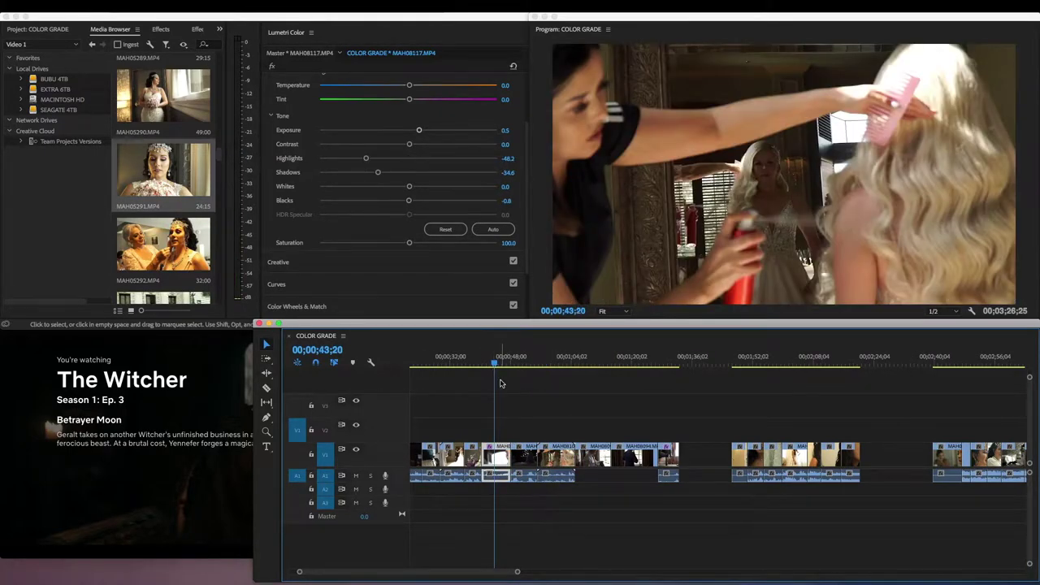
scroll(500, 383, "left", 2)
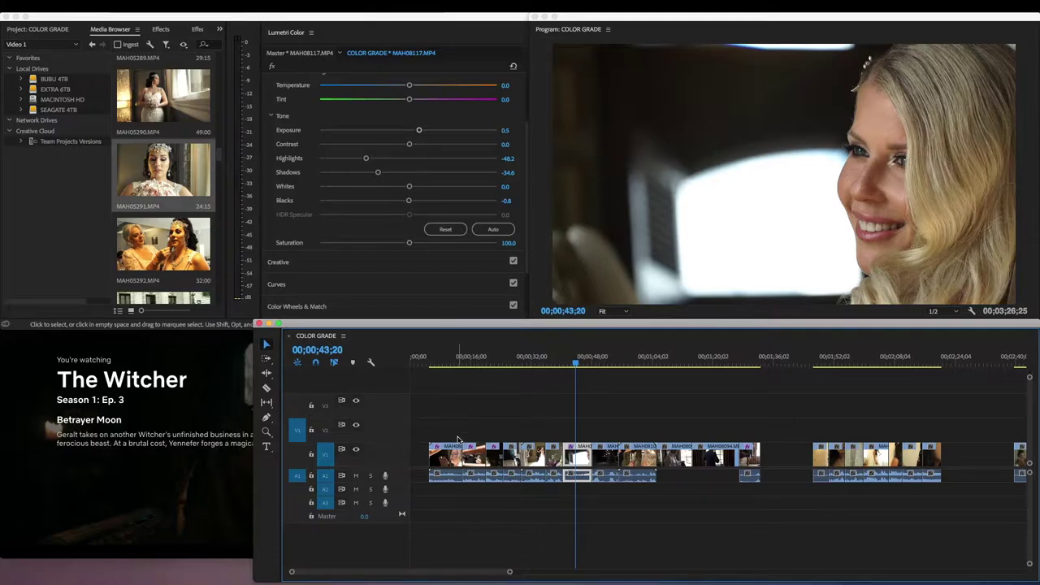
Step: Remove Lumetri Color from the first clip group with Edit > Remove Attributes, confirming Tone reads 0.0
left_click_drag(436, 426, 759, 498)
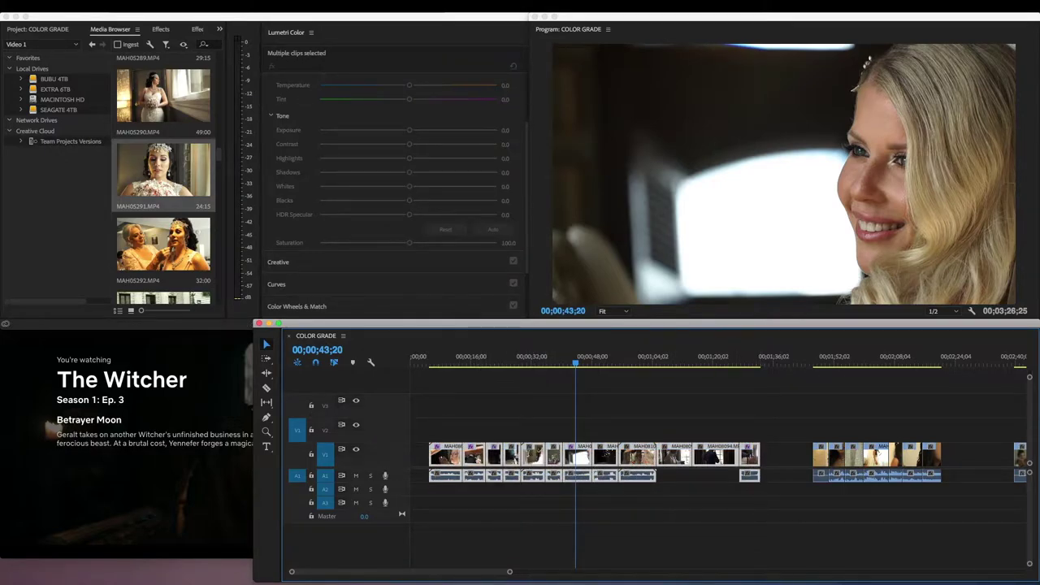
left_click(151, 7)
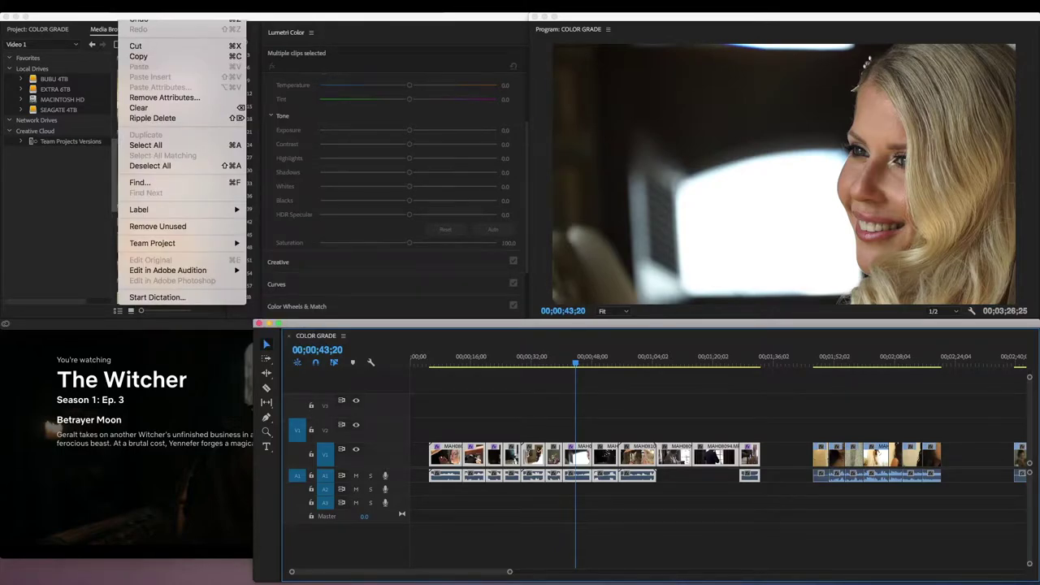
left_click(177, 98)
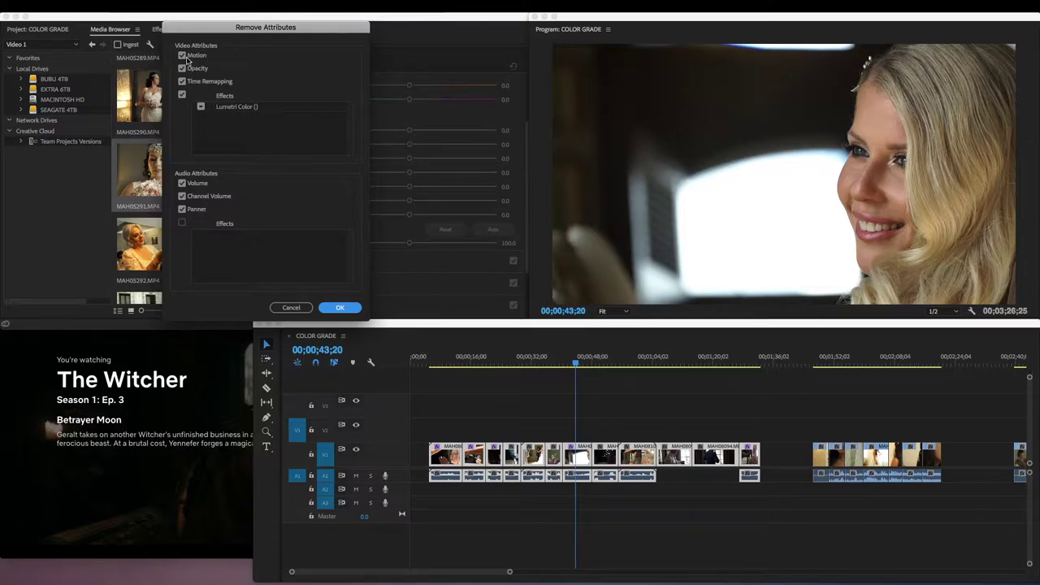
left_click(344, 308)
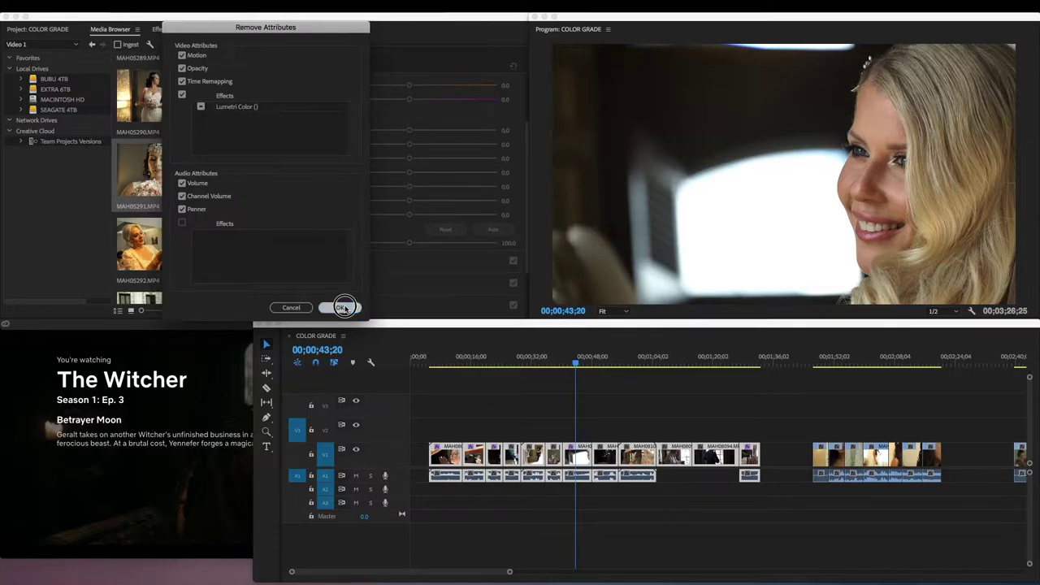
left_click(532, 365)
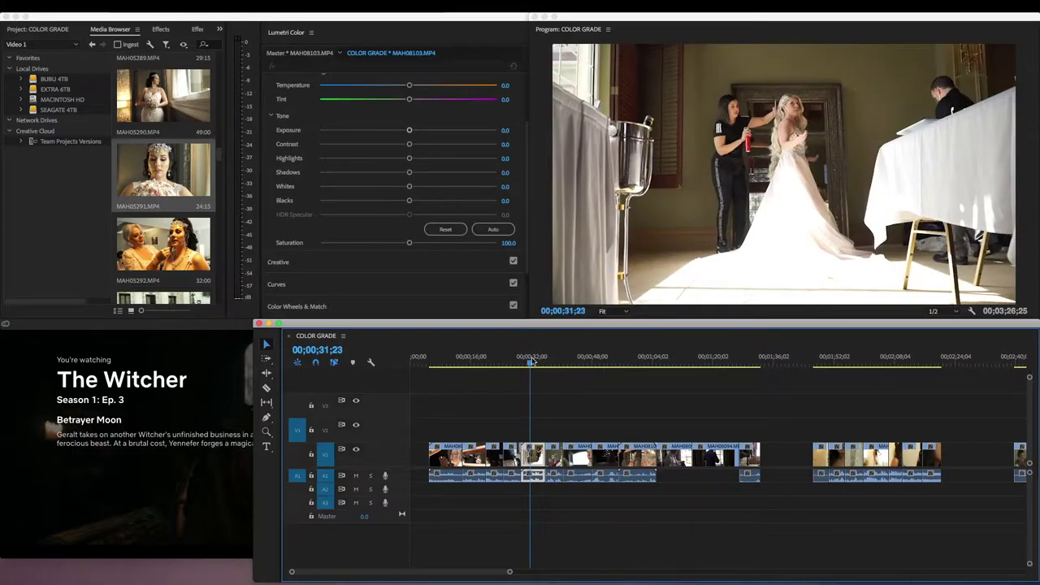
left_click(472, 362)
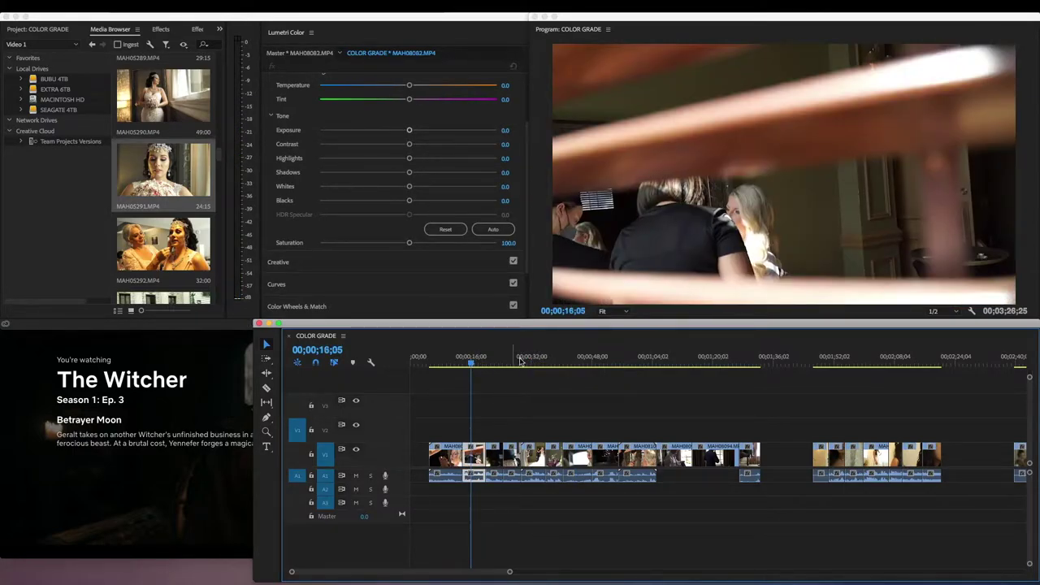
Step: Bring the Witcher episode forward and seek to the scene at 22:14
left_click(246, 383)
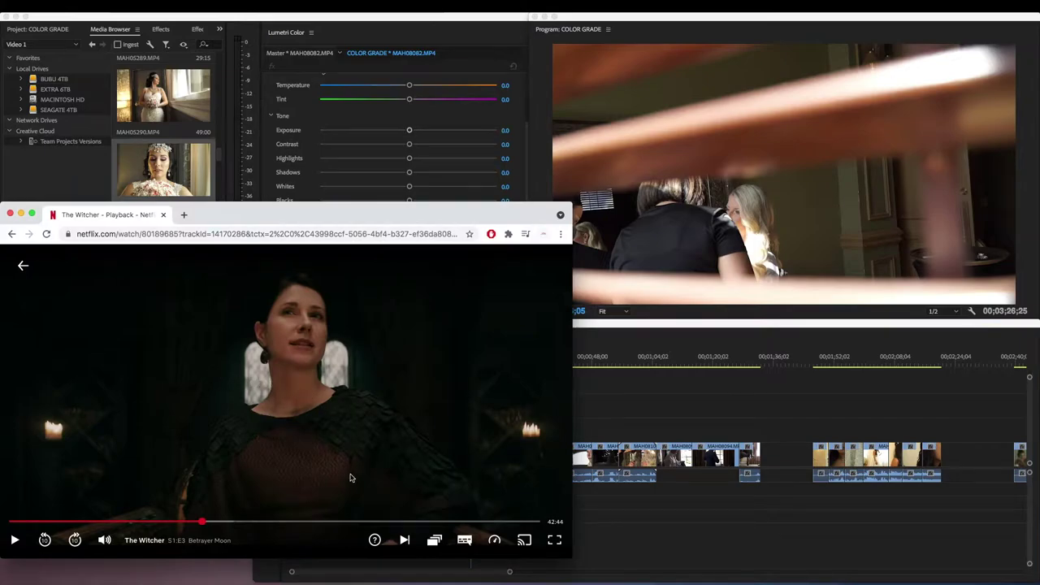
left_click(220, 522)
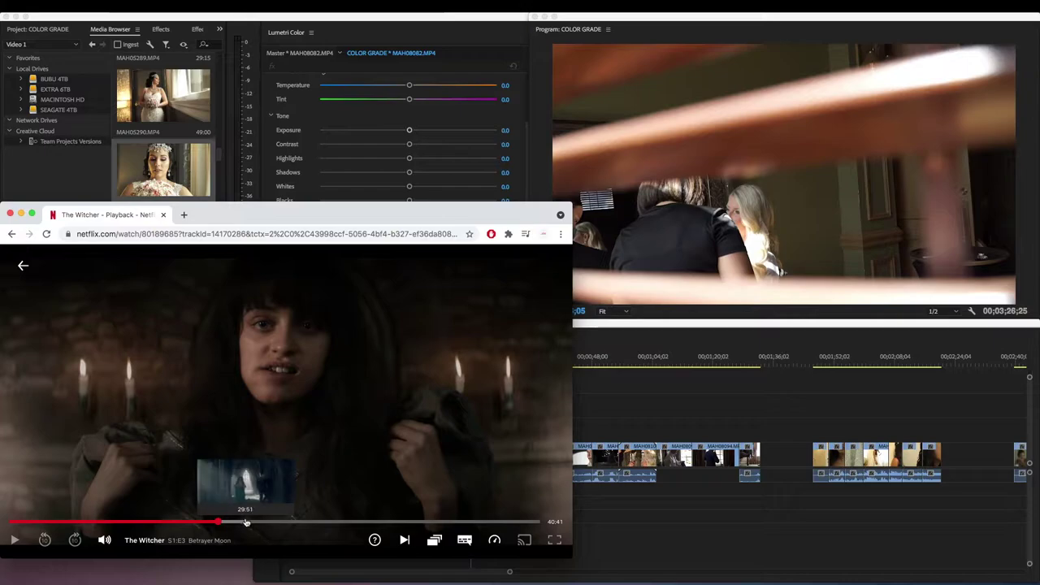
left_click(186, 521)
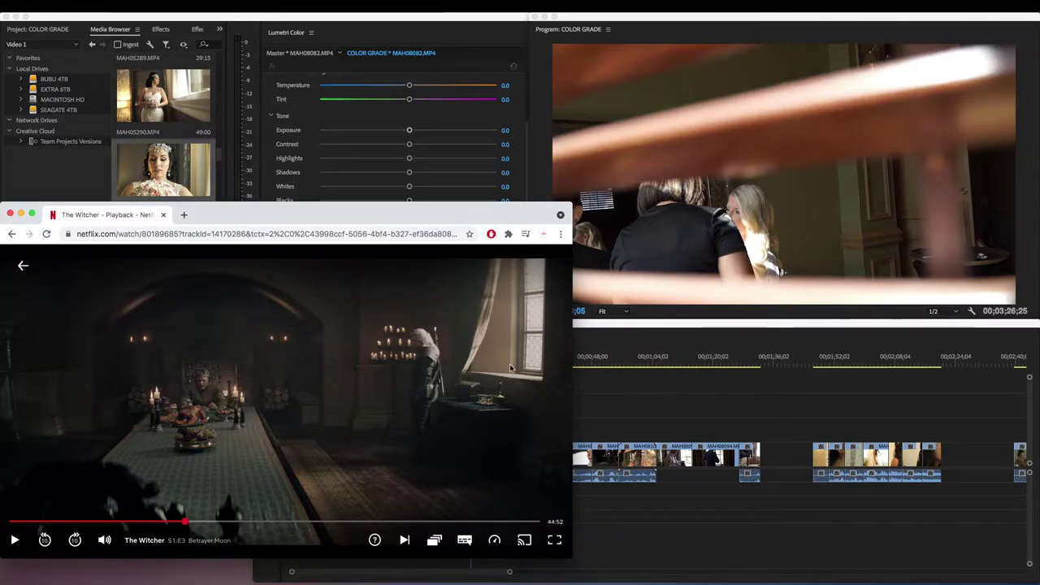
Step: Compare the hands and lipstick close-ups on the timeline, then pause the episode on the king scene
left_click(872, 388)
left_click(872, 348)
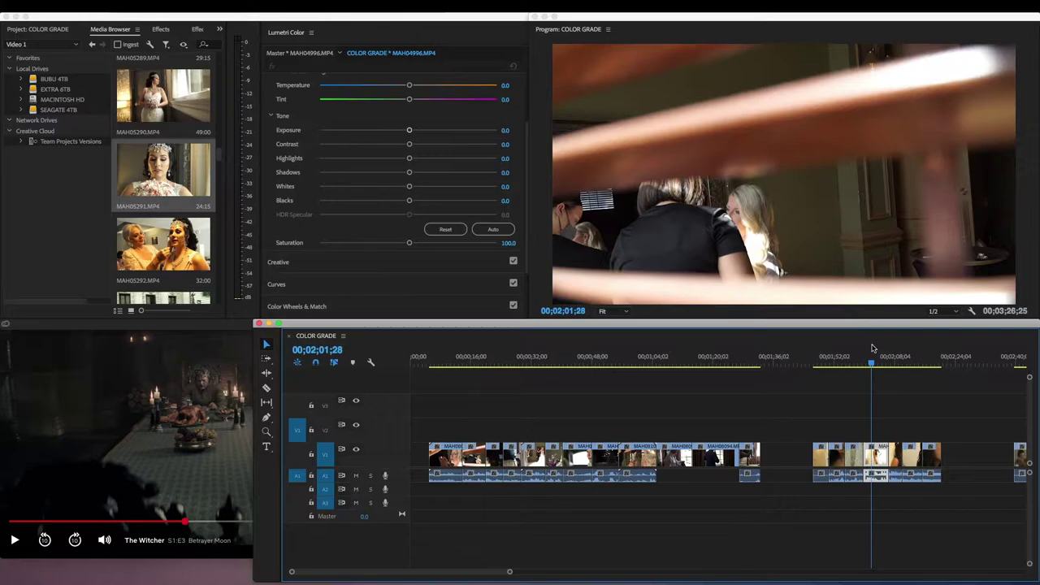
left_click(860, 347)
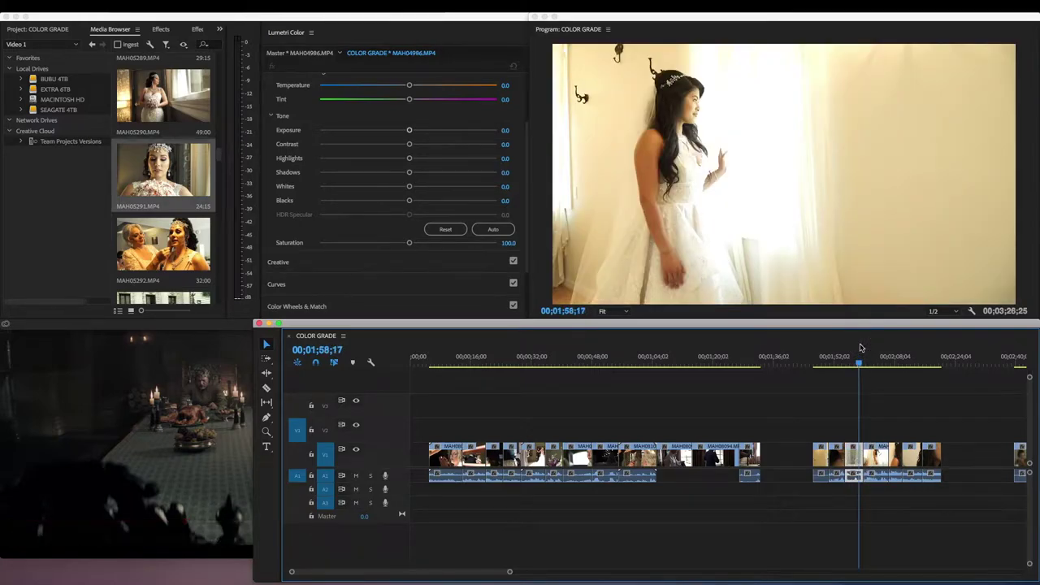
left_click(814, 358)
left_click(932, 362)
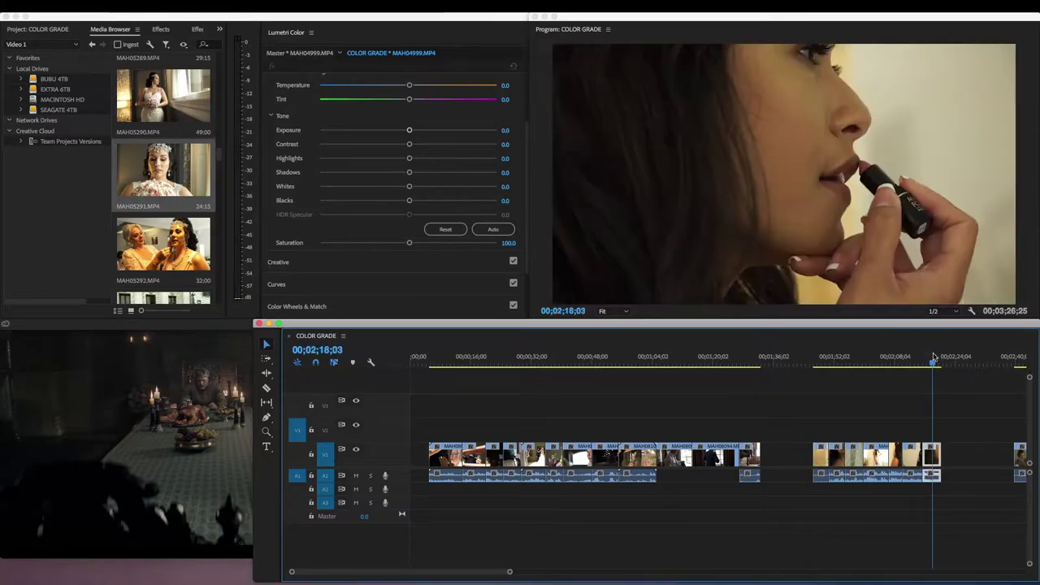
left_click(14, 542)
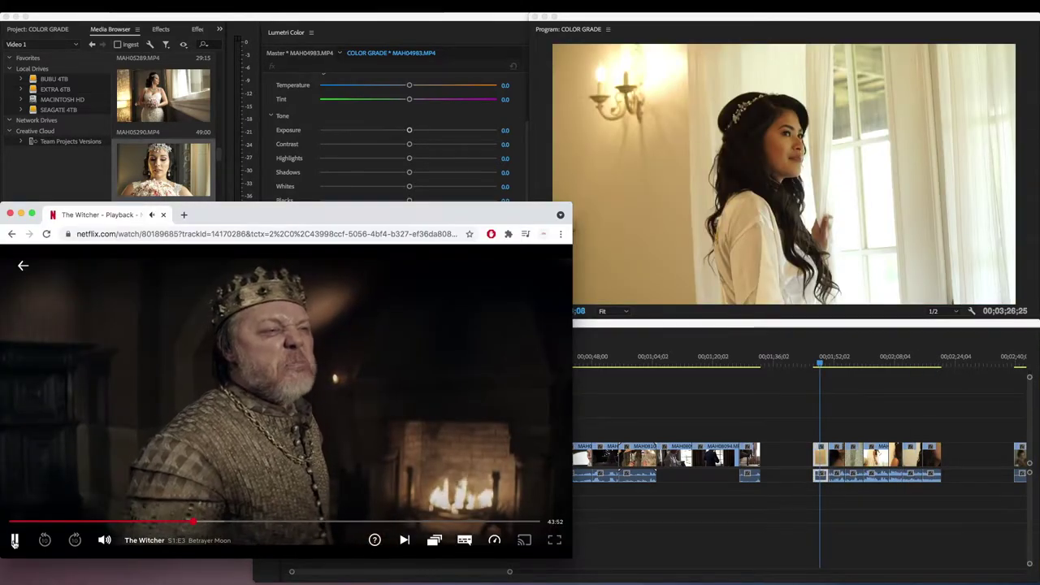
left_click(13, 542)
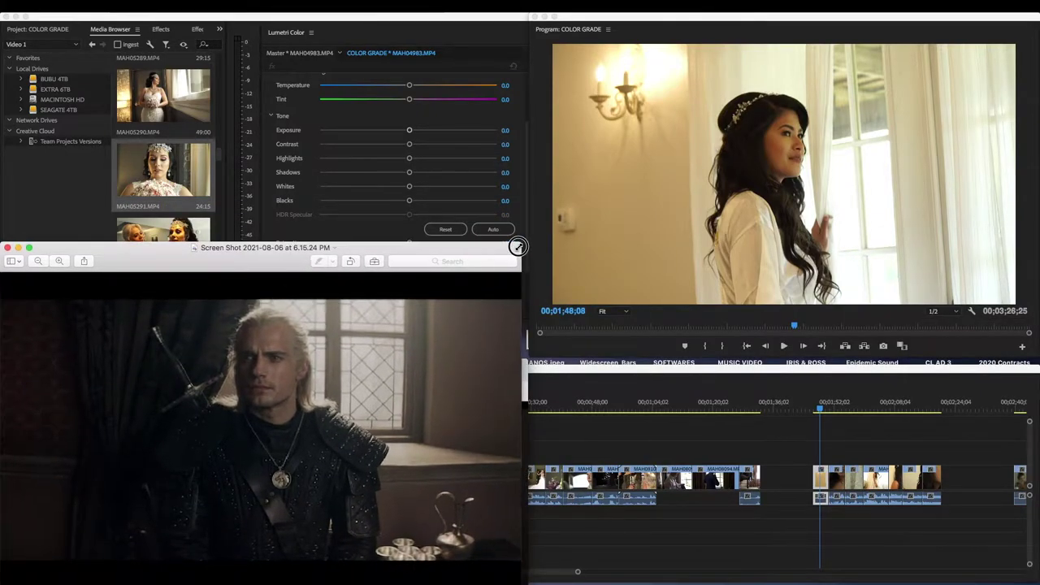
Step: Shrink the Premiere timeline window to uncover the Witcher still, then refocus the editor
left_click(569, 360)
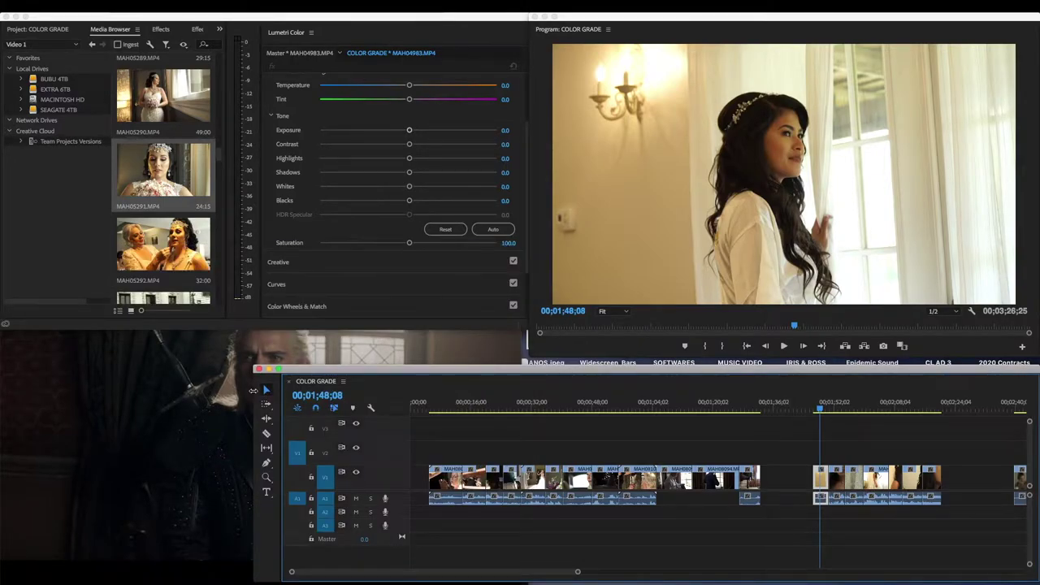
left_click_drag(253, 391, 565, 321)
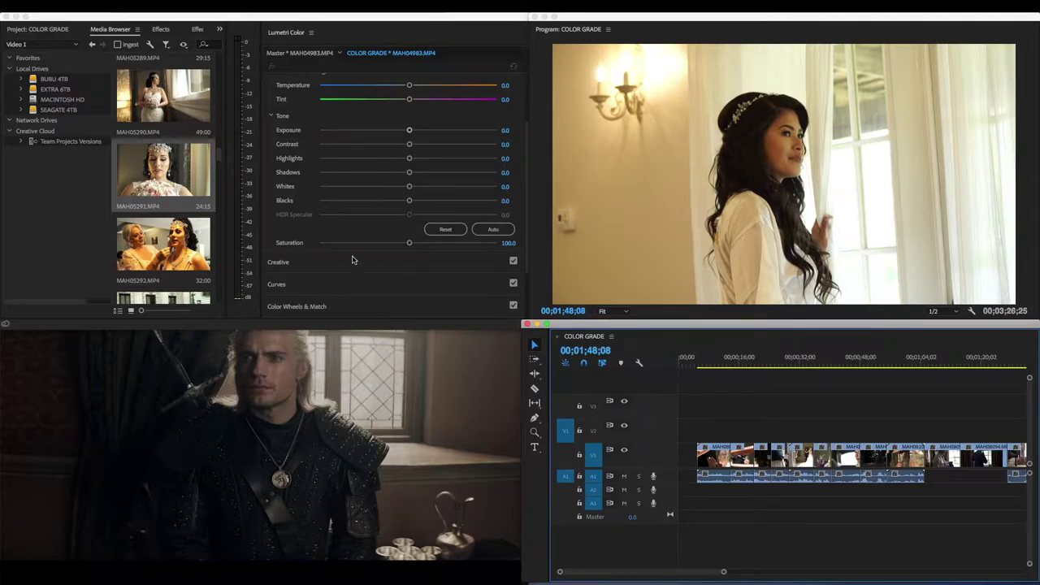
left_click(328, 20)
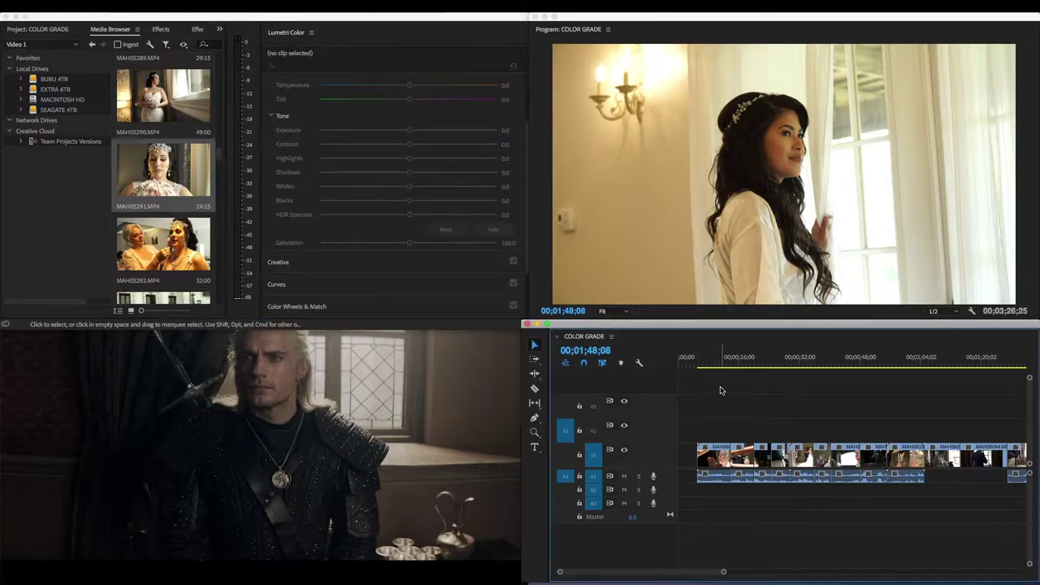
Step: Move the playhead to the opening clip of the COLOR GRADE timeline
left_click(719, 359)
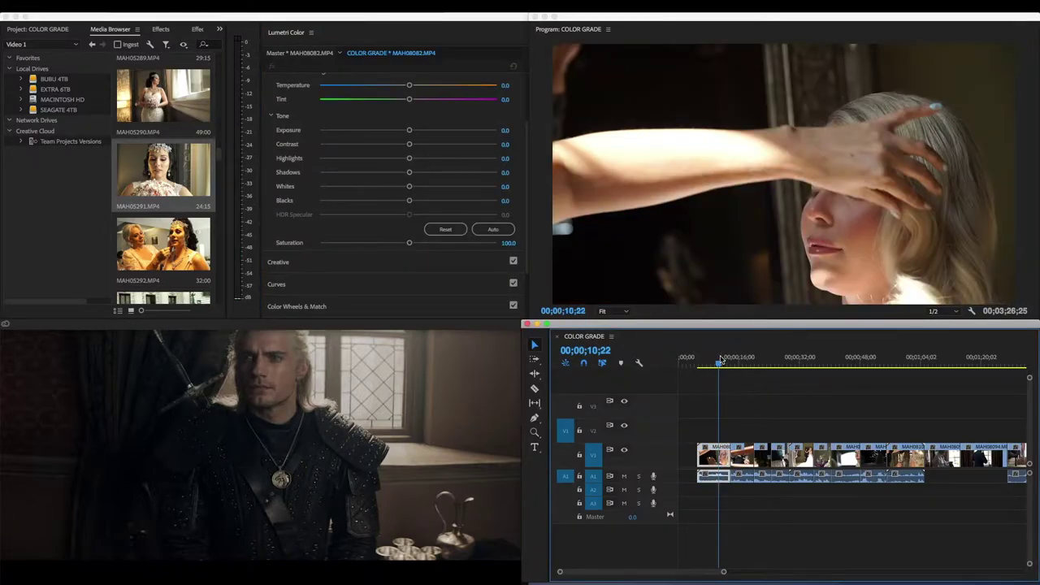
left_click_drag(720, 359, 715, 359)
scroll(375, 104, "up", 3)
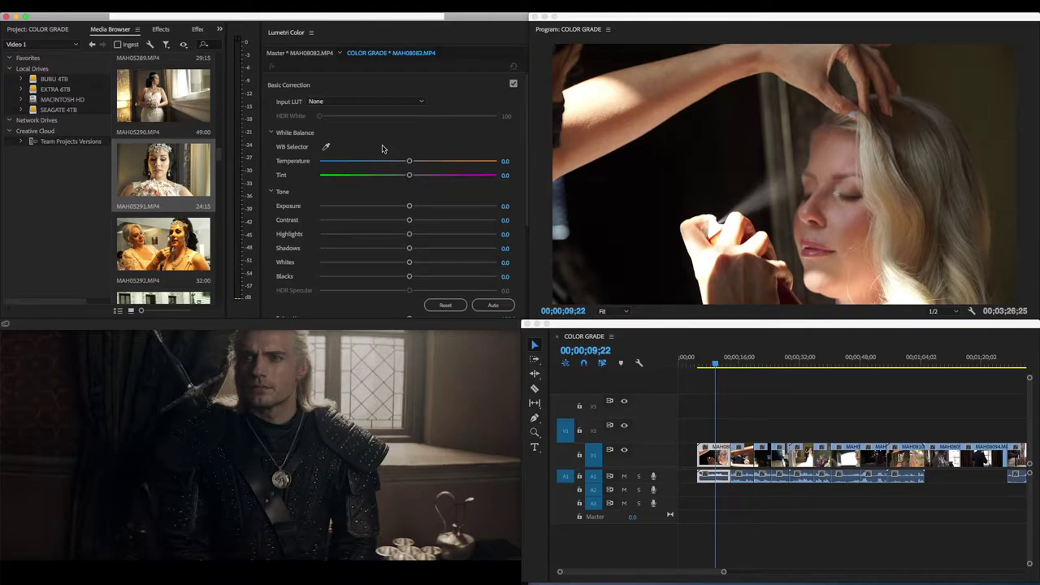
Step: Show the Project: COLOR GRADE panel and add a new empty bin, making 29 items
left_click(51, 32)
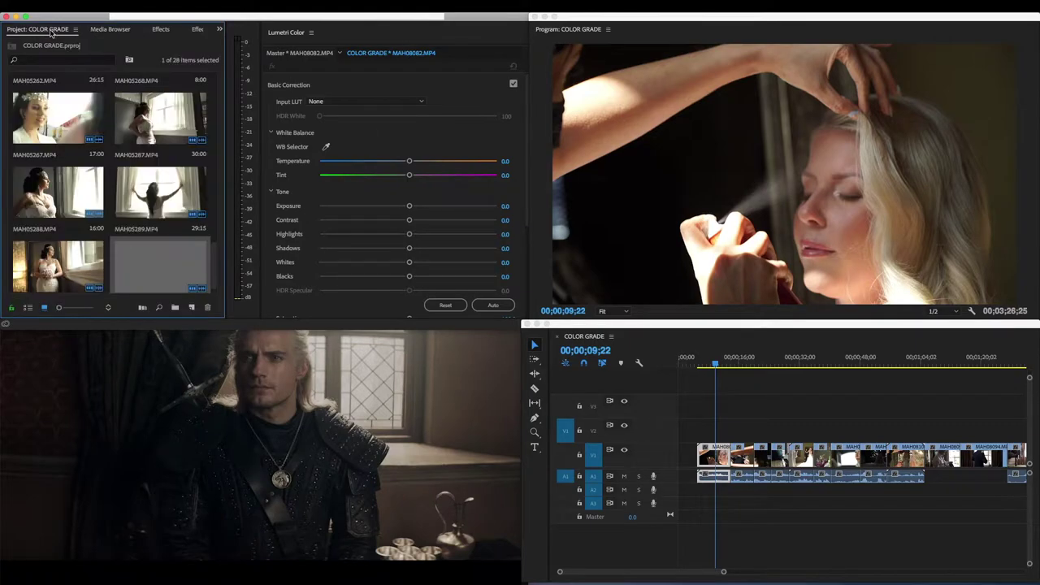
scroll(155, 187, "down", 1)
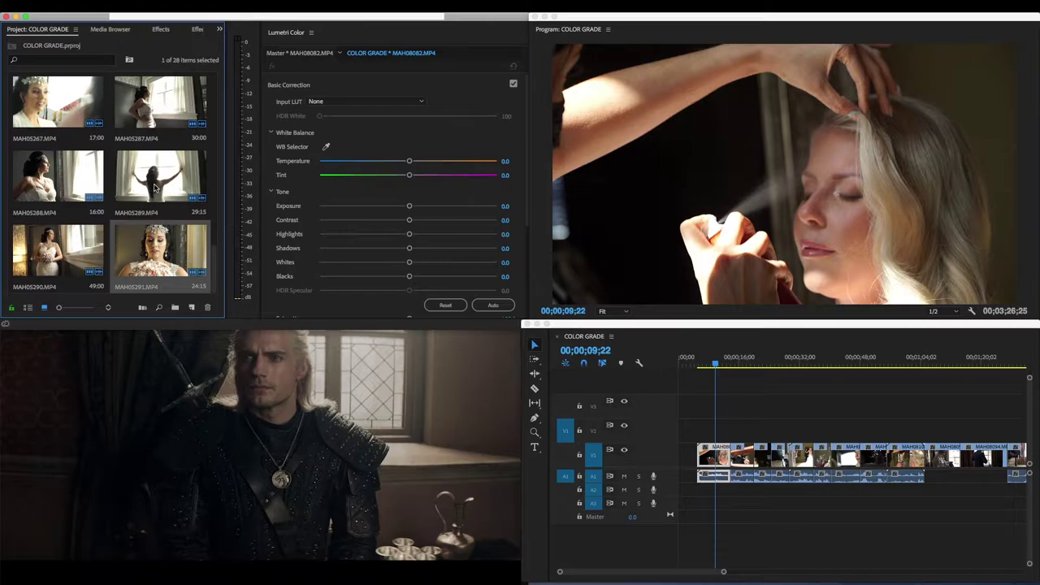
scroll(154, 187, "down", 5)
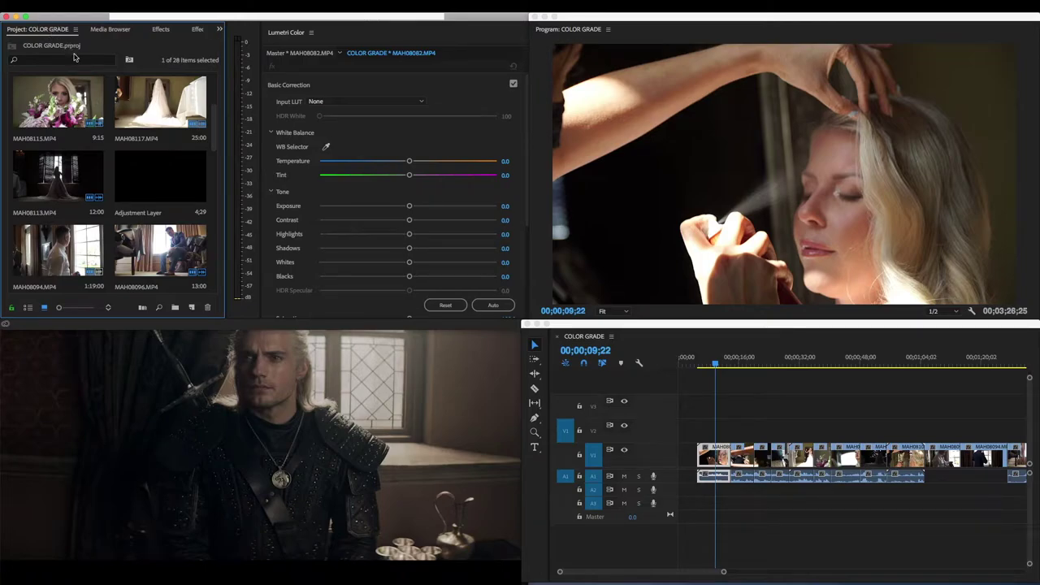
key("super+b")
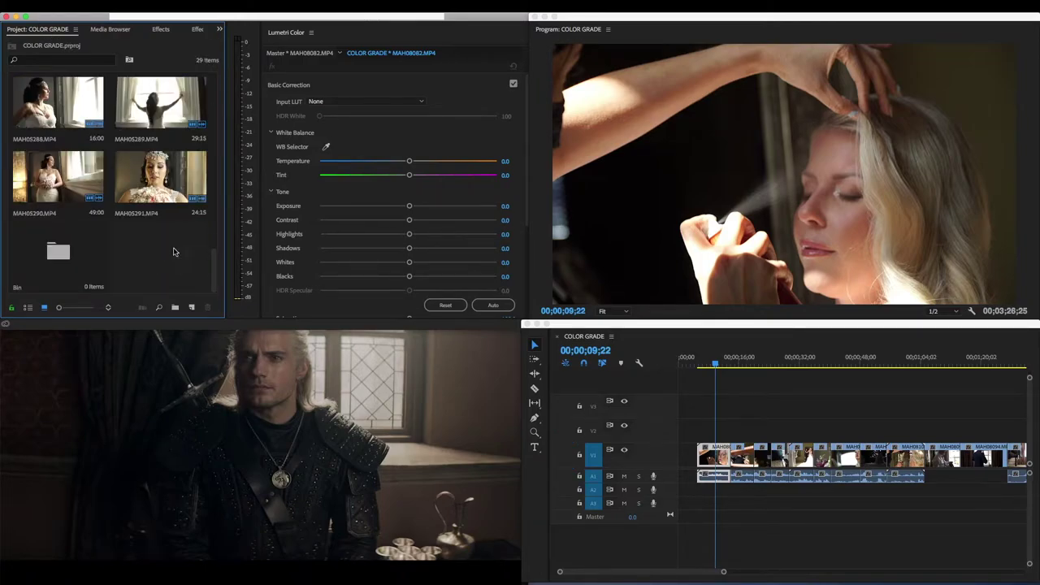
Step: Create a new Adjustment Layer and place it on track V2 above the clips
right_click(173, 247)
mouse_move(209, 293)
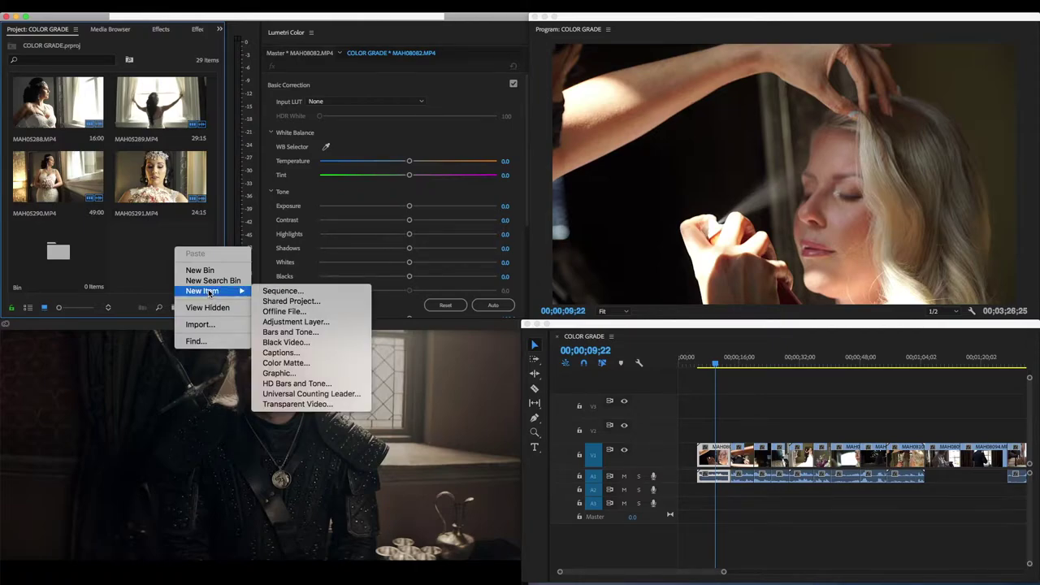
left_click(294, 322)
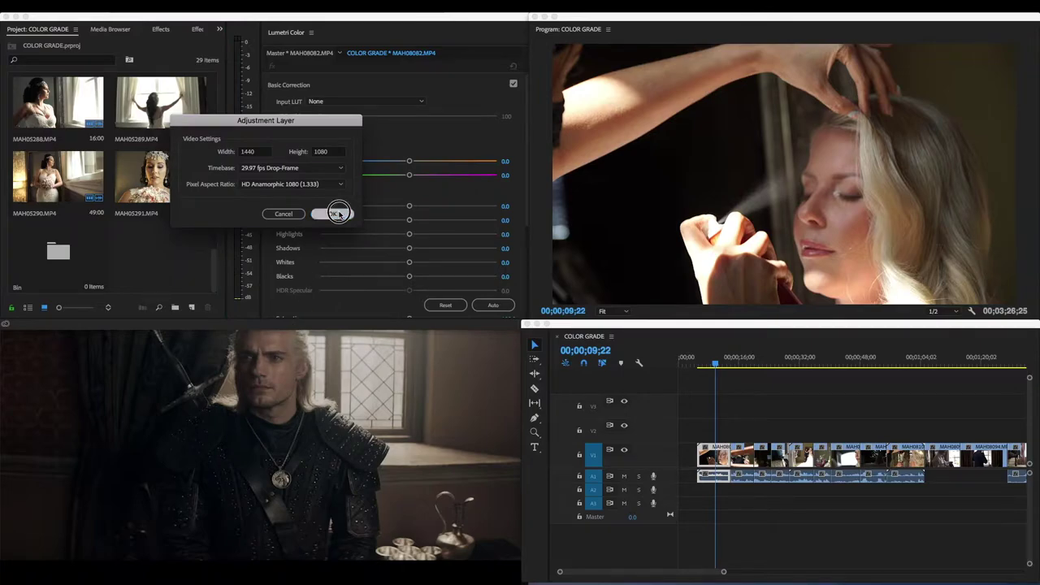
left_click(339, 213)
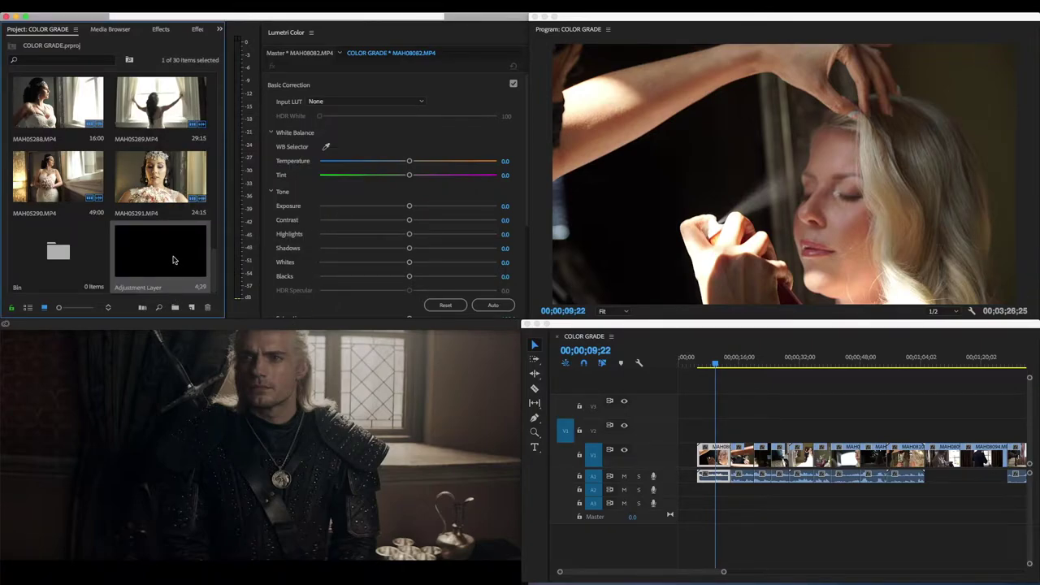
left_click_drag(167, 260, 965, 425)
Step: Stretch the adjustment layer to the end of the last clip, checking shots up to 00;02;49;27
scroll(867, 433, "right", 5)
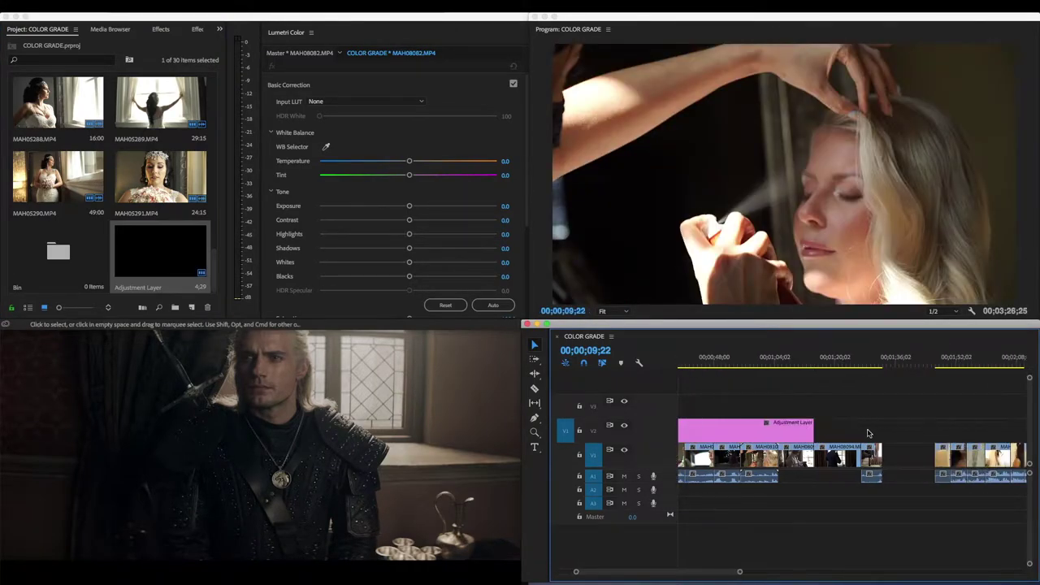
left_click_drag(813, 426, 882, 426)
left_click_drag(740, 571, 845, 561)
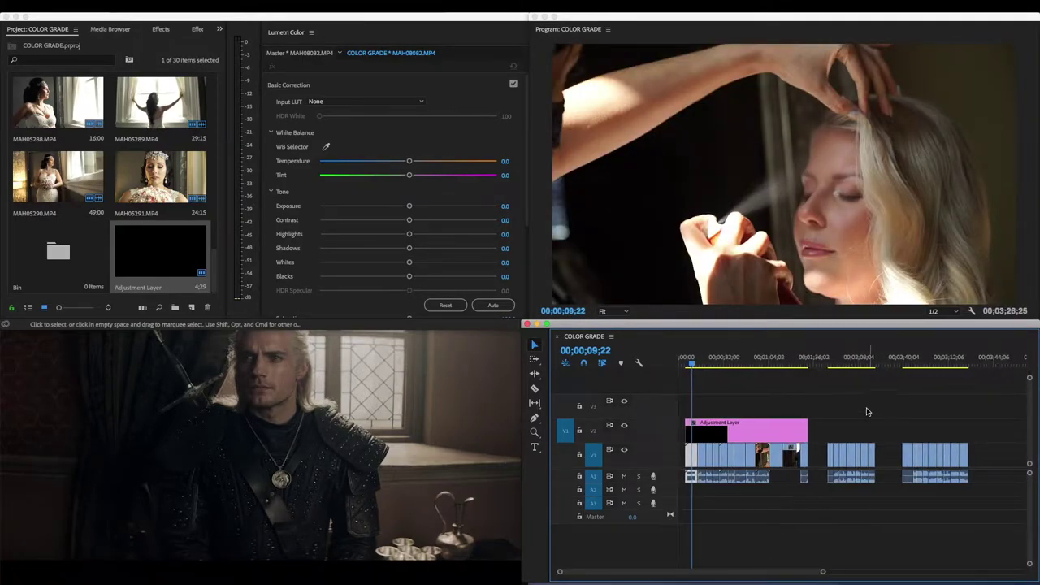
left_click(845, 360)
left_click(851, 360)
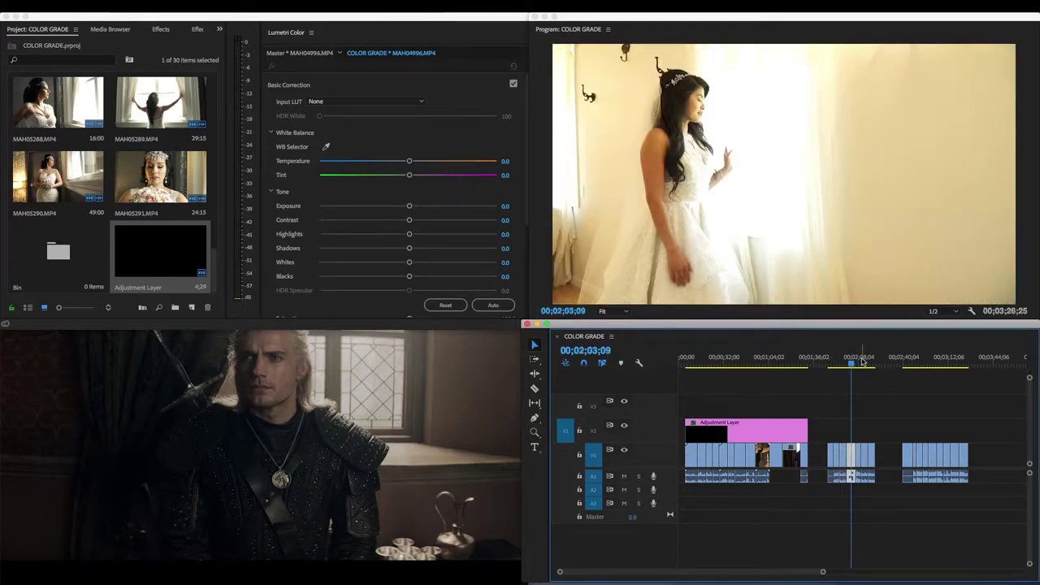
left_click(861, 360)
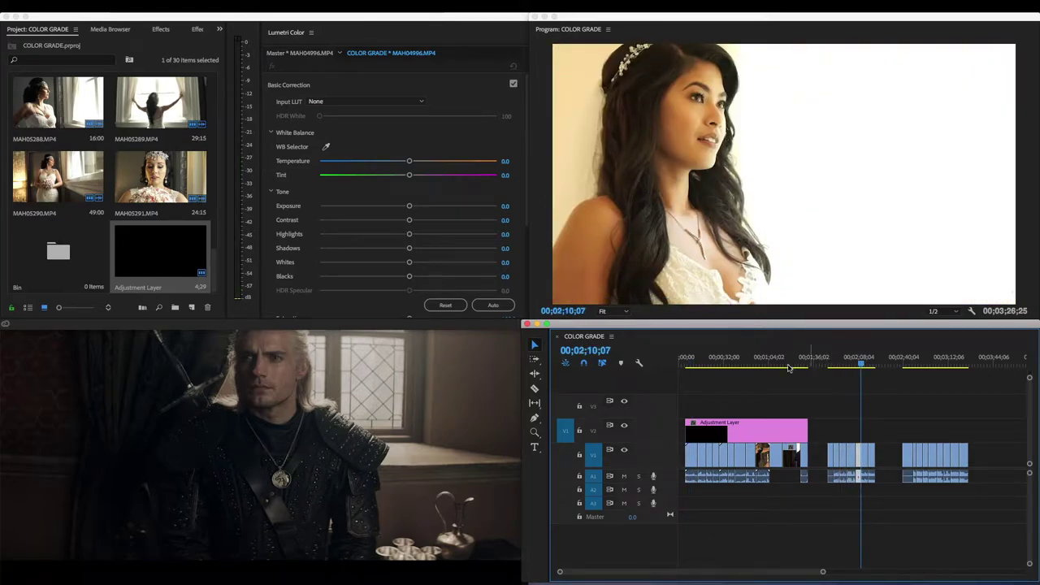
left_click(750, 361)
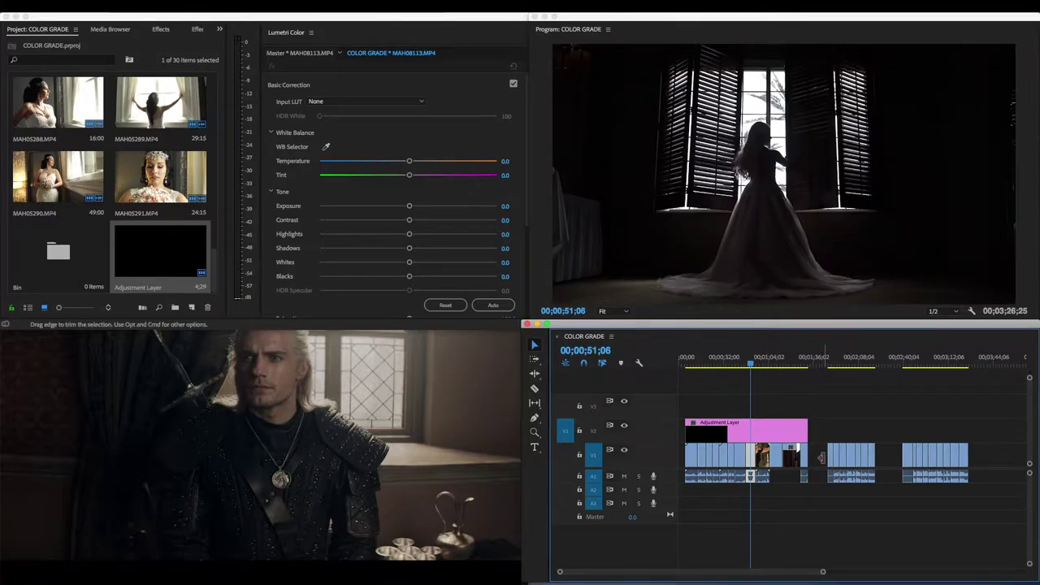
left_click(774, 360)
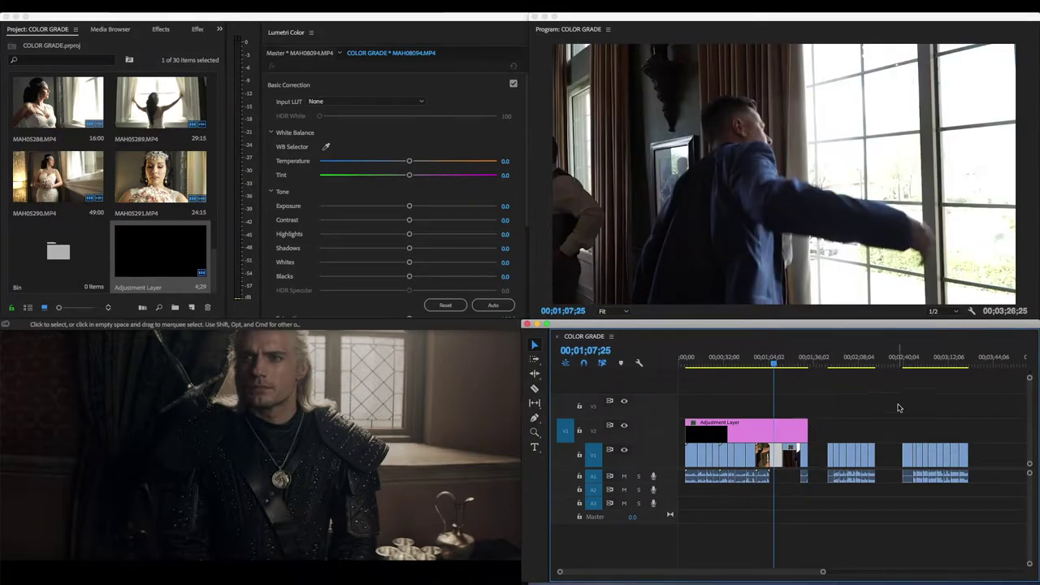
left_click(905, 361)
left_click(917, 360)
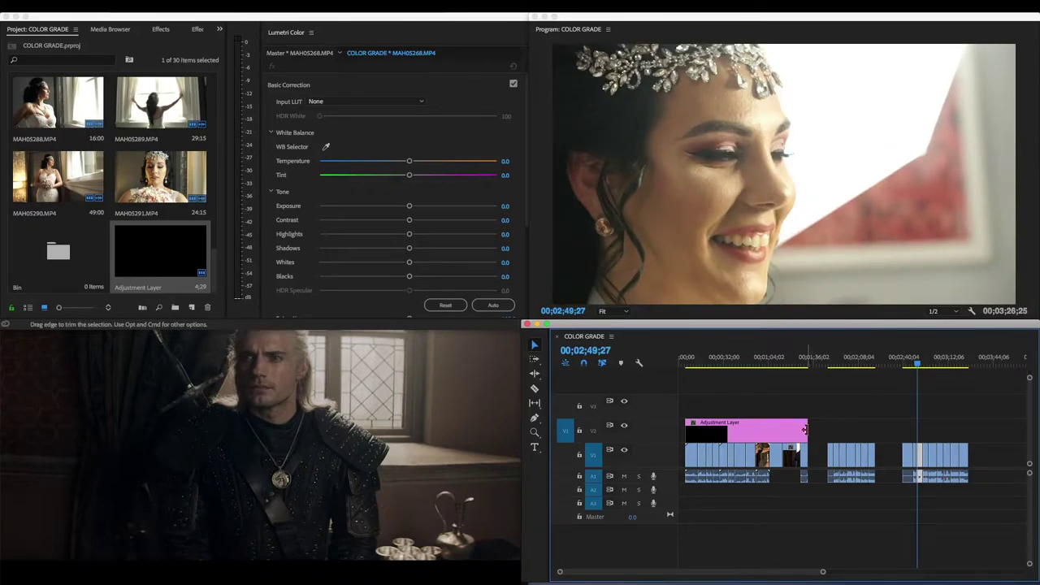
left_click_drag(806, 430, 963, 430)
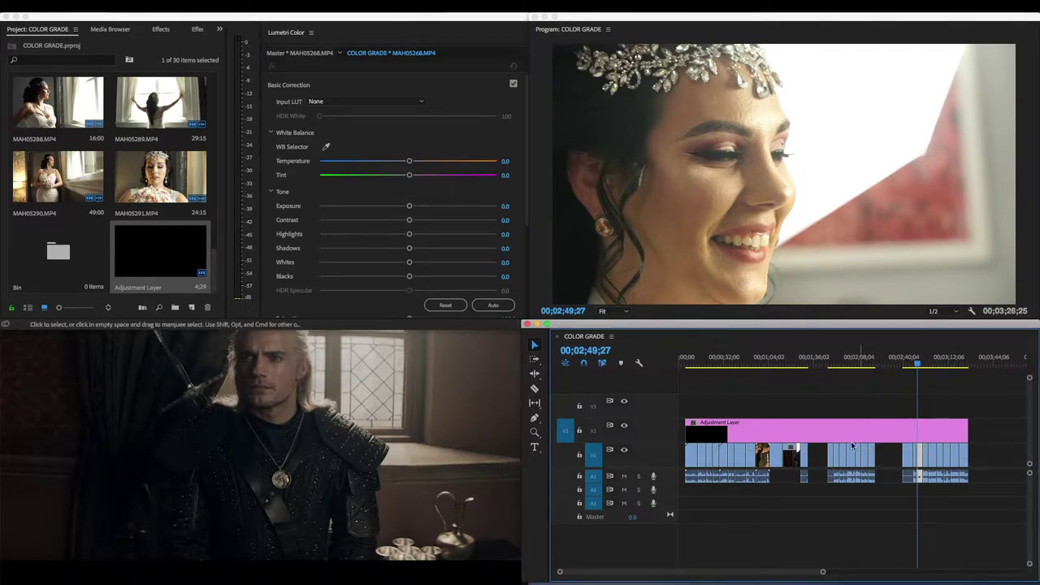
Step: Deselect the clips and return the playhead to 00;00;12;01 in the opening clip
left_click(750, 403)
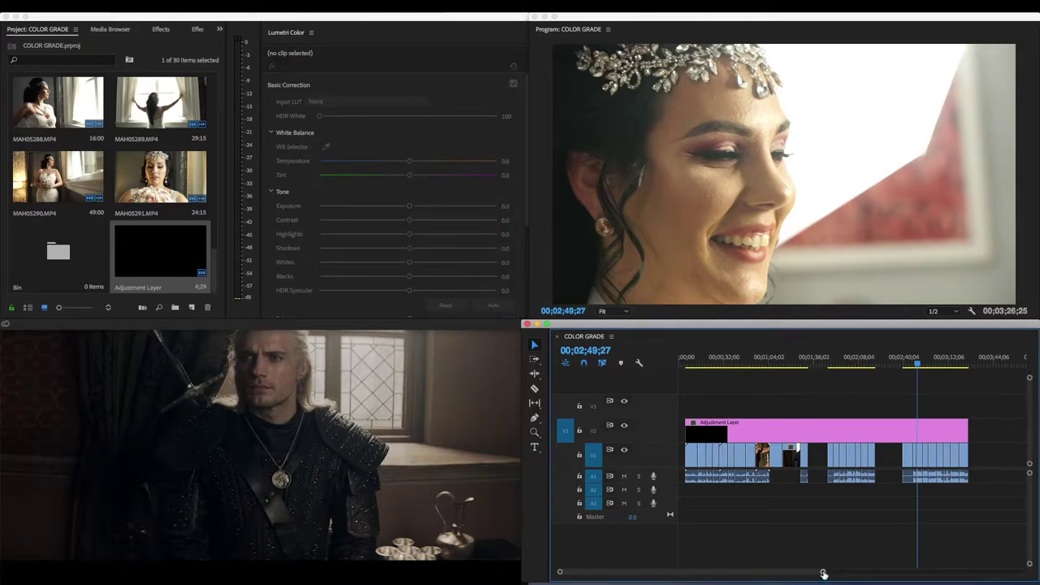
left_click_drag(823, 573, 722, 571)
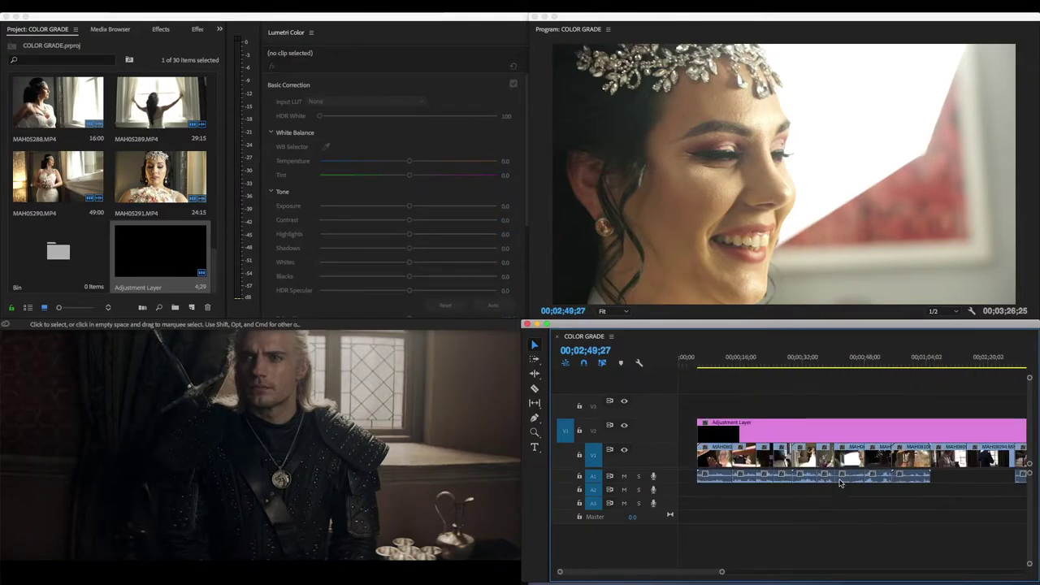
left_click(743, 358)
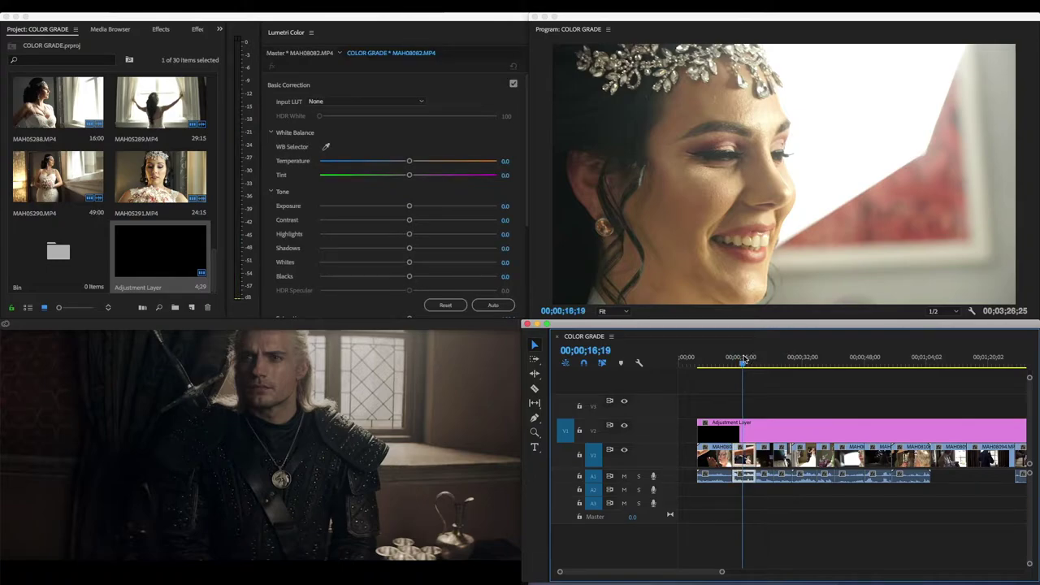
left_click(727, 358)
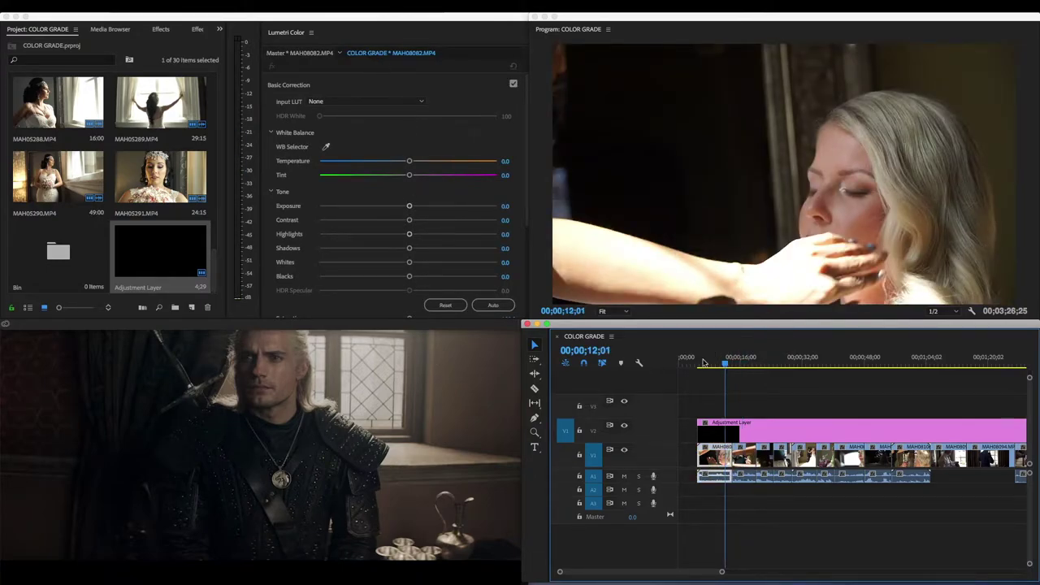
Step: Preview the mirror and champagne shots under the adjustment layer, then select MAH08088.MP4 at 00;00;22;20
left_click(742, 435)
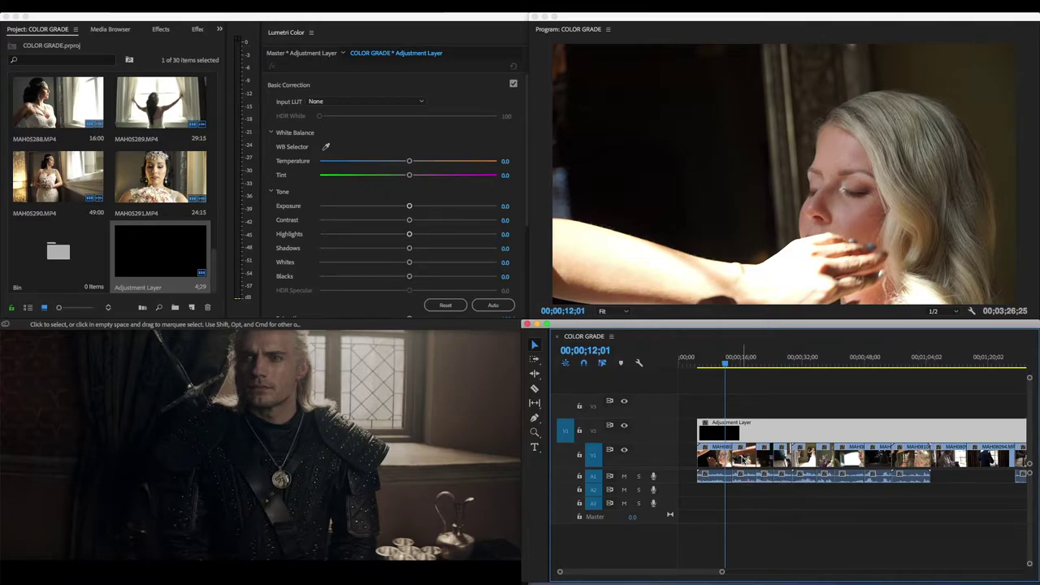
left_click(748, 357)
left_click(770, 358)
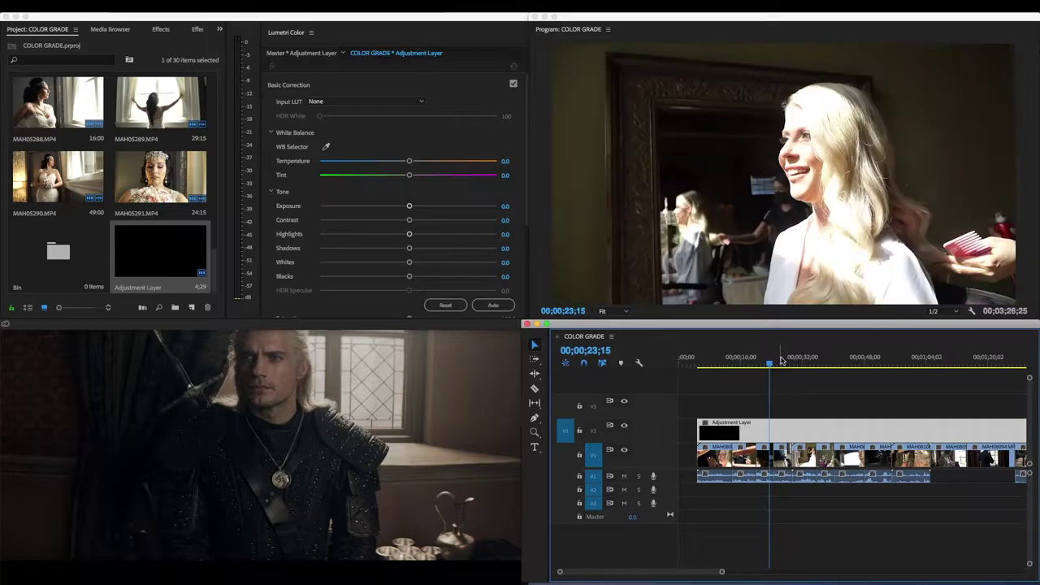
left_click(781, 360)
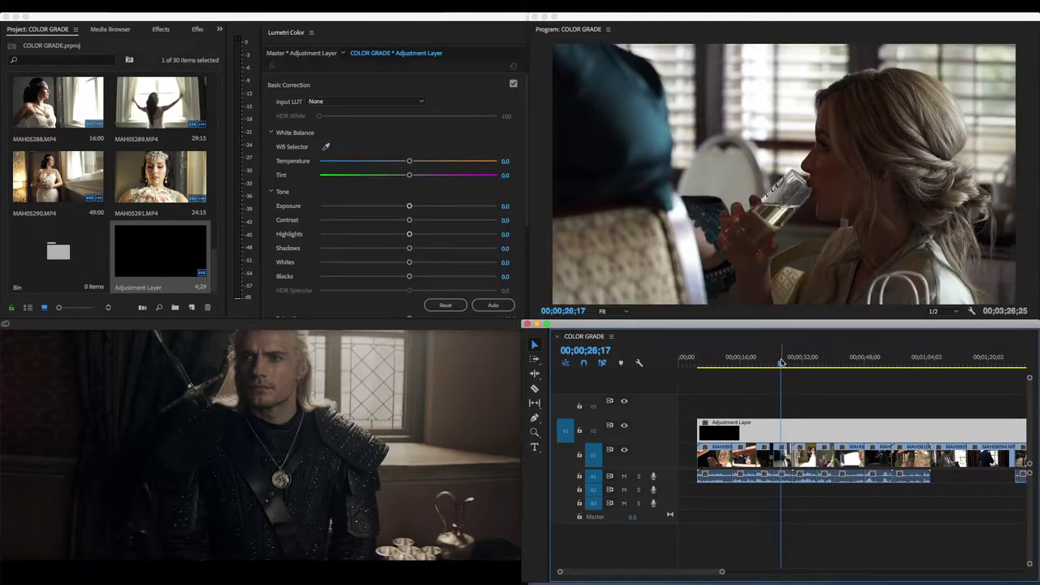
left_click(766, 362)
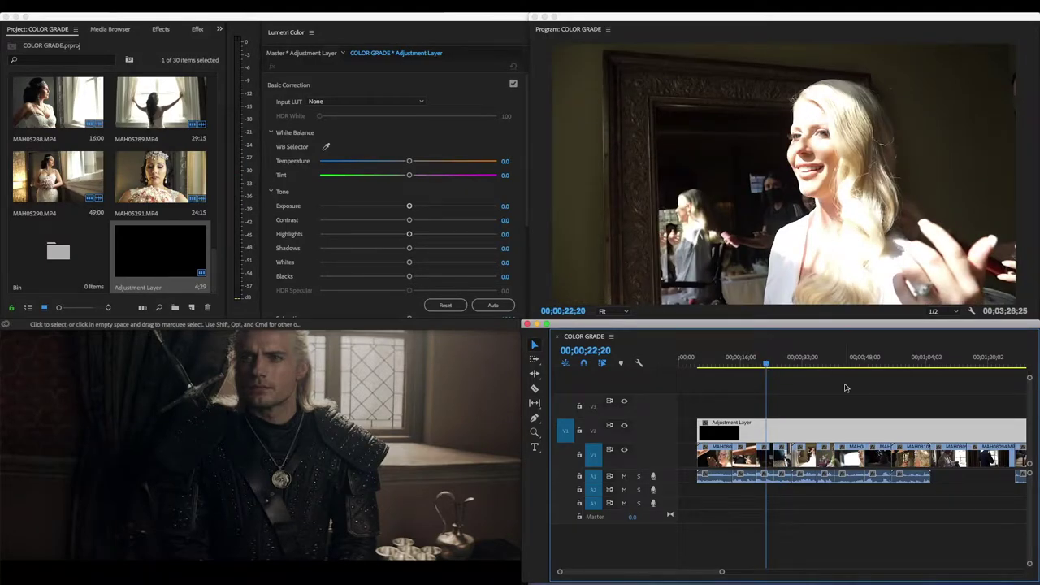
left_click(765, 463)
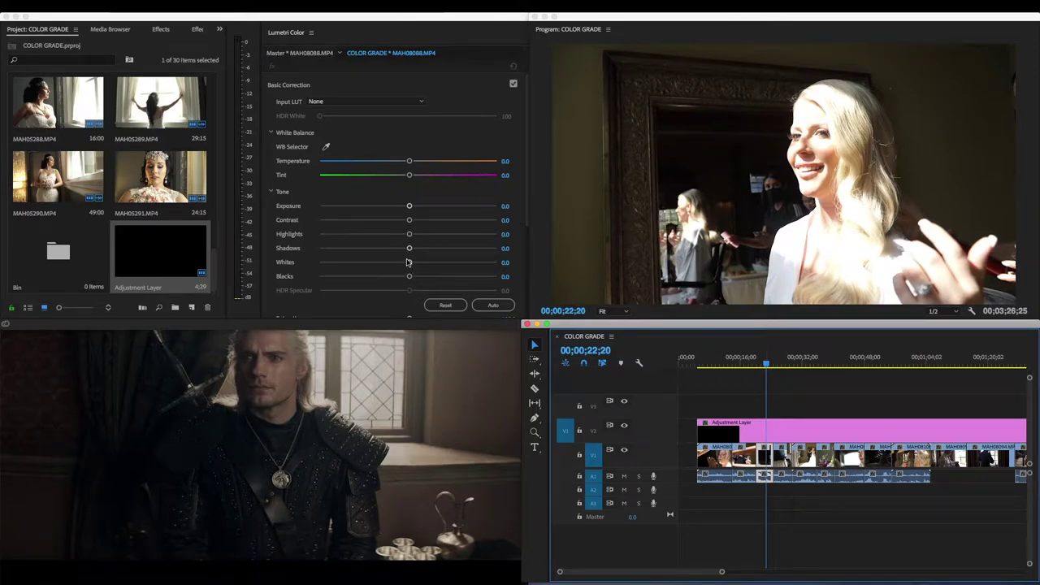
Step: Try lowering the mirror shot's whites, then reset its Basic Correction back to 0.0
left_click_drag(408, 261, 368, 234)
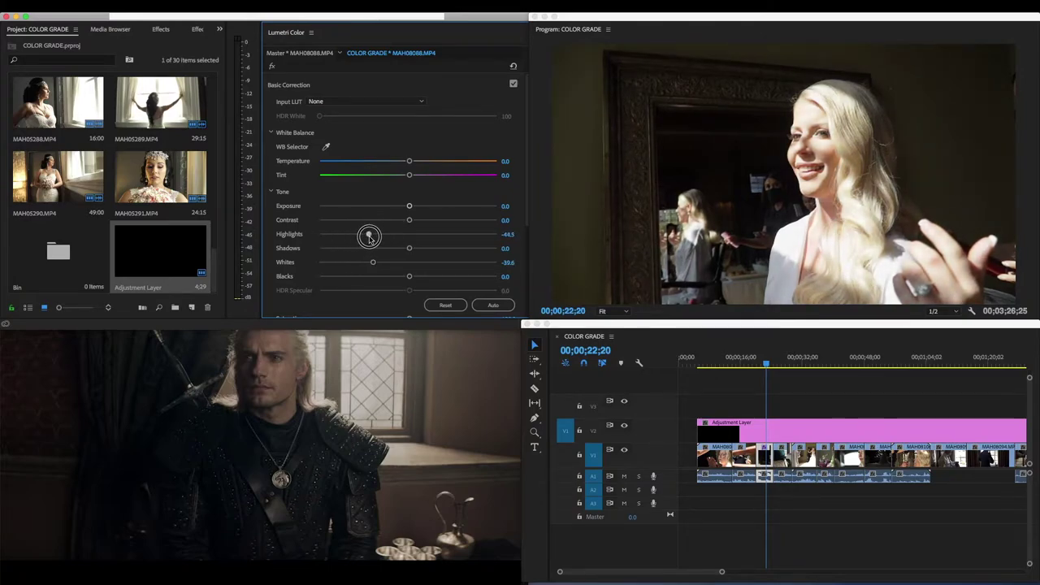
left_click(515, 66)
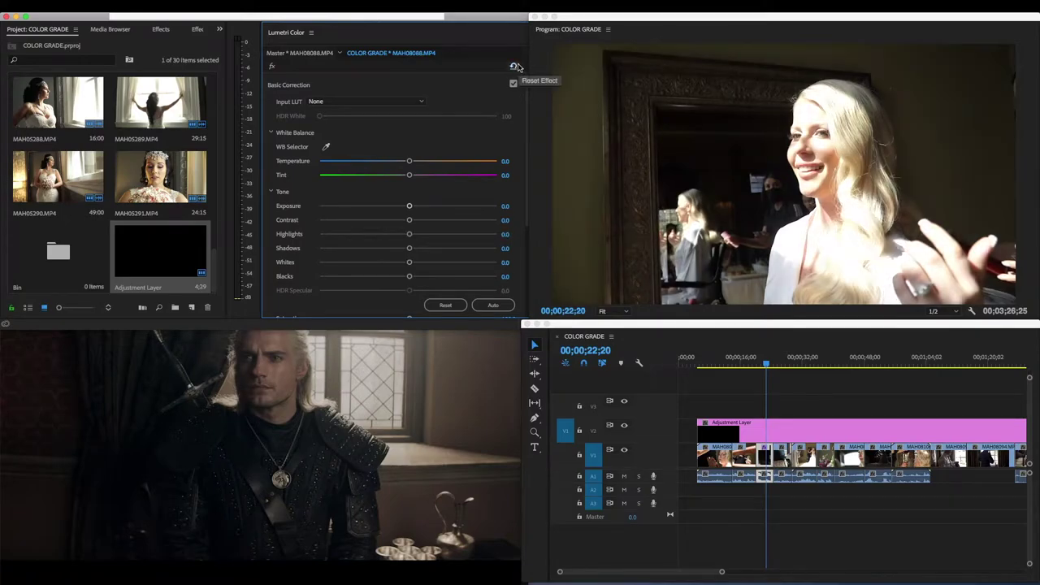
left_click(718, 364)
Step: Reselect the adjustment layer and move the playhead to the face-shading shot at 00;00;12;22
left_click(727, 433)
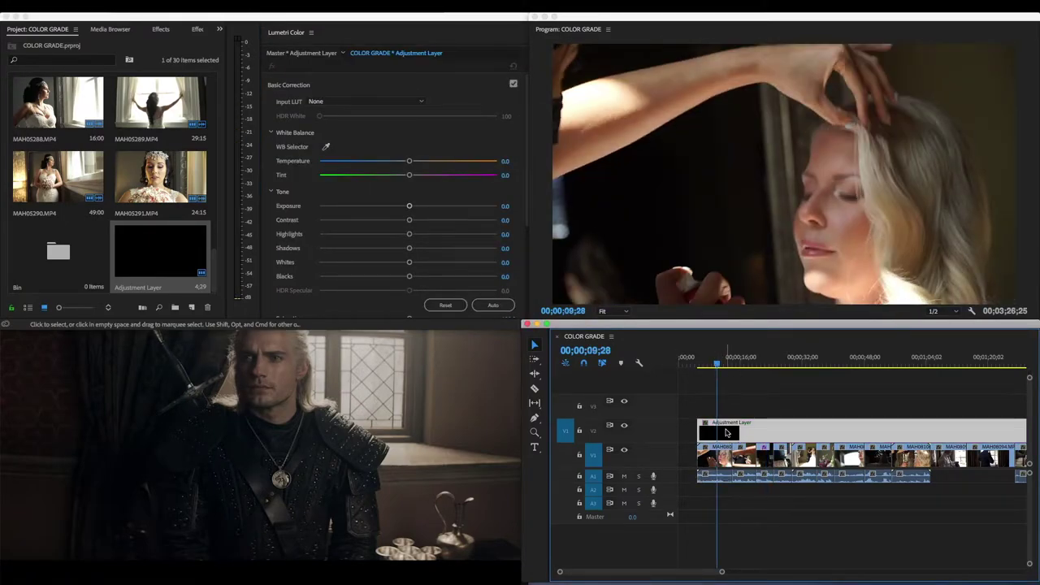
left_click(720, 363)
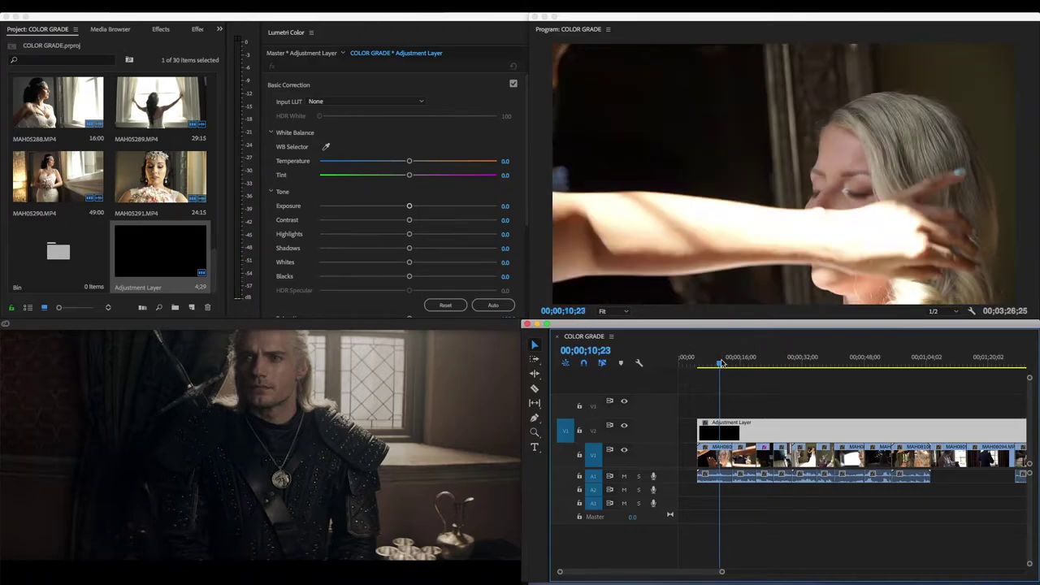
left_click_drag(720, 363, 728, 362)
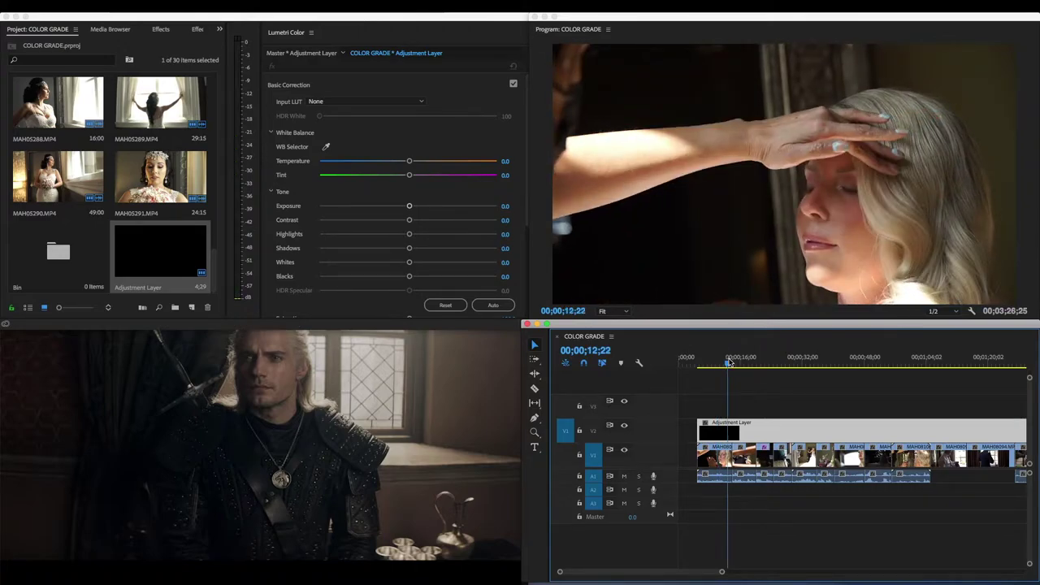
left_click(340, 374)
left_click_drag(387, 252, 386, 277)
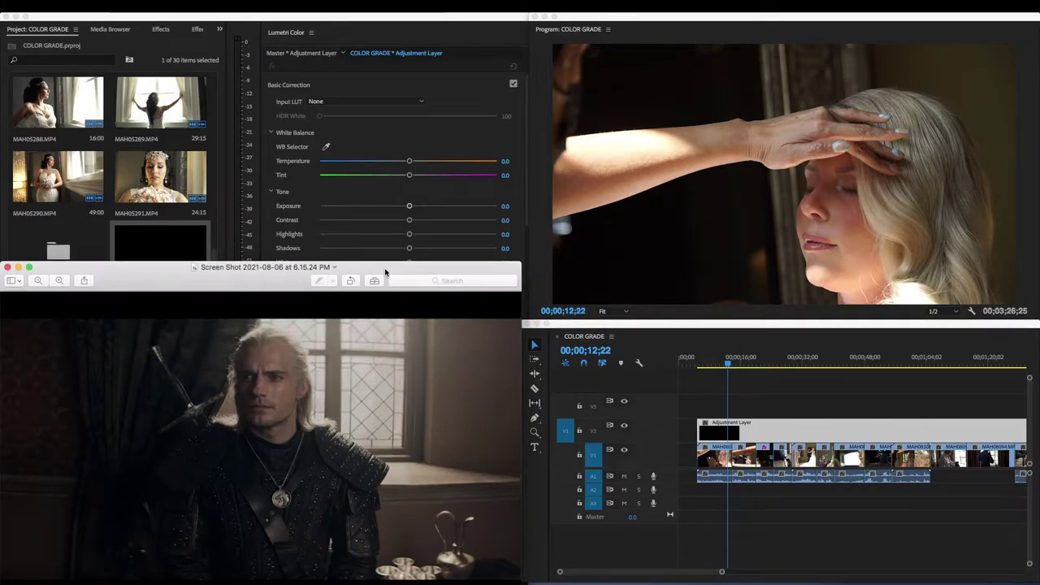
left_click(572, 329)
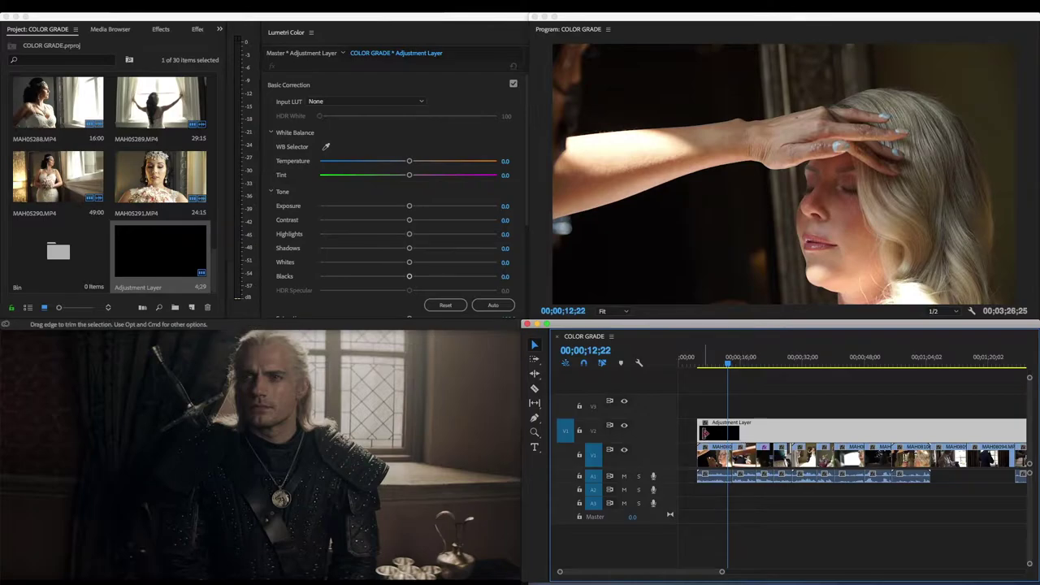
Step: Set the adjustment layer's Saturation to 80.5, Whites to -33.5 and Highlights to -18.9
scroll(416, 243, "down", 1)
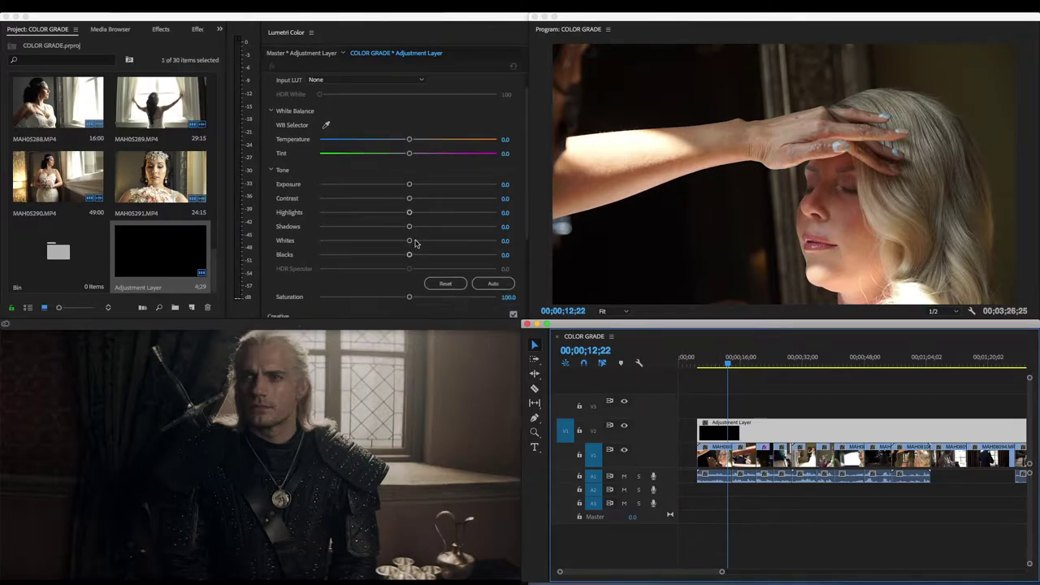
mouse_move(409, 296)
left_mouse_down()
mouse_move(316, 292)
mouse_move(407, 287)
mouse_move(389, 297)
left_mouse_up()
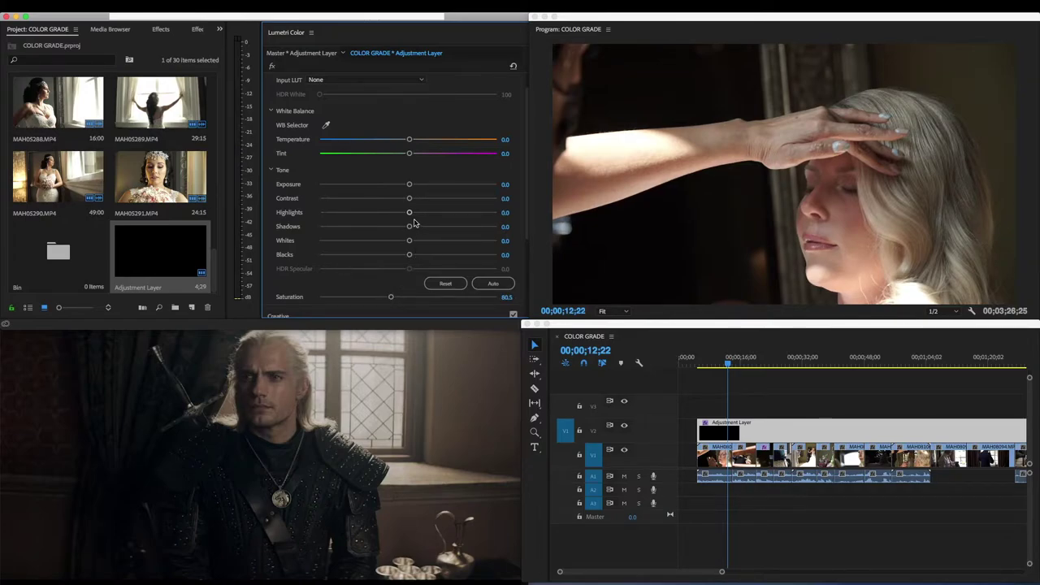
left_click_drag(409, 243, 354, 243)
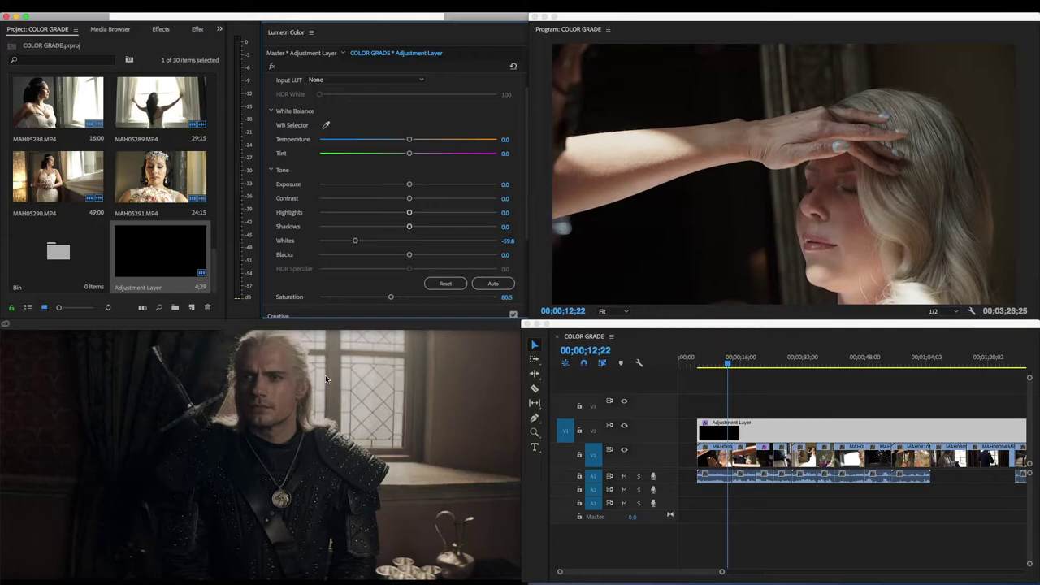
left_click(355, 241)
left_click_drag(355, 241, 378, 242)
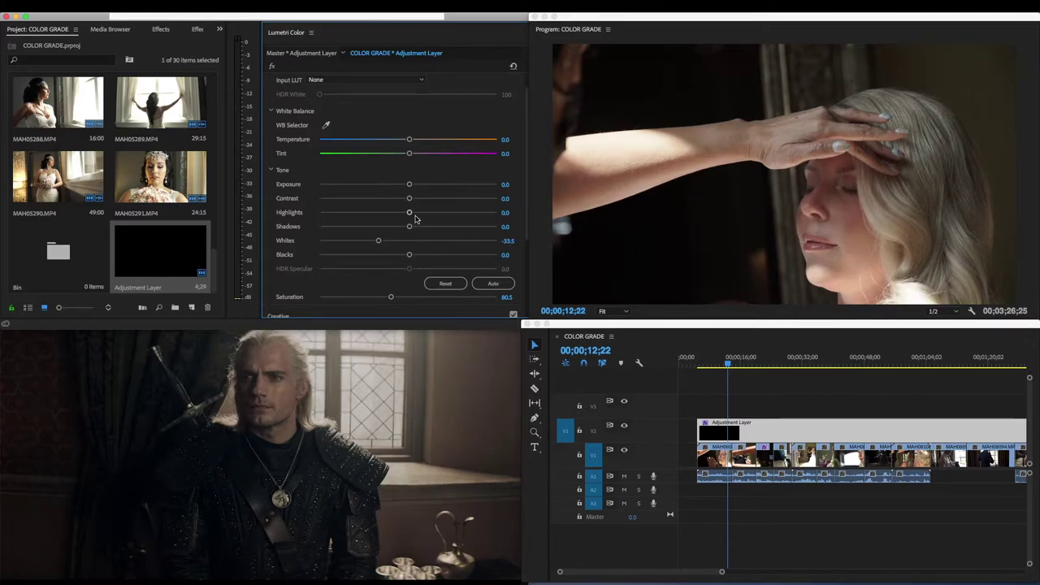
left_click_drag(408, 214, 391, 215)
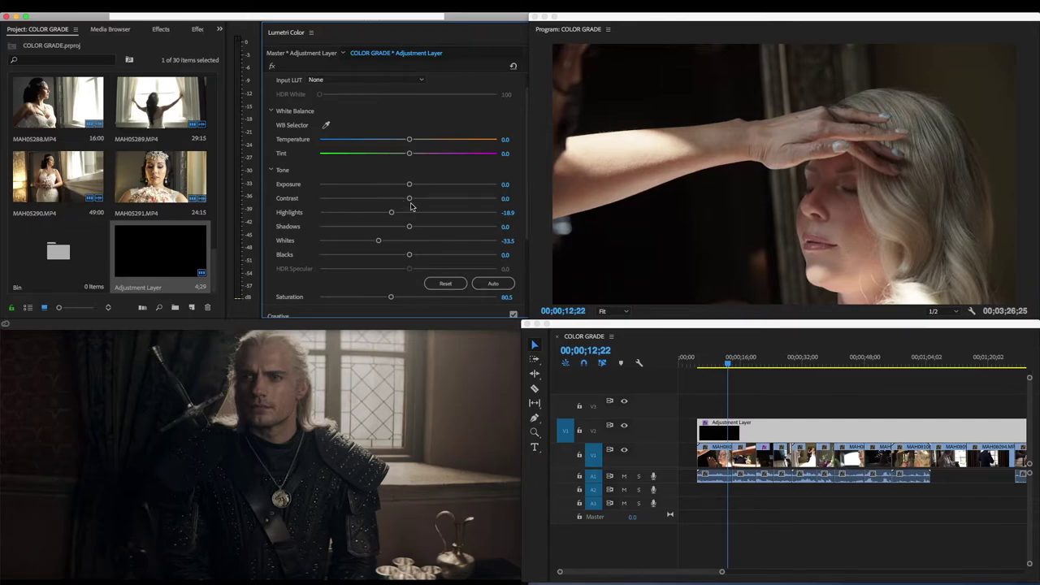
mouse_move(408, 255)
left_mouse_down()
mouse_move(388, 253)
mouse_move(408, 256)
left_mouse_up()
Step: Compare the smiling bride close-up with the V2 grade hidden and shown
left_click(851, 361)
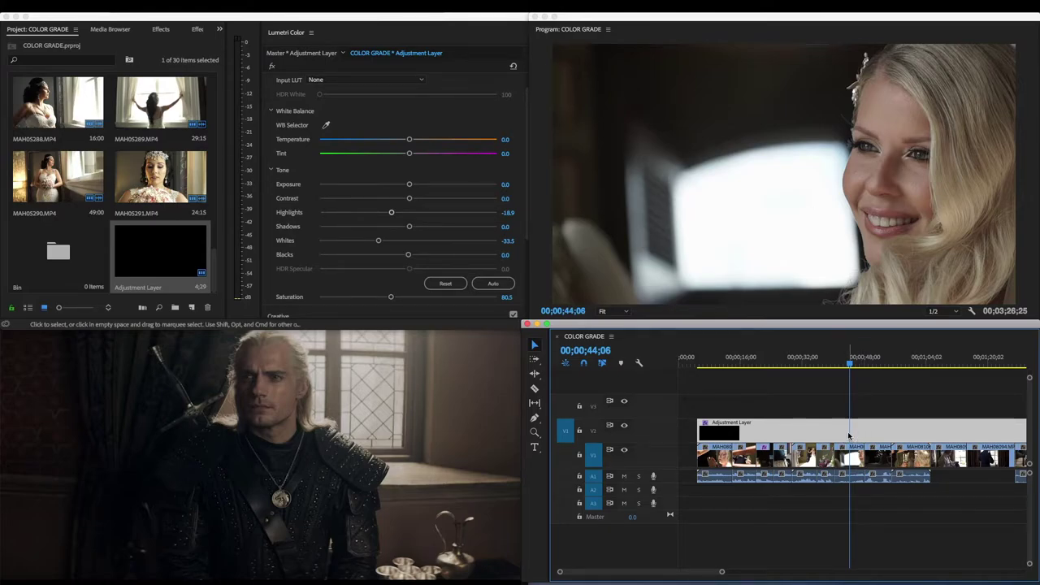
left_click(625, 426)
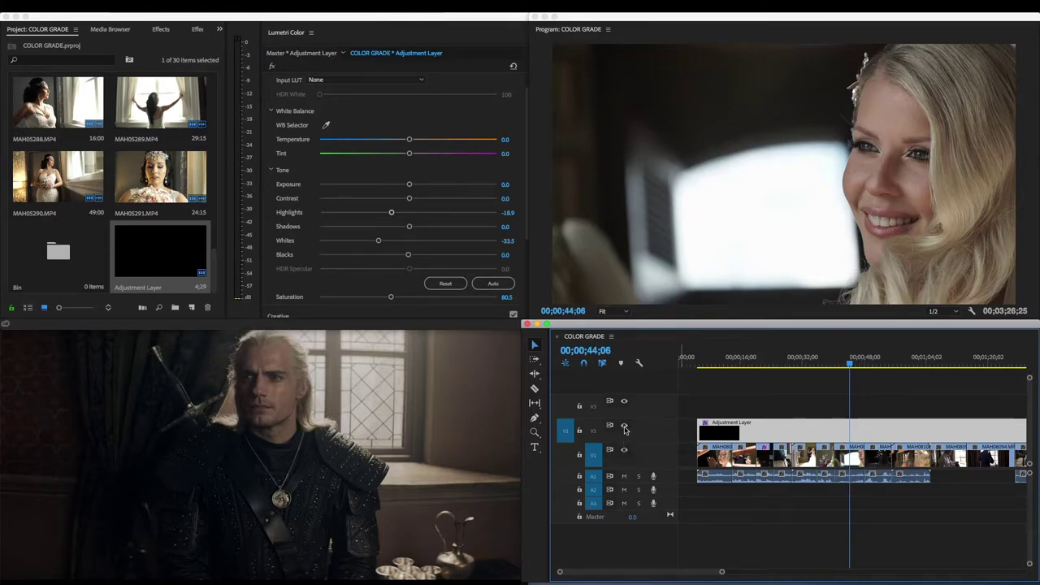
left_click(625, 428)
left_click(625, 427)
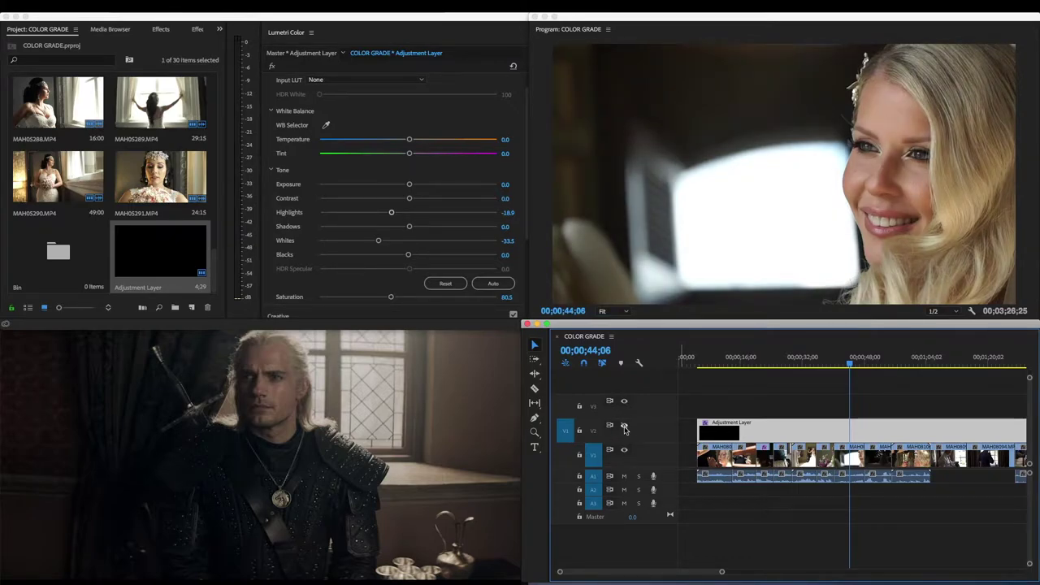
left_click(624, 427)
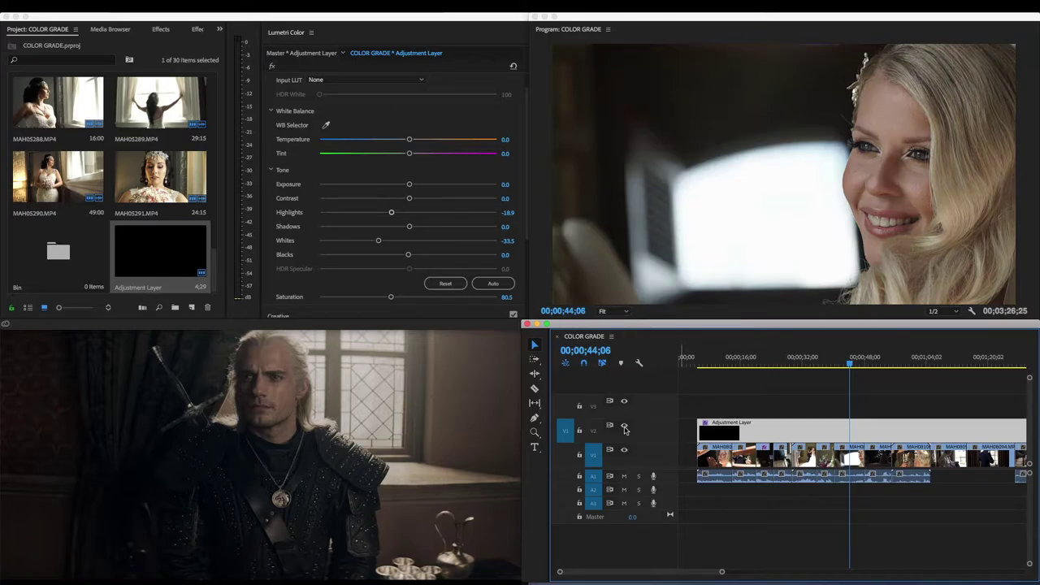
left_click(625, 427)
left_click(625, 428)
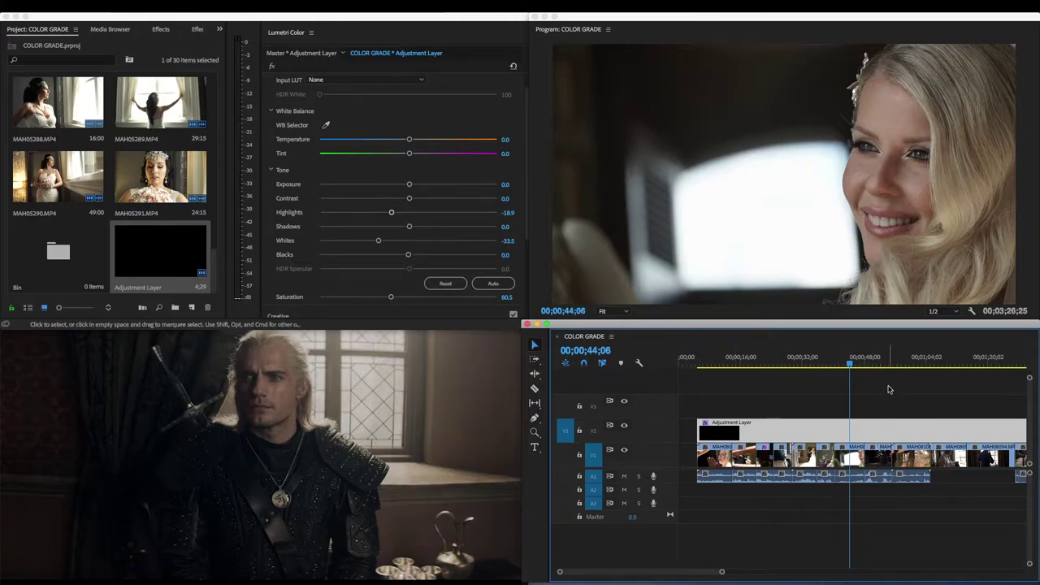
Step: Compare the groom-by-window shot with and without the grade, then park at 00;00;08;12
left_click(959, 356)
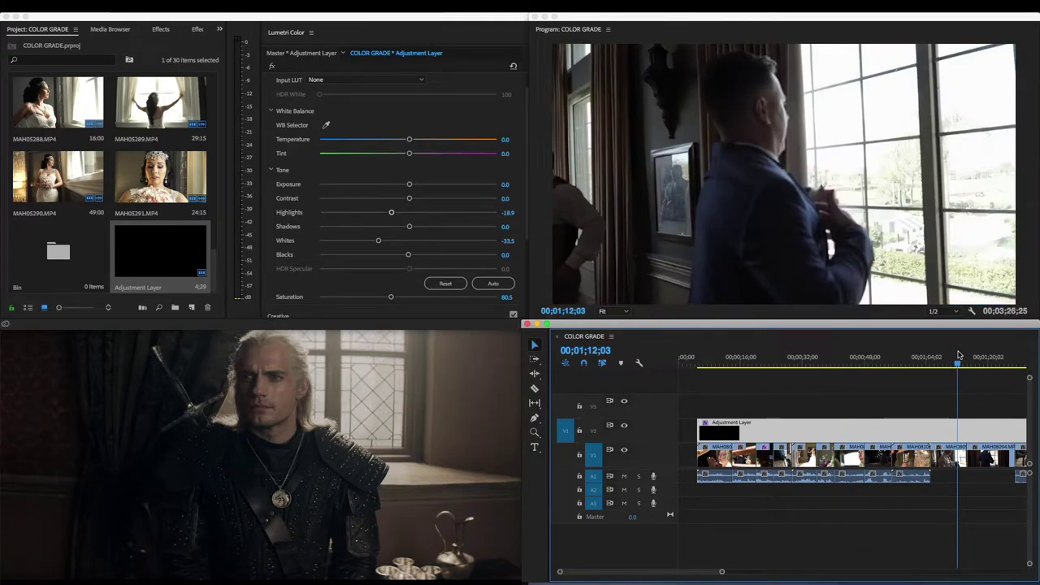
left_click(624, 426)
left_click(624, 426)
left_click(624, 427)
left_click(624, 427)
left_click(722, 365)
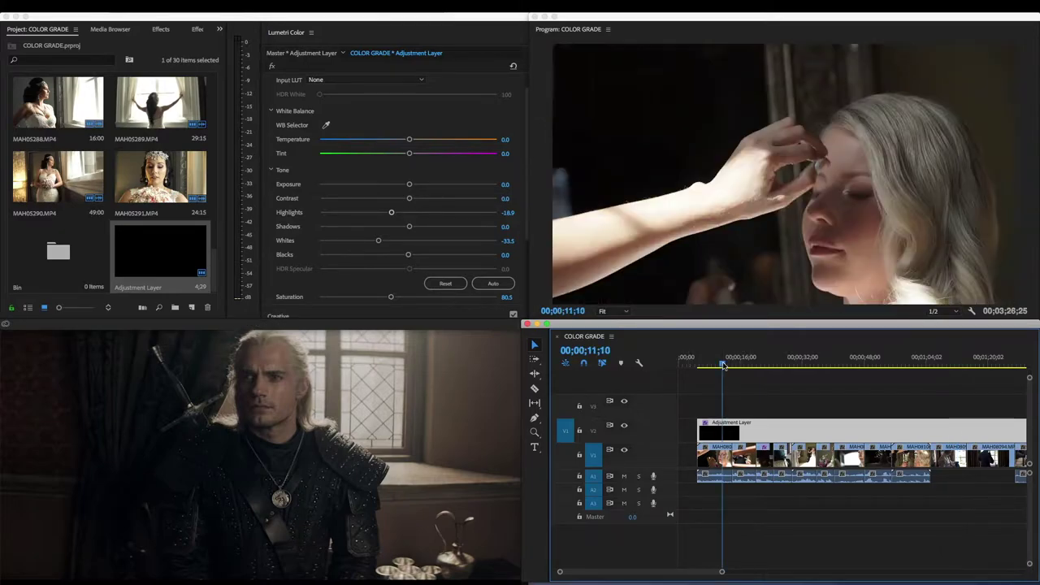
mouse_move(722, 366)
left_mouse_down()
mouse_move(733, 366)
mouse_move(711, 368)
left_mouse_up()
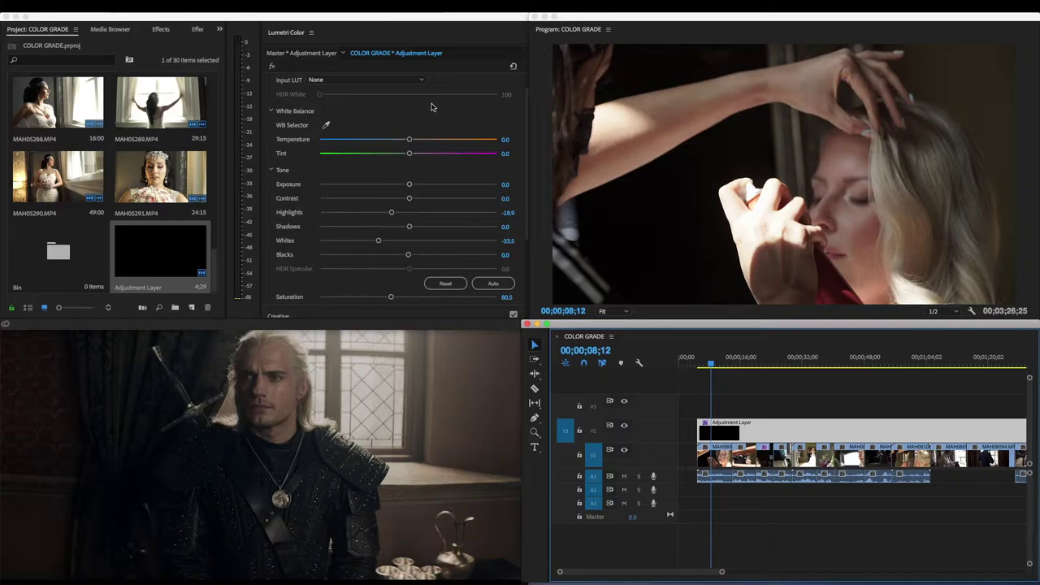
Step: Warm the adjustment layer to Temperature 7.3 and preview the railing shot at 00;00;16;11
left_click_drag(409, 140, 409, 141)
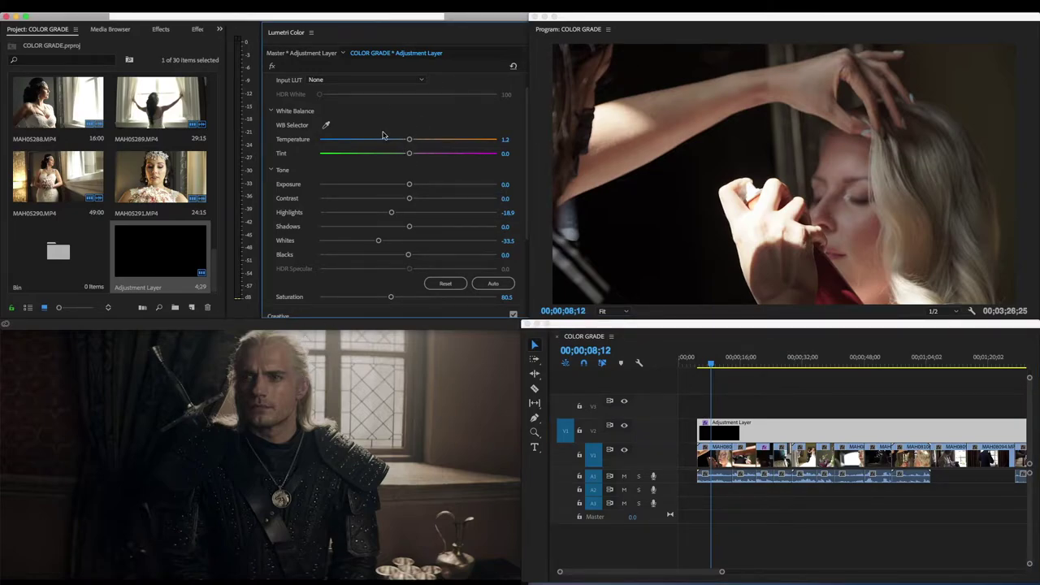
mouse_move(409, 140)
left_mouse_down()
mouse_move(366, 140)
mouse_move(427, 139)
mouse_move(414, 141)
left_mouse_up()
left_click(742, 366)
left_click(743, 366)
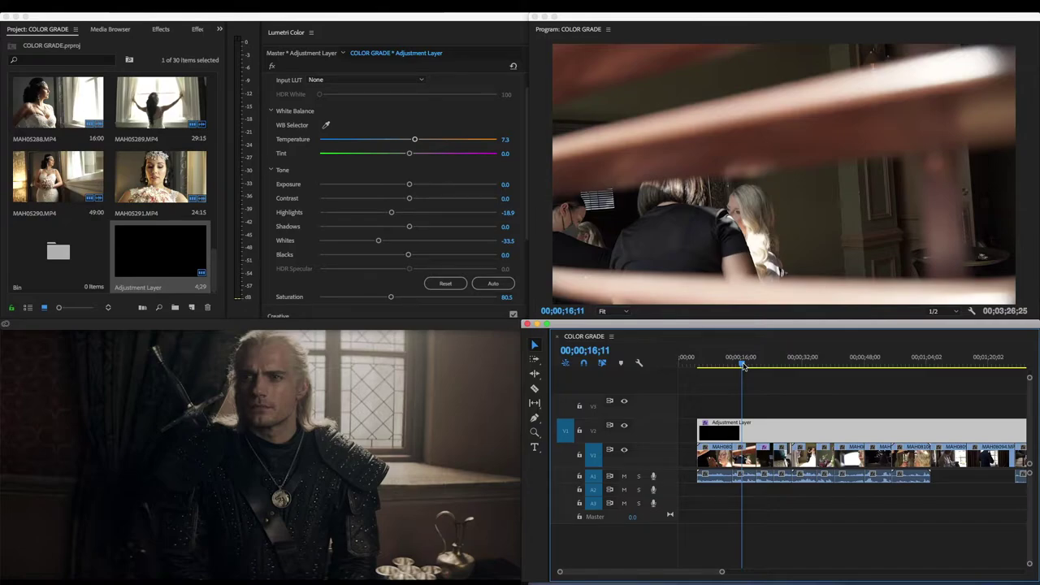
Step: Raise the grade's Contrast to 19.5 and lower Shadows to -16.5
mouse_move(409, 198)
left_mouse_down()
mouse_move(437, 202)
mouse_move(425, 200)
left_mouse_up()
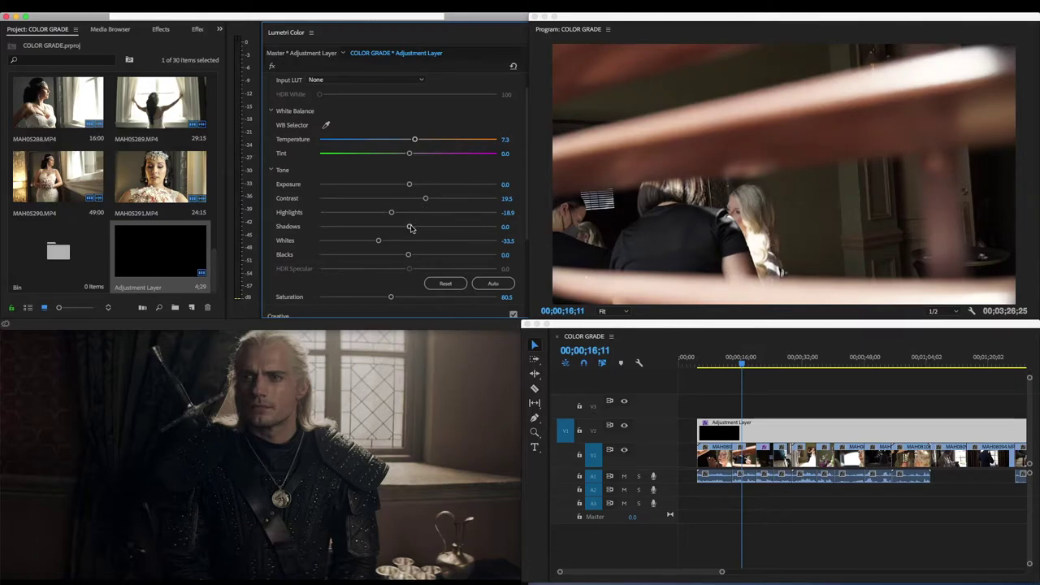
mouse_move(410, 229)
left_mouse_down()
mouse_move(355, 228)
mouse_move(393, 235)
left_mouse_up()
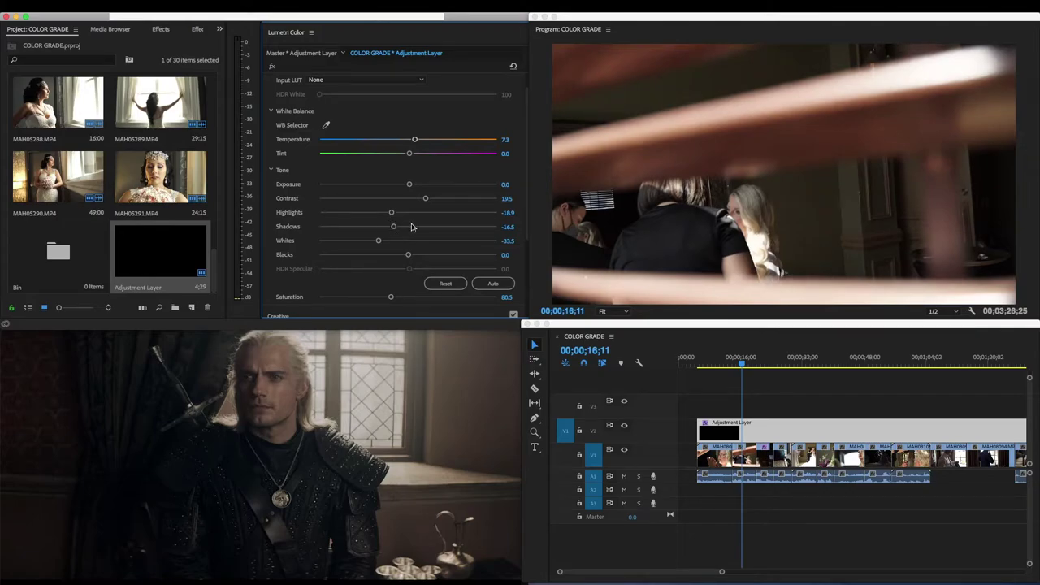
scroll(443, 225, "down", 1)
Step: In Creative, set Faded Film to 20.7 and Saturation to 91.7, previewing at 00;00;12;18
scroll(443, 225, "down", 4)
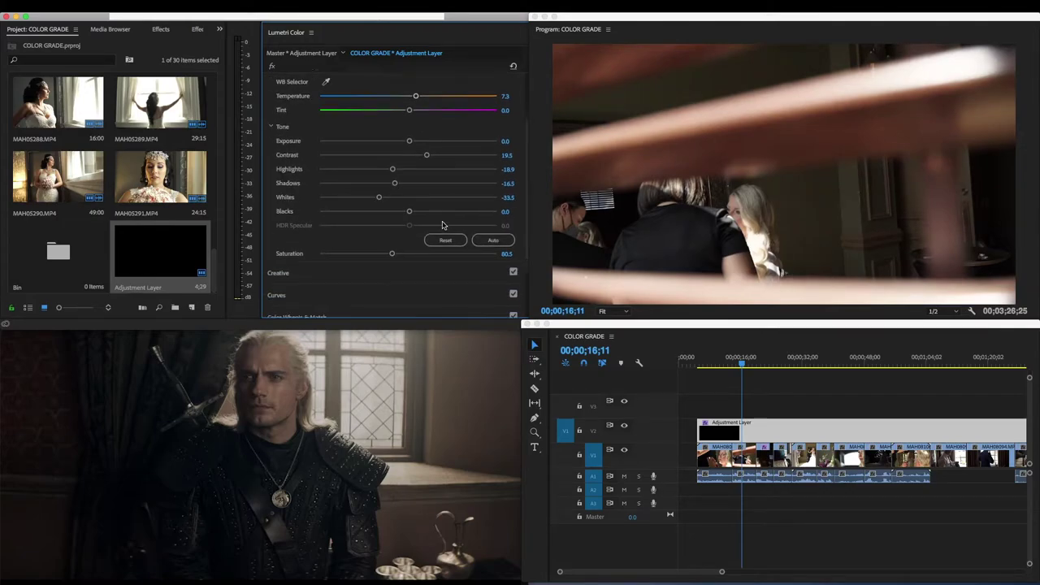
left_click(402, 242)
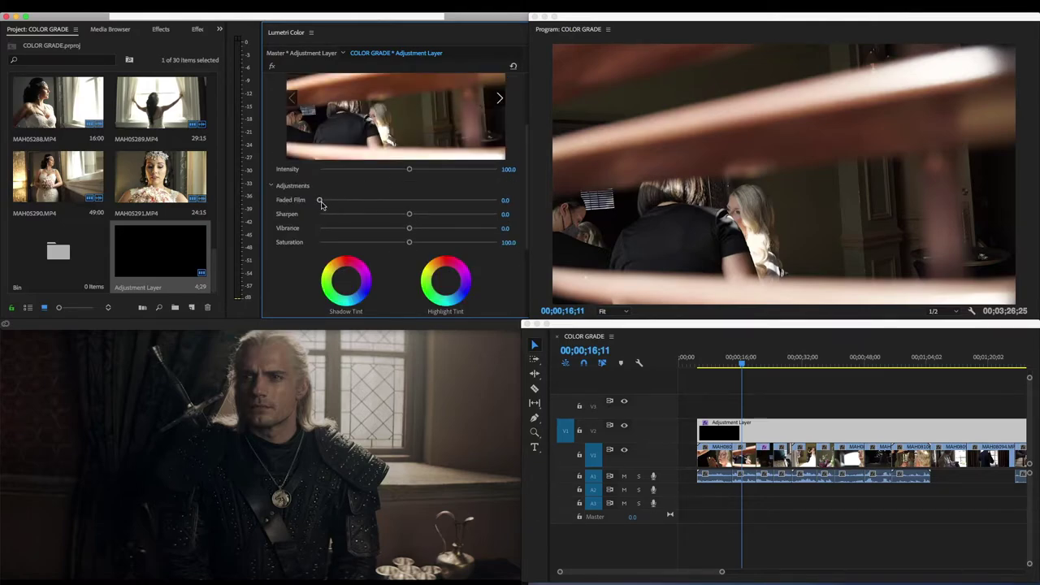
left_click_drag(320, 199, 355, 201)
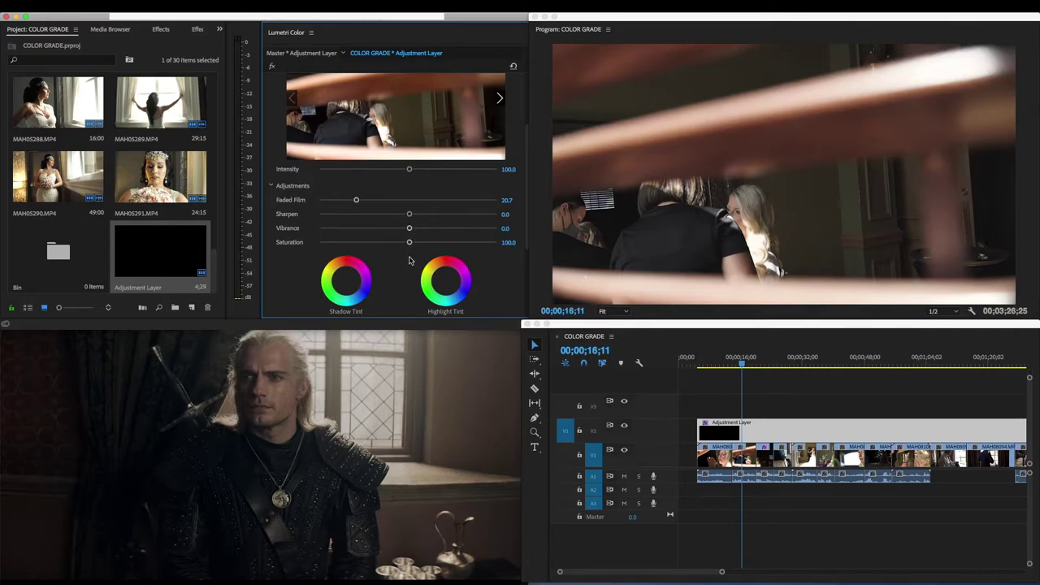
mouse_move(409, 243)
left_mouse_down()
mouse_move(366, 244)
mouse_move(404, 243)
left_mouse_up()
left_click(728, 365)
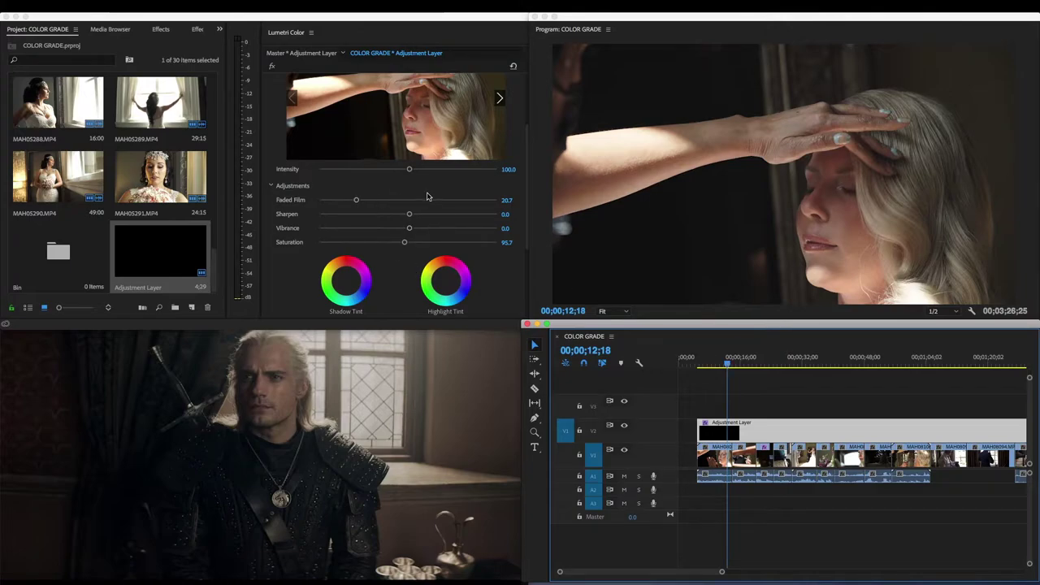
Step: Expand the Curves and Color Wheels & Match sections in Lumetri Color for the adjustment layer
scroll(427, 195, "up", 2)
scroll(426, 192, "up", 2)
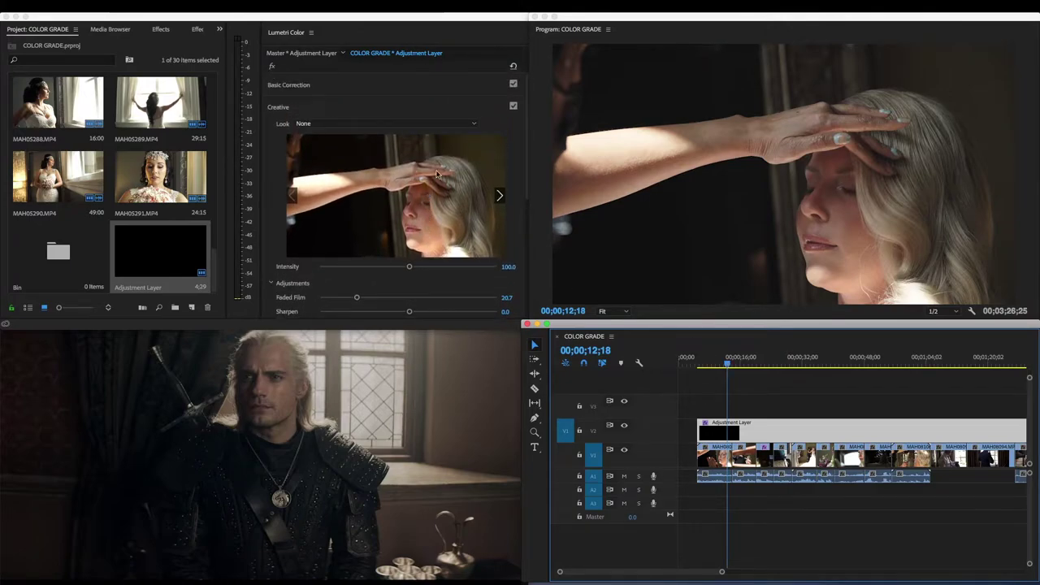
scroll(438, 161, "down", 3)
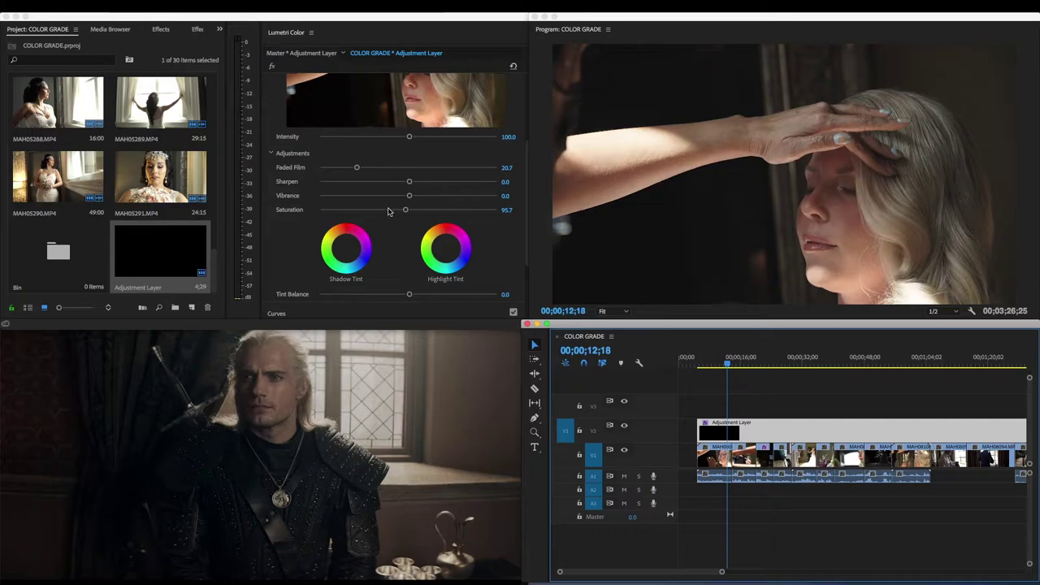
scroll(388, 212, "down", 3)
scroll(386, 212, "down", 1)
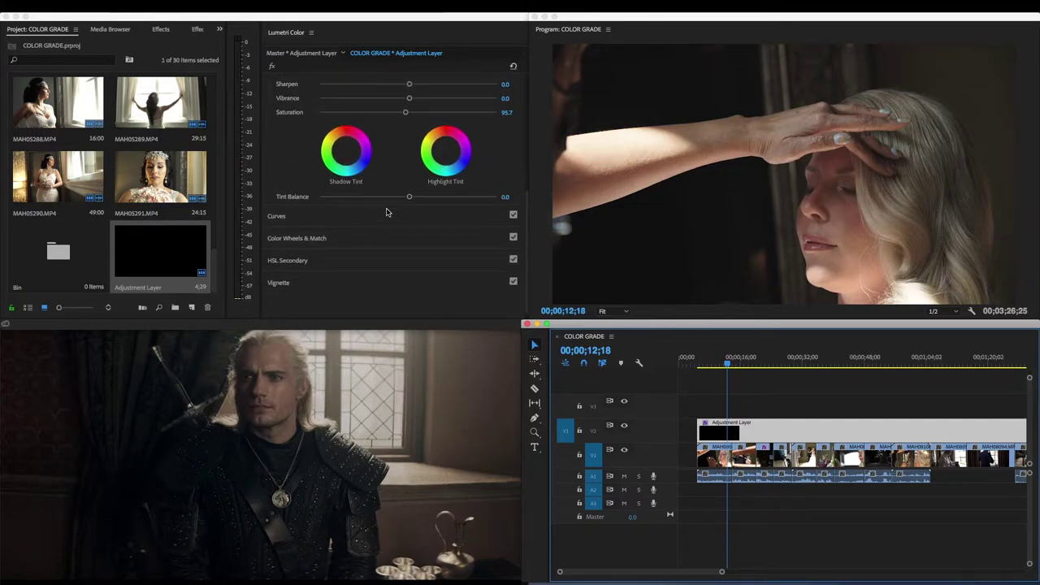
scroll(402, 161, "up", 1)
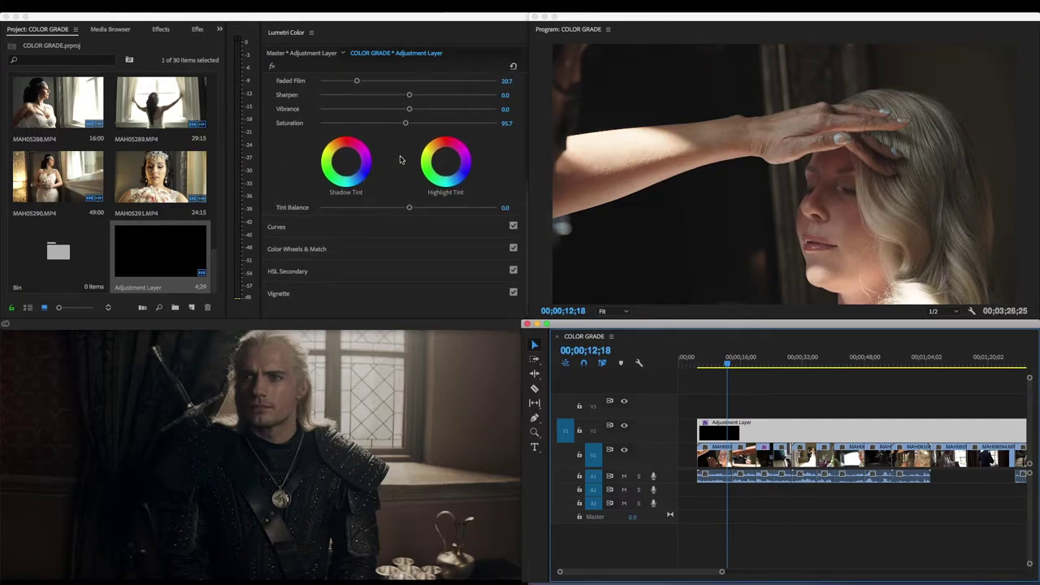
left_click(346, 175)
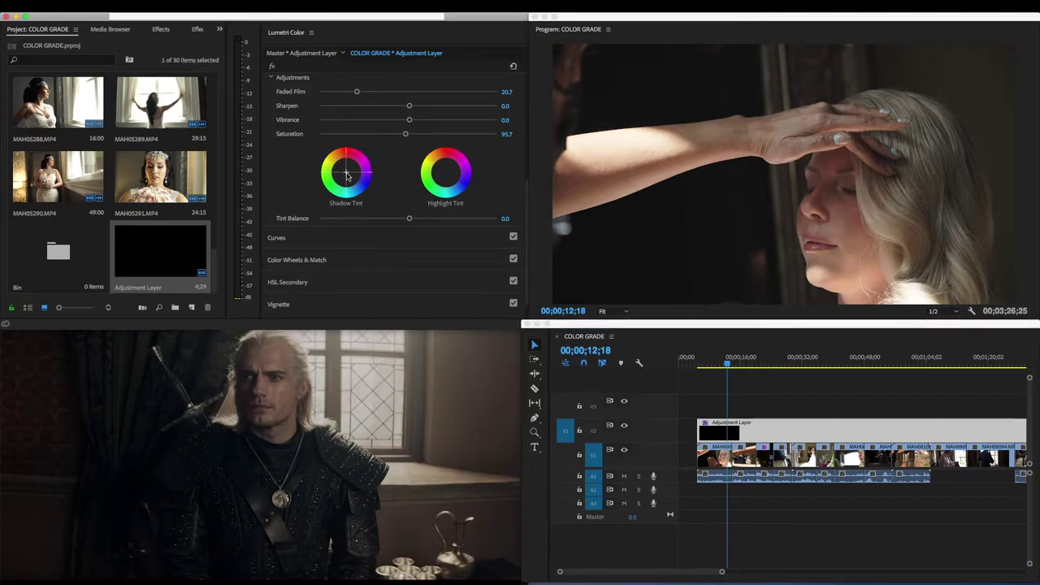
left_click(377, 237)
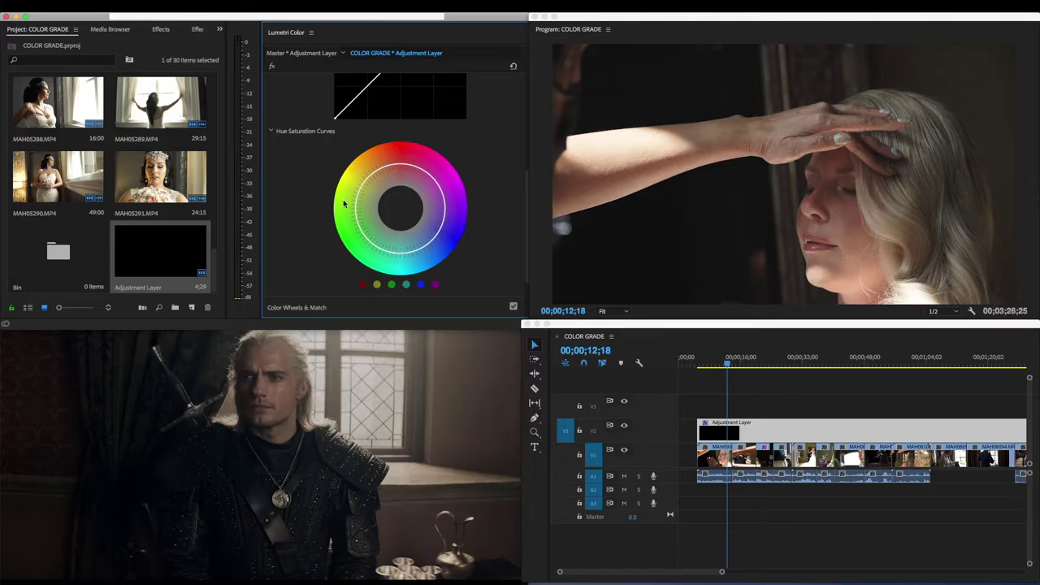
scroll(318, 188, "down", 3)
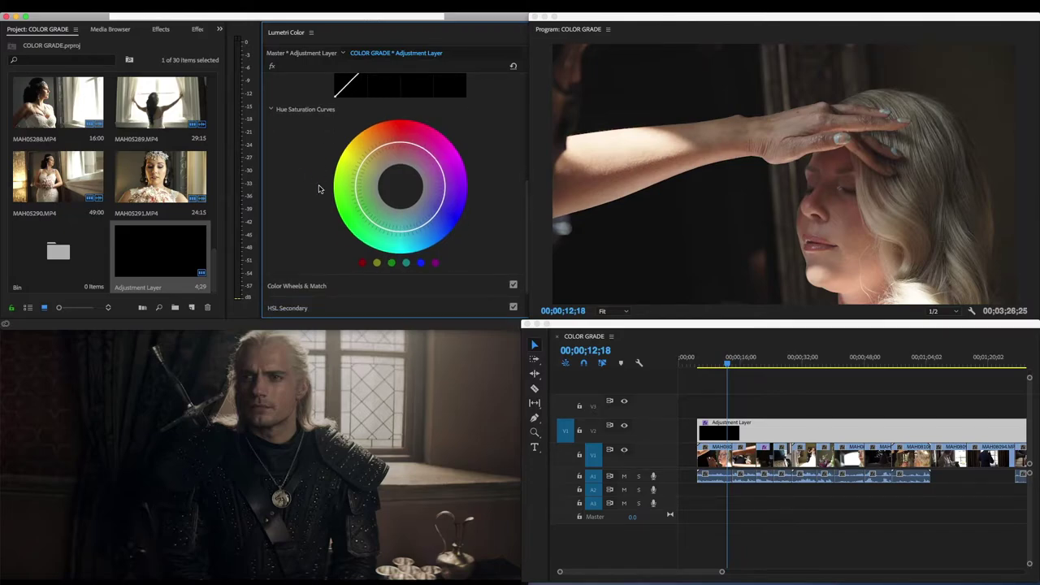
left_click(372, 256)
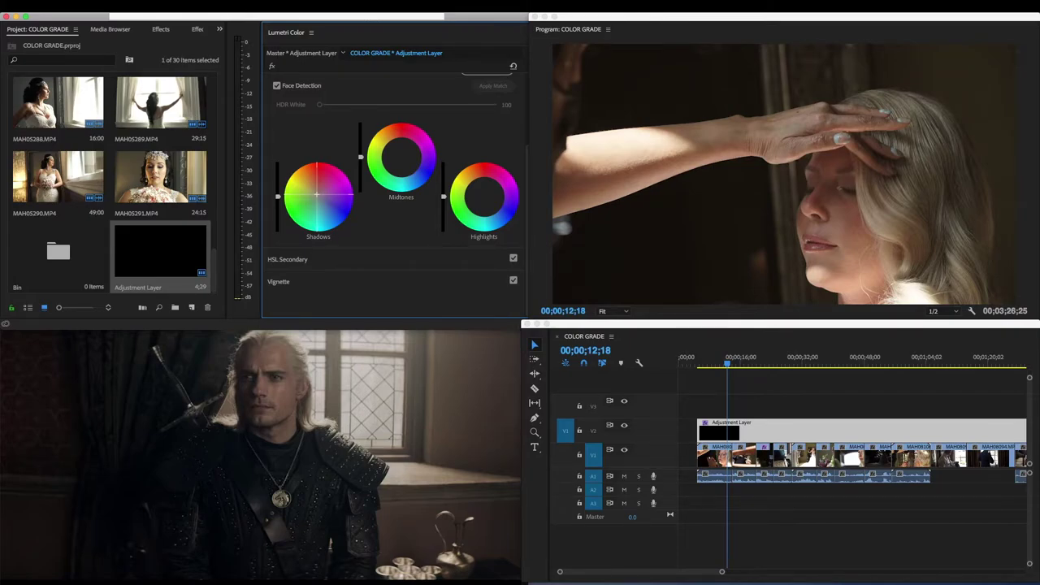
Step: Nudge the Shadows colour wheel slightly up-left from centre for a subtle shadow tint
left_click_drag(317, 194, 319, 195)
left_click_drag(319, 194, 316, 192)
Step: In HSL Secondary's Correction, set Temperature to 4.9 and Saturation to 89.0
left_click(367, 259)
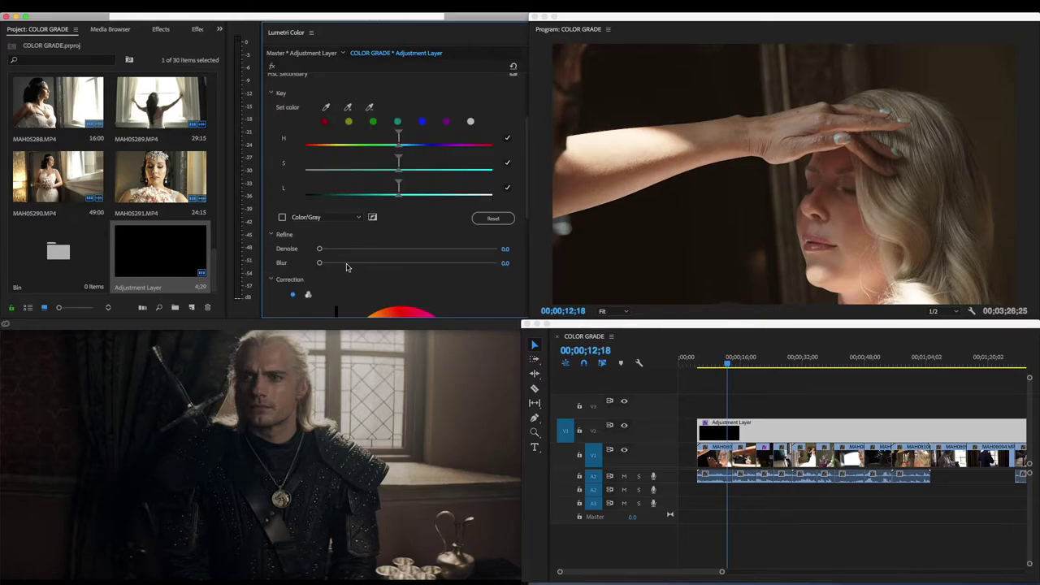
scroll(374, 270, "down", 5)
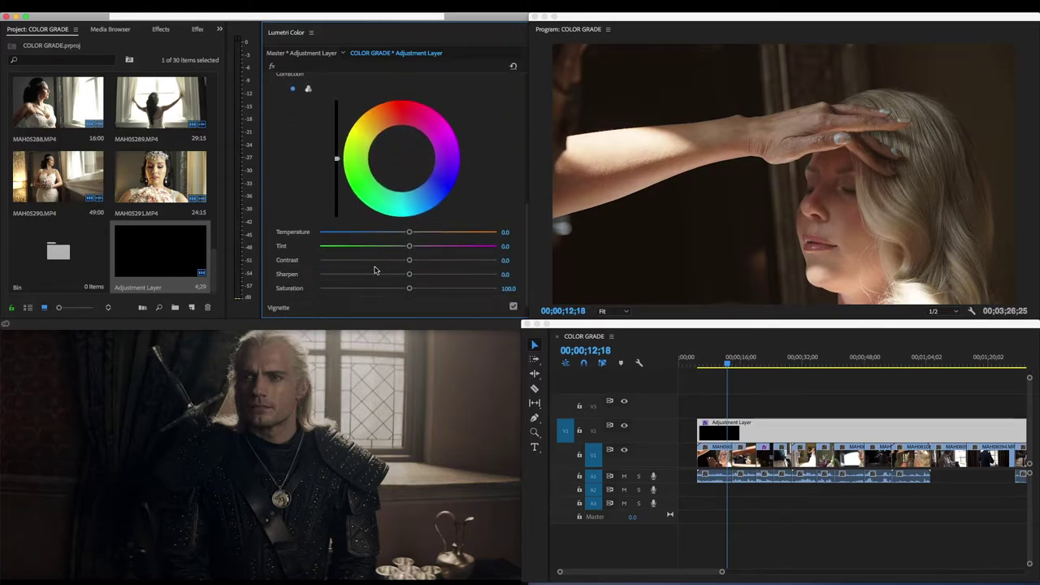
scroll(375, 270, "down", 1)
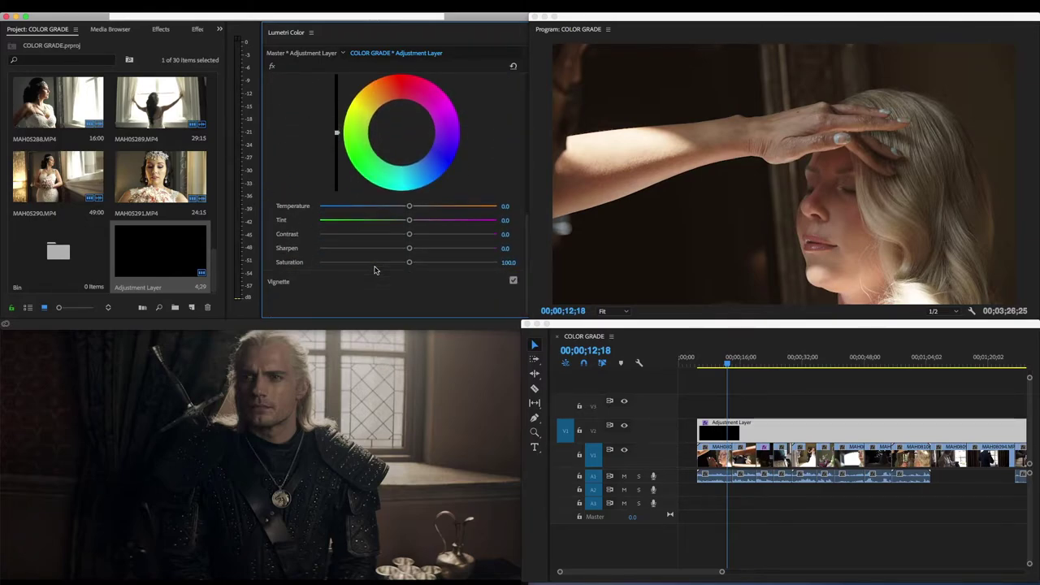
mouse_move(409, 206)
left_mouse_down()
mouse_move(448, 206)
mouse_move(412, 210)
left_mouse_up()
mouse_move(410, 262)
left_mouse_down()
mouse_move(336, 262)
mouse_move(398, 264)
left_mouse_up()
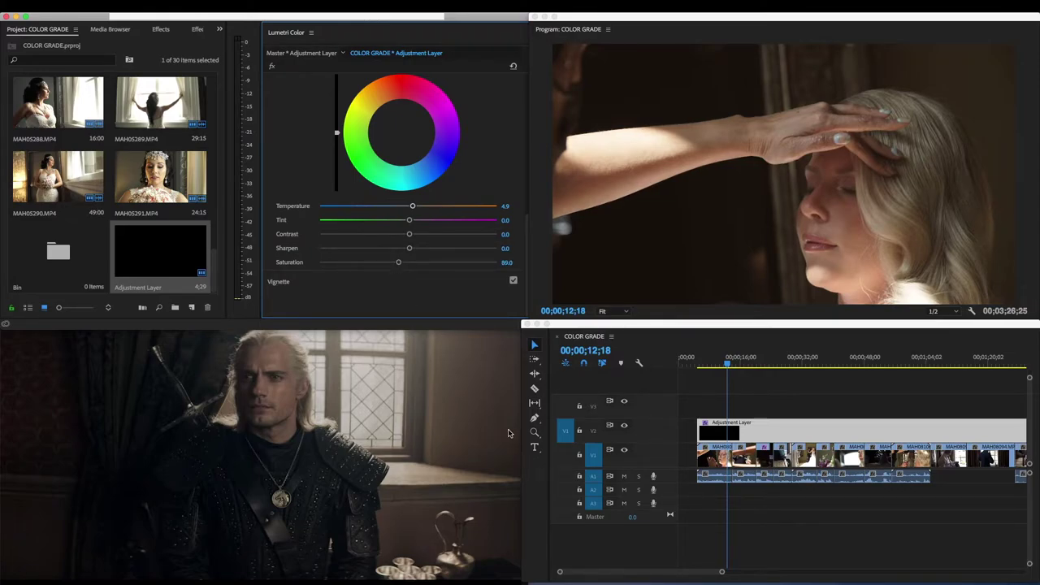
Step: In Basic Correction, drop the adjustment layer's saturation to 75, shadows to -41.5 and temperature to 3.0
left_click(747, 445)
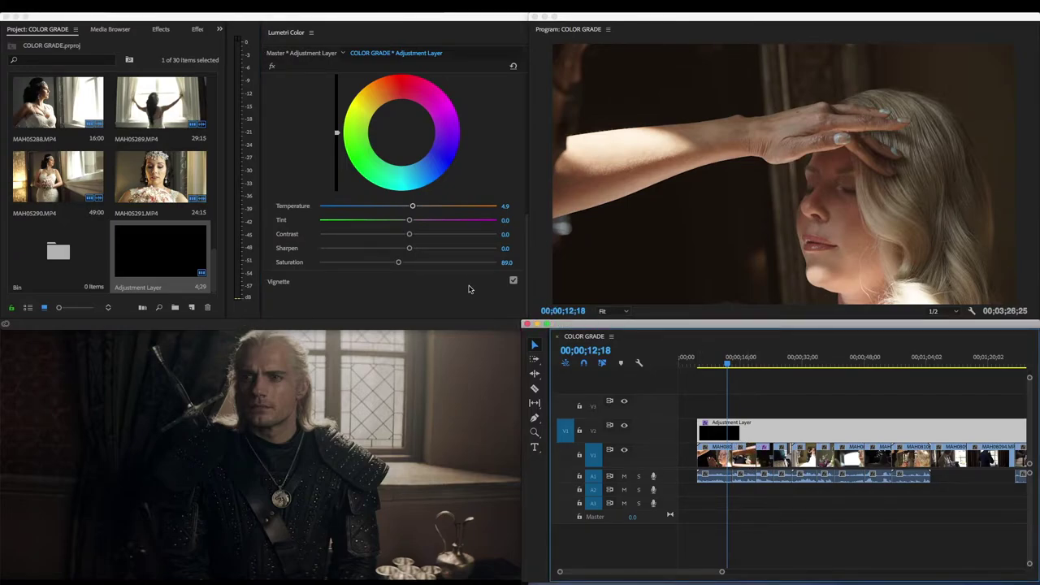
scroll(374, 203, "up", 5)
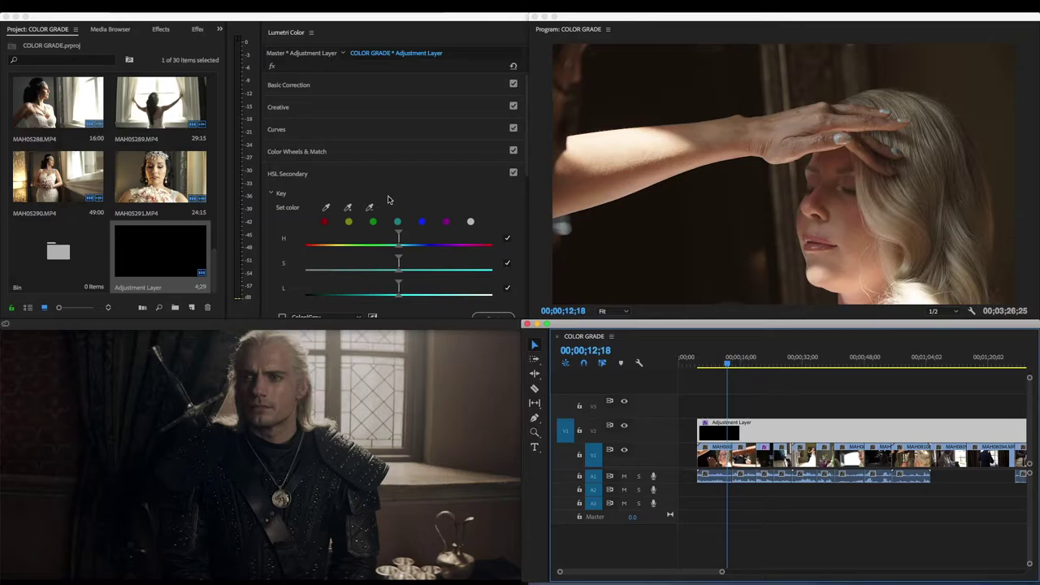
scroll(387, 200, "down", 2)
scroll(400, 211, "up", 2)
left_click(361, 83)
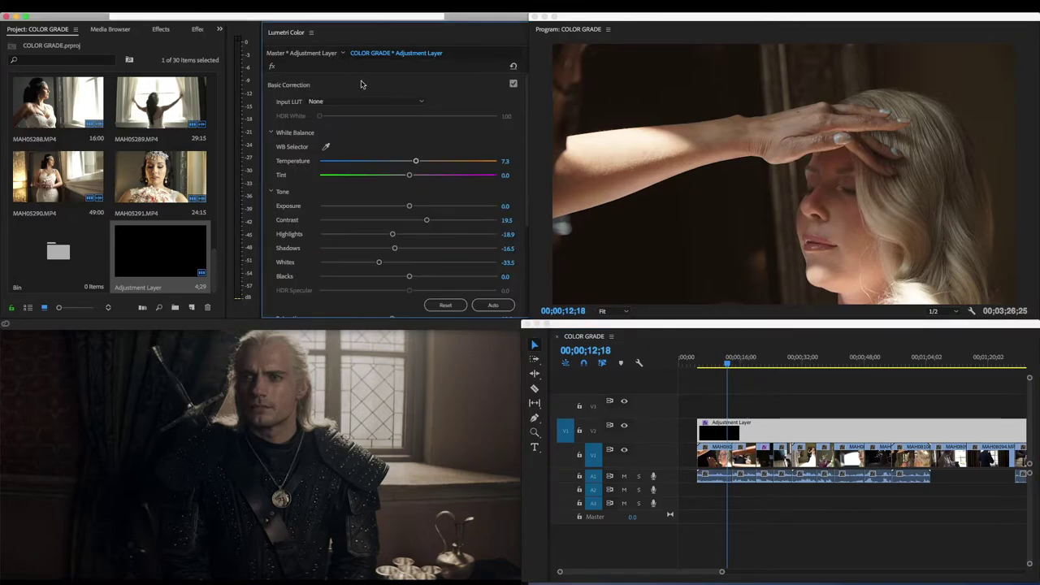
left_click(359, 85)
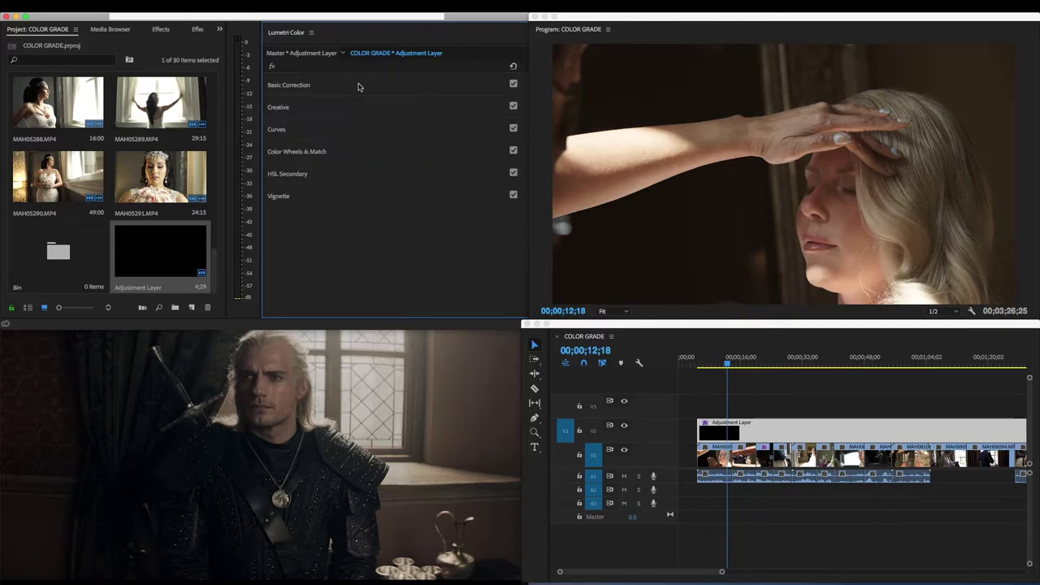
left_click(358, 85)
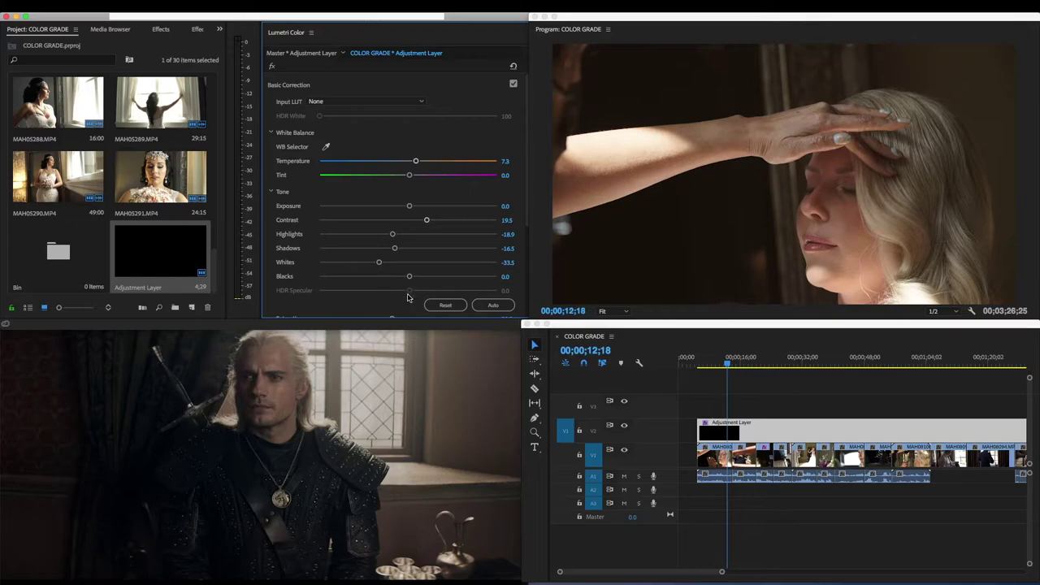
scroll(414, 295, "down", 1)
mouse_move(391, 288)
left_mouse_down()
mouse_move(376, 287)
mouse_move(385, 287)
left_mouse_up()
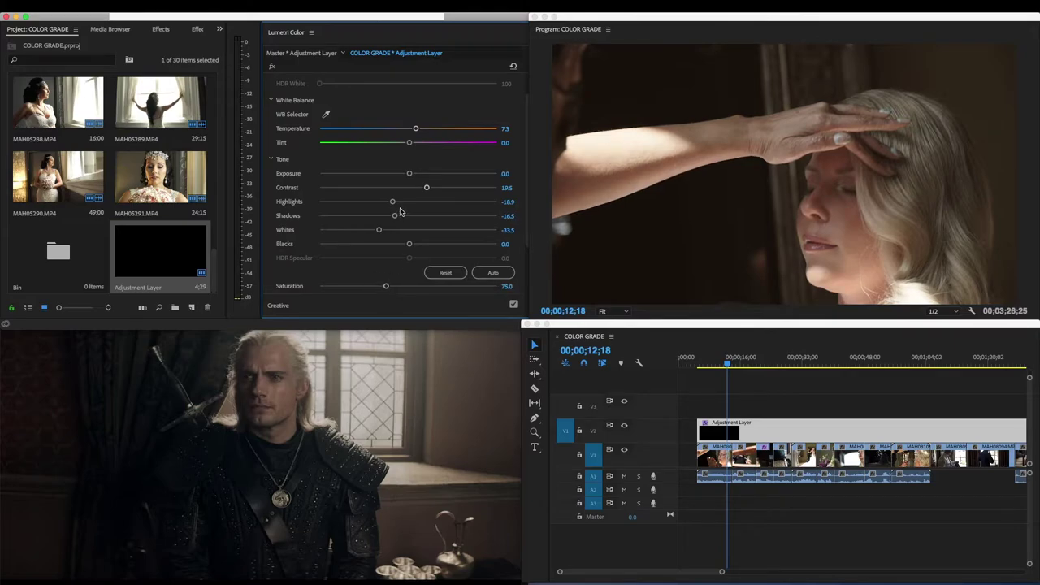
left_click_drag(395, 214, 372, 217)
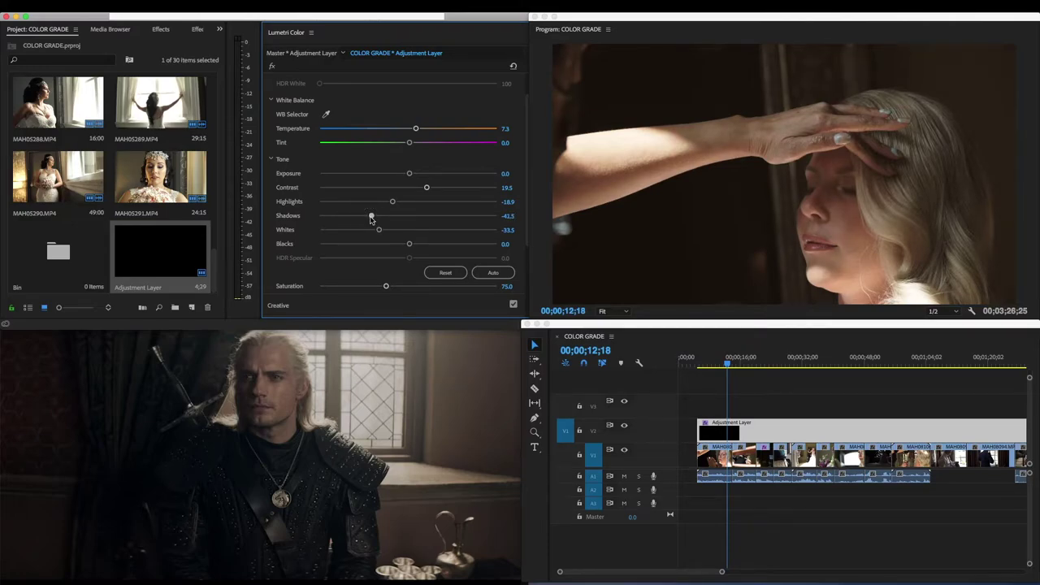
left_click_drag(418, 132, 410, 131)
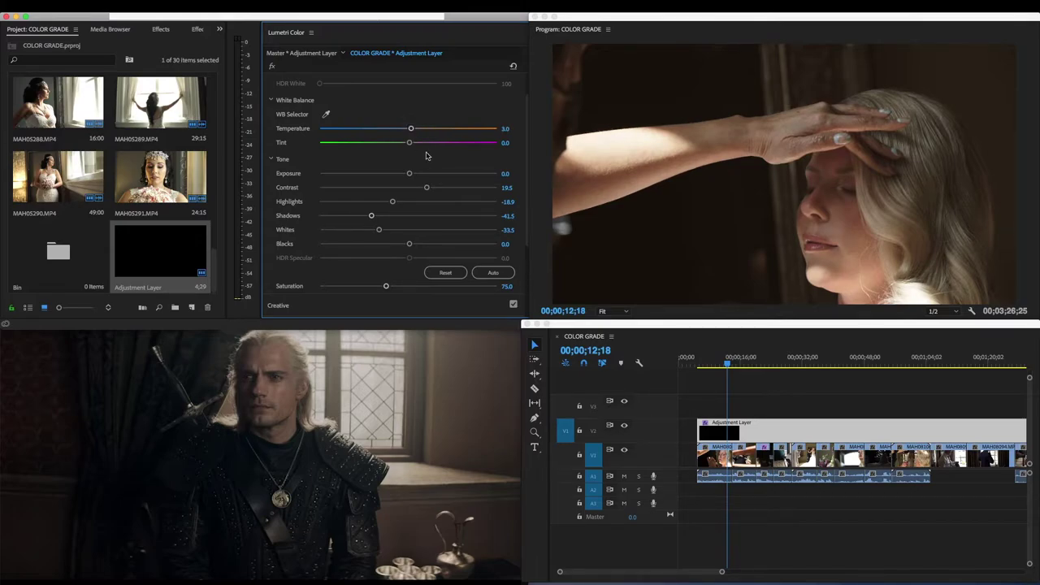
Step: Move the playhead ahead, pull the adjustment layer's Whites to -49.4, then select clip MAH08088 on V1
left_click(744, 363)
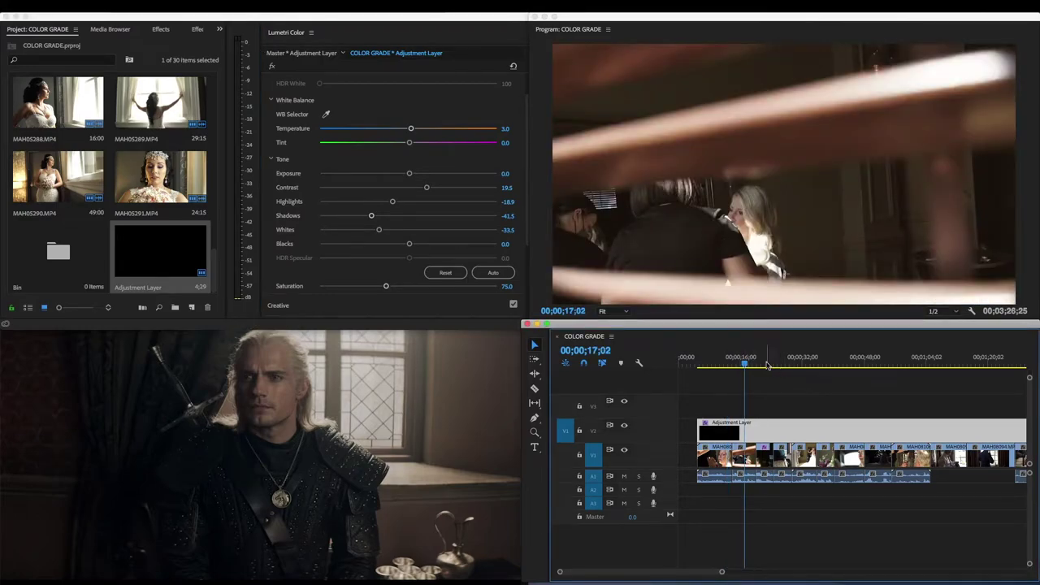
left_click(766, 365)
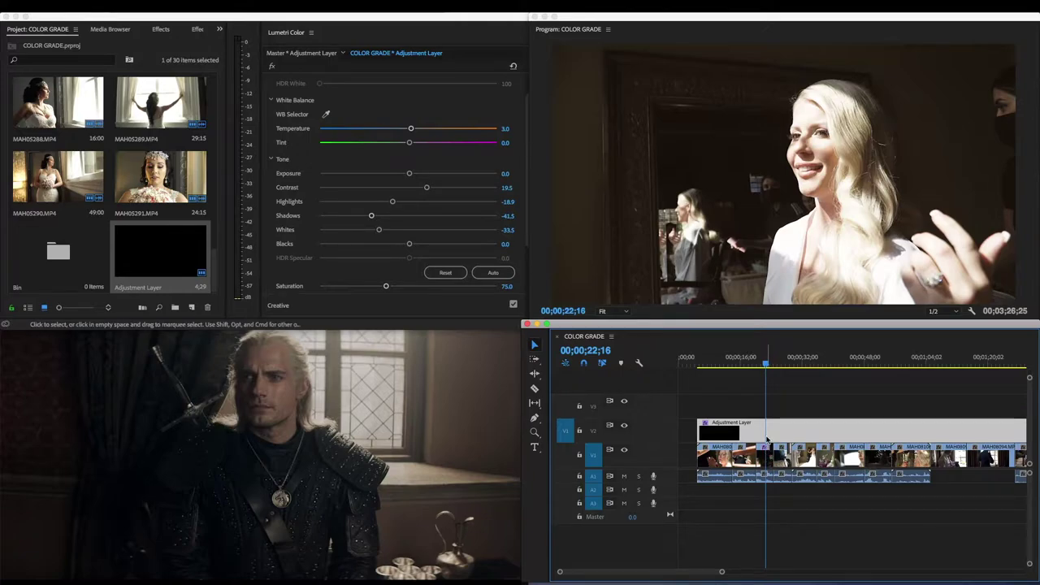
left_click_drag(378, 230, 405, 173)
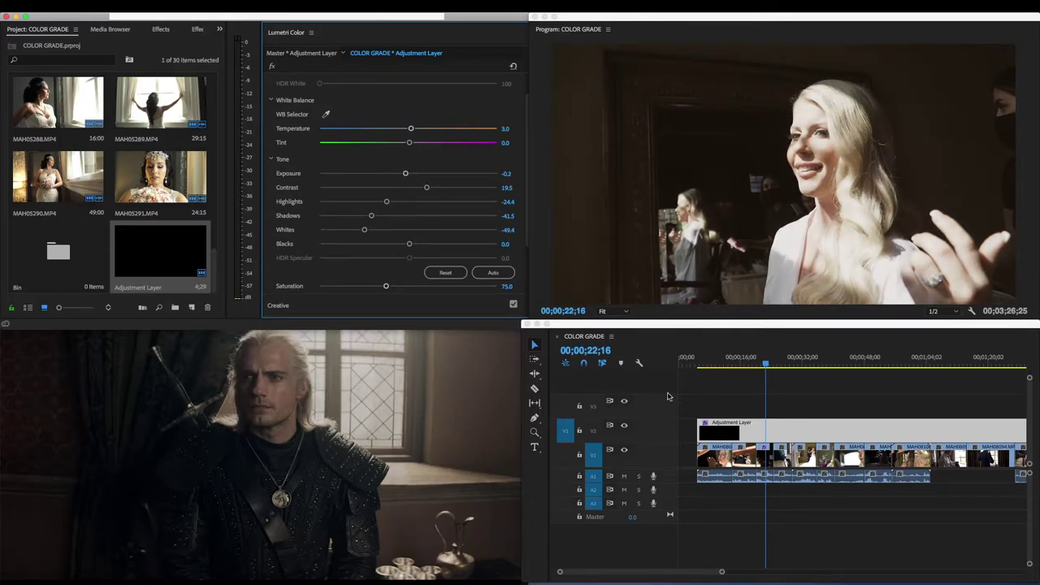
left_click(764, 463)
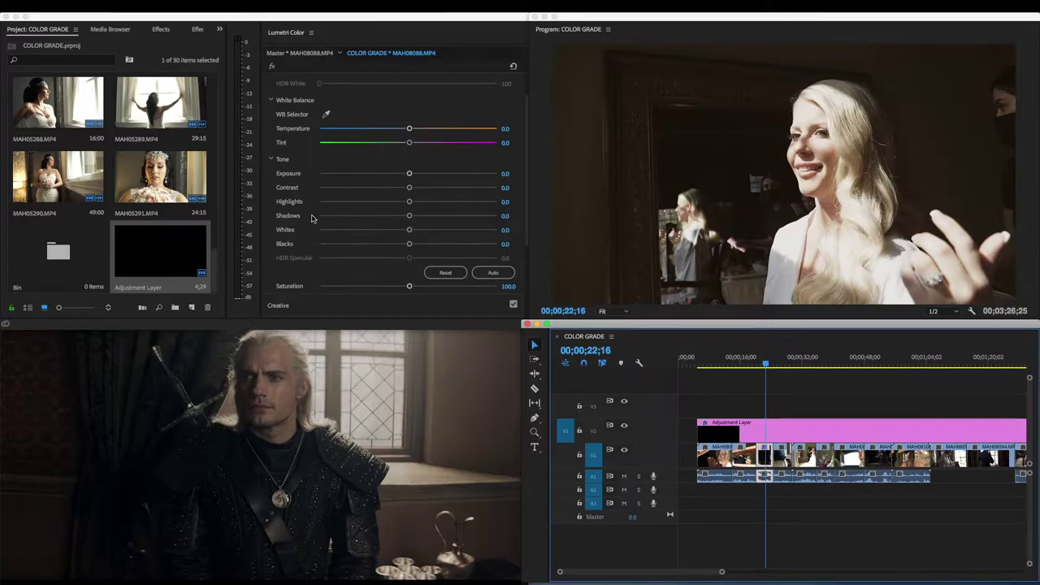
Step: Darken MAH08088's whites, then move to MAH08089, select it and slightly brighten its exposure
left_click_drag(410, 230, 375, 232)
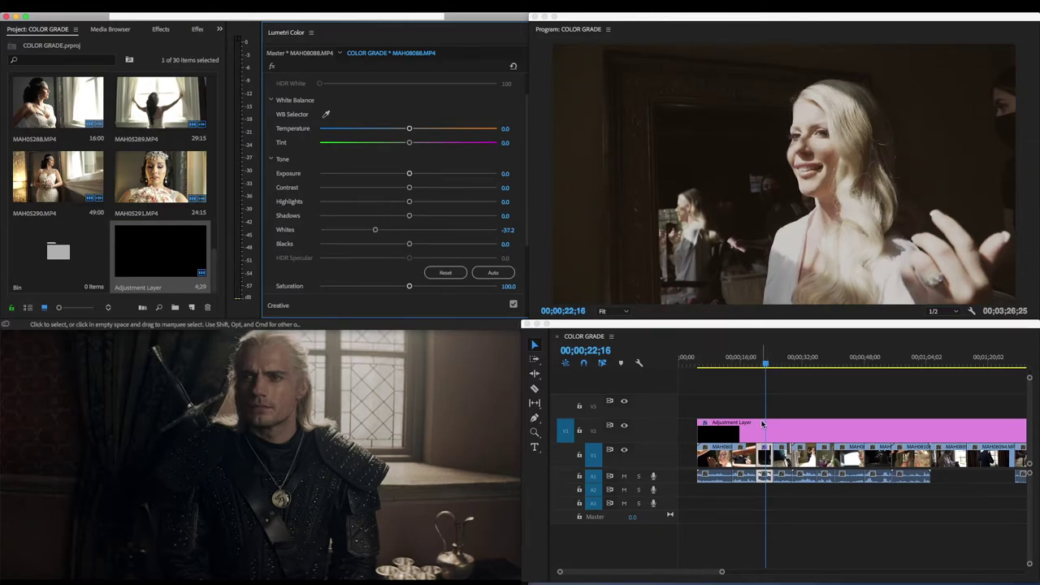
left_click(784, 364)
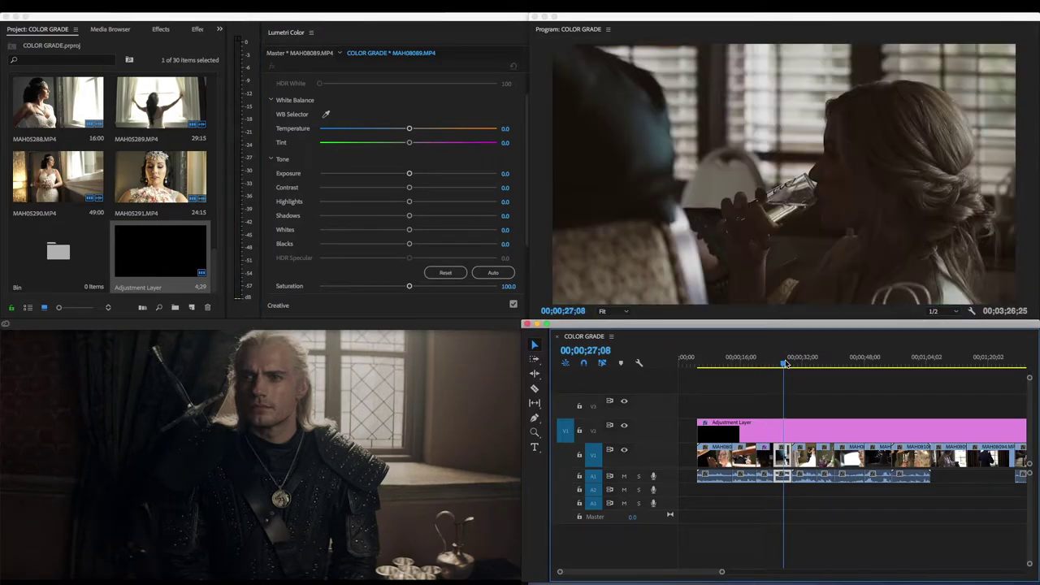
mouse_move(788, 362)
left_mouse_down()
mouse_move(801, 360)
mouse_move(782, 361)
left_mouse_up()
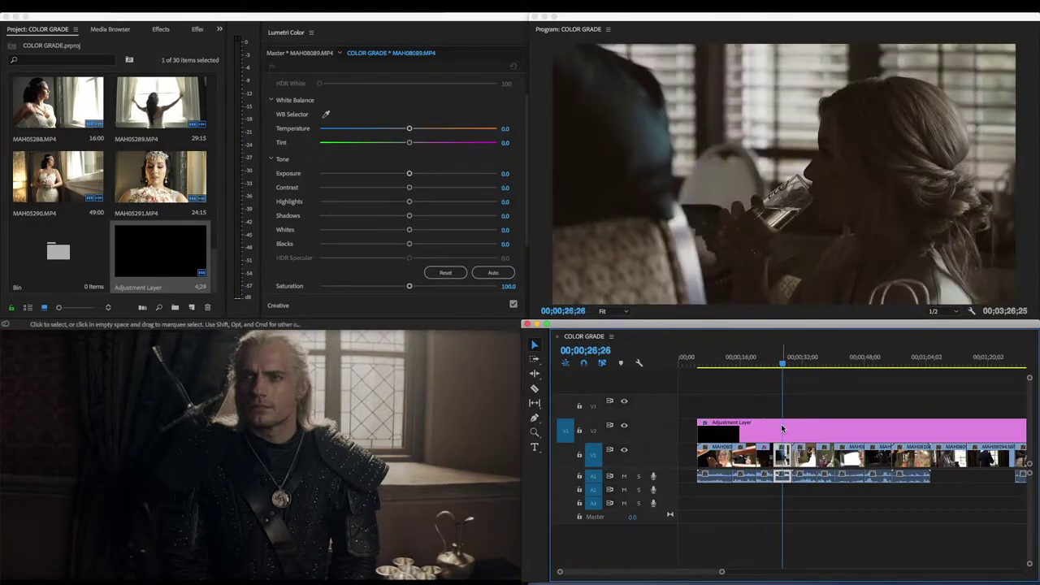
left_click(781, 427)
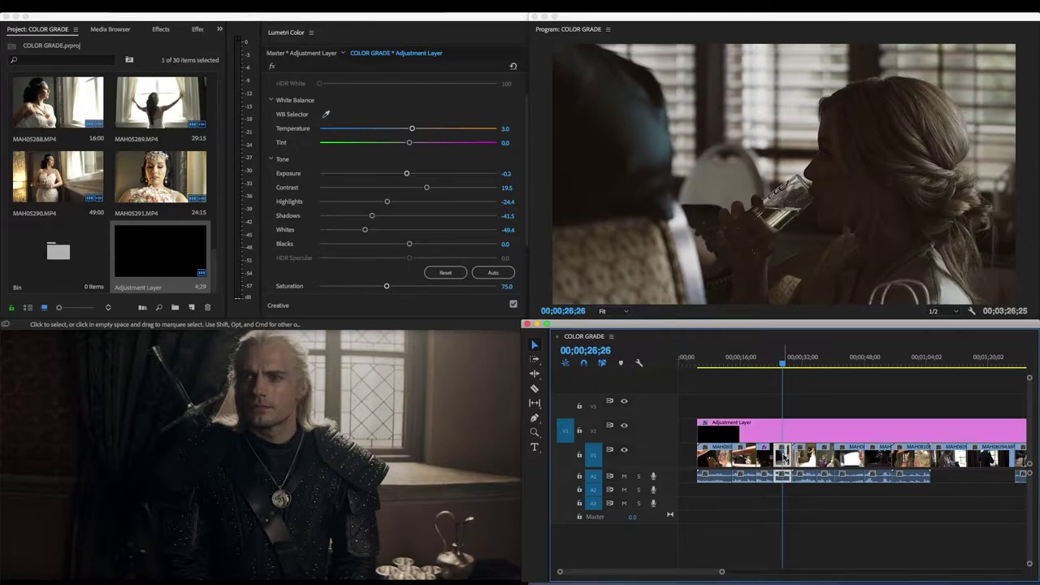
left_click(783, 456)
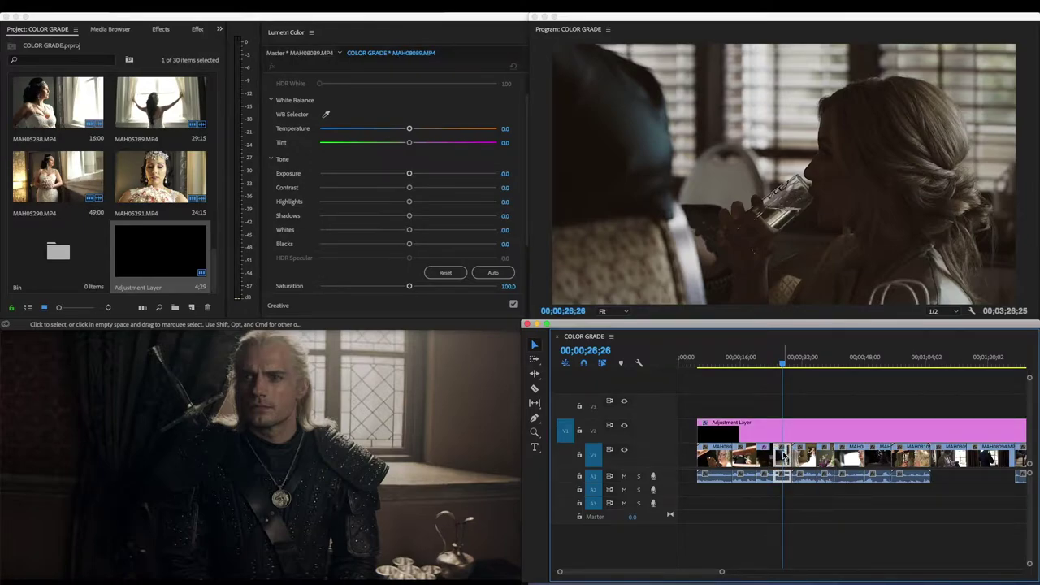
mouse_move(410, 174)
left_mouse_down()
mouse_move(427, 173)
mouse_move(413, 174)
left_mouse_up()
Step: Lift MAH08089's shadows, move the playhead into clip MAH08117 and bring the reference screenshot forward
left_click_drag(411, 217, 416, 246)
left_click(851, 360)
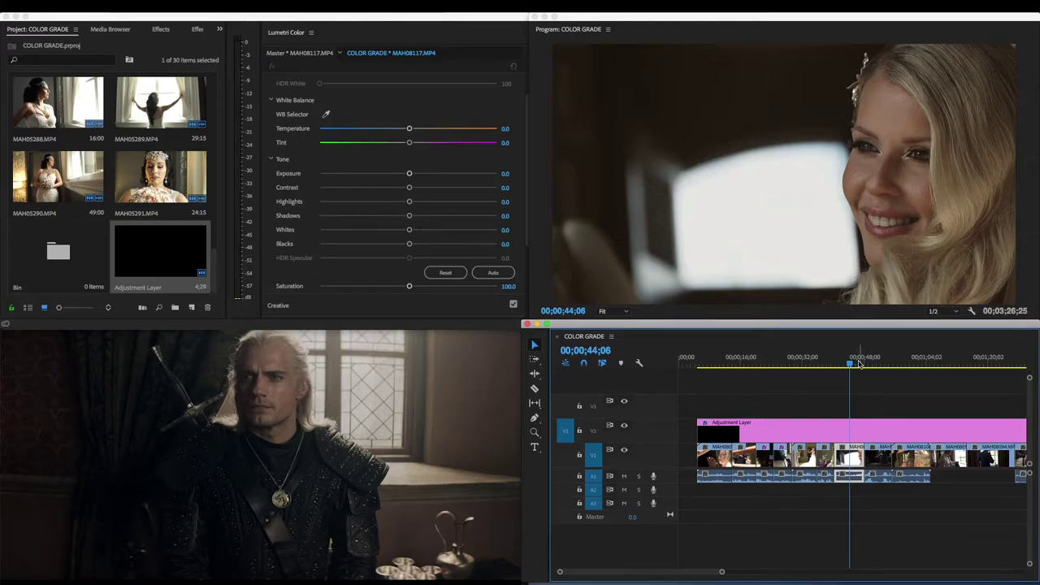
left_click(858, 363)
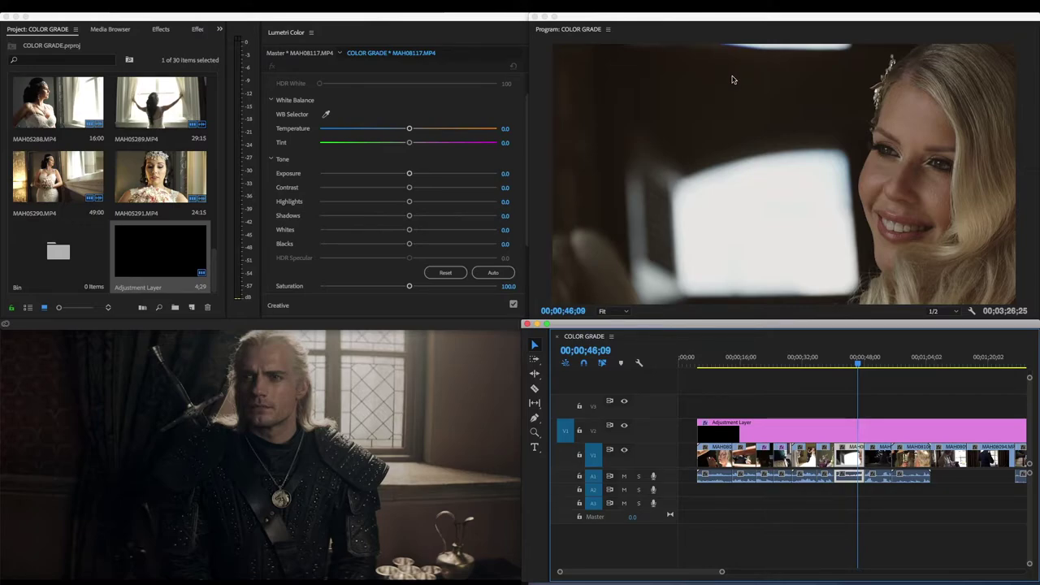
left_click(470, 427)
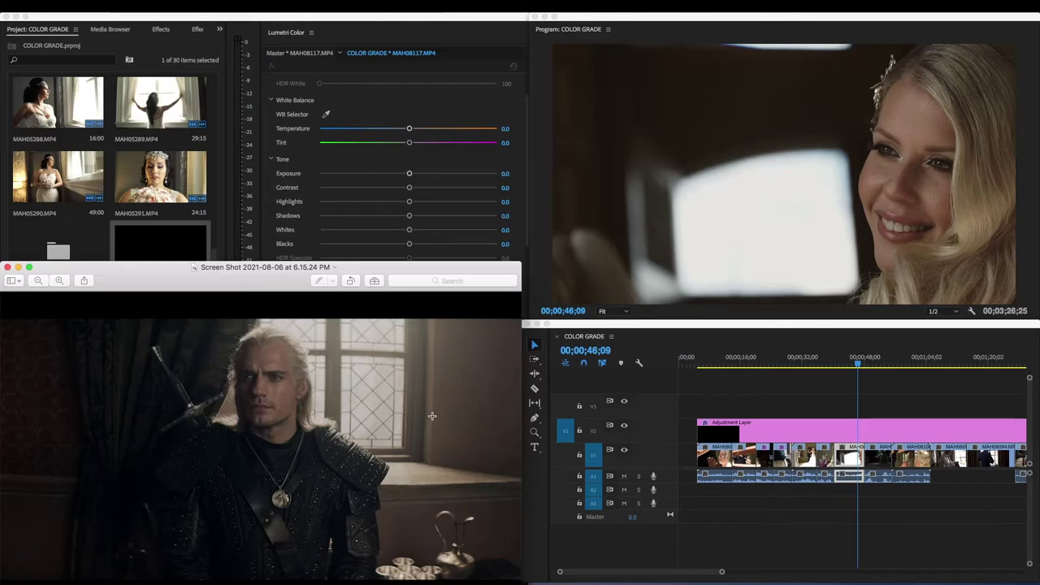
Step: Reveal the Netflix Witcher episode, raise its window, and play it to the king scene before pausing
left_click(17, 267)
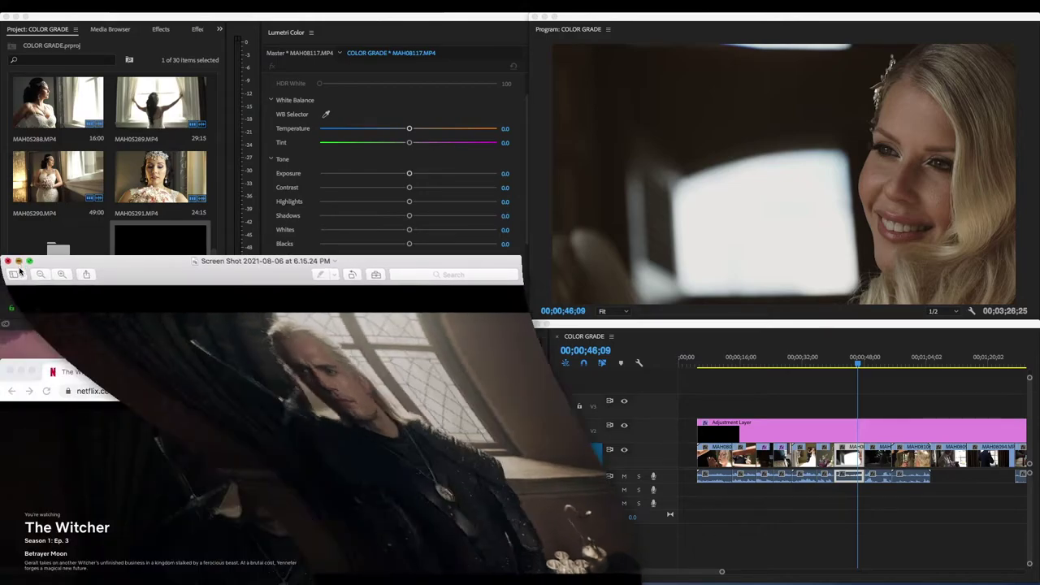
left_click_drag(356, 368, 349, 272)
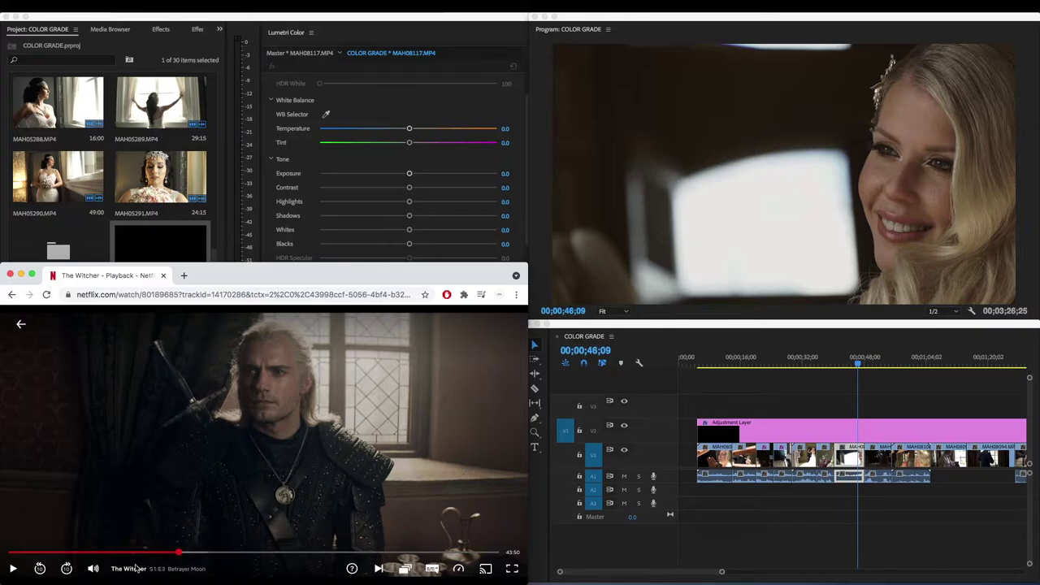
left_click(162, 501)
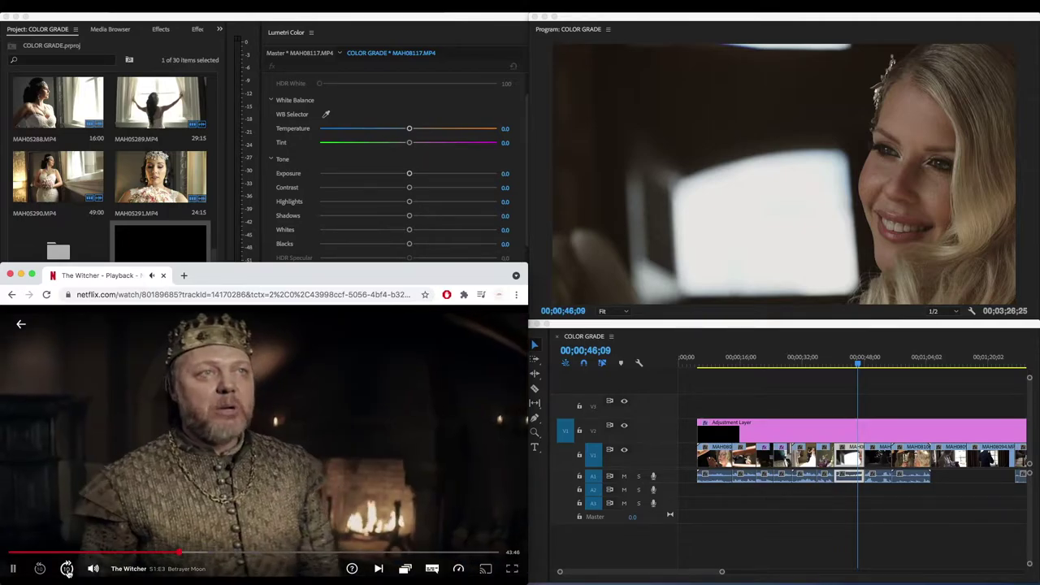
key("space")
Step: Return to Premiere with the playhead moved ahead to 00;00;51;23
mouse_move(94, 557)
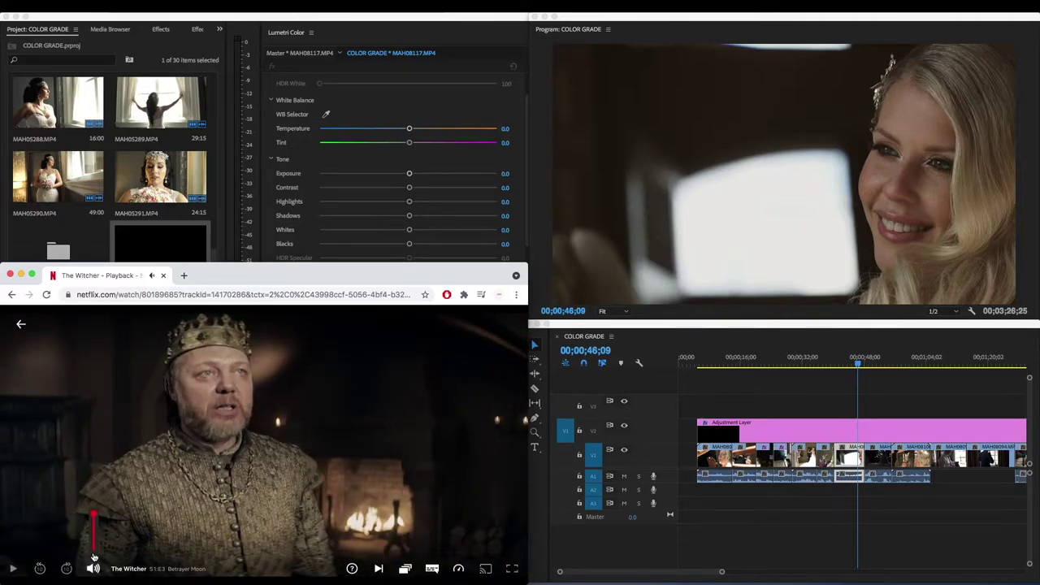
left_click(751, 332)
left_click(880, 361)
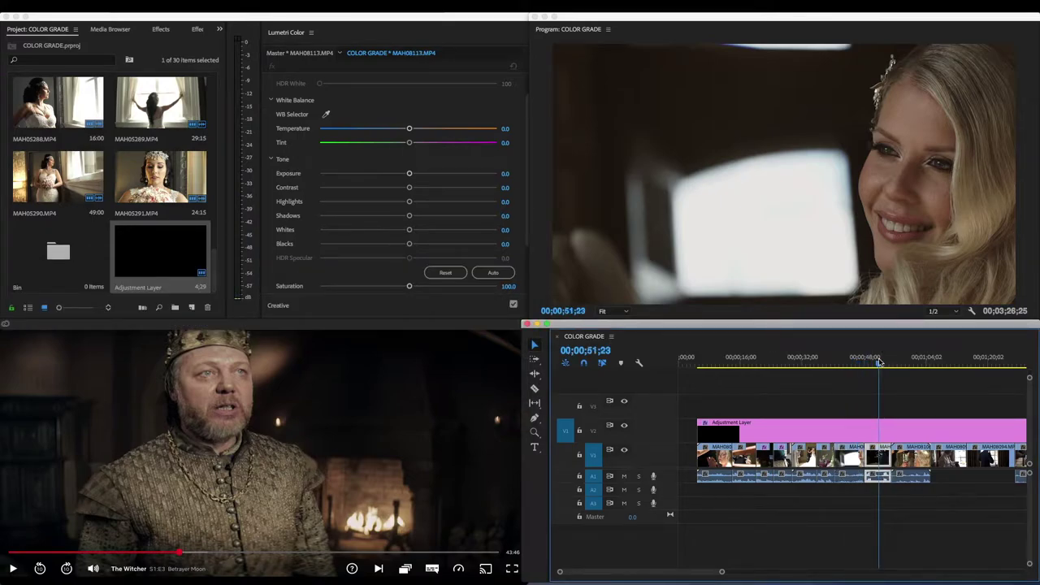
Step: At the window-silhouette bride (00;00;49;07), set the Adjustment Layer's Shadows to -36.0 and Blacks to -3.0
left_click(868, 363)
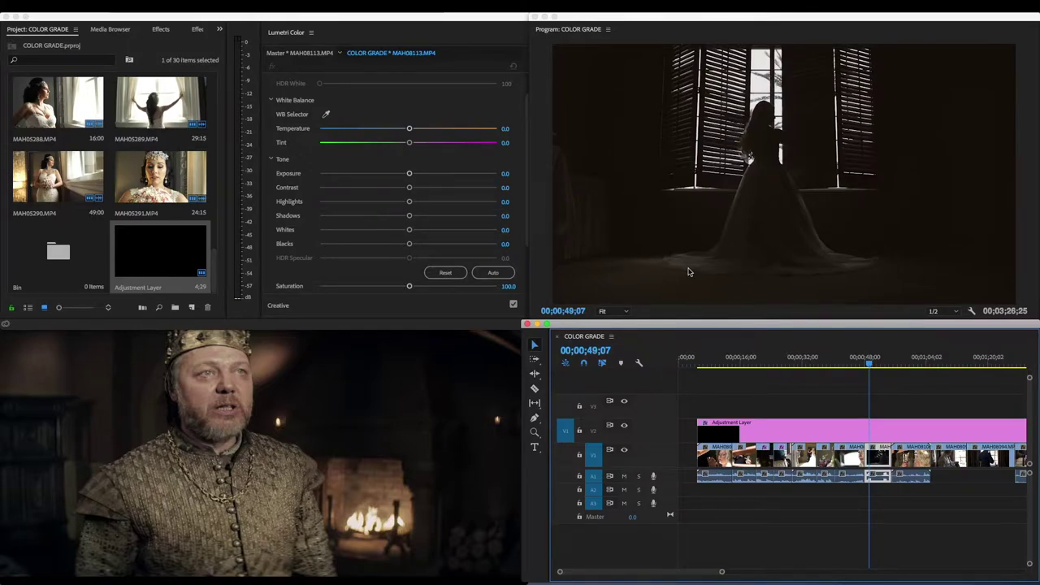
left_click(868, 429)
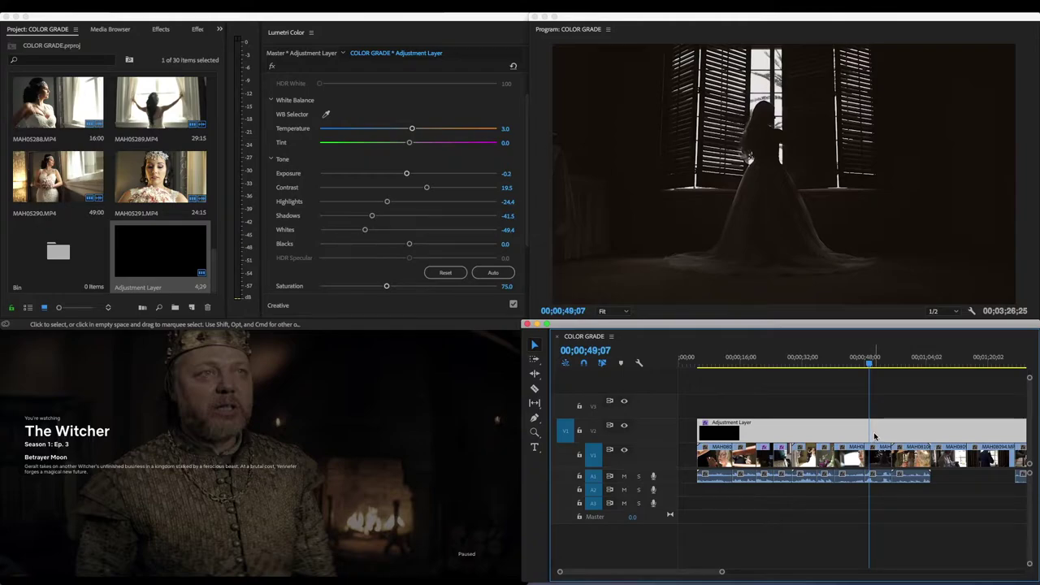
left_click_drag(372, 216, 406, 246)
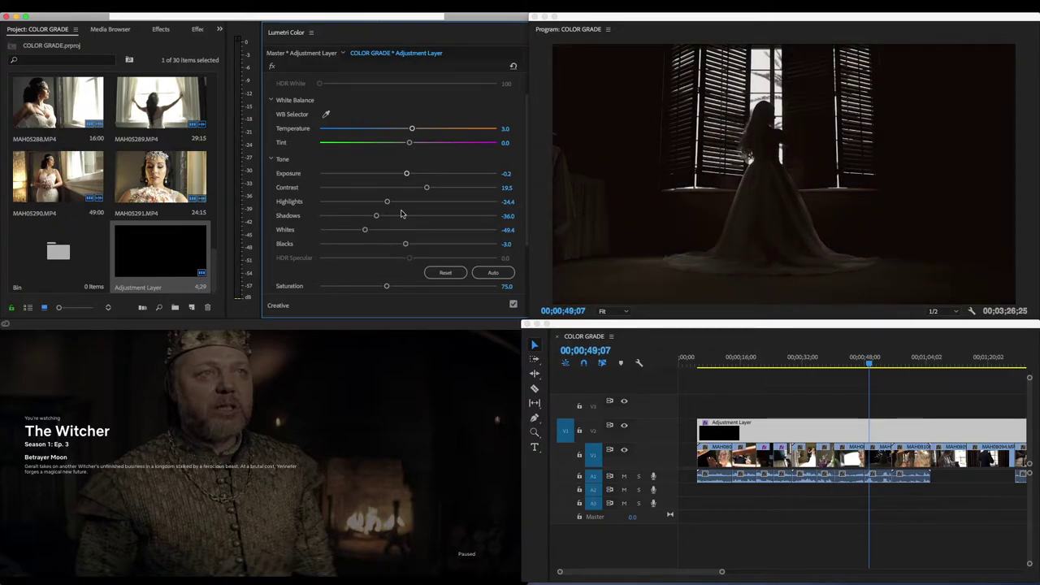
Step: Expand the Creative, Curves and Color Wheels & Match sections in the adjustment layer's Lumetri panel
scroll(388, 248, "down", 5)
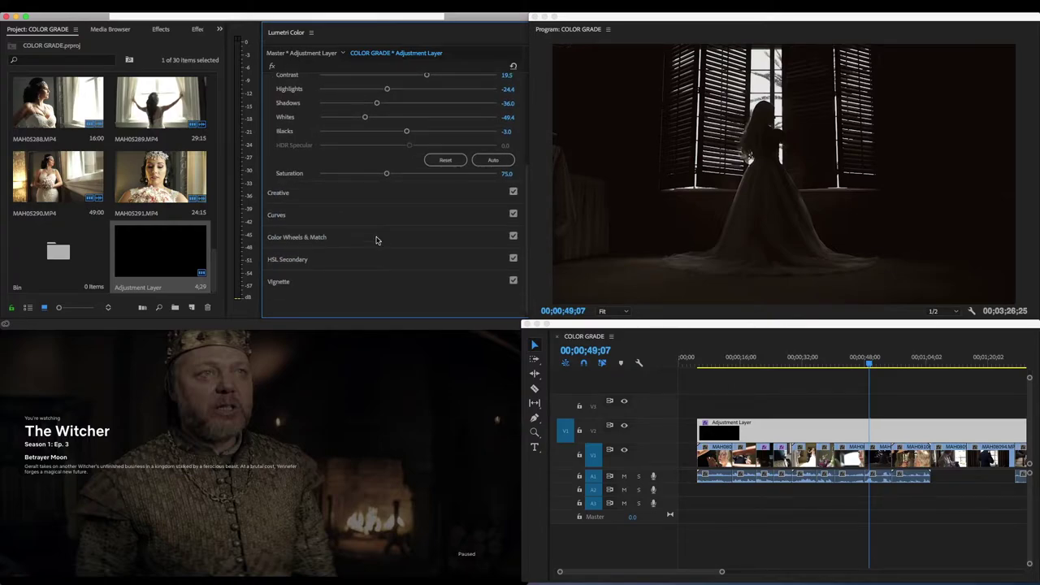
left_click(377, 197)
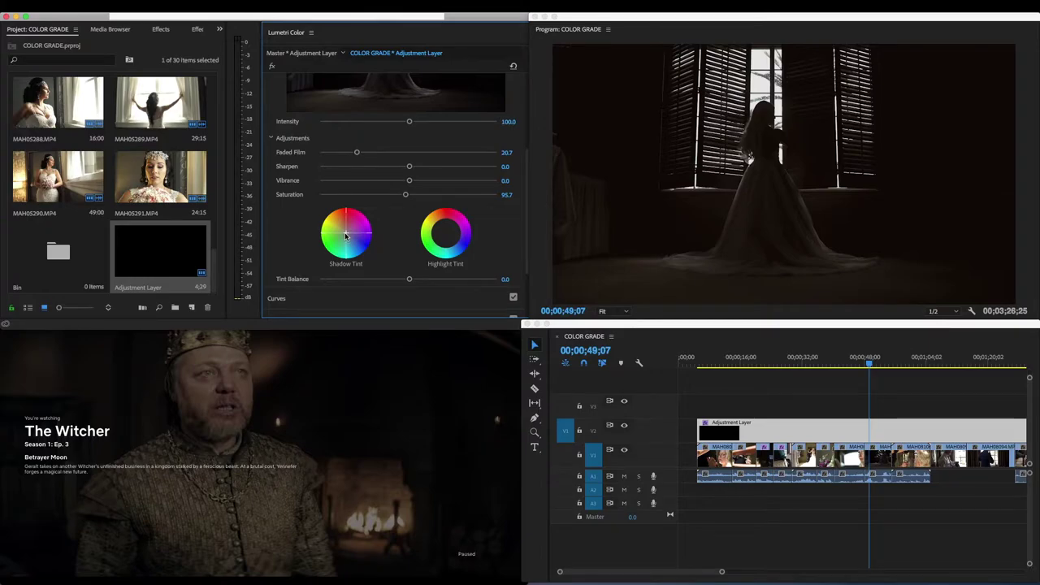
scroll(357, 243, "down", 2)
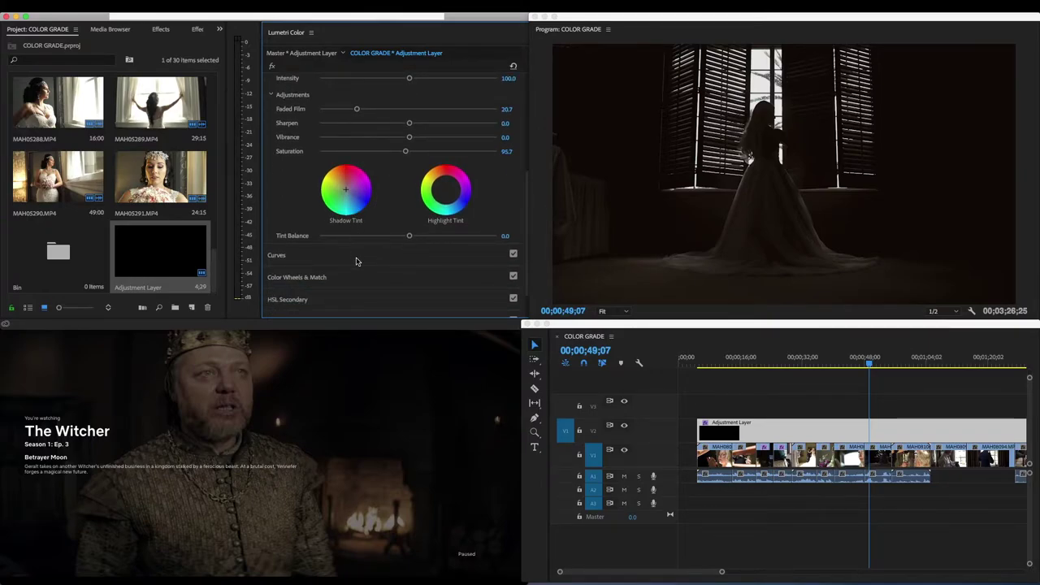
left_click(354, 254)
scroll(352, 248, "down", 4)
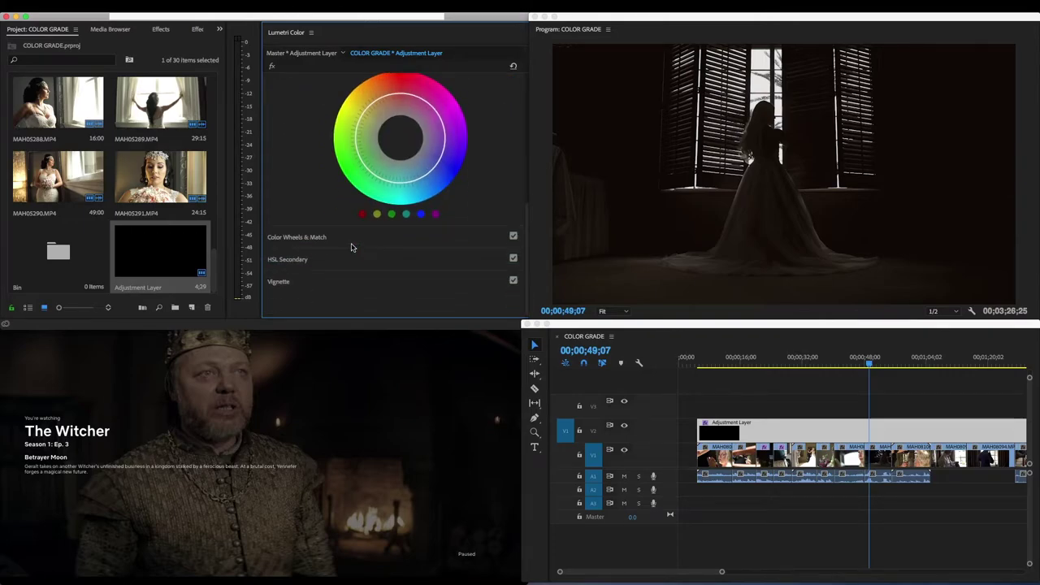
left_click(353, 242)
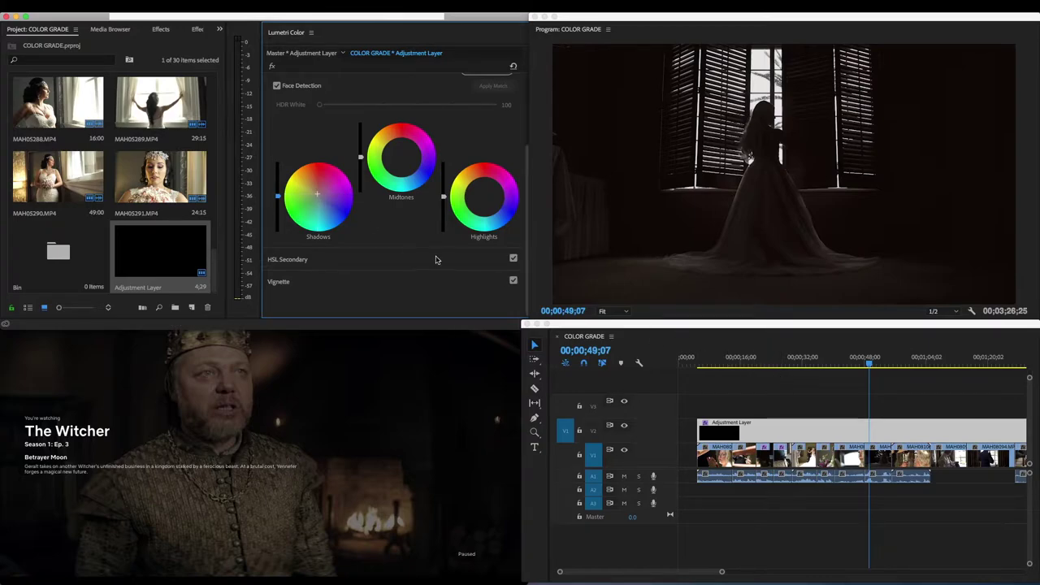
scroll(375, 216, "up", 1)
scroll(376, 216, "up", 4)
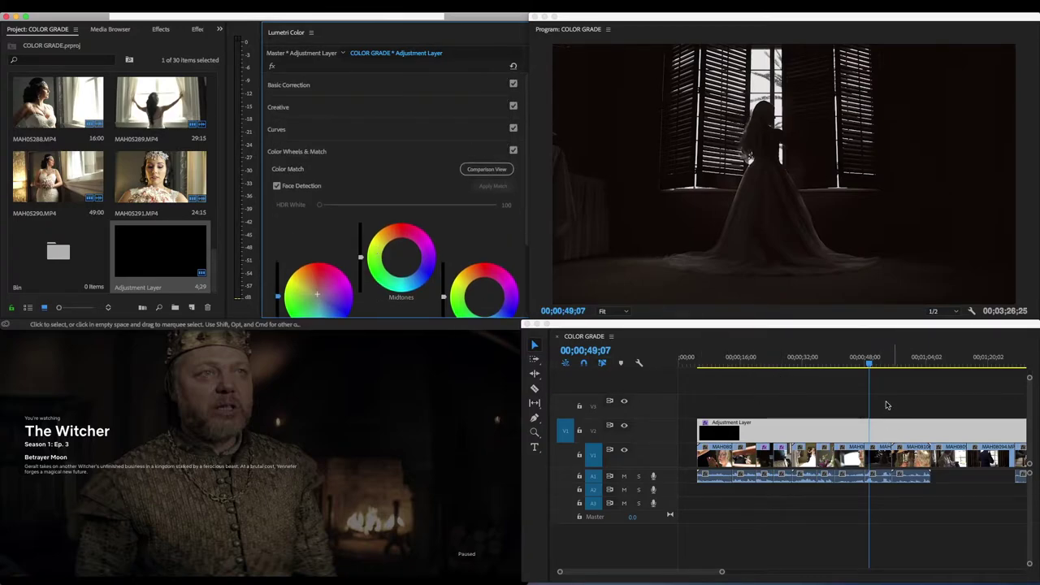
Step: Scrub through 00;00;58;27 and 00;01;02;12 to the seated groom at 00;01;29;09
left_click(906, 363)
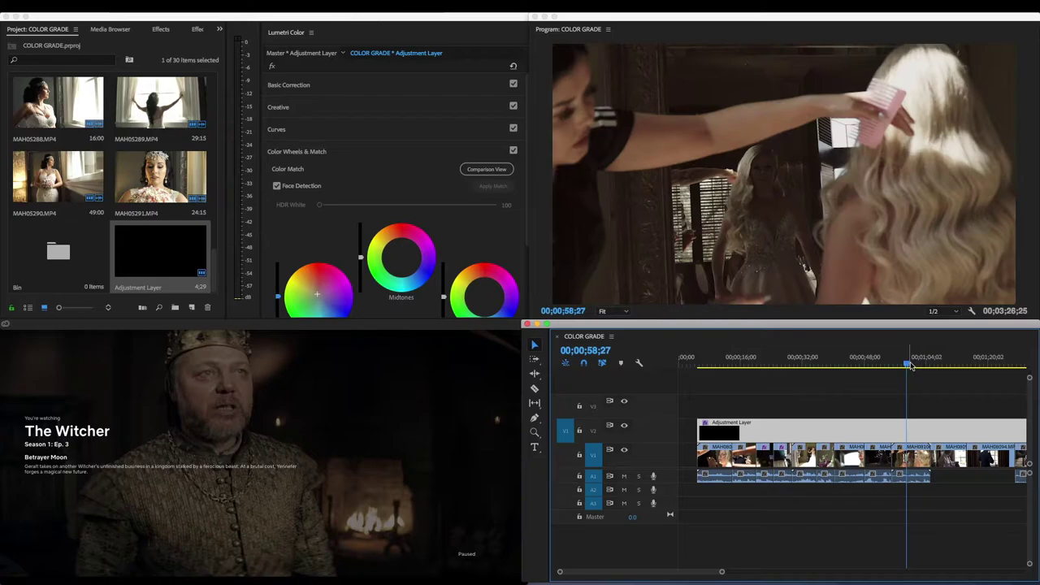
left_click(920, 366)
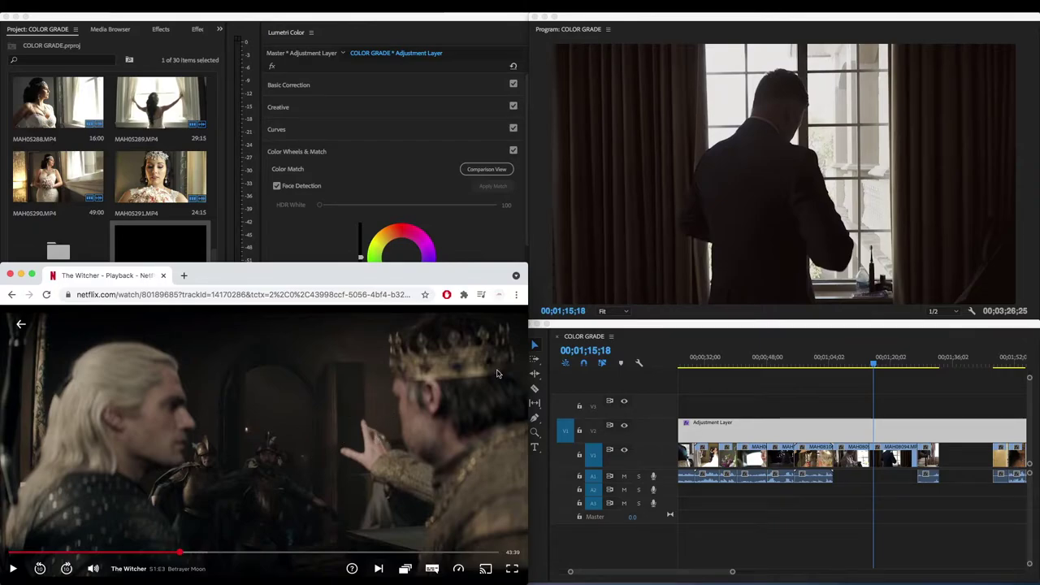
left_click(925, 469)
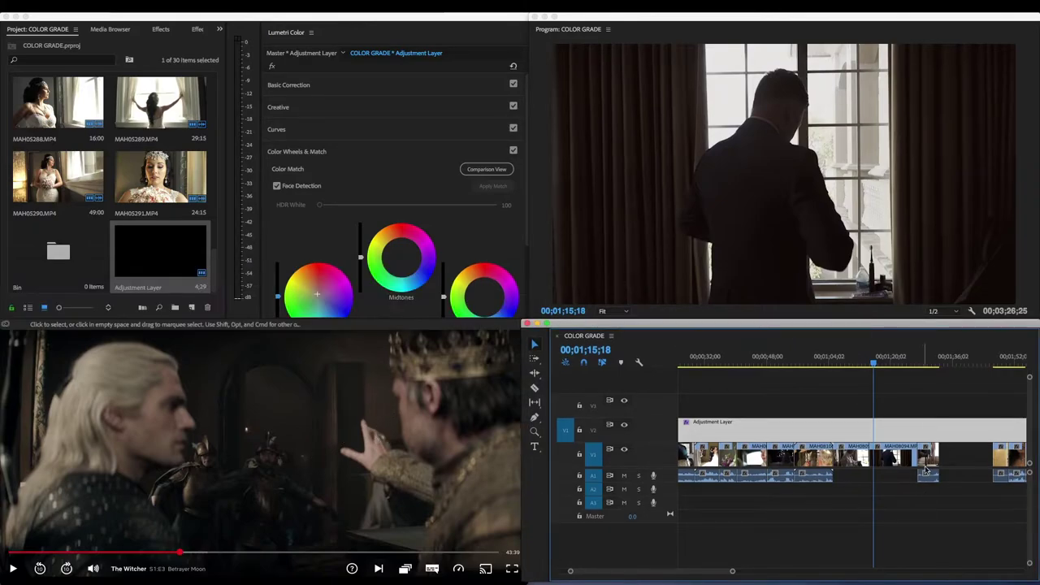
left_click(928, 362)
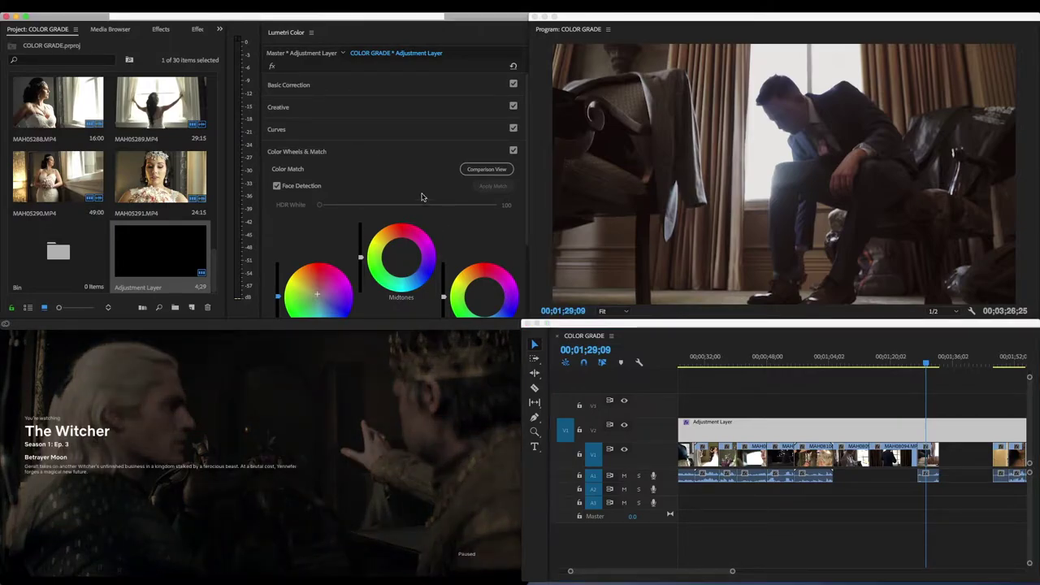
Step: Nudge the adjustment layer's Midtones colour wheel to give the groom shot a slight tint
scroll(382, 172, "down", 3)
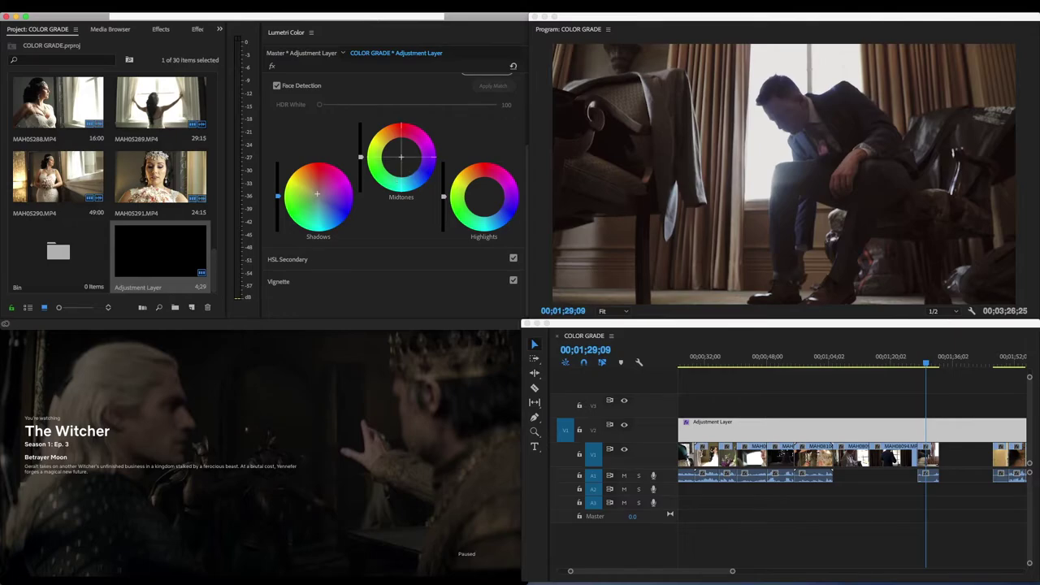
left_click(406, 168)
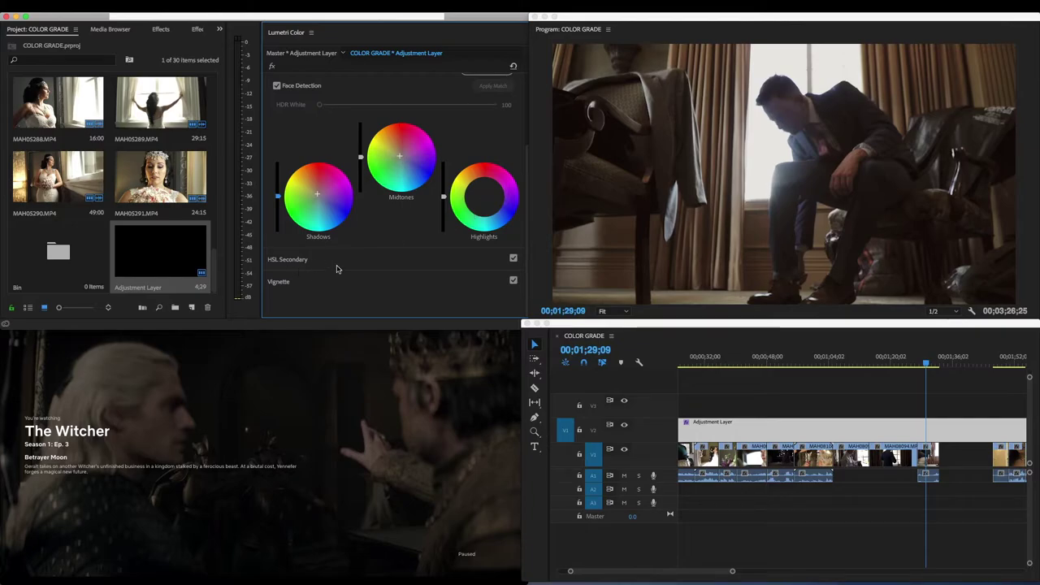
scroll(364, 168, "up", 3)
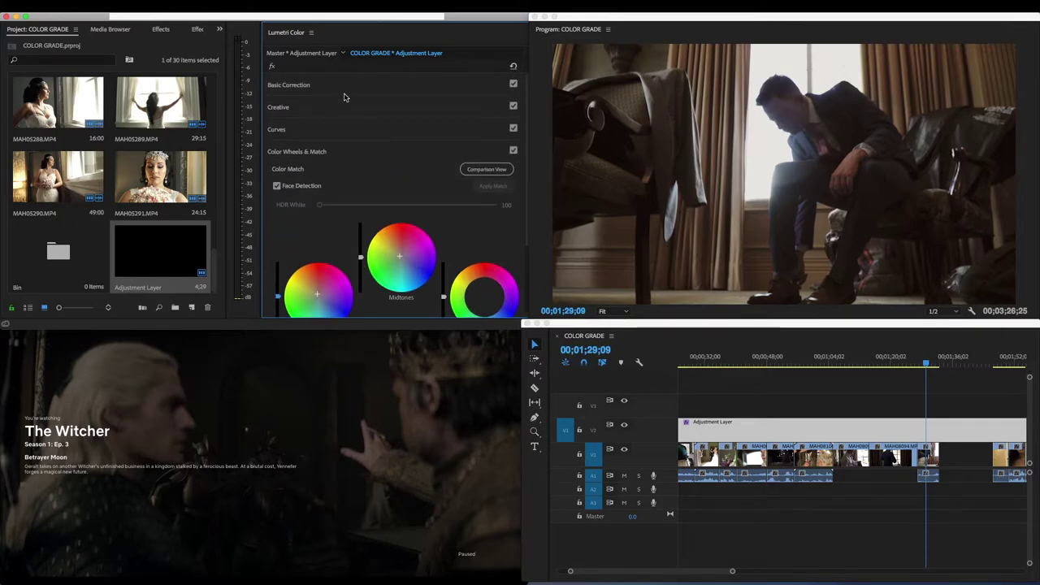
Step: Raise the adjustment layer's Faded Film to 30.8, then review shots ending on the bride close-up at 00;00;43;15
left_click(345, 108)
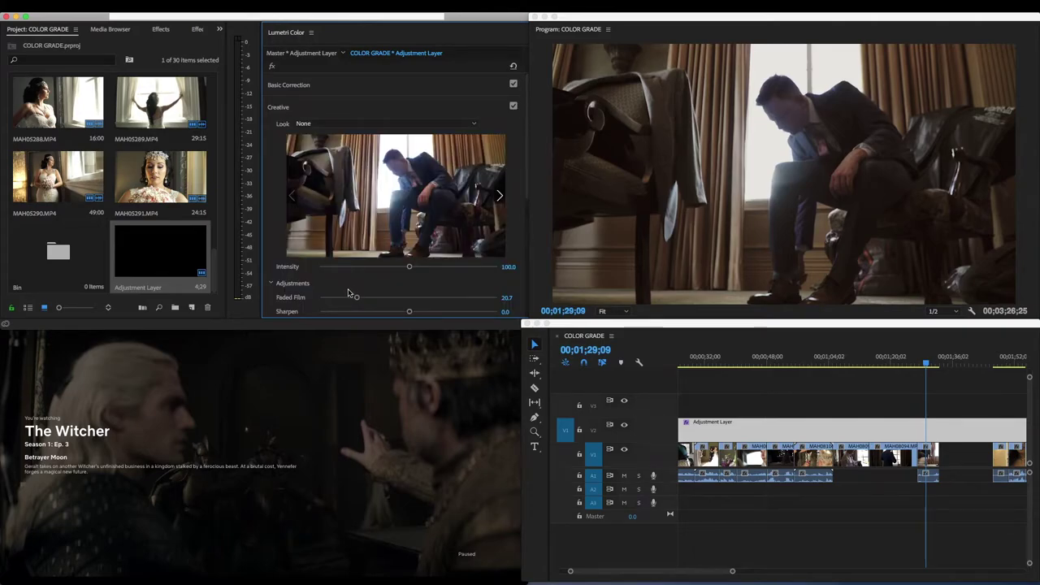
mouse_move(356, 299)
left_mouse_down()
mouse_move(331, 298)
mouse_move(374, 298)
left_mouse_up()
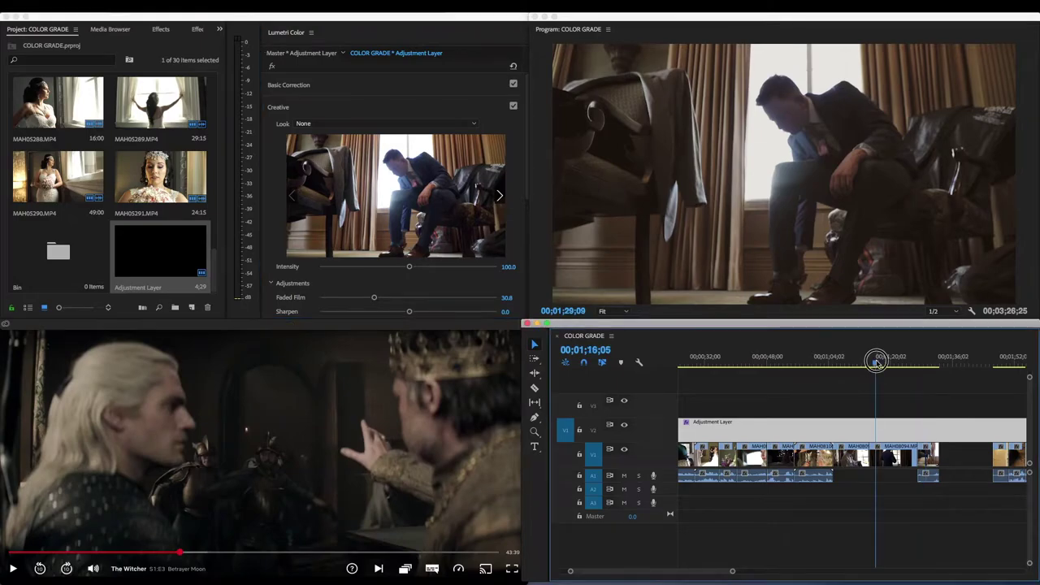
left_click(876, 363)
left_click(901, 359)
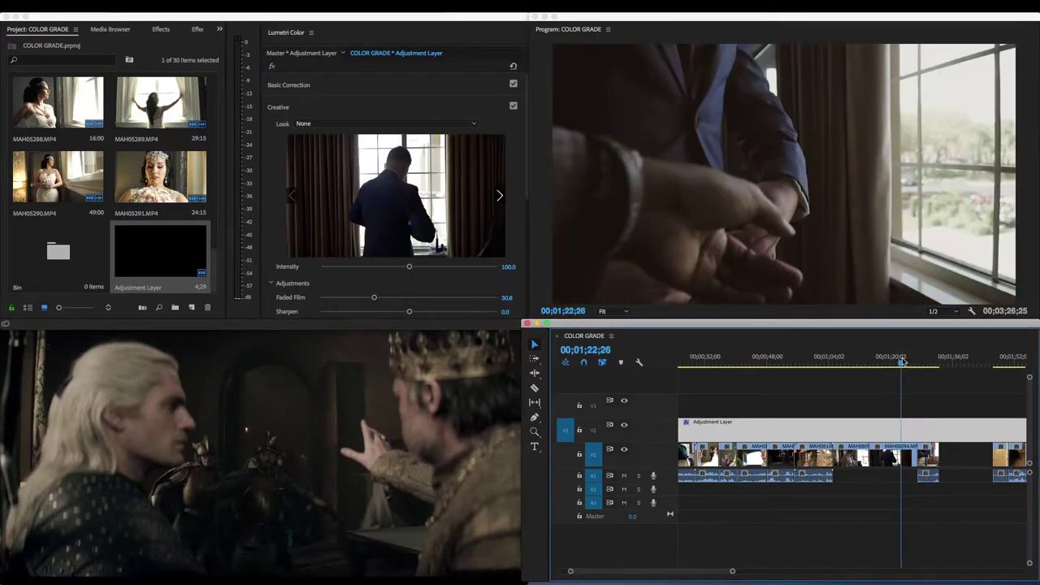
left_click(749, 362)
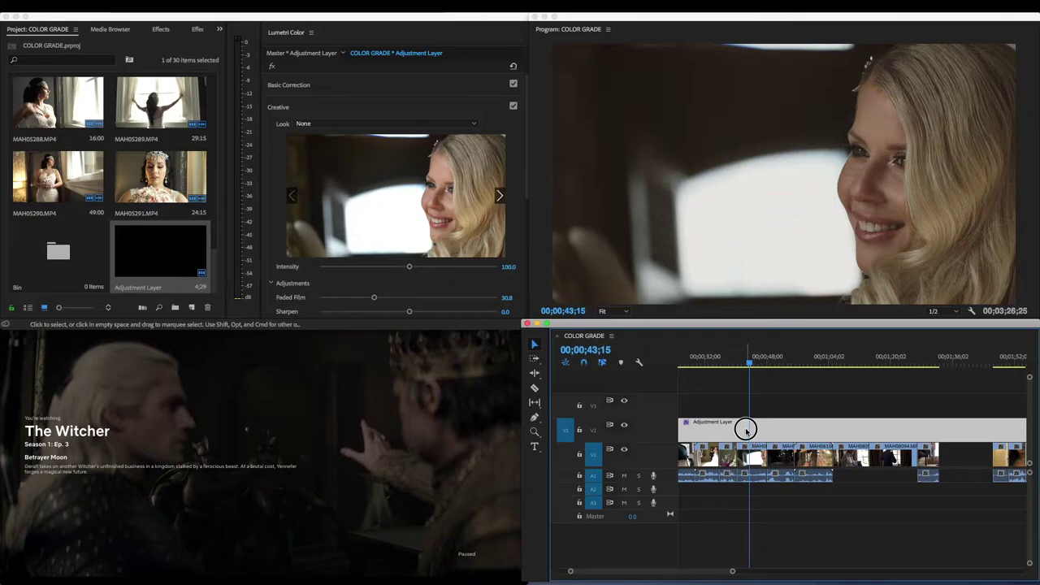
Step: Give the adjustment layer Contrast 36.0, Highlights -6.1 and Shadows -59.1, previewed at 00;01;00;27
left_click(359, 84)
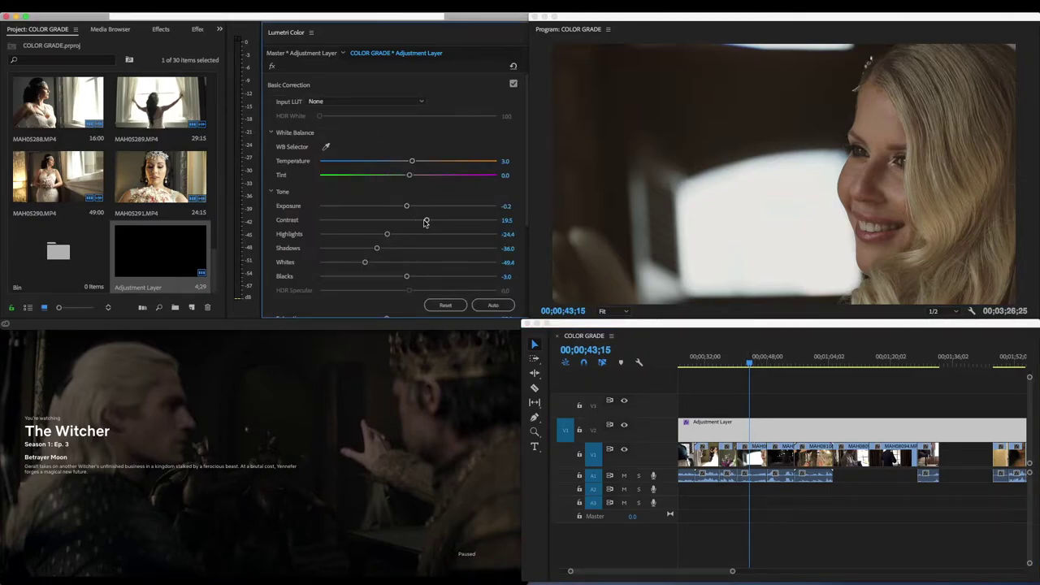
left_click_drag(426, 222, 356, 250)
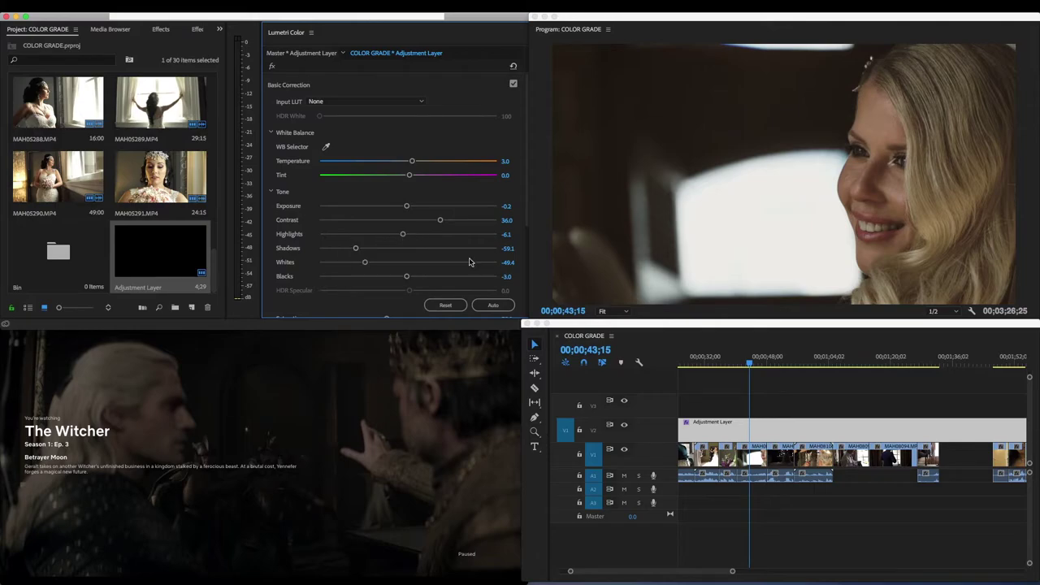
left_click(816, 358)
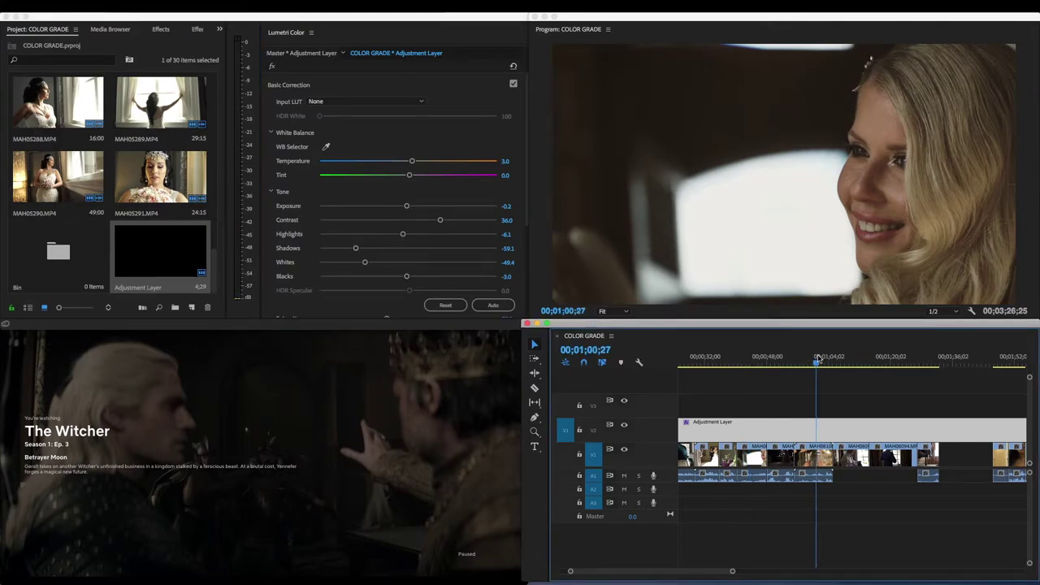
Step: Cool the adjustment layer to Temperature -9.1 and drop its Saturation to about 62.8
left_click(812, 430)
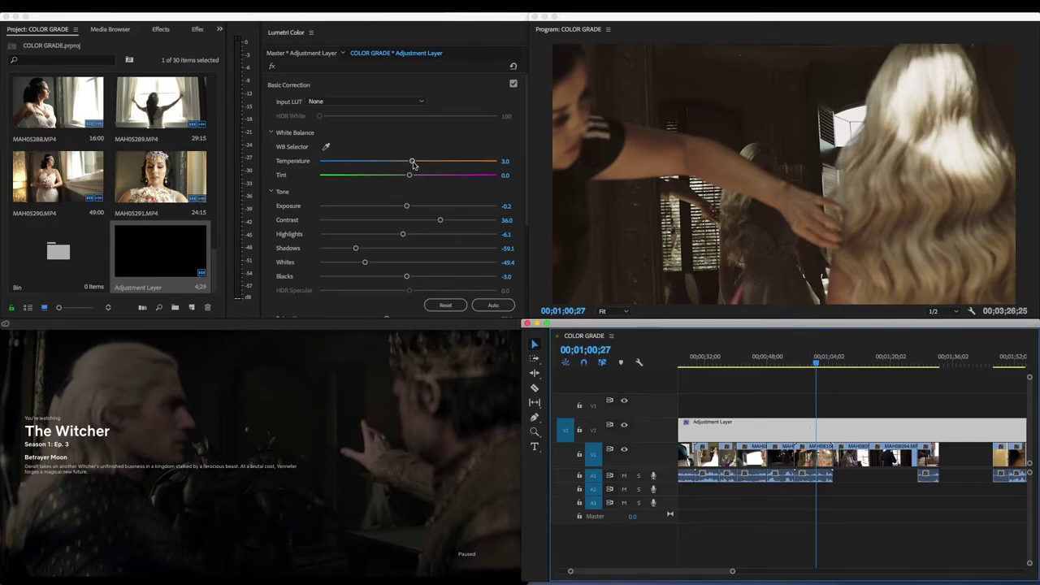
mouse_move(412, 162)
left_mouse_down()
mouse_move(373, 162)
mouse_move(400, 162)
left_mouse_up()
scroll(398, 228, "down", 2)
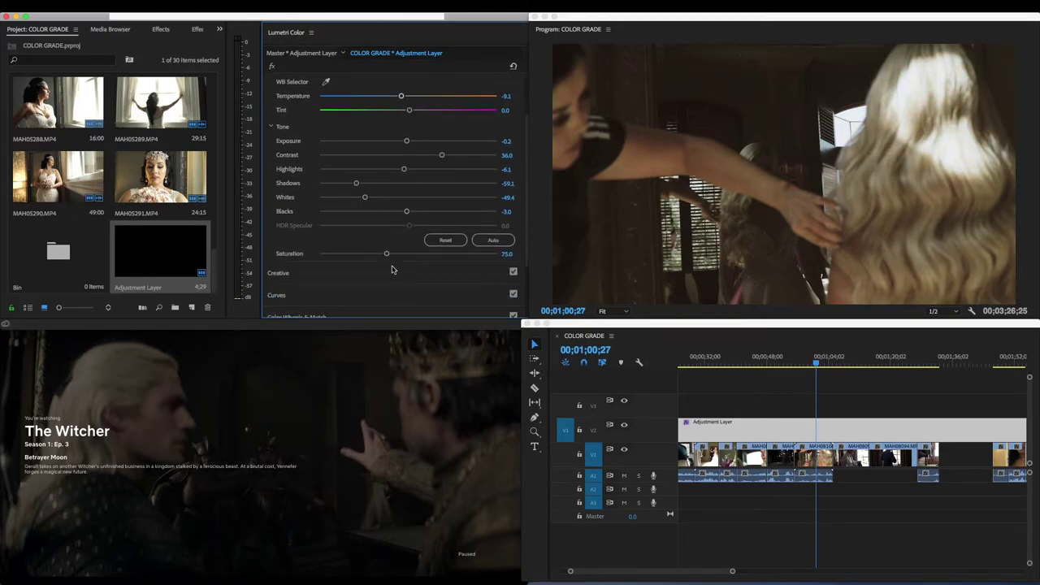
left_click_drag(387, 255, 376, 253)
Step: Play back from 00;01;03;17 to preview the cooled grade, then scrub ahead to the groom
left_click(827, 359)
key("space")
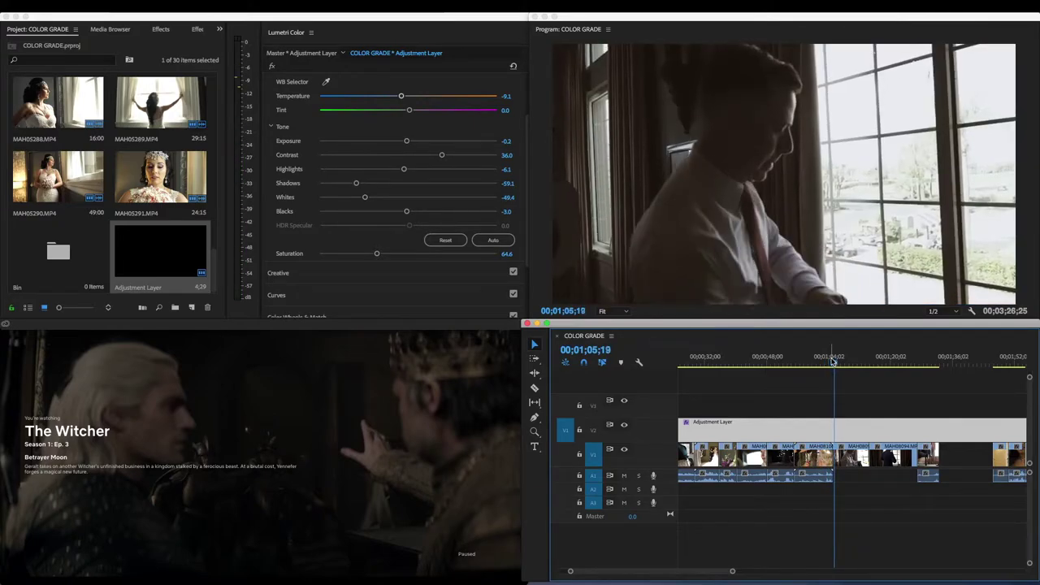
key("space")
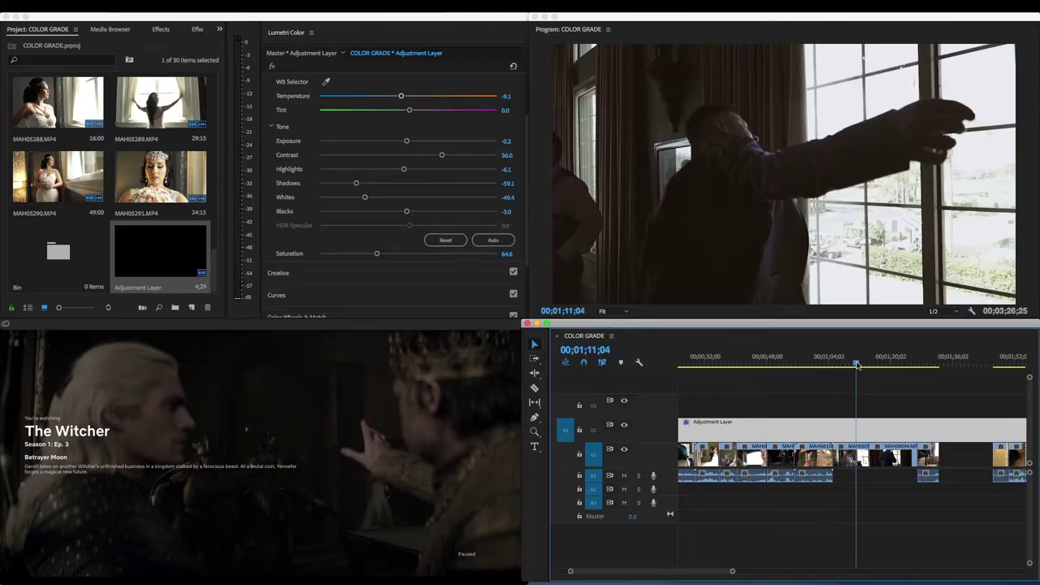
left_click_drag(859, 363, 907, 359)
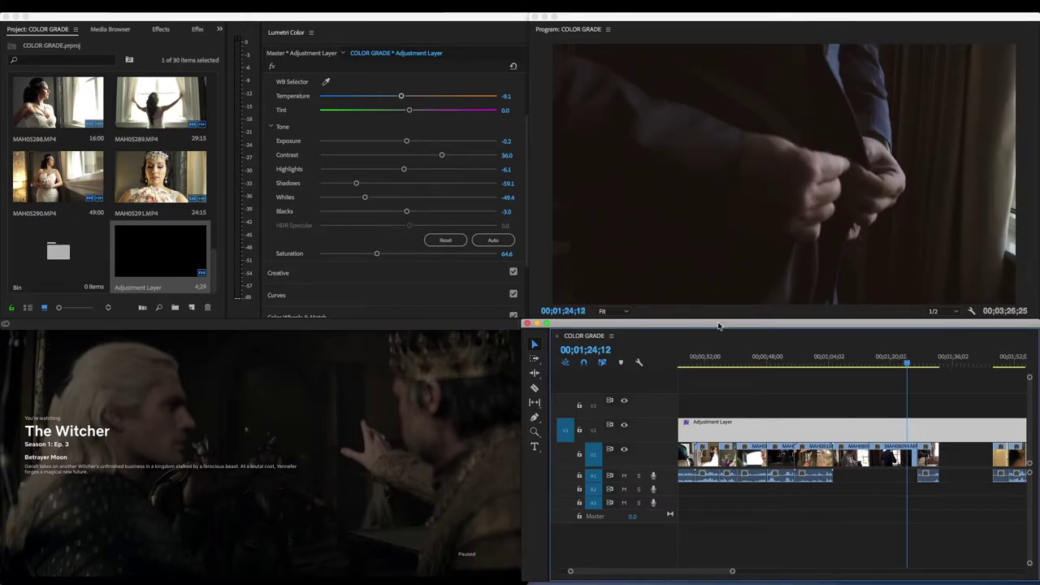
Step: Review from the hair-styling shot at 00;00;56;02, then park on the bride's window silhouette
left_click(825, 360)
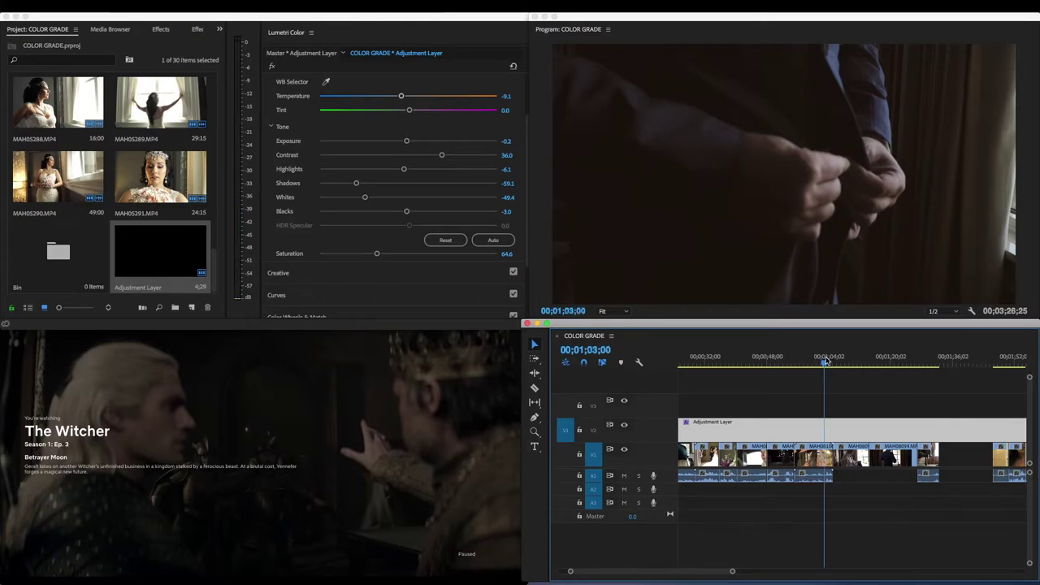
left_click(797, 362)
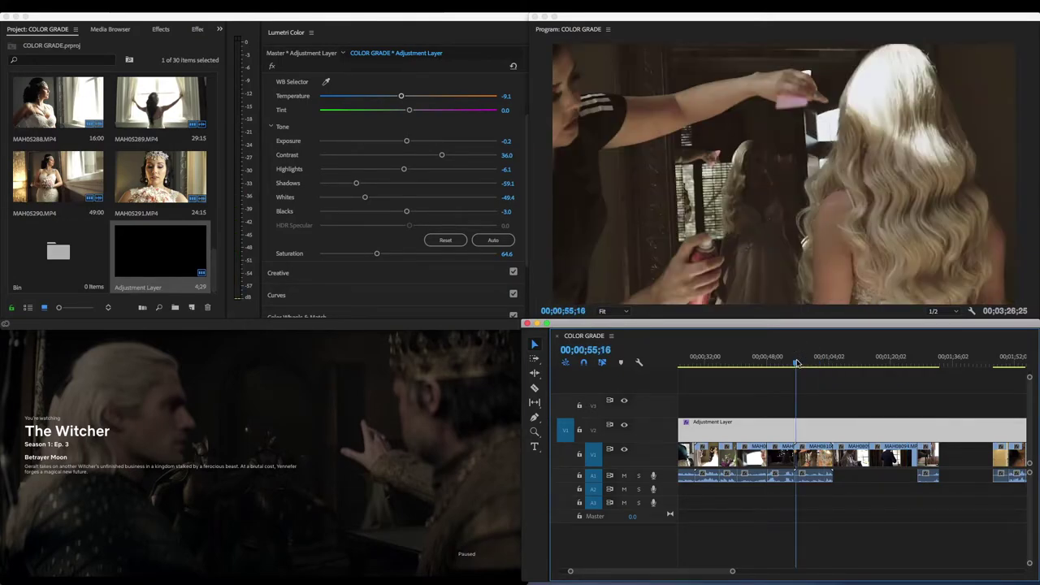
key("space")
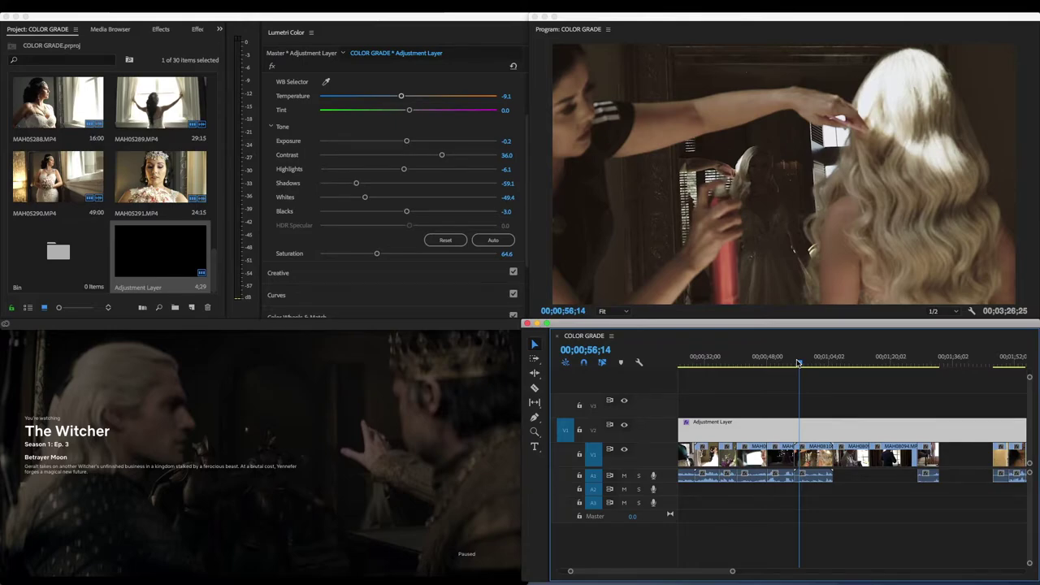
left_click(779, 360)
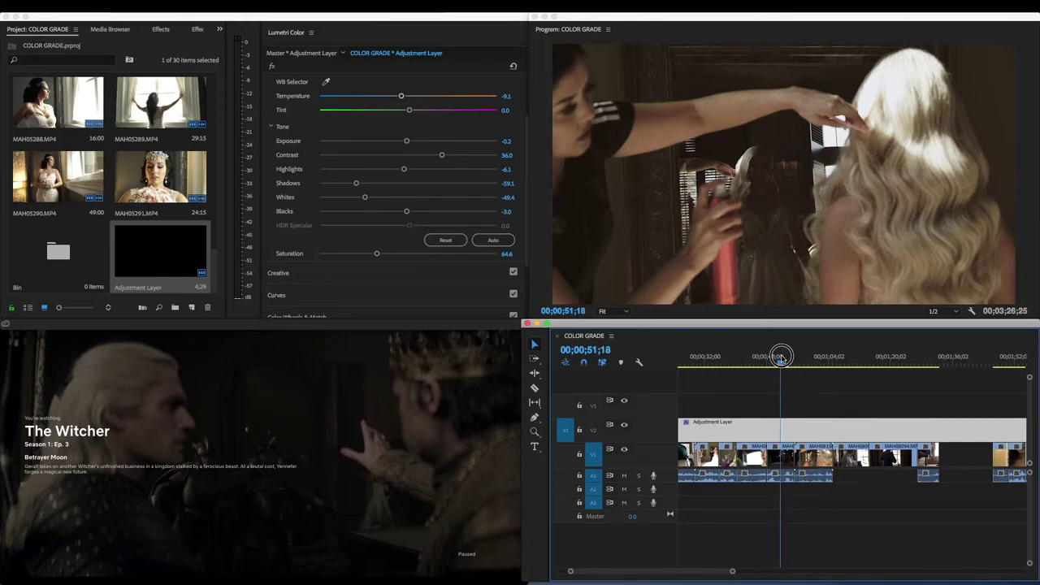
Step: Select clip MAH08113 and set Shadows 33.5, Whites -24.4 and Blacks -4.9
left_click(784, 457)
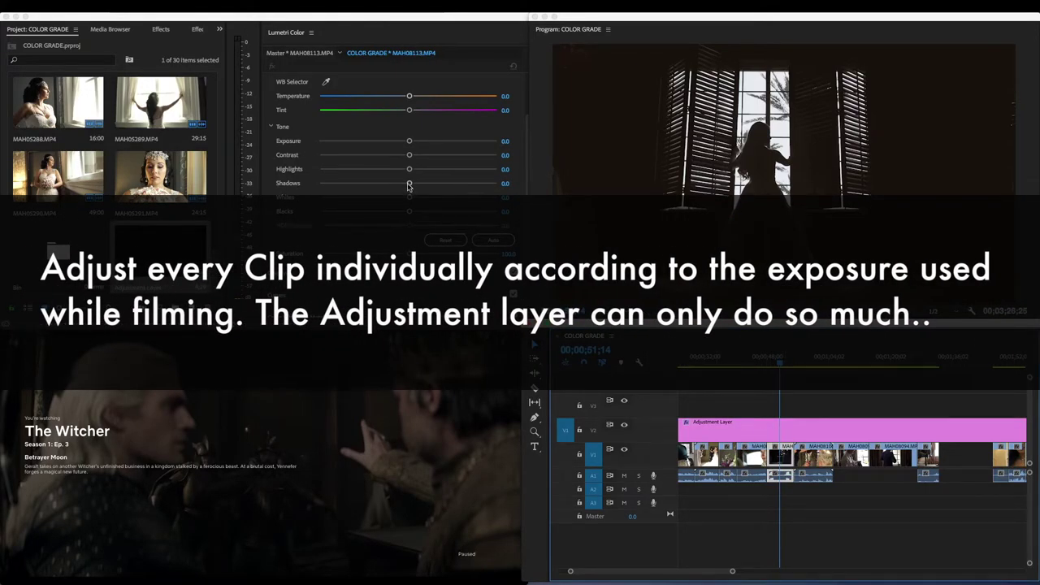
left_click_drag(408, 183, 403, 212)
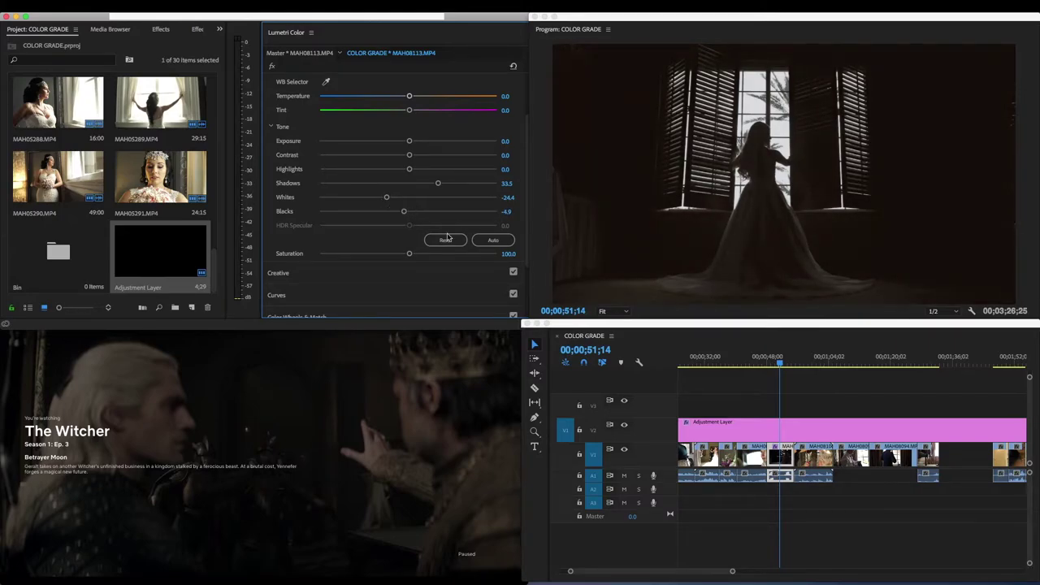
scroll(388, 269, "down", 3)
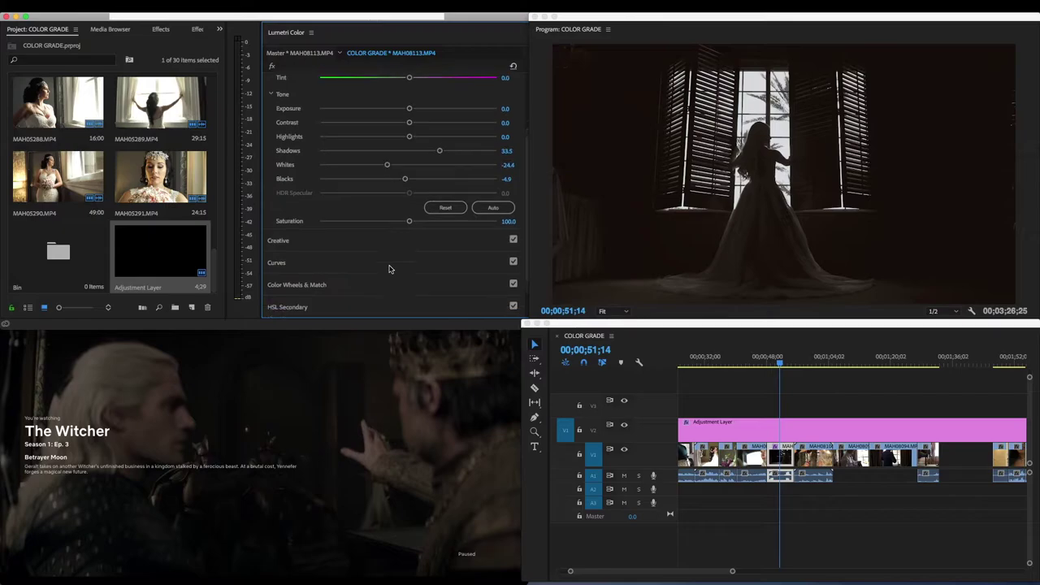
Step: In Curves, add an RGB control point and lift the black point to fade the shadows
left_click(385, 240)
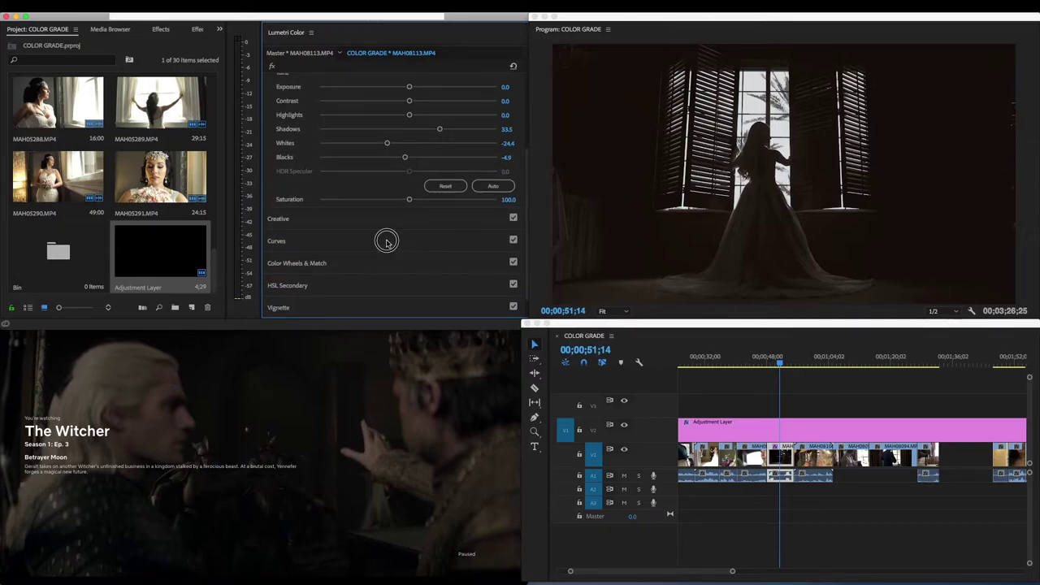
scroll(344, 233, "down", 4)
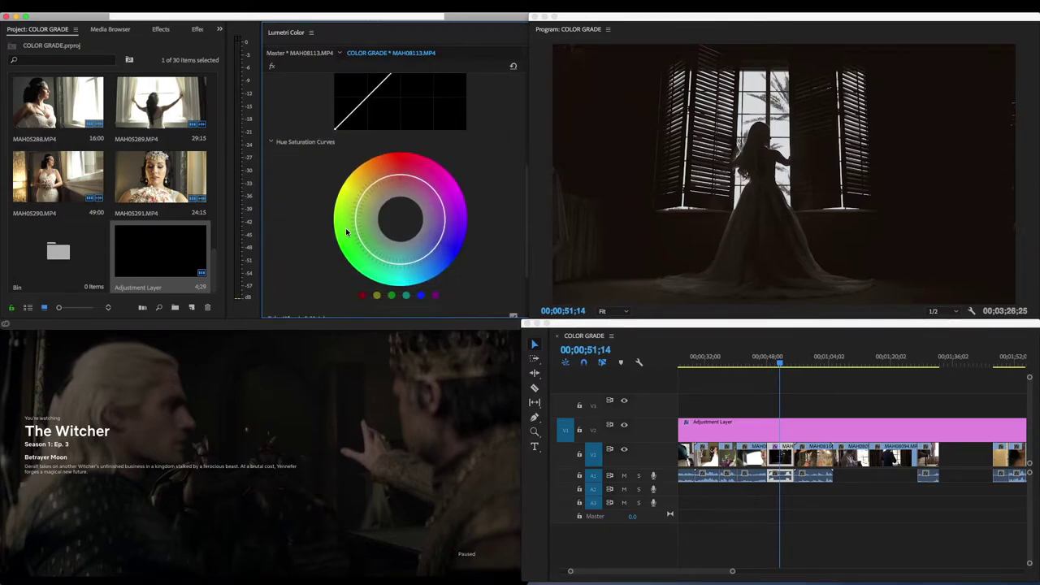
scroll(346, 233, "up", 4)
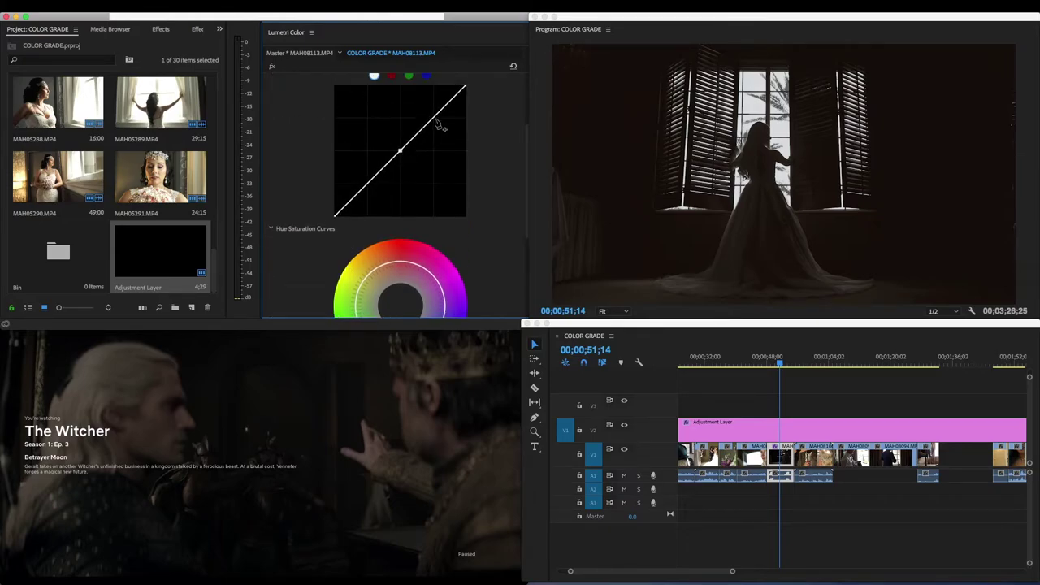
left_click(433, 118)
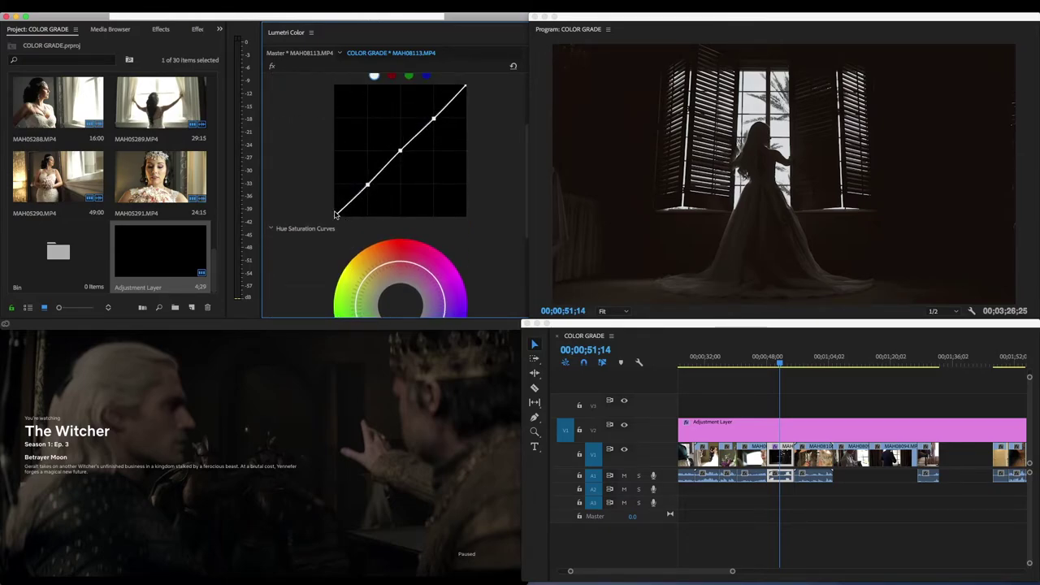
mouse_move(337, 218)
left_mouse_down()
mouse_move(322, 195)
mouse_move(323, 212)
left_mouse_up()
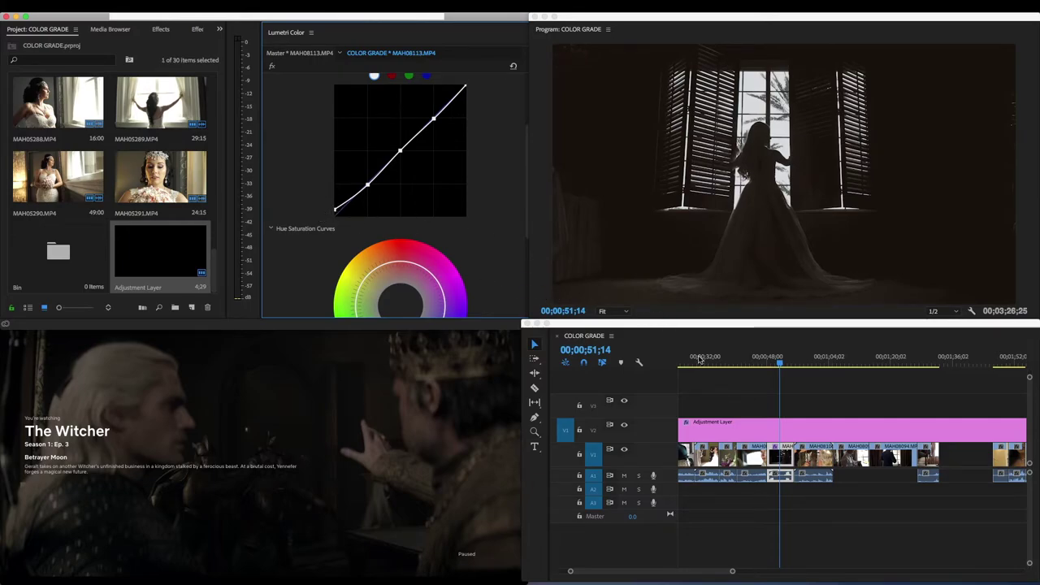
Step: Revisit the smiling blonde bride shot and review the adjustment layer's grade around 00;01;48
left_click(763, 362)
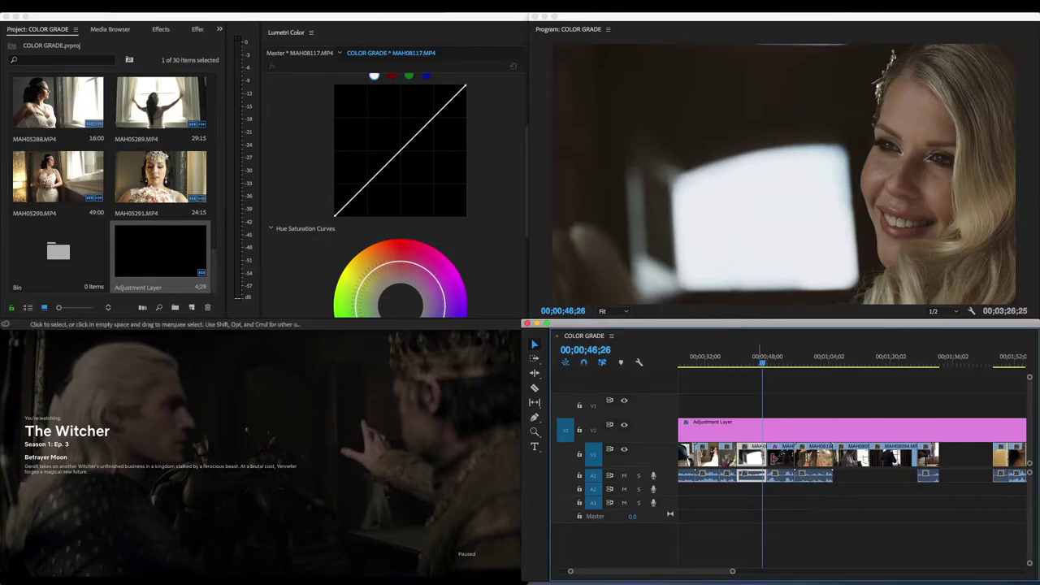
left_click(757, 427)
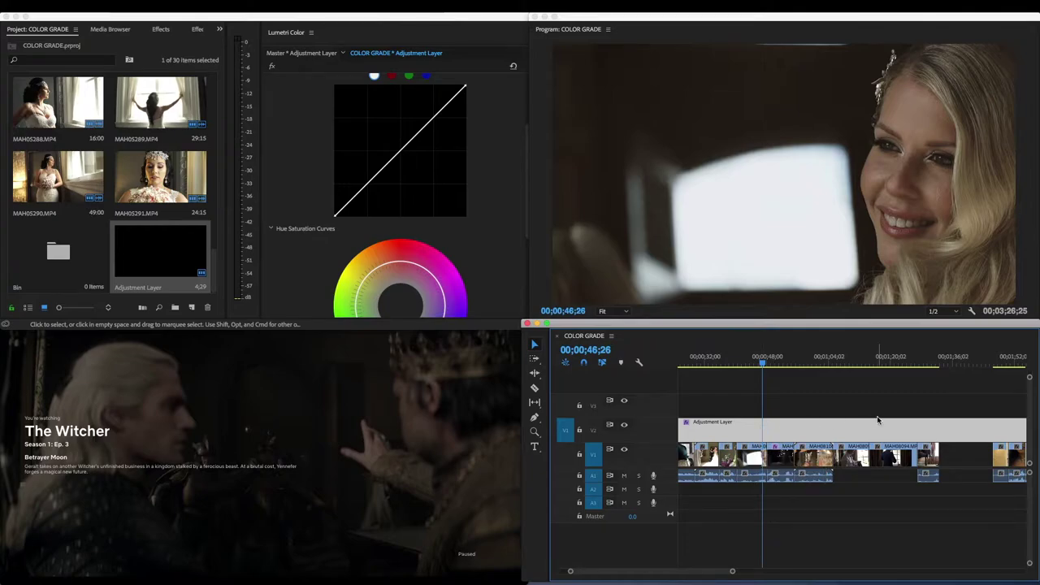
scroll(975, 399, "down", 3)
scroll(974, 400, "down", 3)
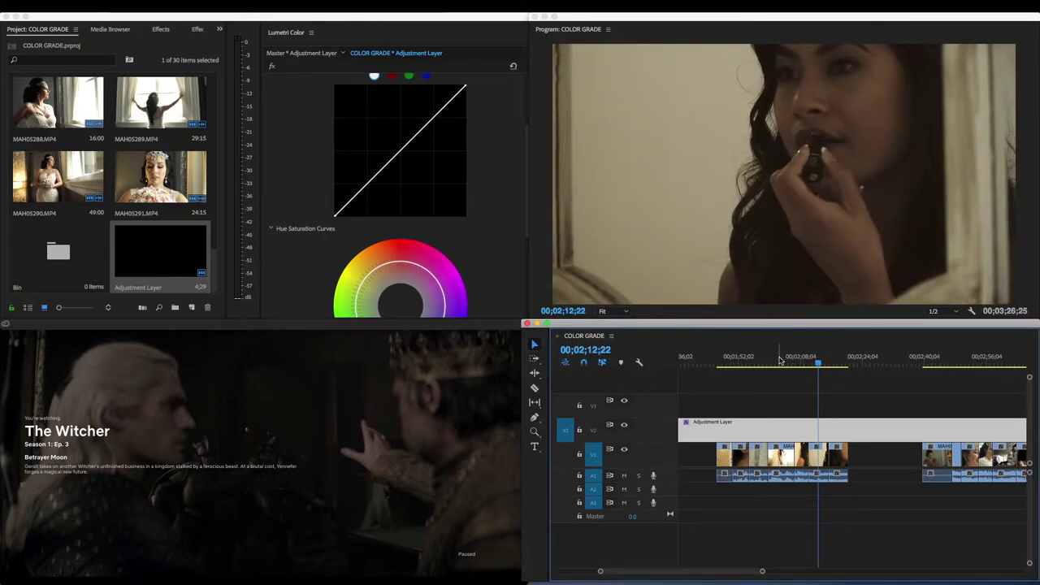
left_click(725, 363)
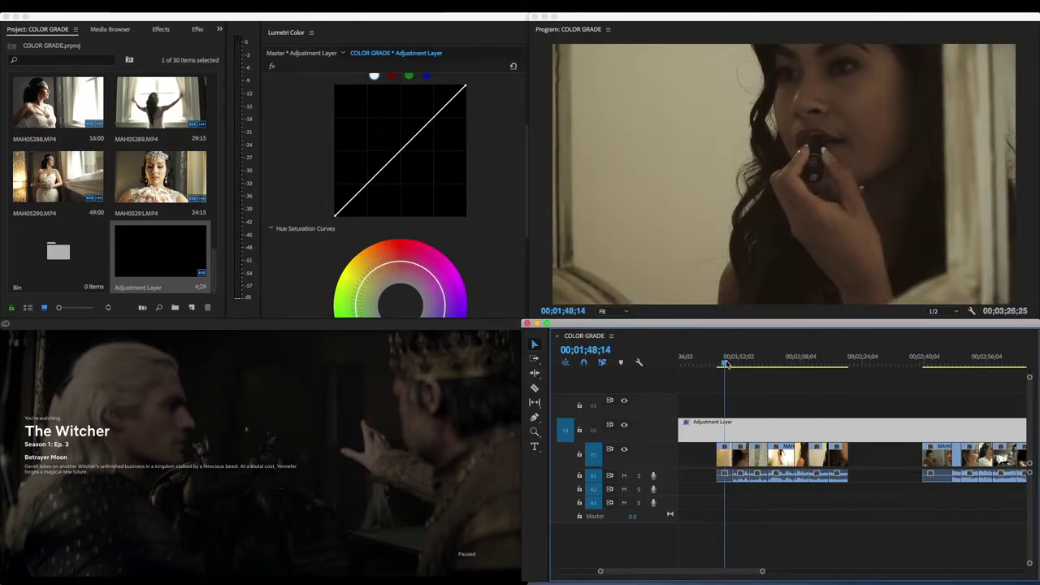
scroll(739, 398, "up", 3)
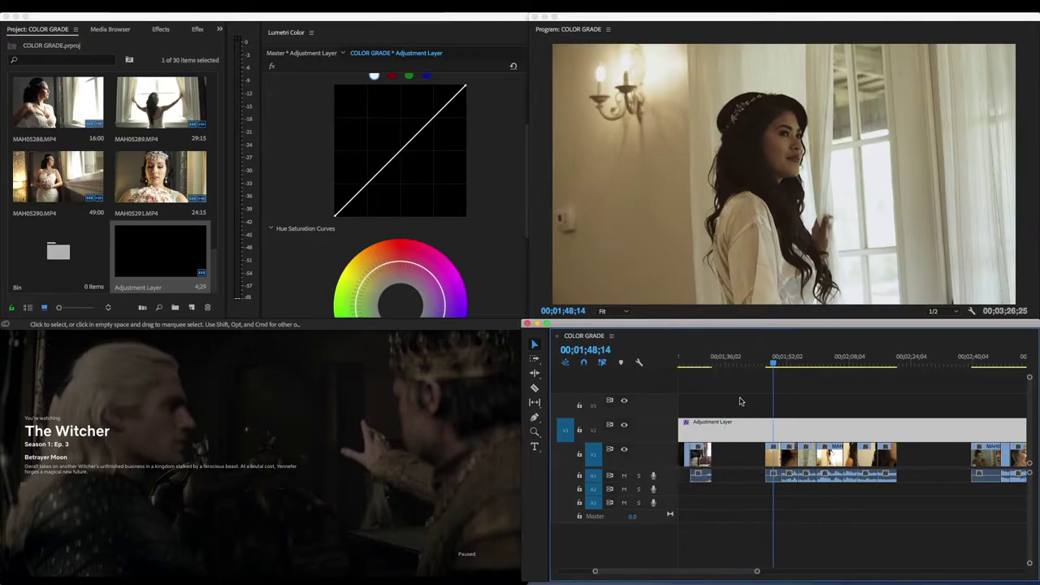
Step: Play from the necklace close-up, then select clip MAH04996 at the bride-by-window shot
left_click(805, 361)
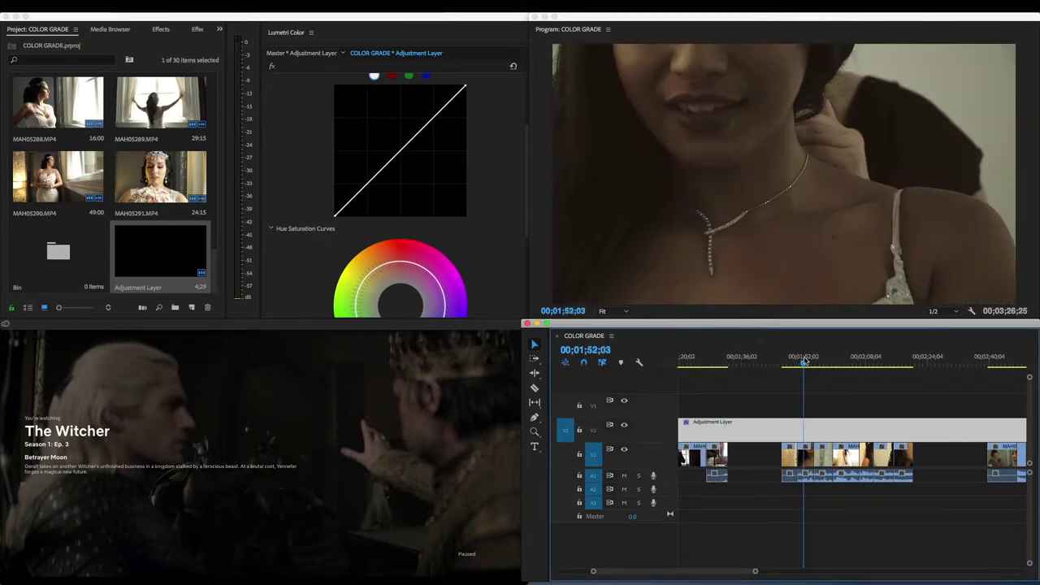
left_click(812, 360)
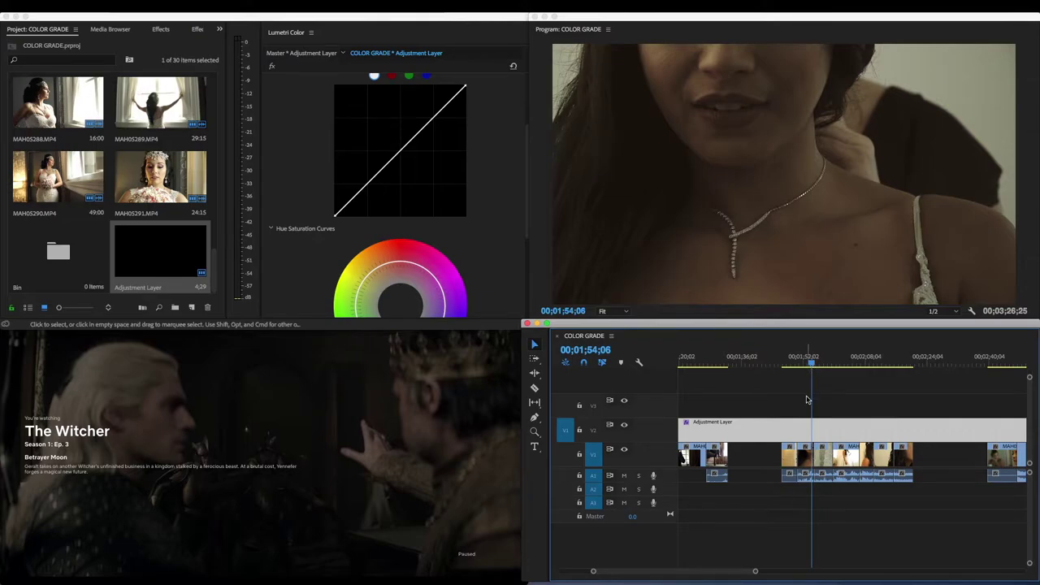
key("space")
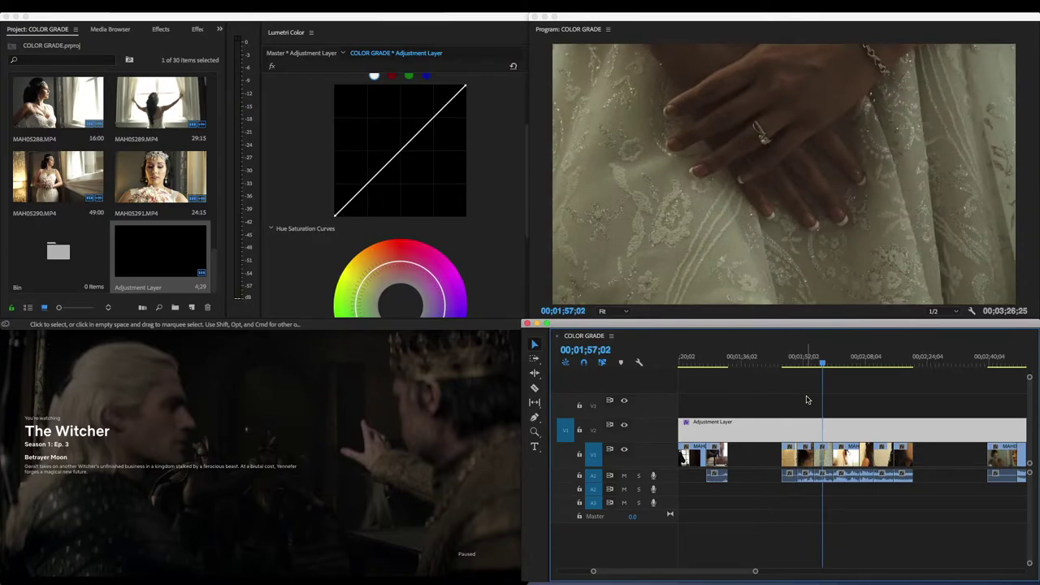
left_click(841, 362)
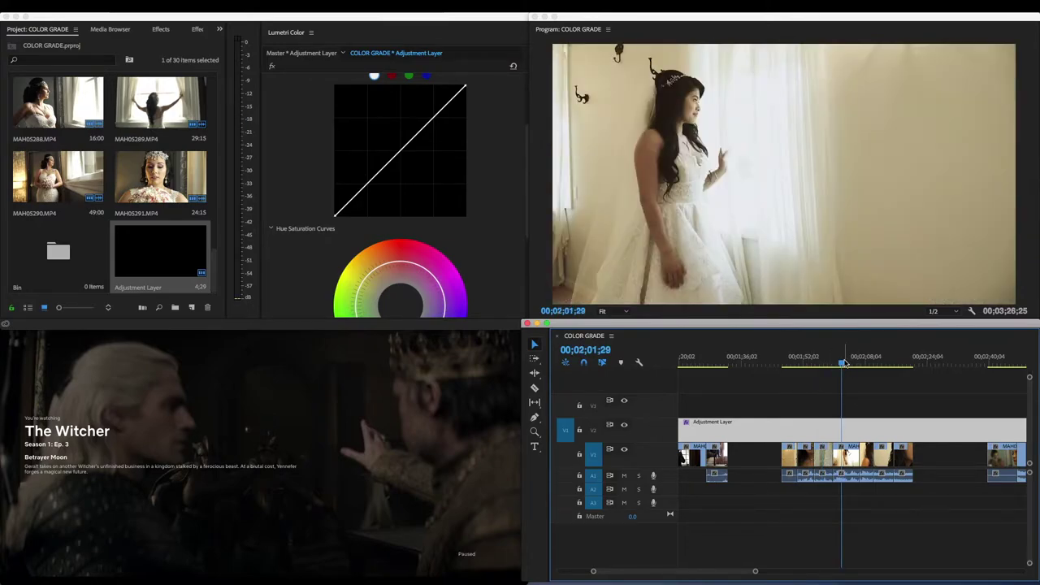
left_click(849, 362)
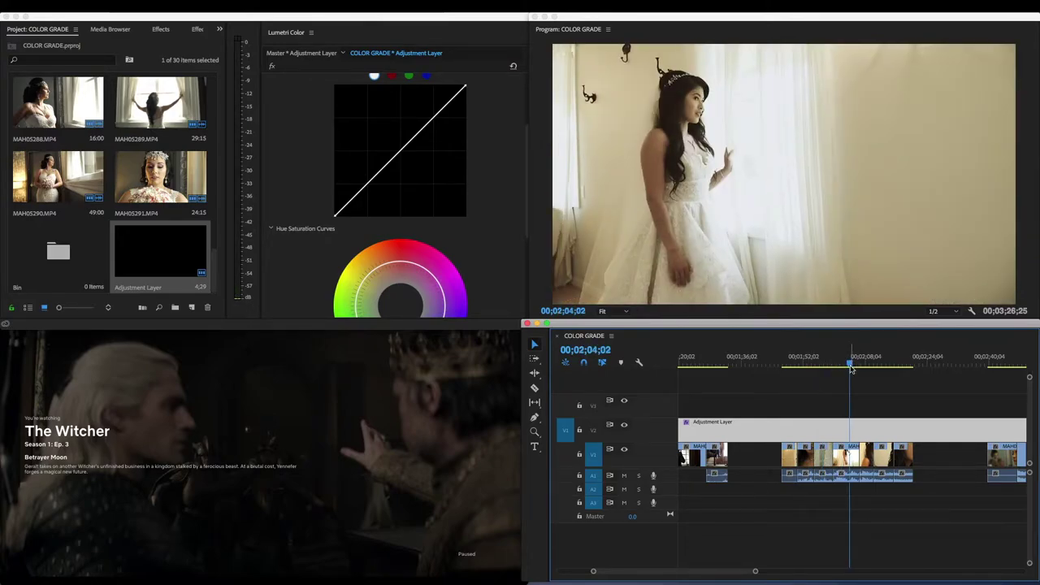
left_click(847, 447)
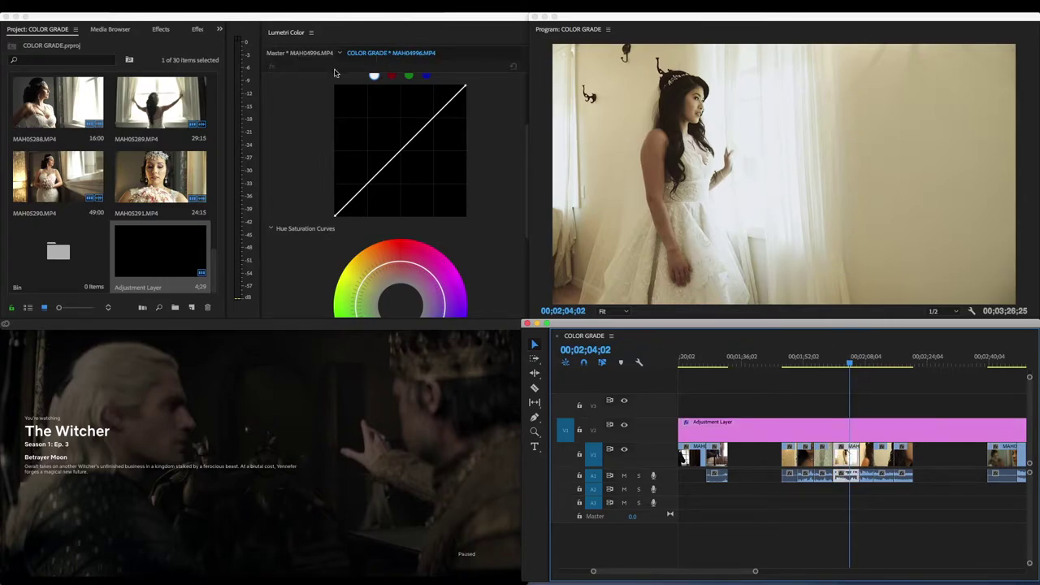
Step: Give MAH04996 Whites -26.8, Highlights -12.8 and Saturation 115.9, then go to 00;02;08;16
scroll(364, 101, "up", 3)
left_click(361, 86)
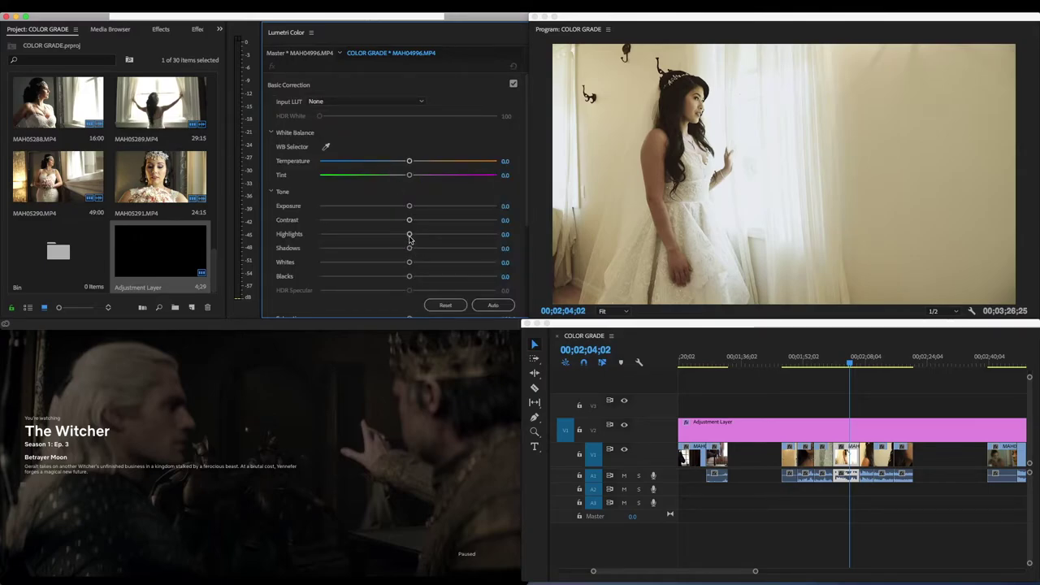
left_click_drag(409, 265, 384, 262)
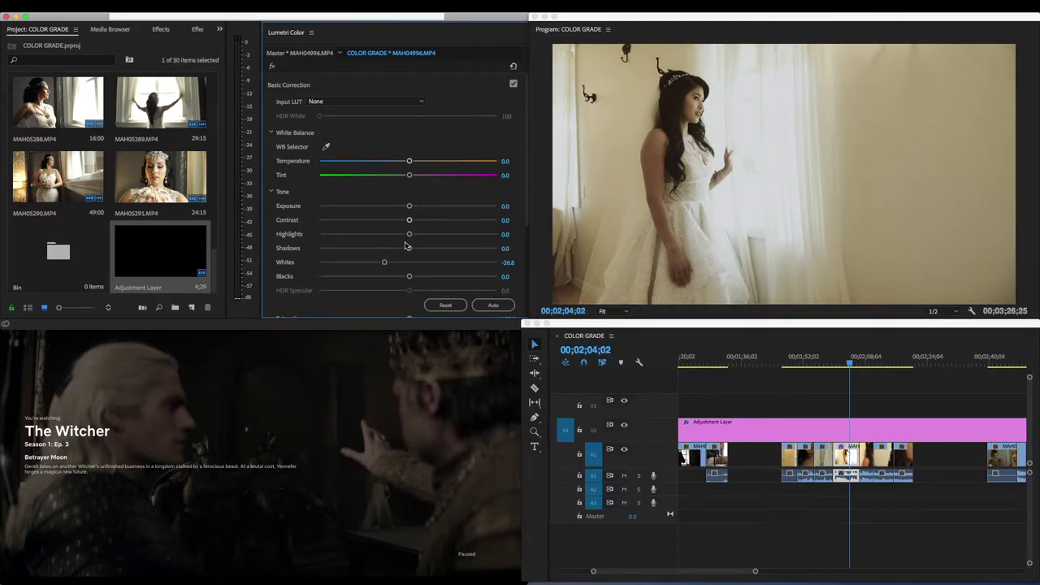
left_click_drag(409, 235, 397, 237)
scroll(398, 256, "down", 1)
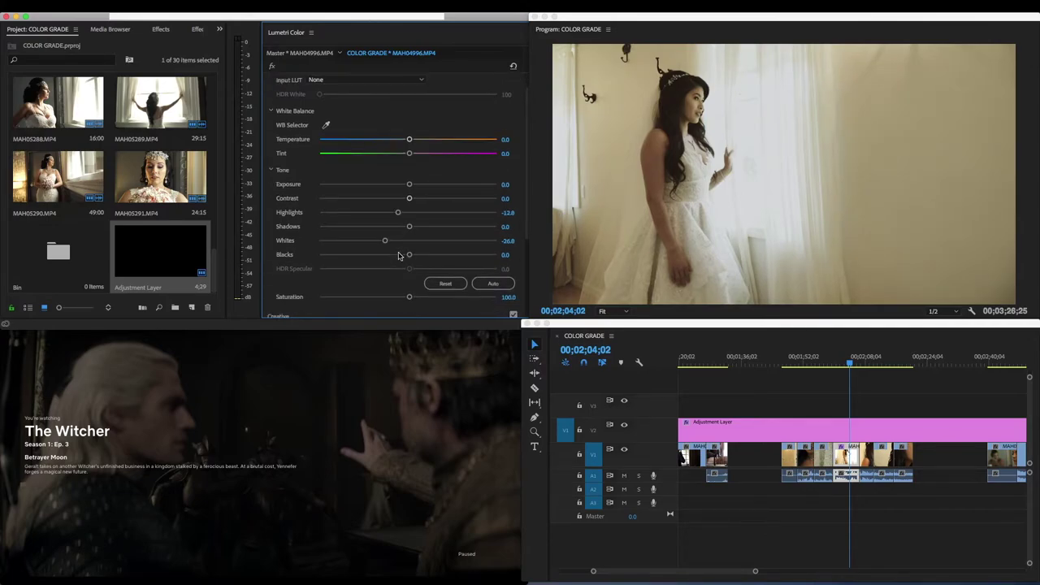
mouse_move(409, 297)
left_mouse_down()
mouse_move(449, 297)
mouse_move(422, 299)
left_mouse_up()
left_click(868, 362)
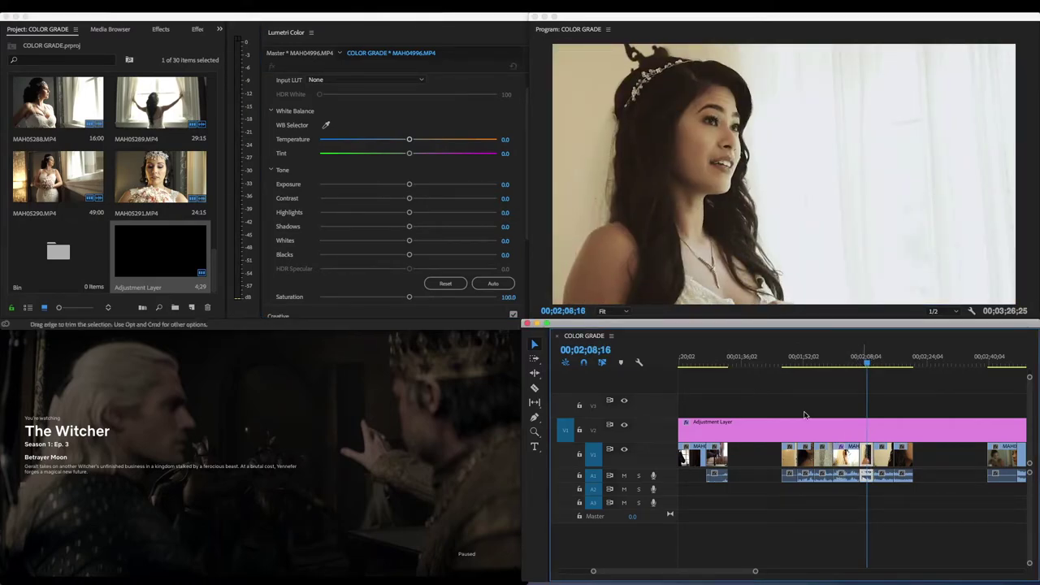
Step: Warm the close-up to Temperature 6.7, lower highlights and Whites to -30.5, and nudge shadows down
left_click_drag(409, 213, 380, 242)
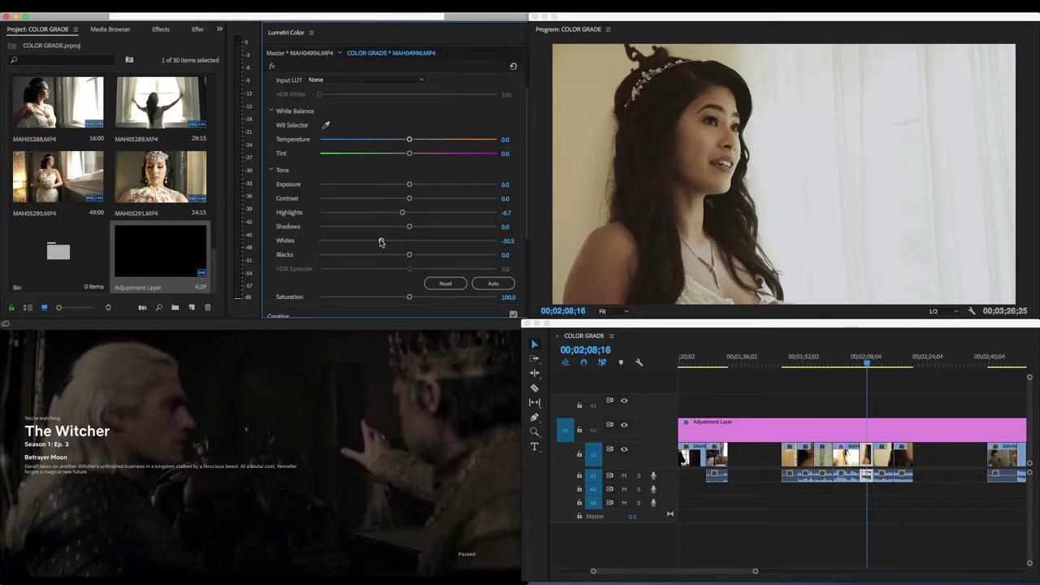
mouse_move(409, 139)
left_mouse_down()
mouse_move(425, 139)
mouse_move(413, 140)
mouse_move(411, 155)
mouse_move(421, 155)
mouse_move(398, 155)
mouse_move(410, 155)
left_mouse_up()
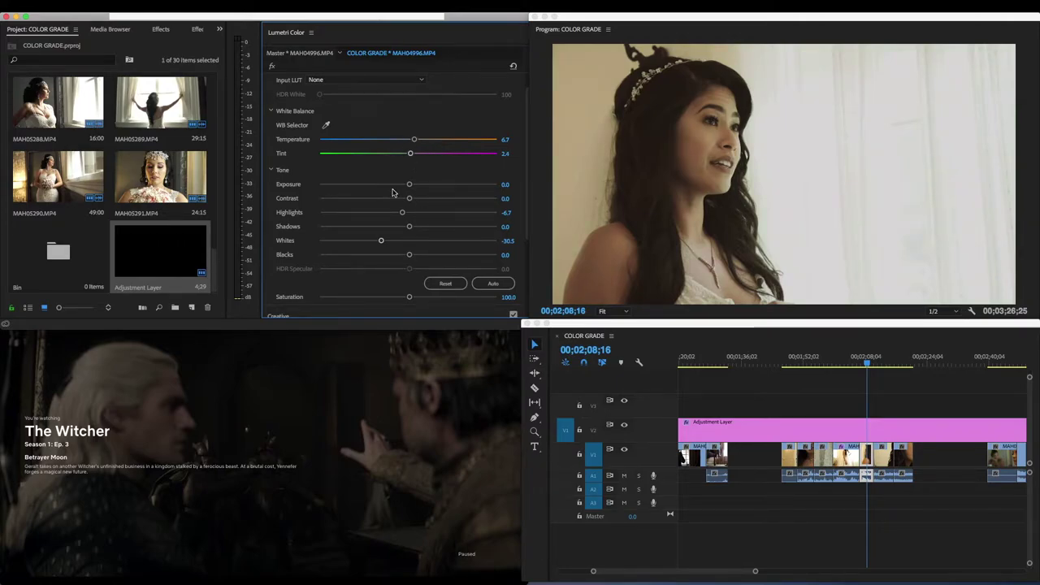
scroll(391, 192, "down", 4)
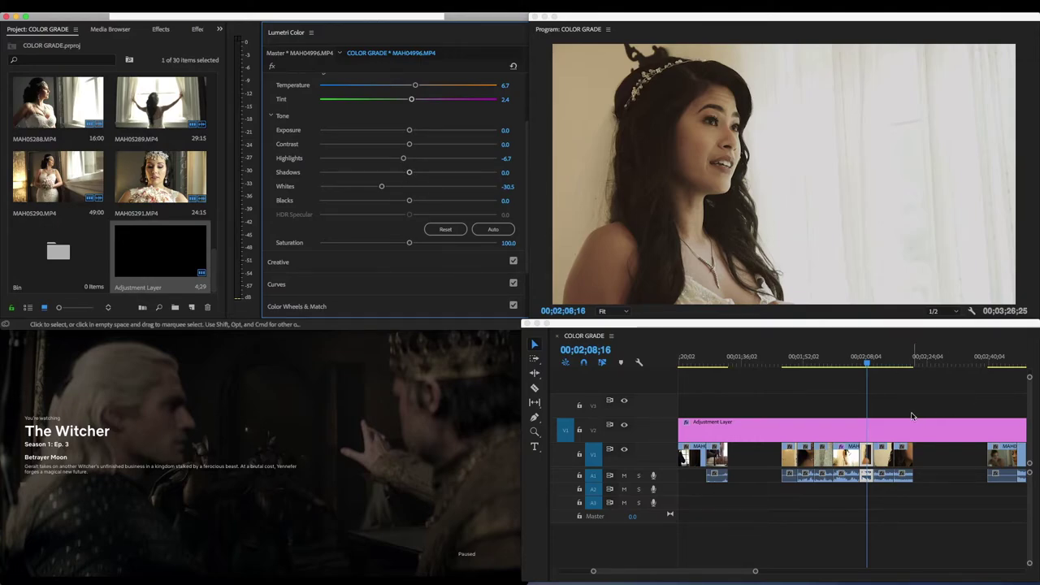
mouse_move(409, 172)
left_mouse_down()
mouse_move(394, 173)
mouse_move(414, 173)
mouse_move(407, 176)
left_mouse_up()
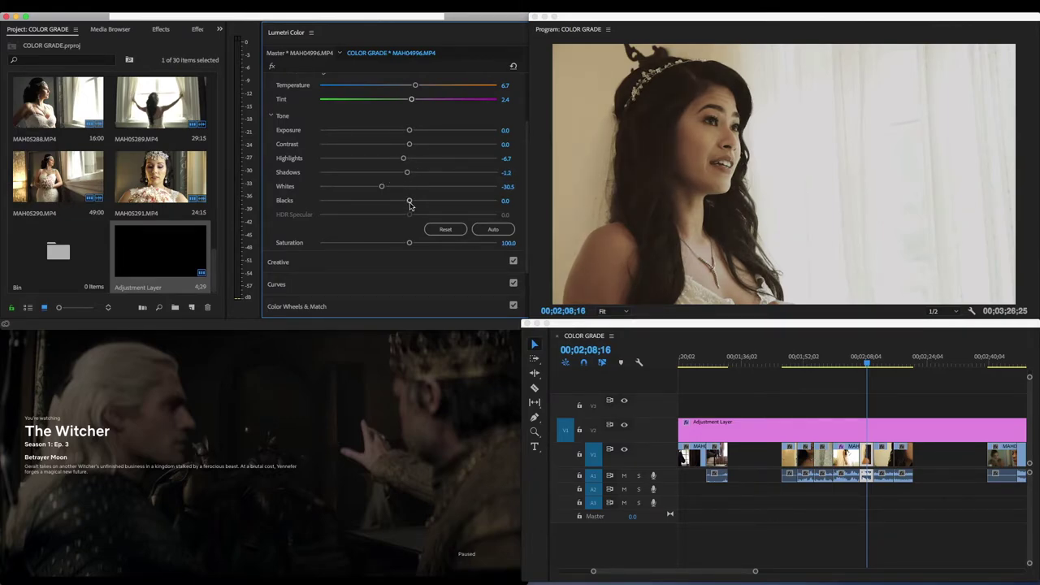
left_click(879, 361)
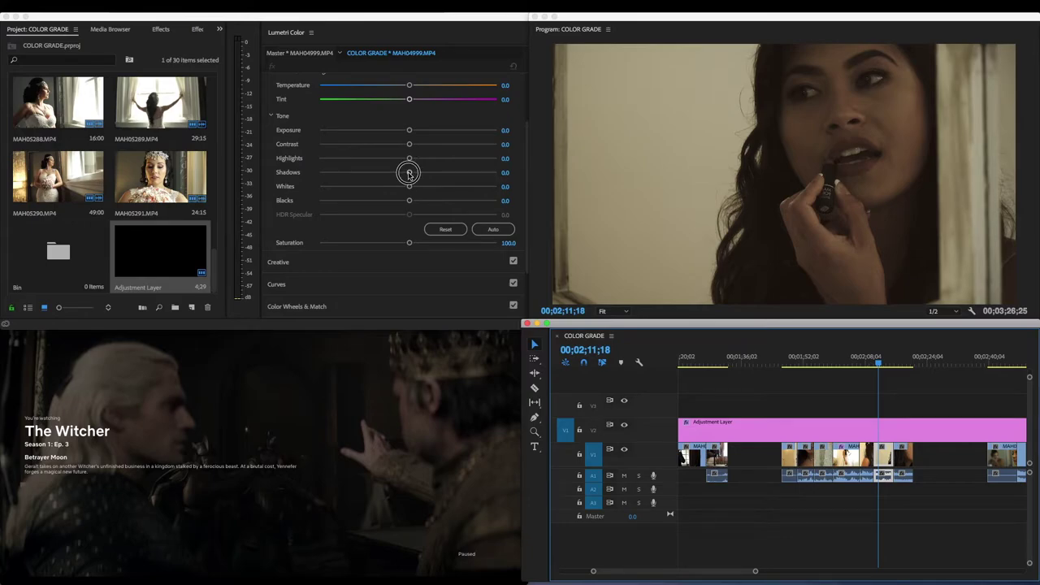
Step: Give MAH04999 Shadows 71.3, Whites -13.4 and Contrast 28.7, then play the bride-by-window clip
left_click_drag(409, 173, 471, 168)
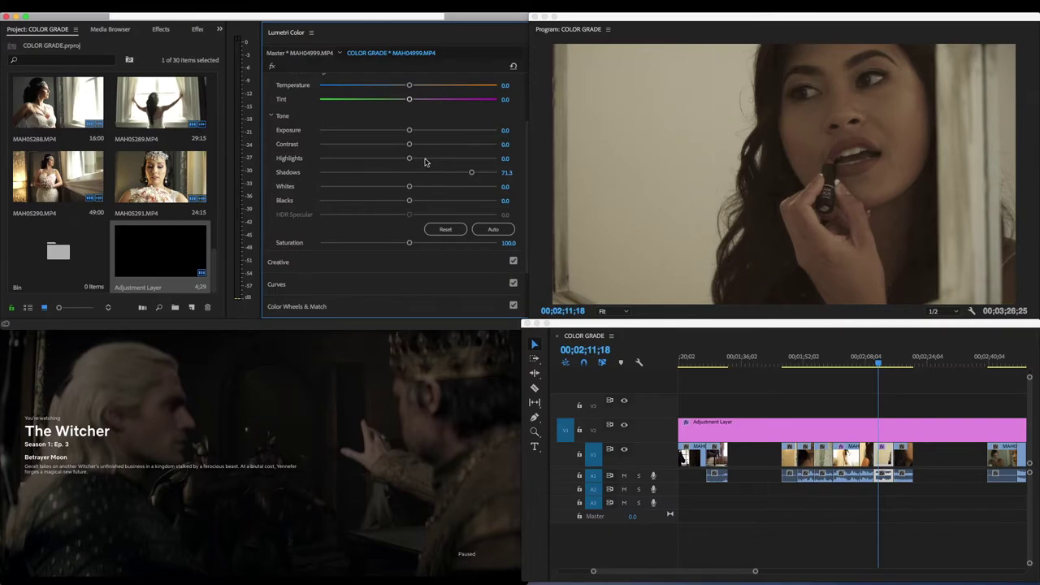
left_click_drag(410, 188, 396, 187)
mouse_move(411, 147)
left_mouse_down()
mouse_move(458, 143)
mouse_move(418, 131)
left_mouse_up()
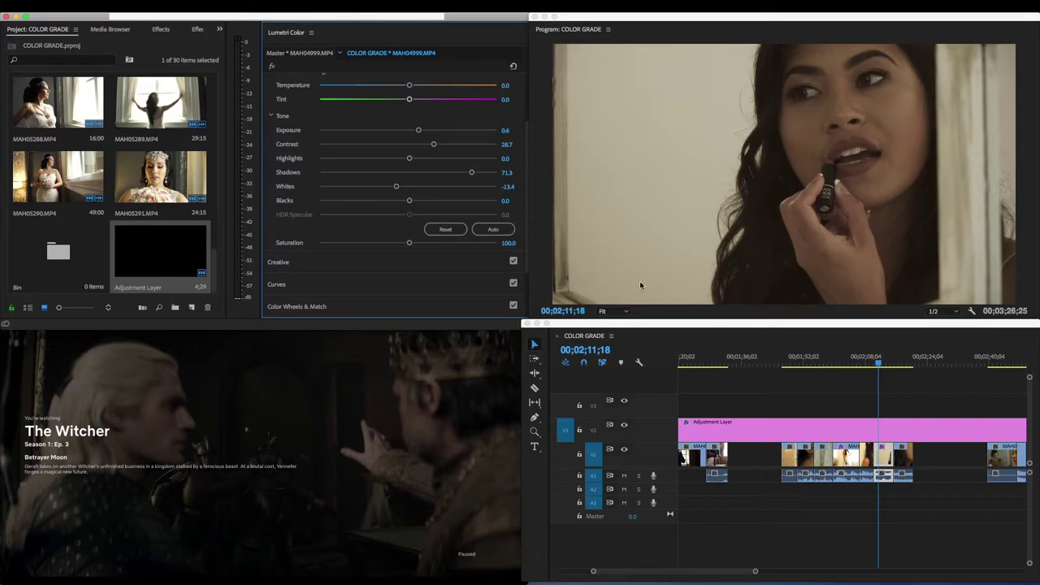
left_click(851, 361)
key("space")
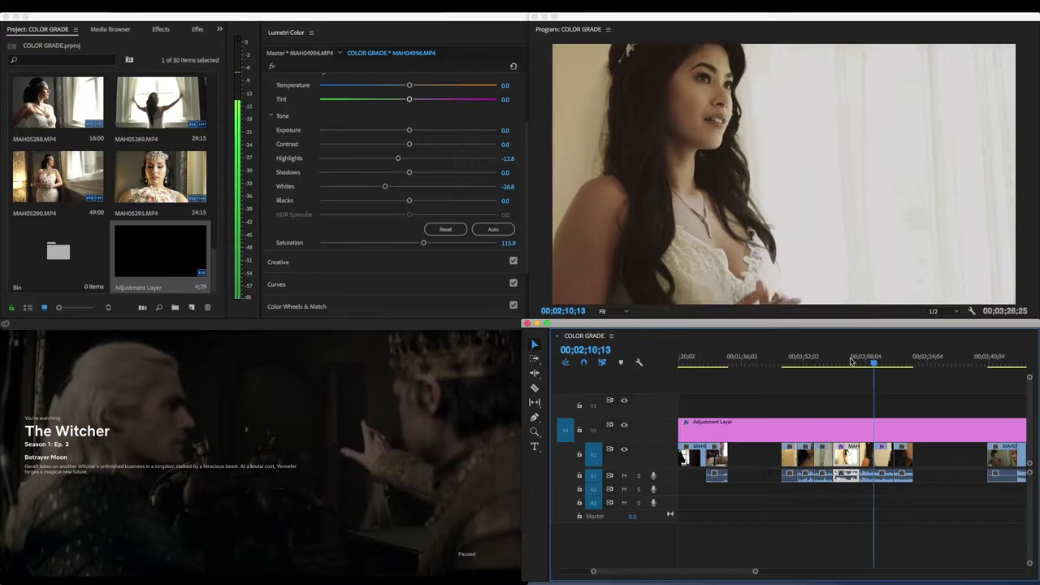
Step: Move to the lipstick profile shot and select its clip on V1
left_click_drag(885, 359, 897, 361)
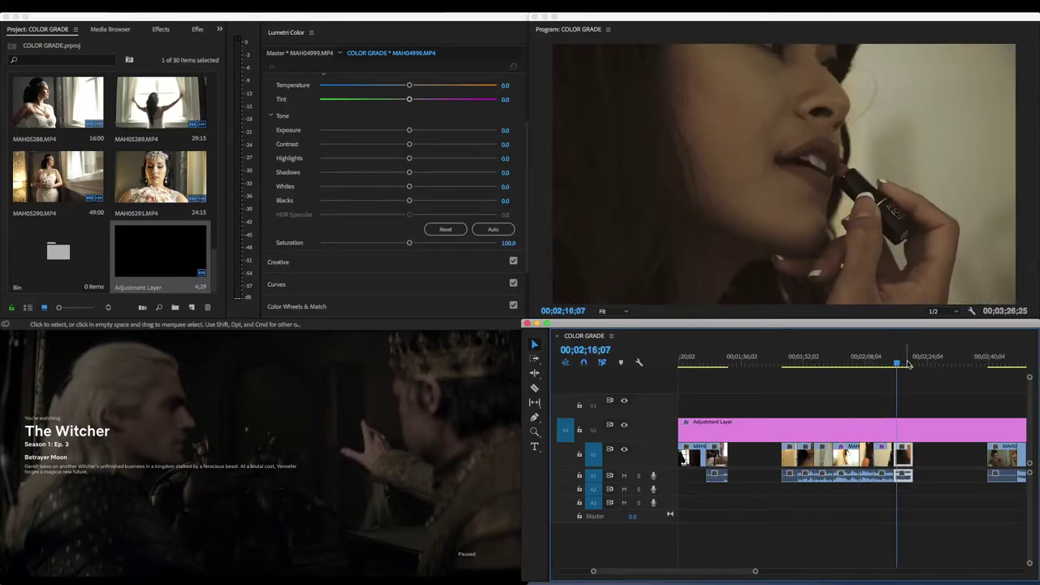
left_click(908, 362)
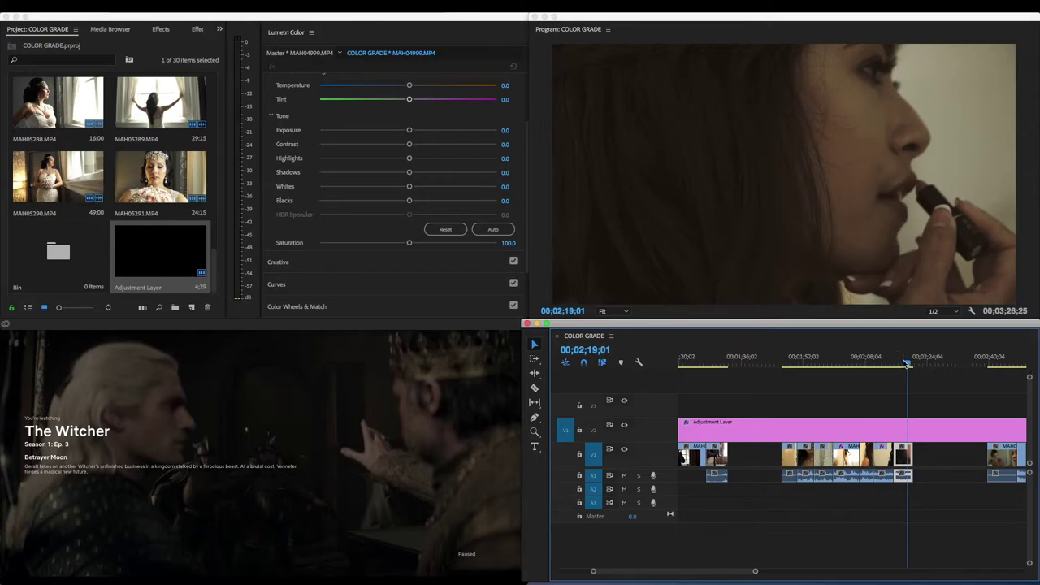
left_click(903, 462)
left_click(902, 462)
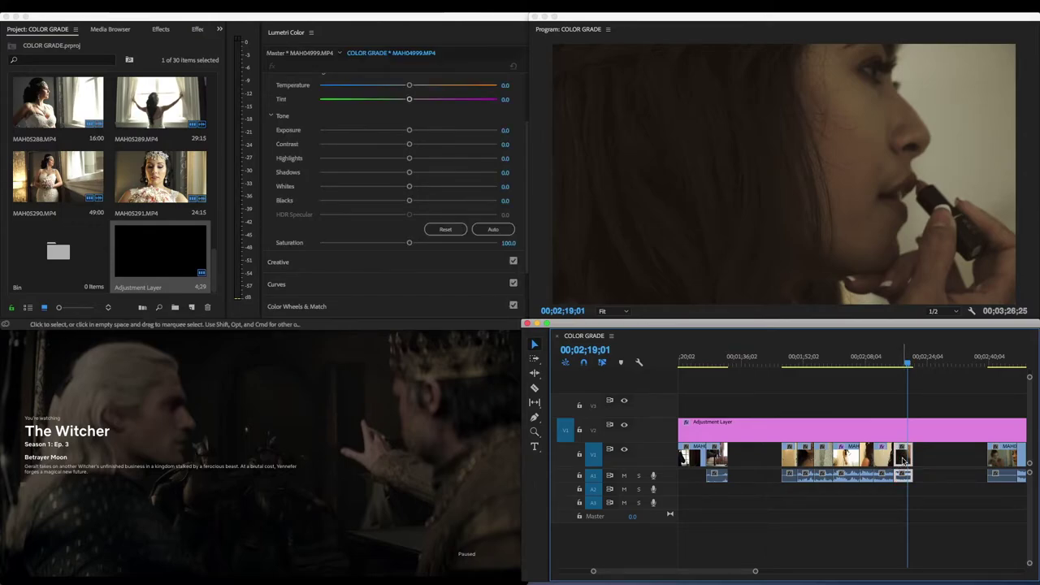
Step: Set the profile clip to Shadows 17.1, Whites 3.7, Highlights 58.5 and Saturation 104.3
left_click_drag(408, 173, 460, 159)
mouse_move(411, 190)
left_mouse_down()
mouse_move(392, 184)
mouse_move(447, 184)
mouse_move(383, 186)
mouse_move(410, 186)
left_mouse_up()
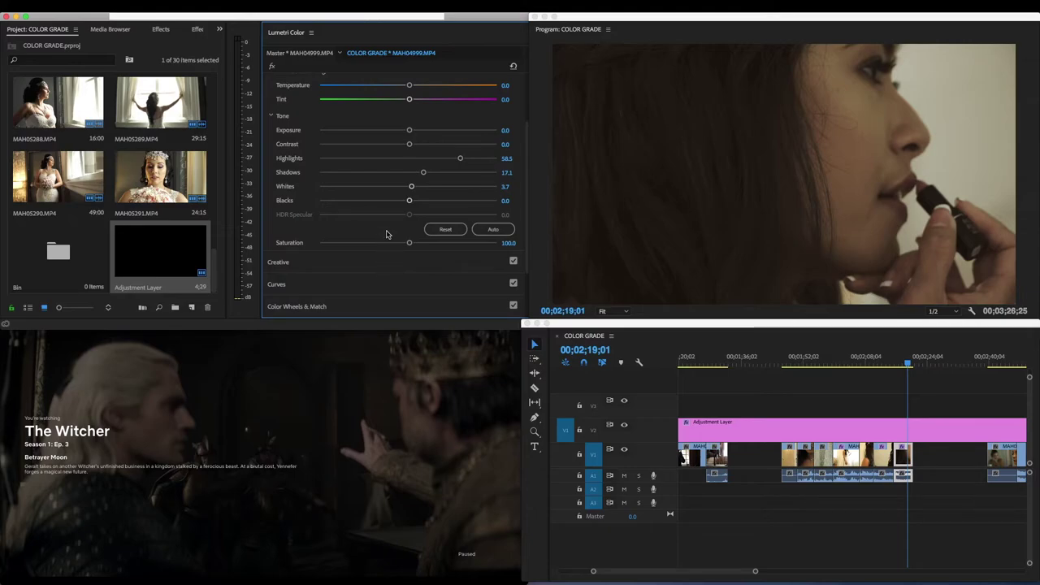
scroll(387, 245, "down", 2)
mouse_move(408, 221)
left_mouse_down()
mouse_move(386, 221)
mouse_move(412, 221)
left_mouse_up()
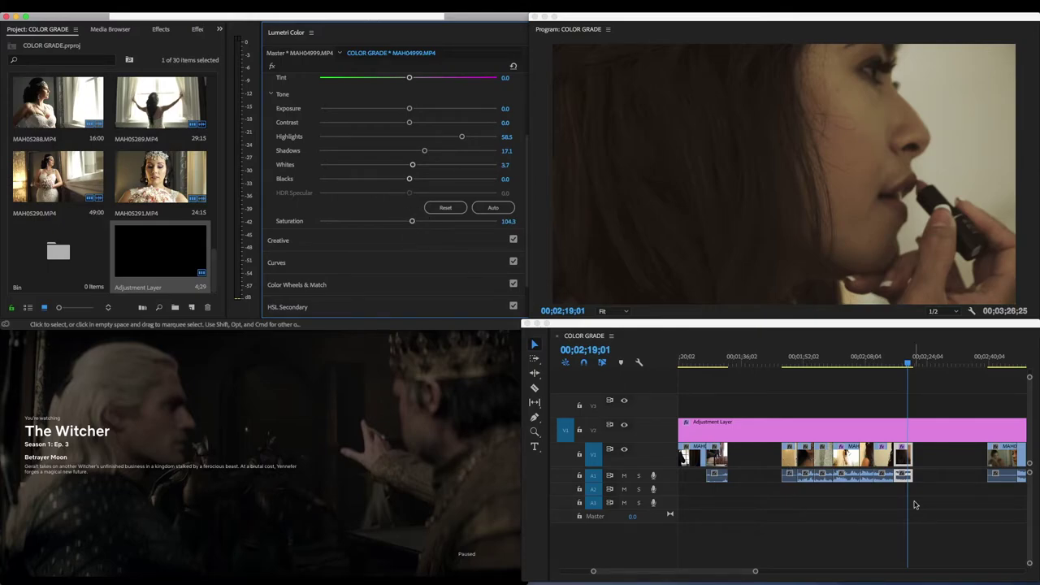
left_click(805, 358)
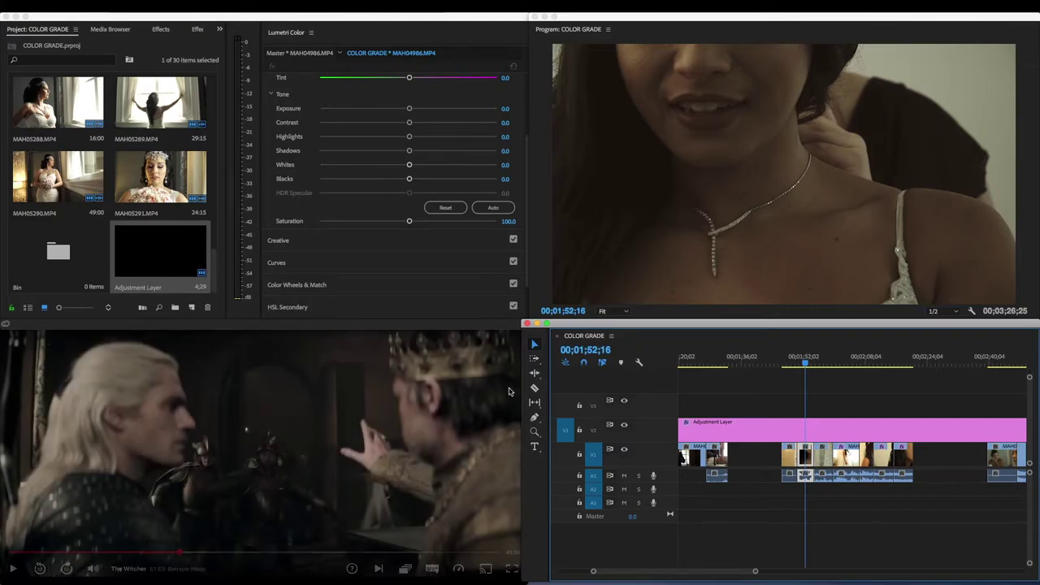
Step: Set necklace clip MAH04986 to Contrast 18.3, Highlights 23.2, Shadows 29.9, checking against the Witcher reference
left_click_drag(410, 152, 428, 136)
left_click(409, 404)
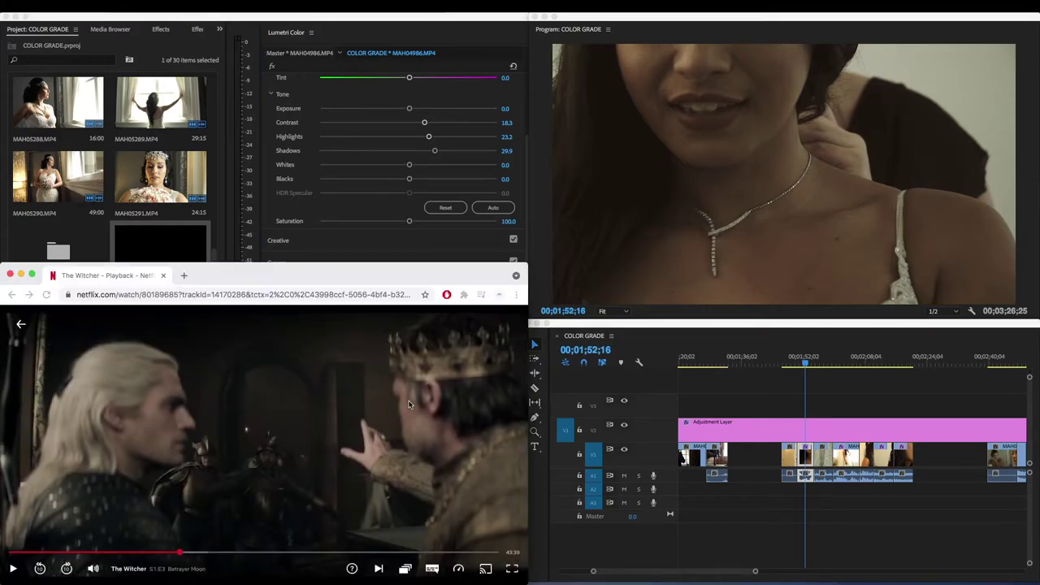
left_click(302, 423)
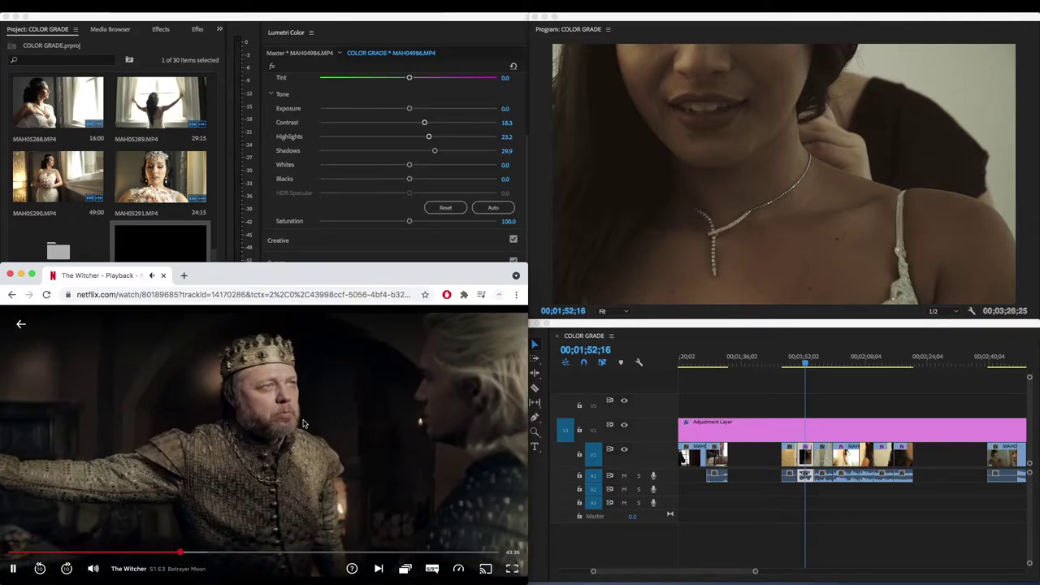
left_click(303, 423)
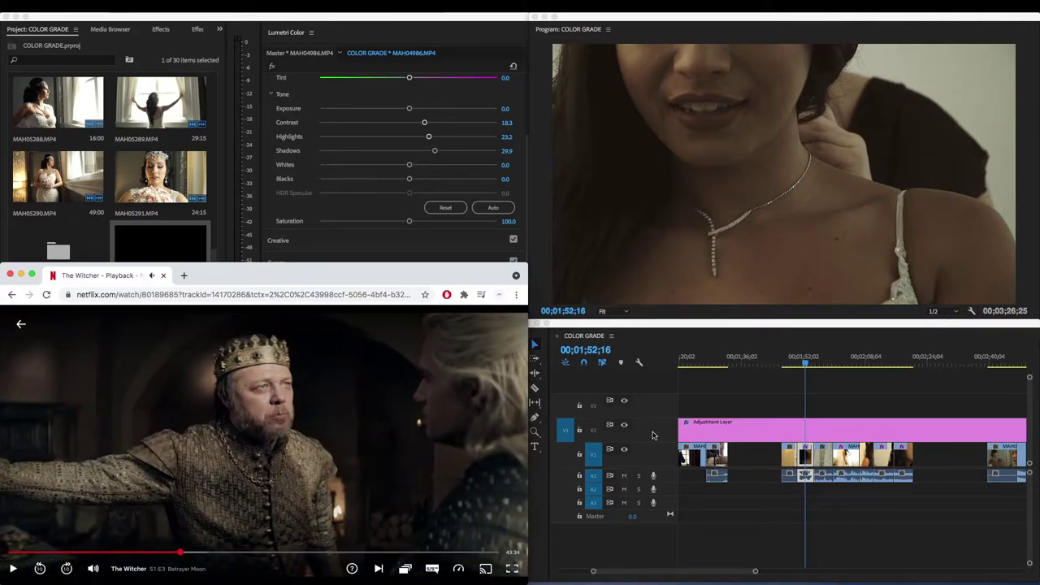
left_click(788, 362)
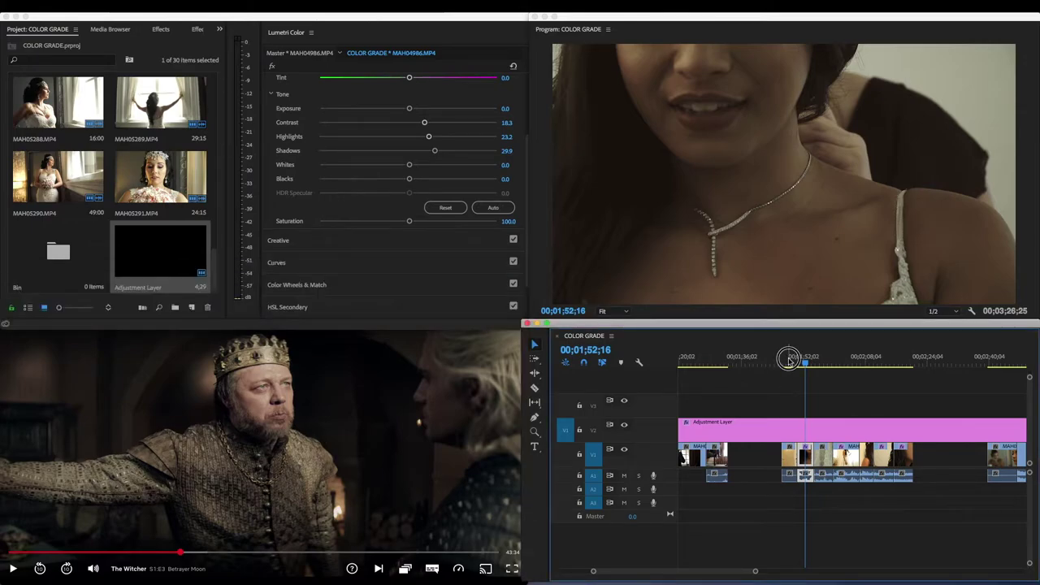
left_click(788, 362)
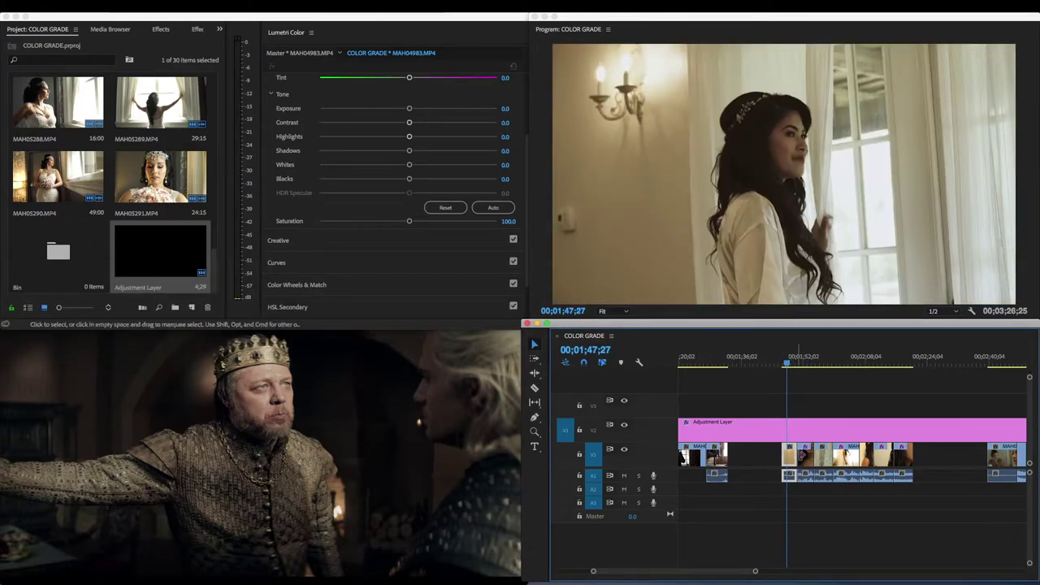
Step: Give MAH04983 Contrast 17.1, Shadows 61.0, Whites -9.8, Blacks 3.0 and Saturation 118.9
left_click(787, 464)
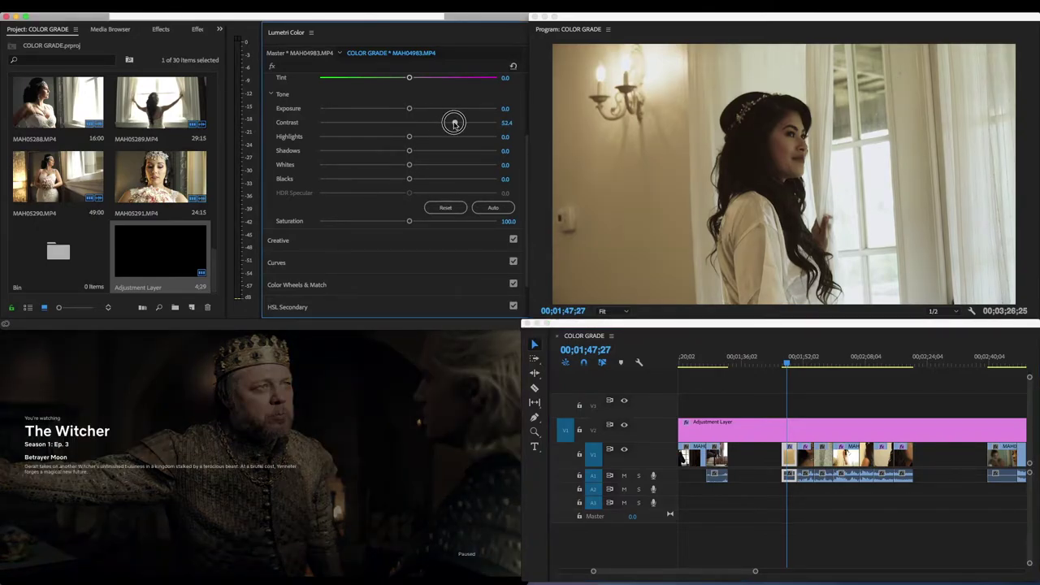
left_click_drag(420, 123, 410, 166)
left_click_drag(393, 166, 411, 180)
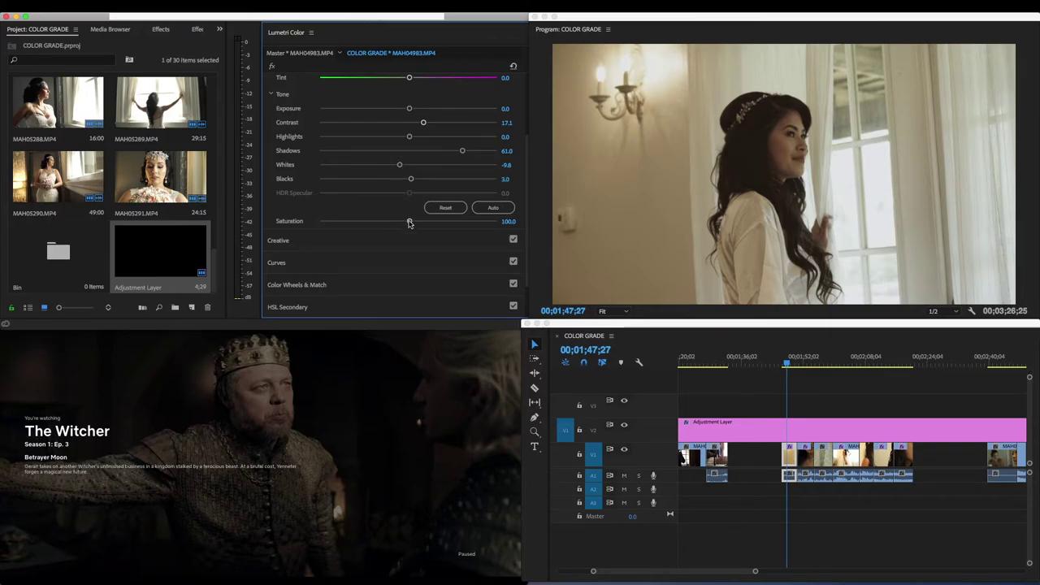
mouse_move(409, 222)
left_mouse_down()
mouse_move(437, 221)
mouse_move(424, 221)
left_mouse_up()
left_click(804, 359)
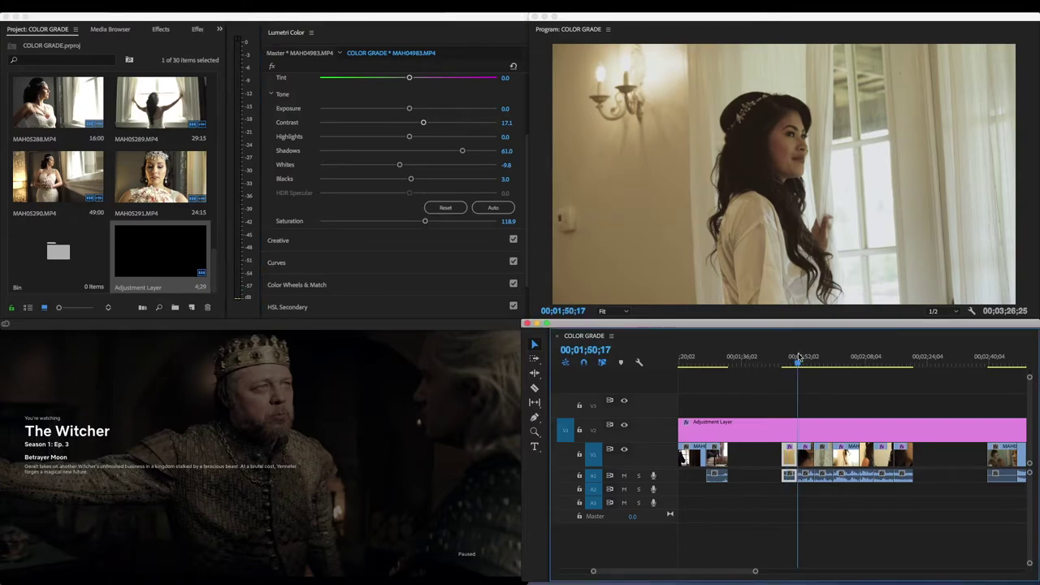
Step: Move the playhead to the bride-in-white-dress clip at 00;02;04;23
key("Left")
key("Left")
key("Left")
key("Left")
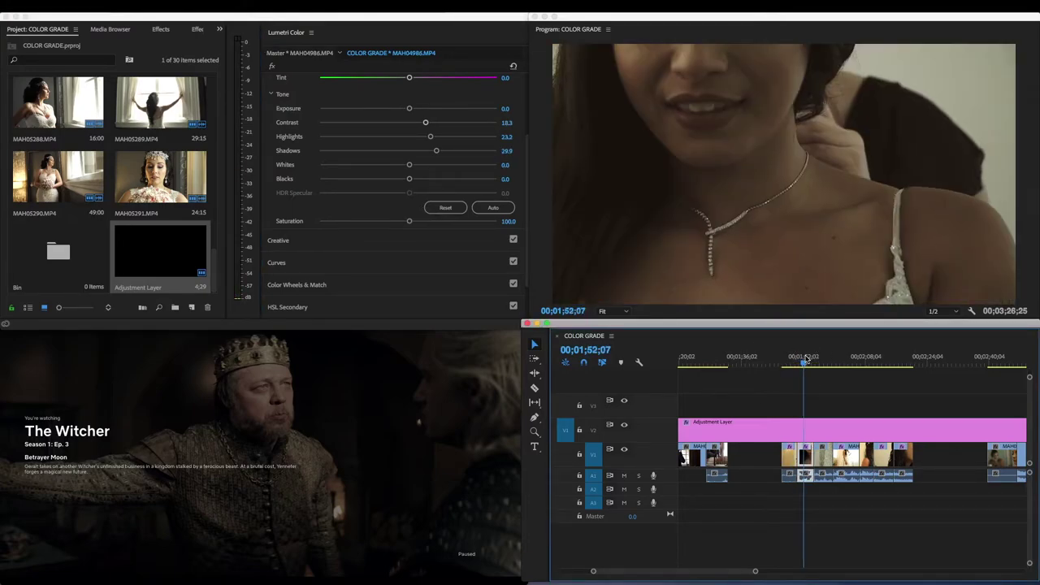
left_click(853, 360)
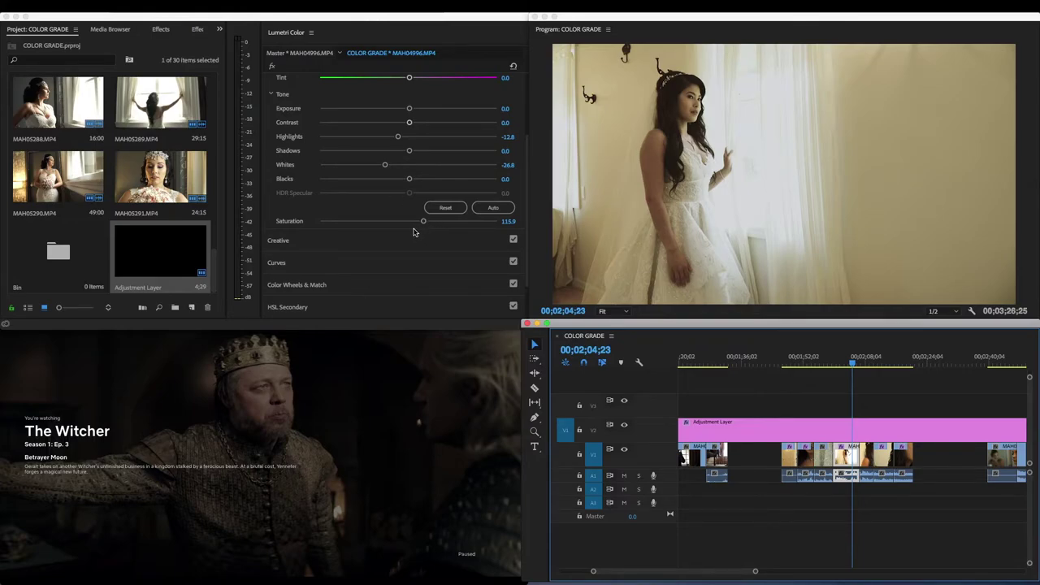
scroll(399, 220, "down", 2)
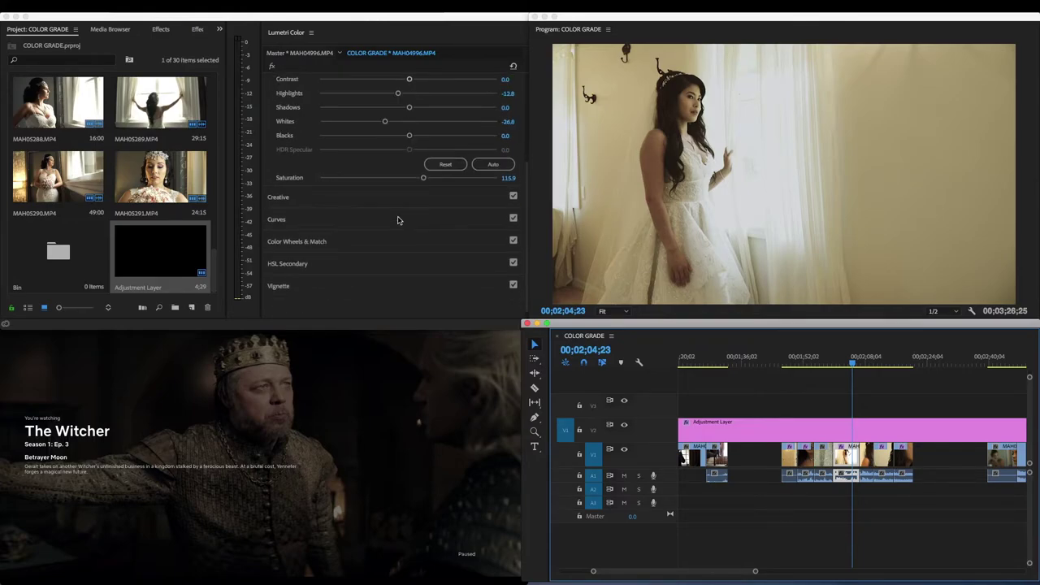
scroll(398, 221, "up", 4)
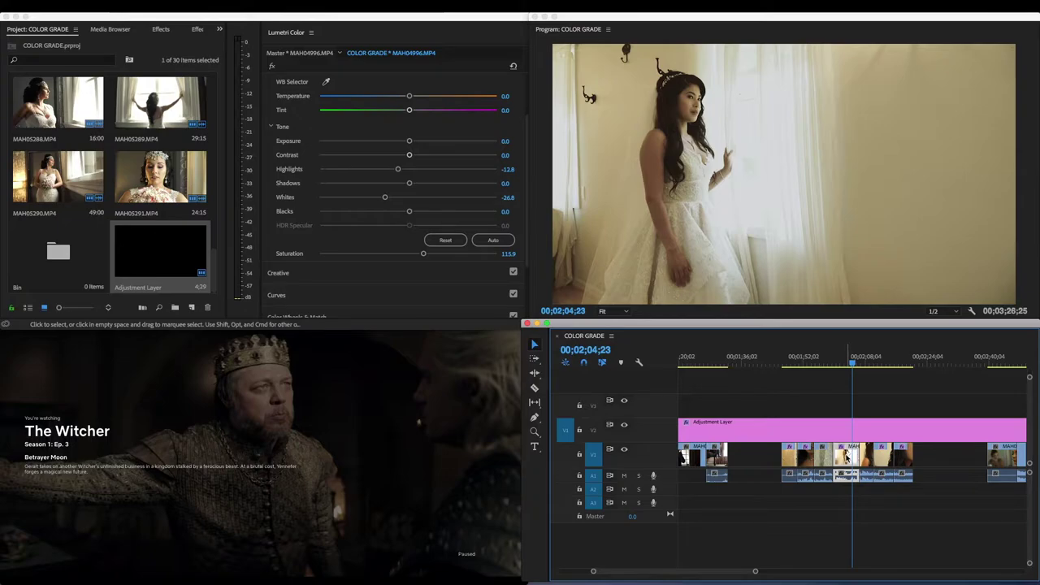
scroll(408, 206, "down", 4)
Step: Raise clip MAH04996's Creative Saturation to 106.5, then deselect and scroll the timeline right
left_click(404, 194)
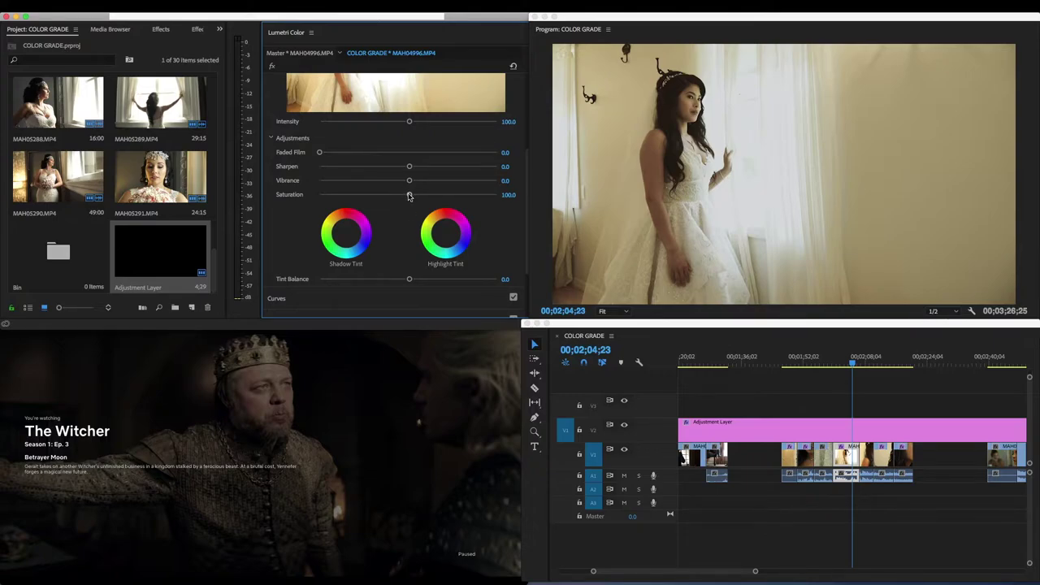
mouse_move(409, 196)
left_mouse_down()
mouse_move(436, 195)
mouse_move(376, 195)
mouse_move(448, 186)
mouse_move(415, 194)
left_mouse_up()
left_click(962, 389)
scroll(961, 388, "right", 5)
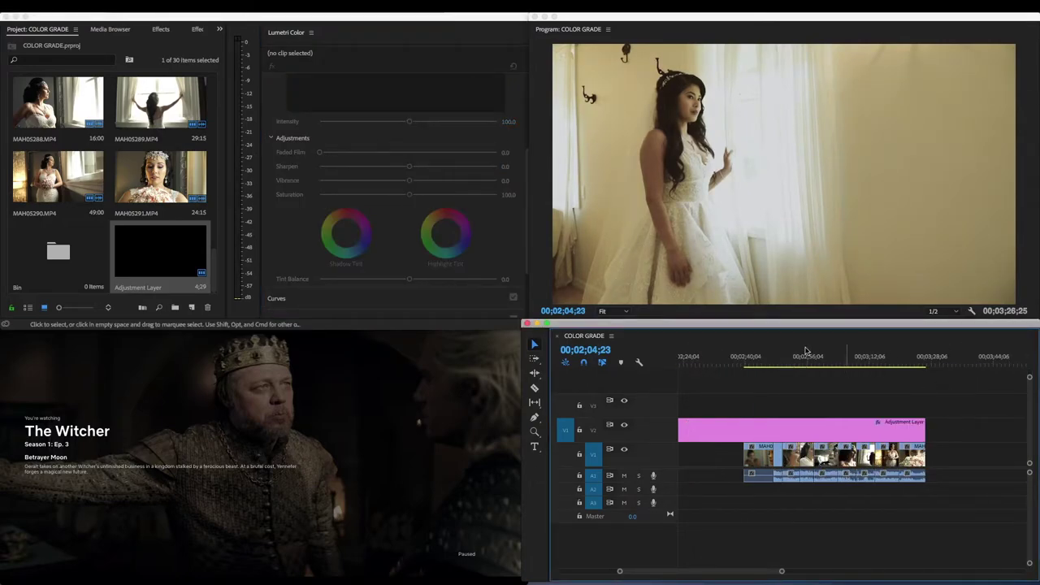
Step: Scrub through MAH05254, the headpiece close-up and hand-mirror clips to the dim-bedroom bride at 00;03;00;19
left_click(765, 362)
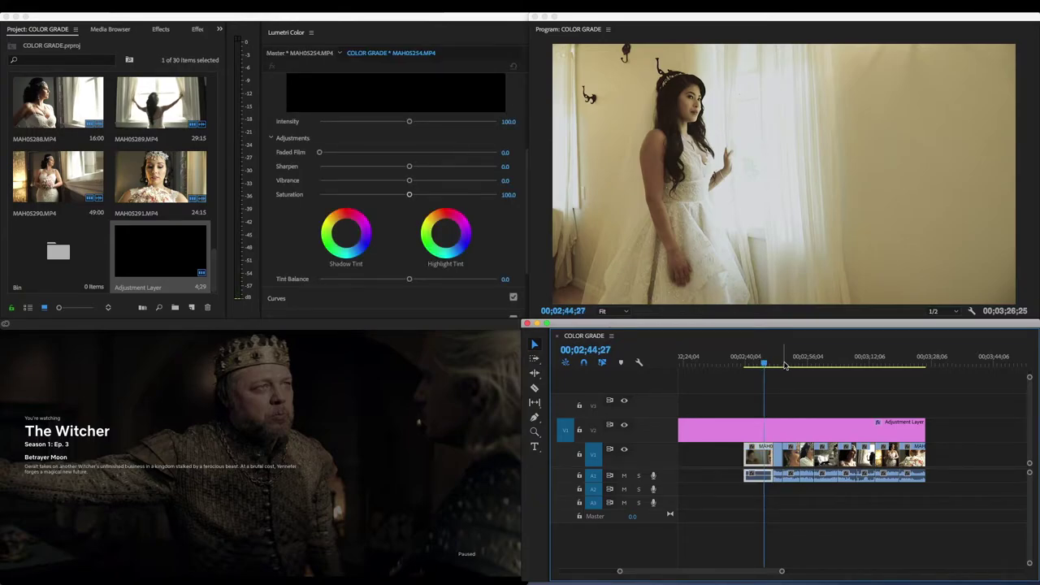
left_click(784, 364)
left_click_drag(787, 363, 796, 362)
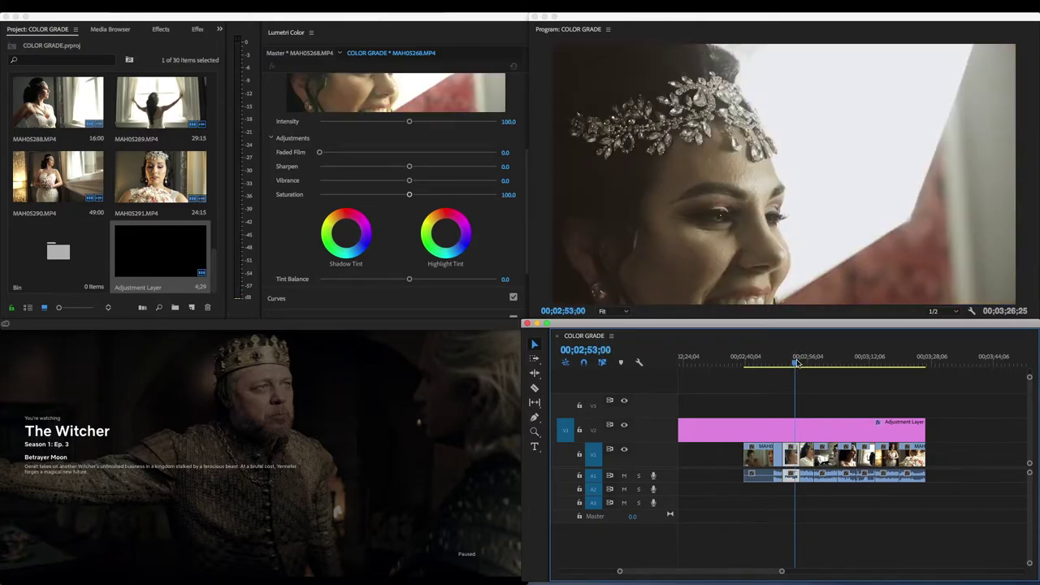
left_click(787, 366)
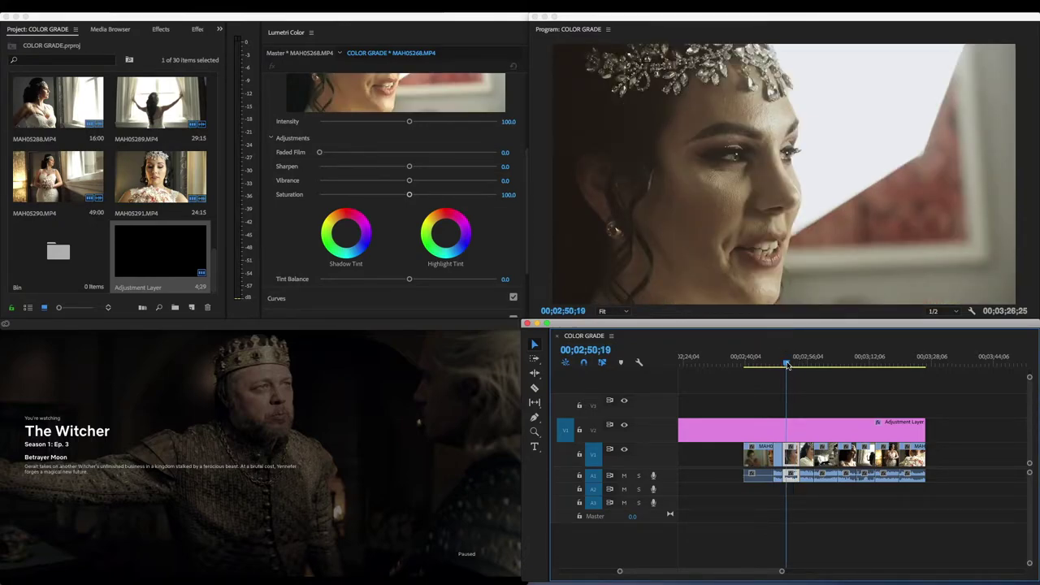
left_click(802, 364)
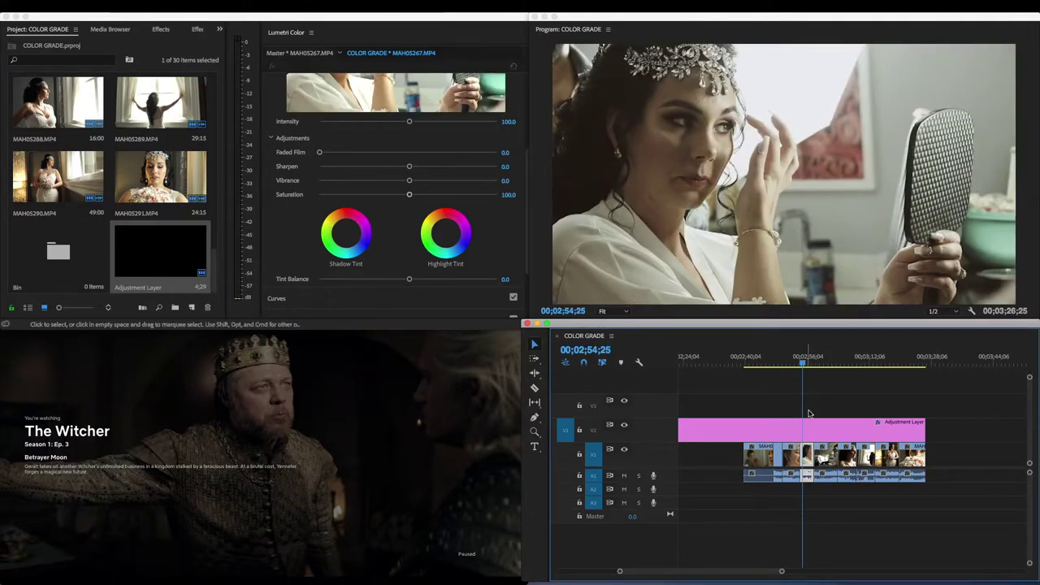
left_click(825, 362)
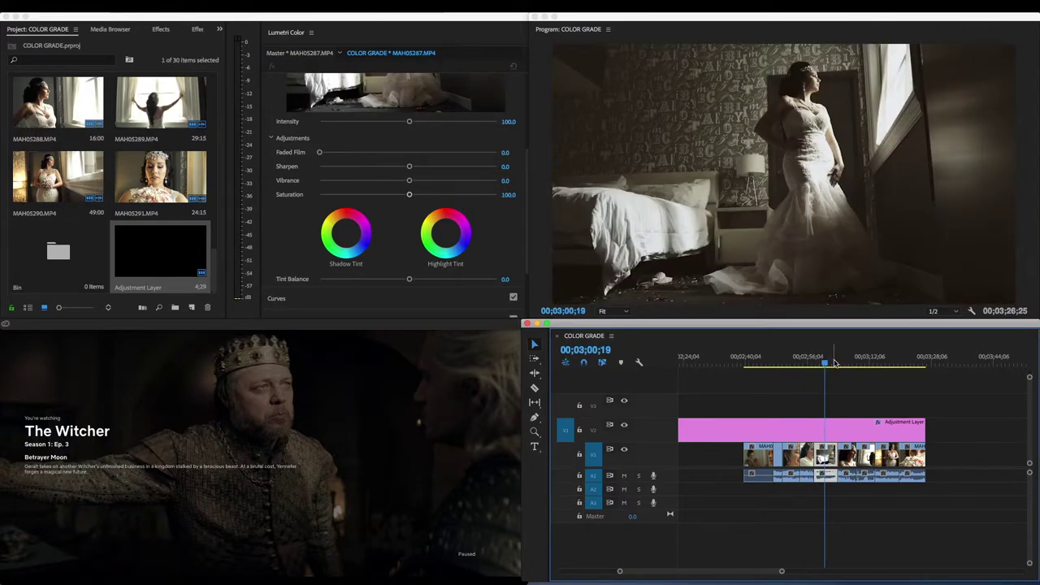
Step: Resume the Witcher reference playback in Chrome and raise its window slightly
left_click(355, 428)
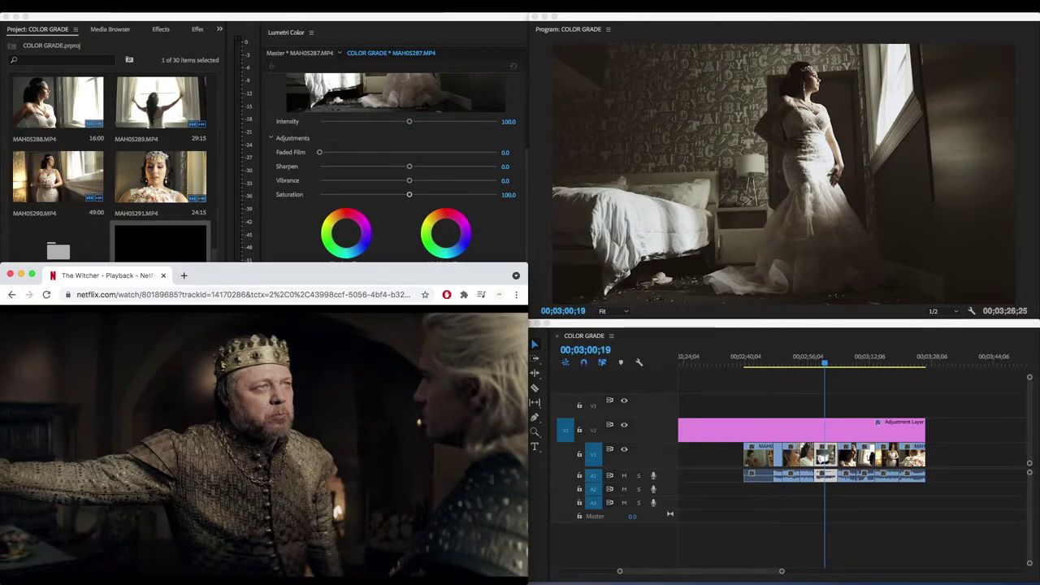
key("space")
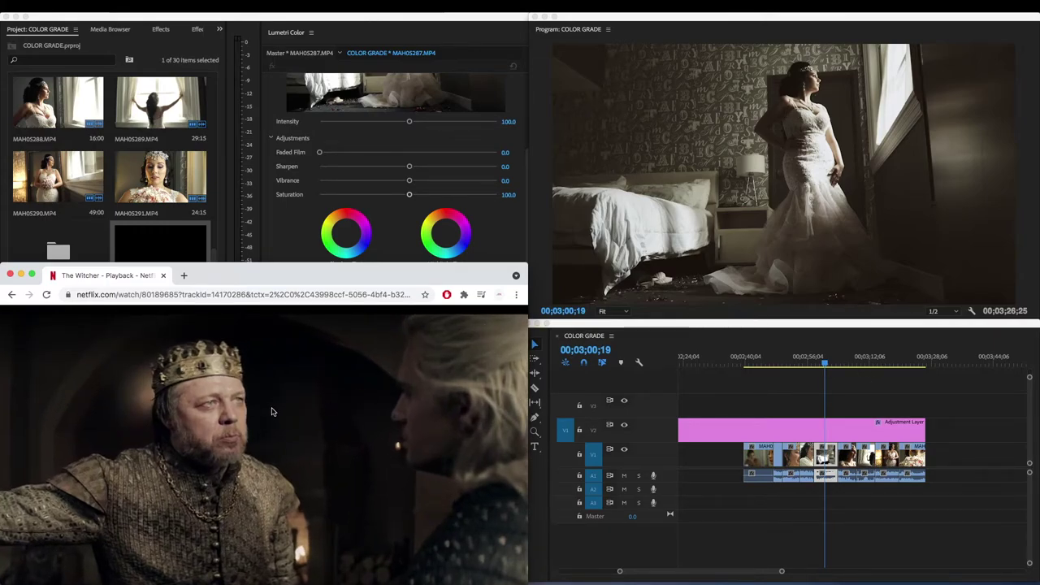
mouse_move(320, 275)
left_mouse_down()
mouse_move(319, 238)
mouse_move(355, 235)
mouse_move(318, 266)
left_mouse_up()
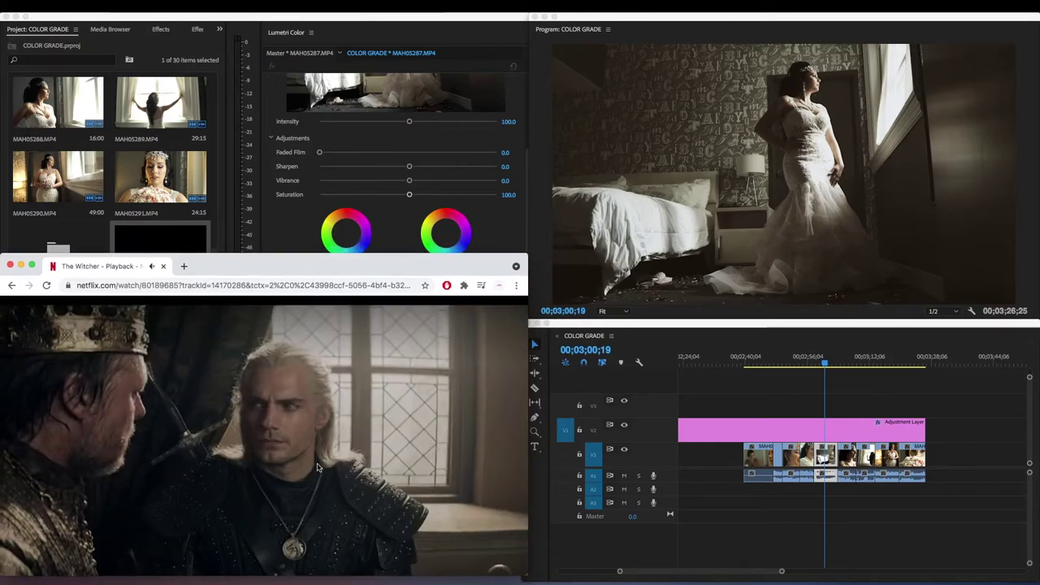
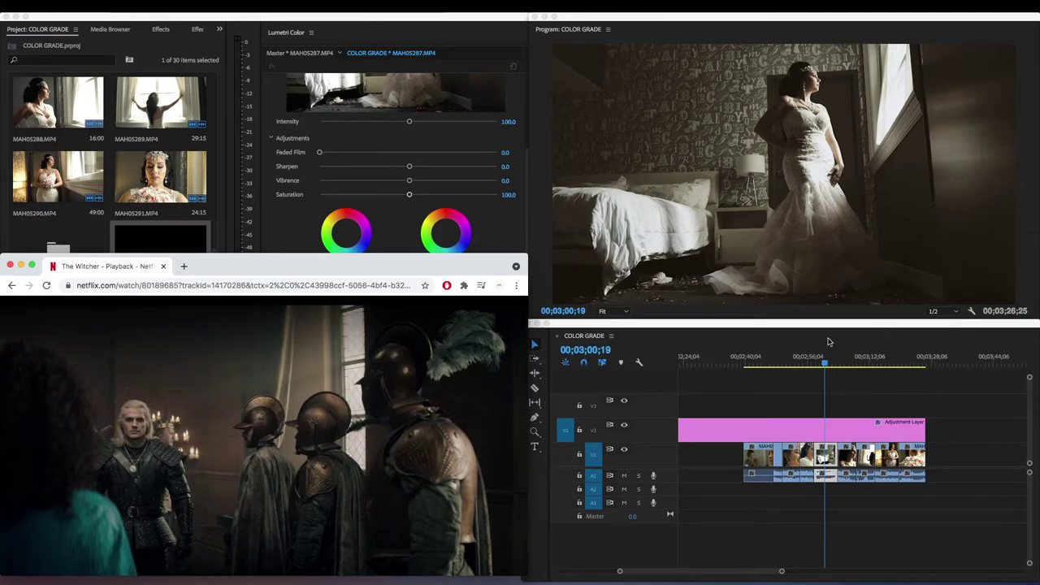
Step: Bring Premiere Pro forward and park the playhead on the bride's profile clip MAH05288
left_click(795, 160)
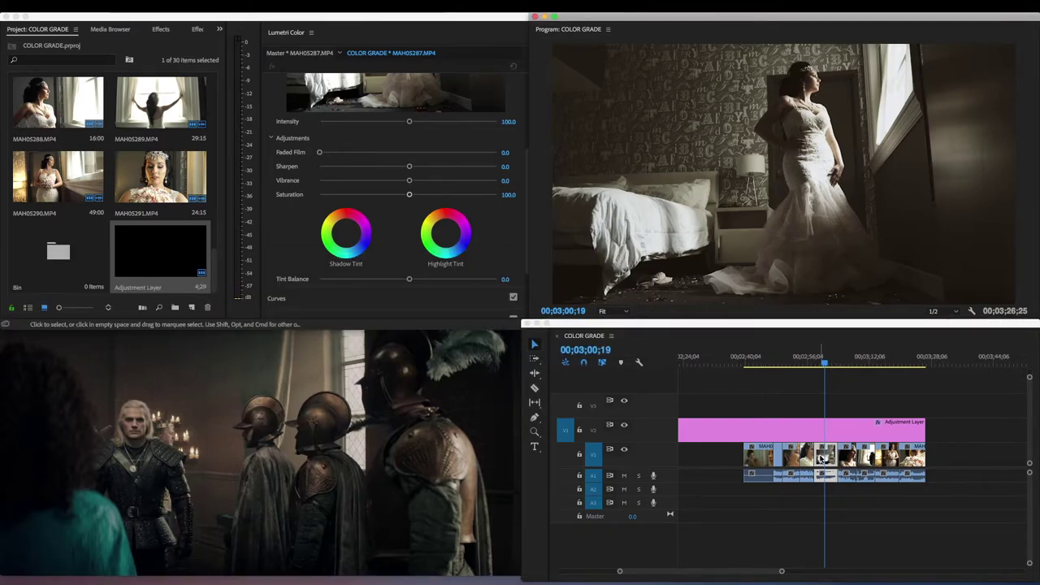
left_click(823, 458)
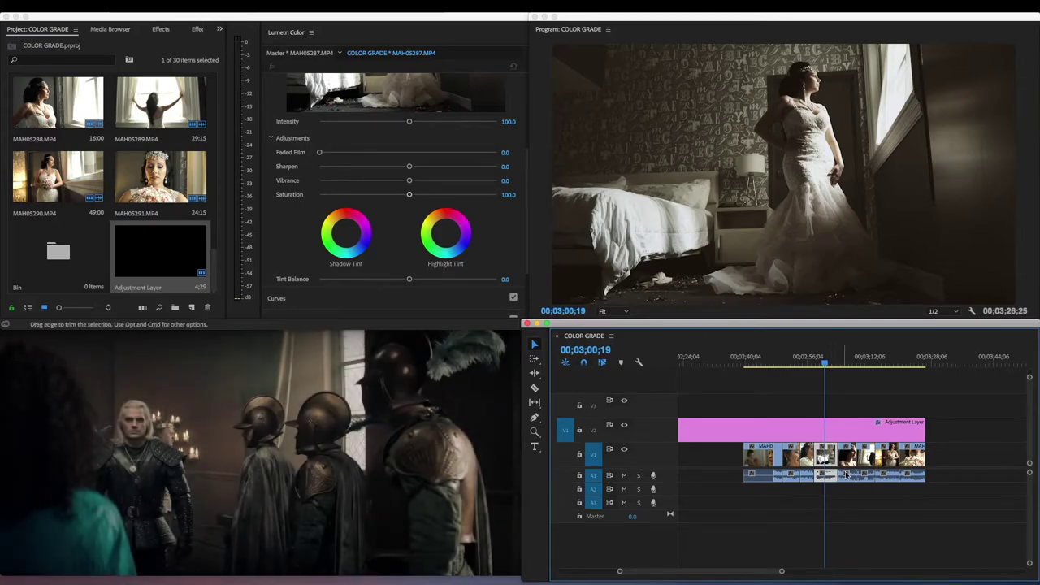
left_click(845, 361)
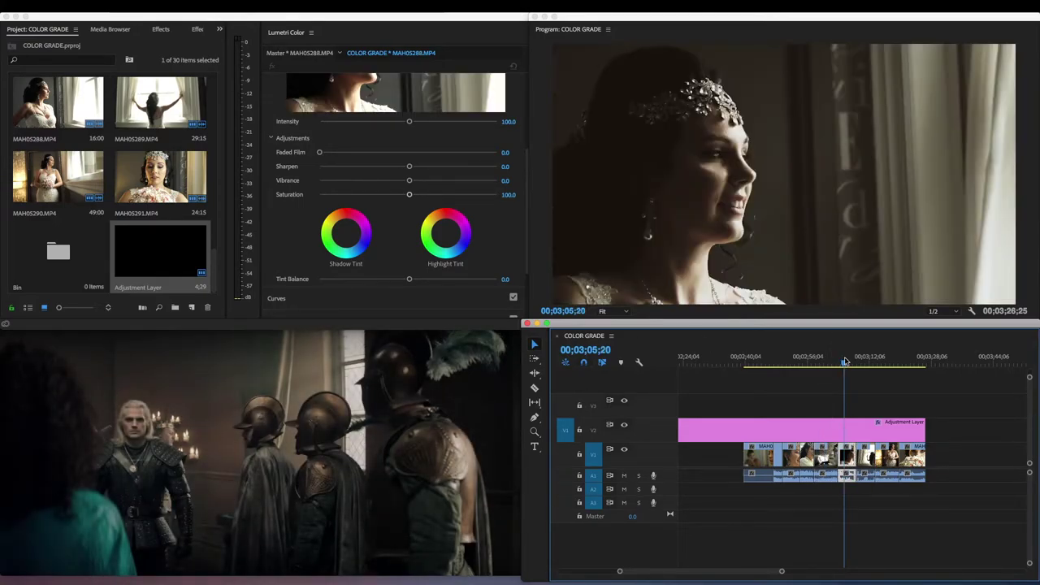
left_click(849, 363)
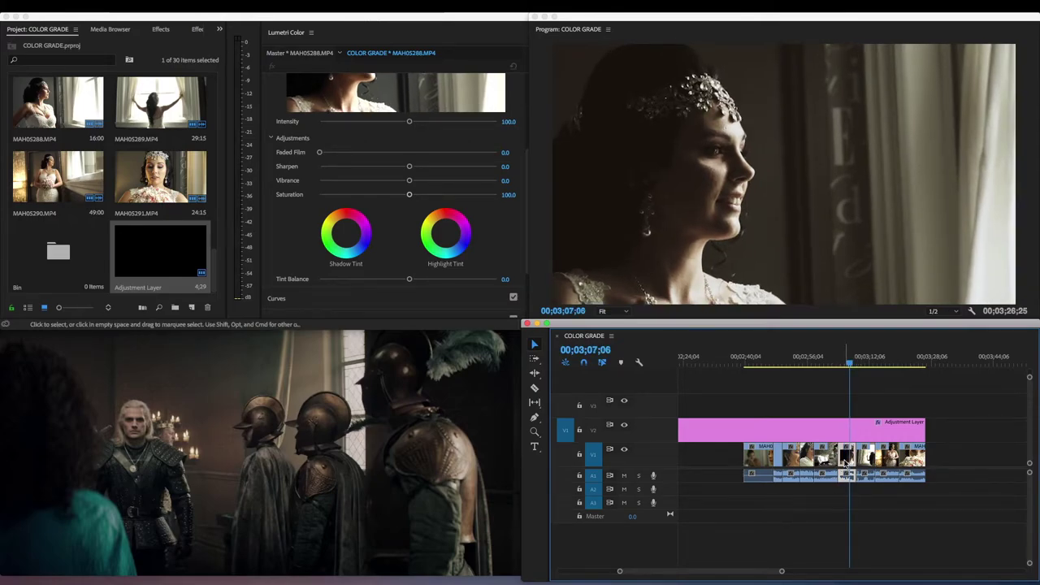
scroll(358, 172, "up", 4)
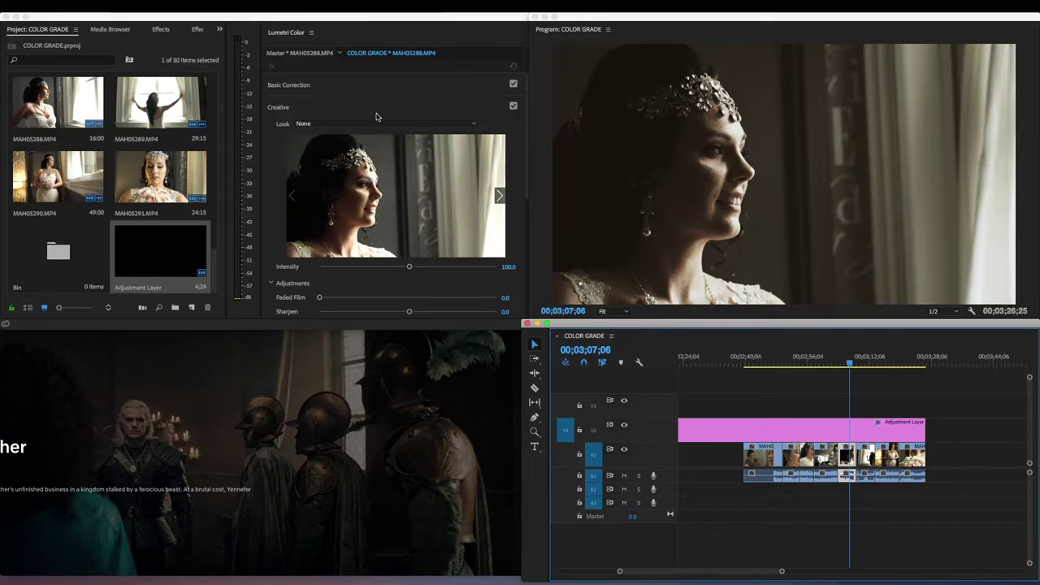
Step: In Basic Correction, raise MAH05288's Exposure to 0.6 and lower Whites to -14.6
left_click(362, 86)
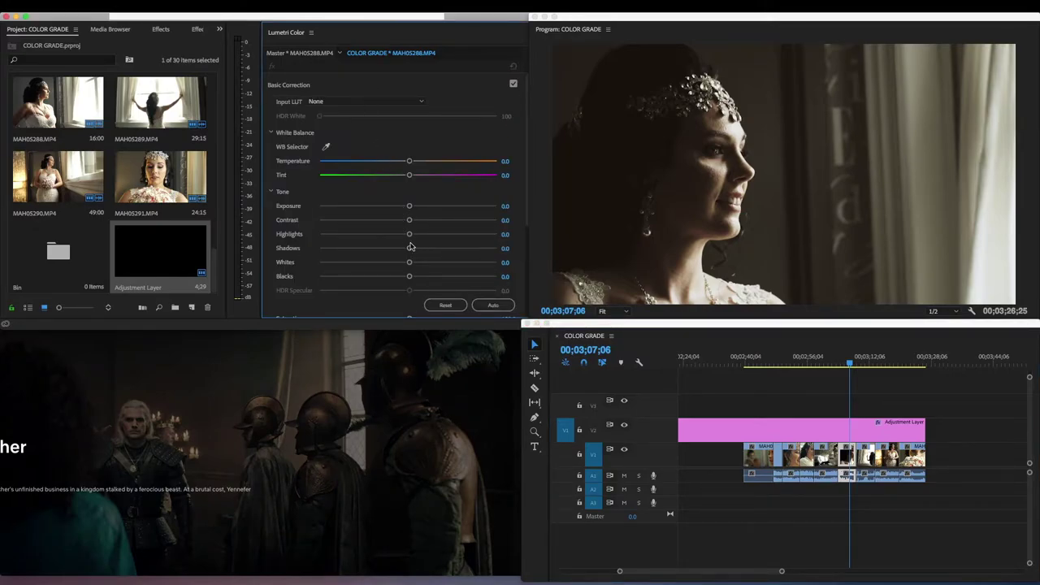
mouse_move(409, 207)
left_mouse_down()
mouse_move(429, 204)
mouse_move(419, 206)
left_mouse_up()
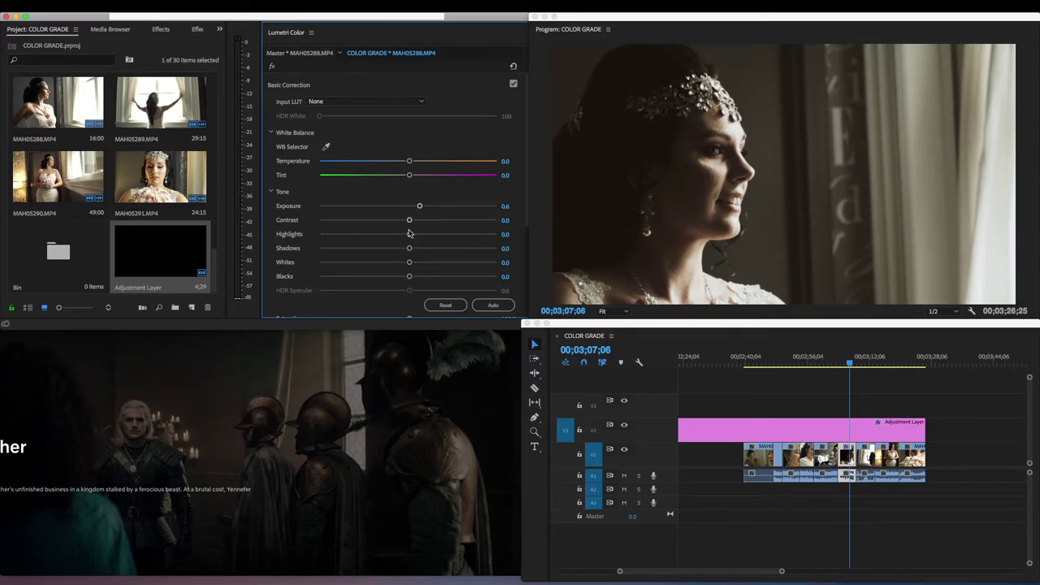
mouse_move(409, 263)
left_mouse_down()
mouse_move(348, 263)
mouse_move(394, 264)
mouse_move(395, 249)
mouse_move(409, 246)
mouse_move(380, 248)
mouse_move(434, 247)
mouse_move(413, 253)
left_mouse_up()
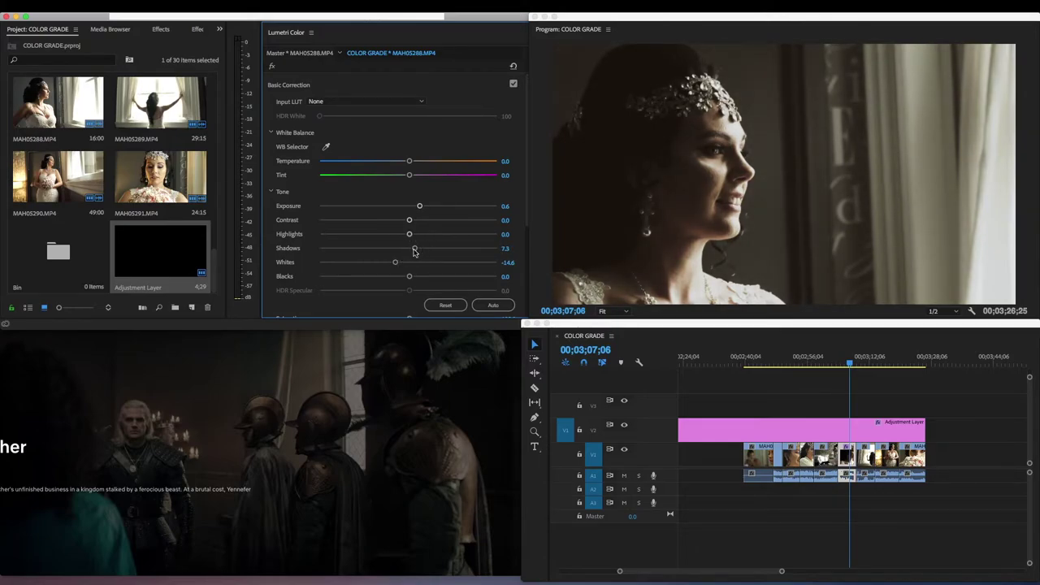
left_click(867, 362)
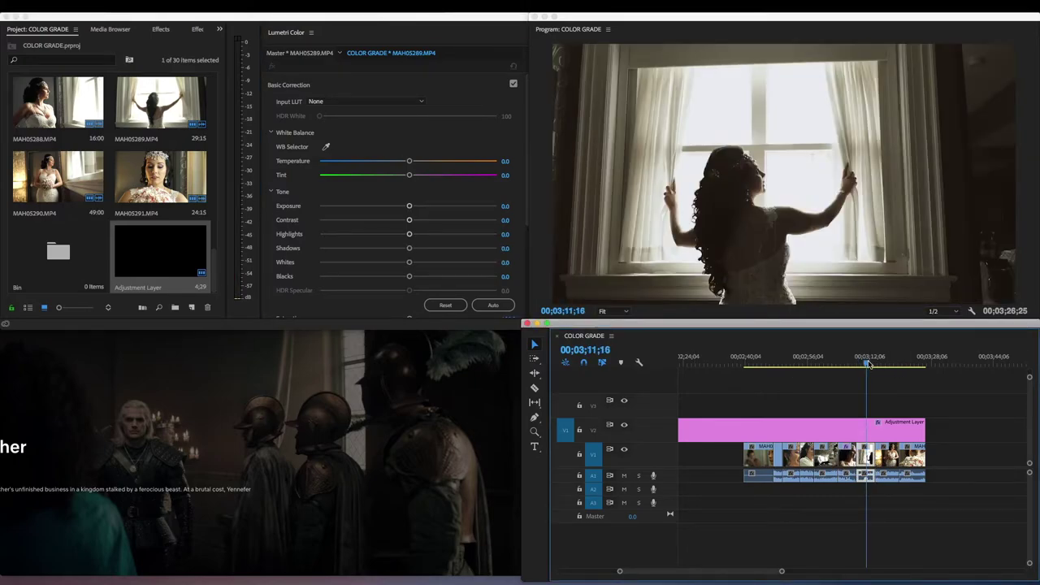
Step: On bouquet clip MAH05290, lift Shadows to 23.2, Saturation to 117.7, then check the Witcher reference
key("space")
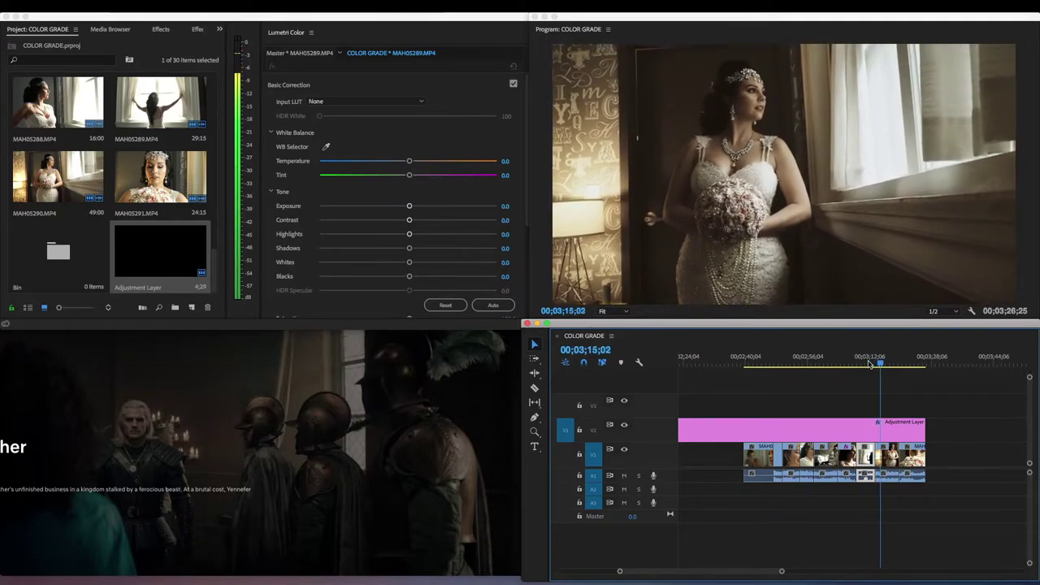
left_click(885, 455)
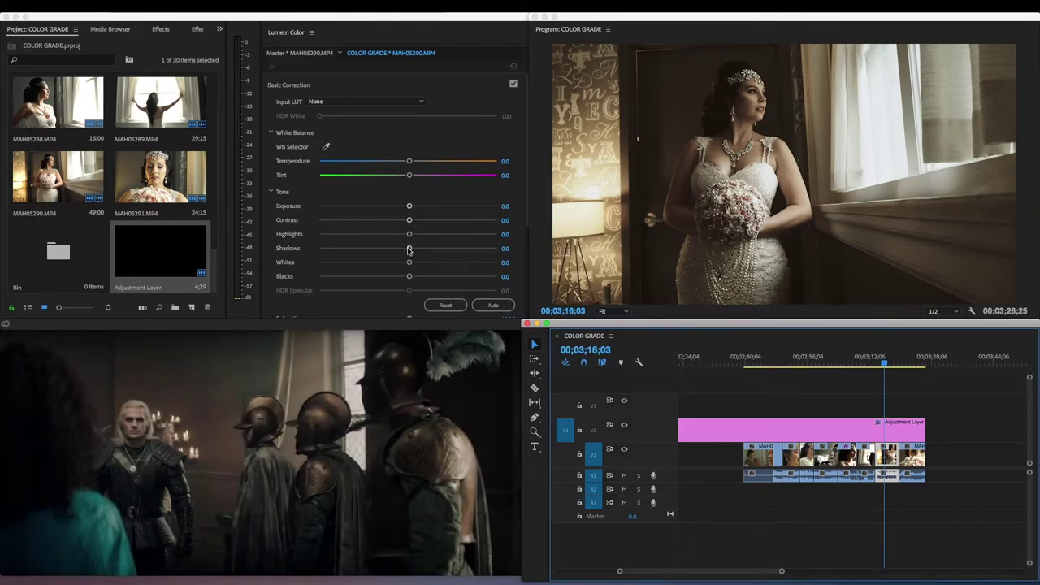
left_click_drag(409, 250, 418, 224)
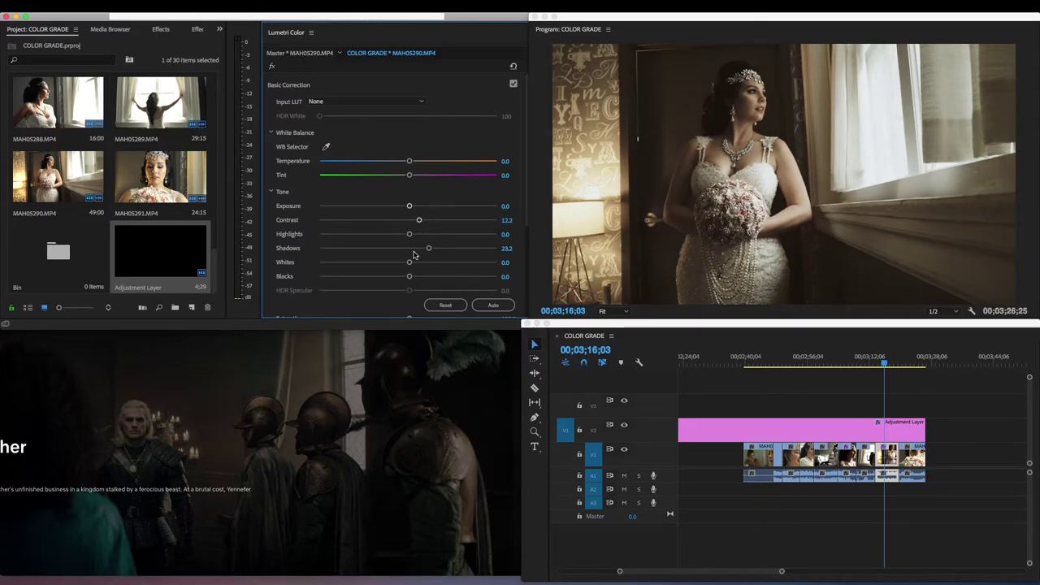
scroll(404, 260, "down", 2)
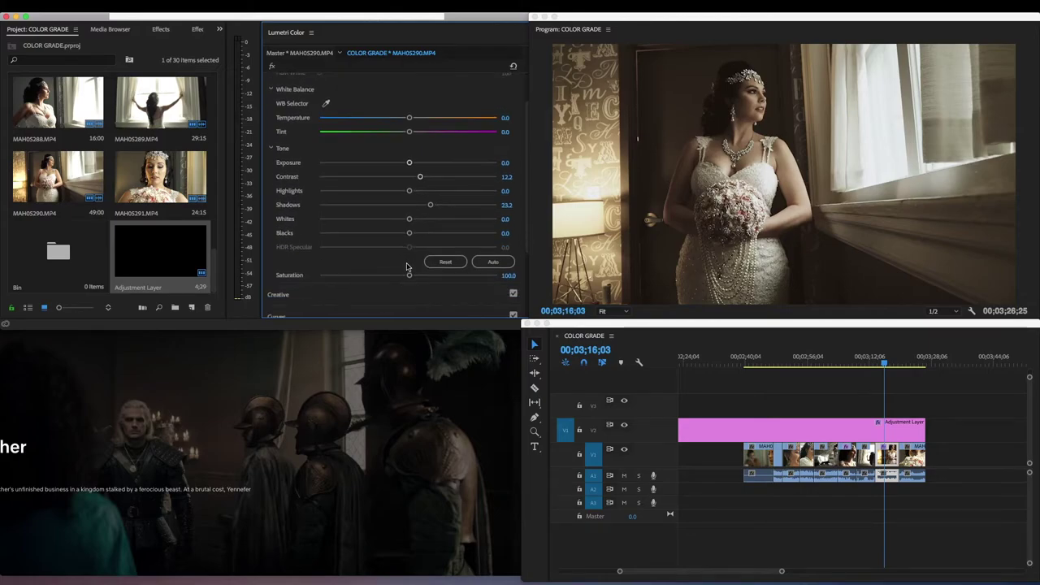
mouse_move(410, 277)
left_mouse_down()
mouse_move(431, 276)
mouse_move(423, 278)
left_mouse_up()
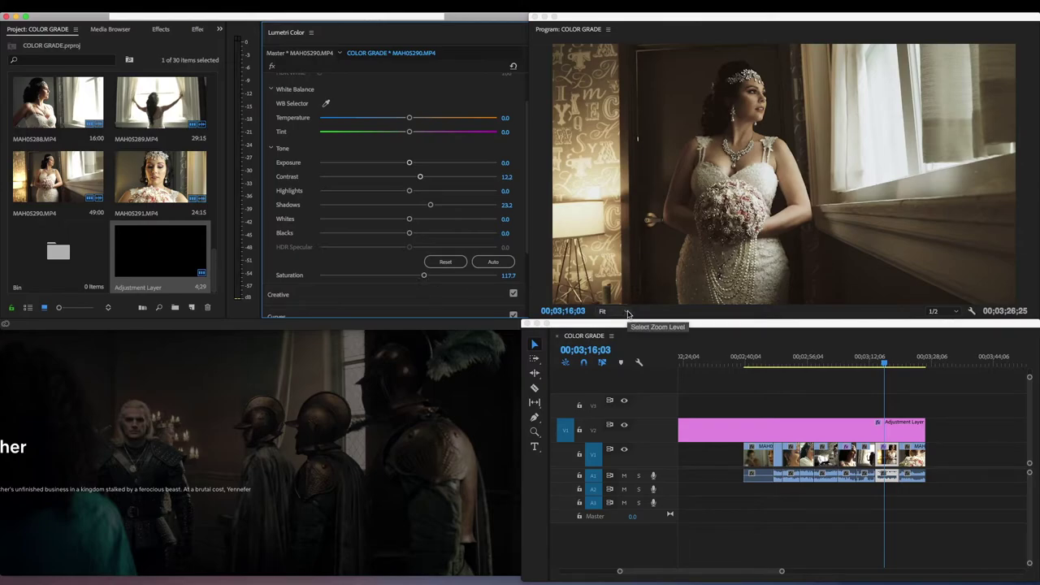
left_click(341, 377)
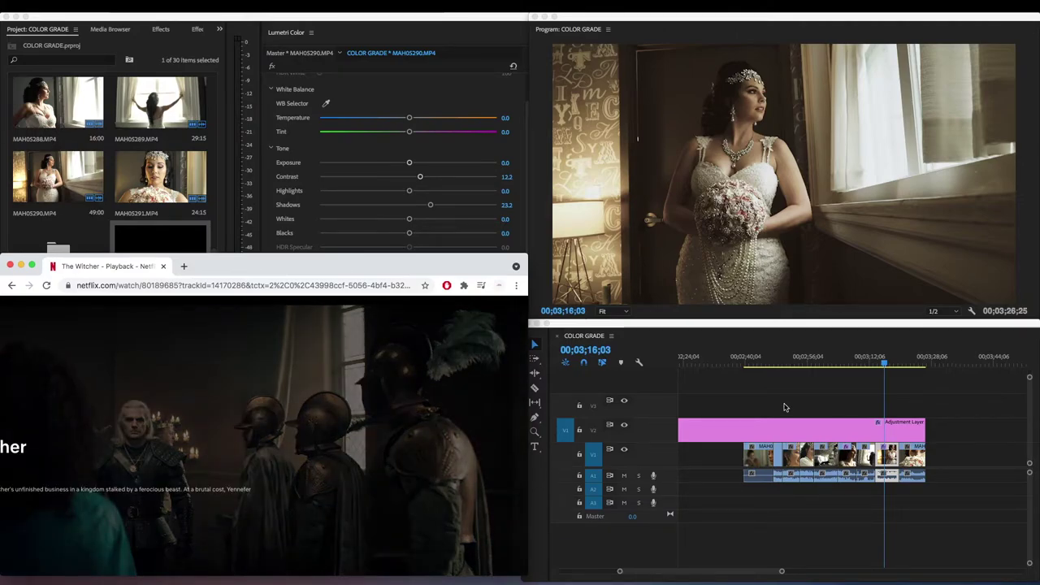
Step: Fit the sequence in the timeline and scrub through the opening clips to the woman-drinking shot
key("backslash")
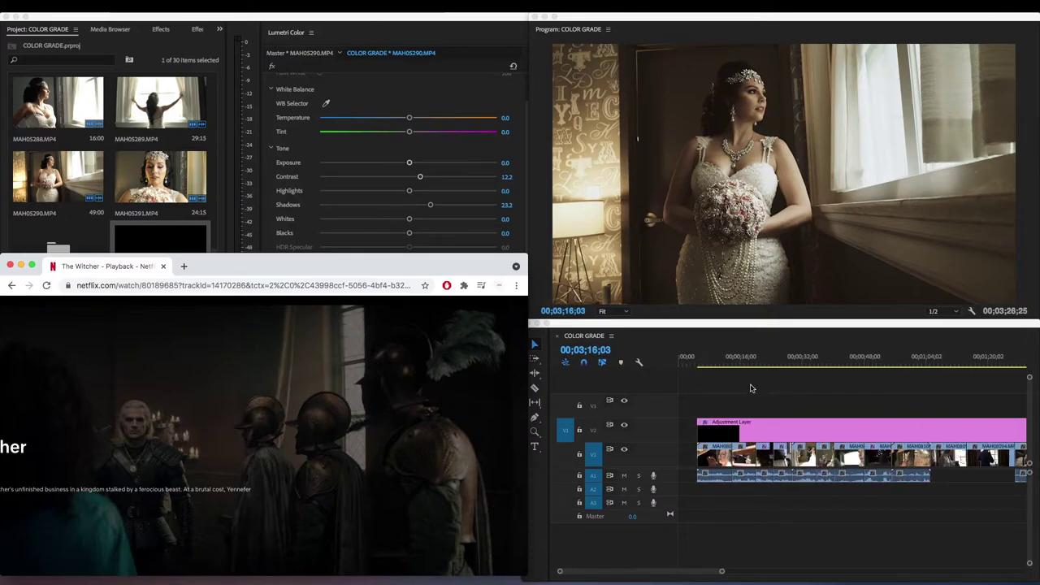
left_click(718, 360)
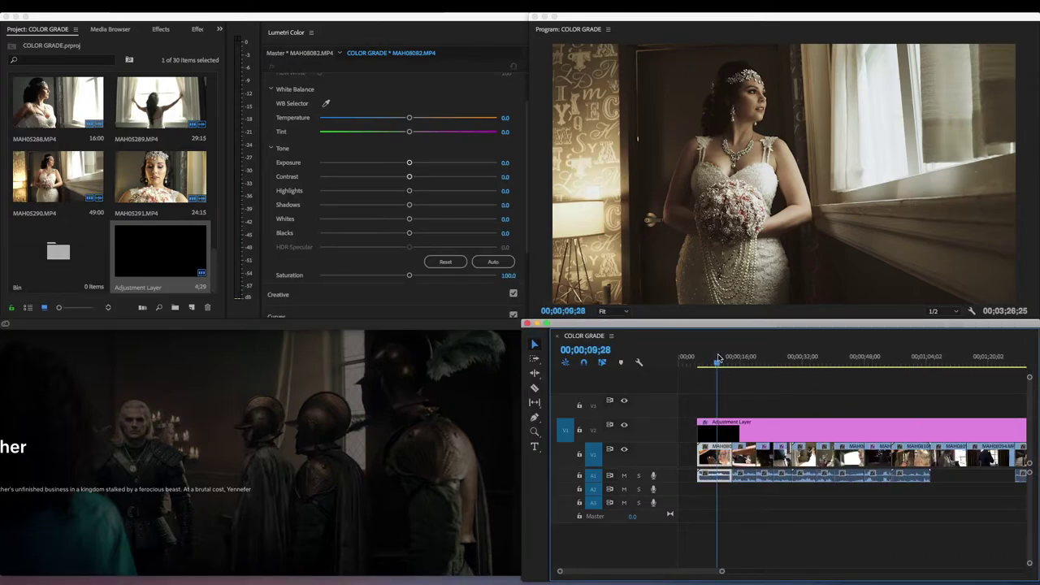
left_click_drag(718, 359, 729, 360)
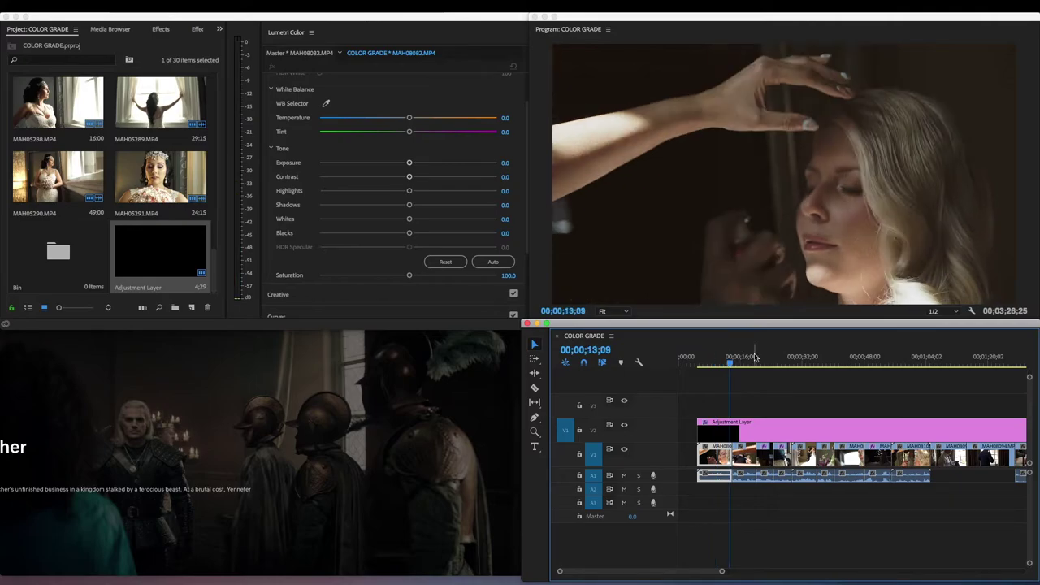
left_click(748, 358)
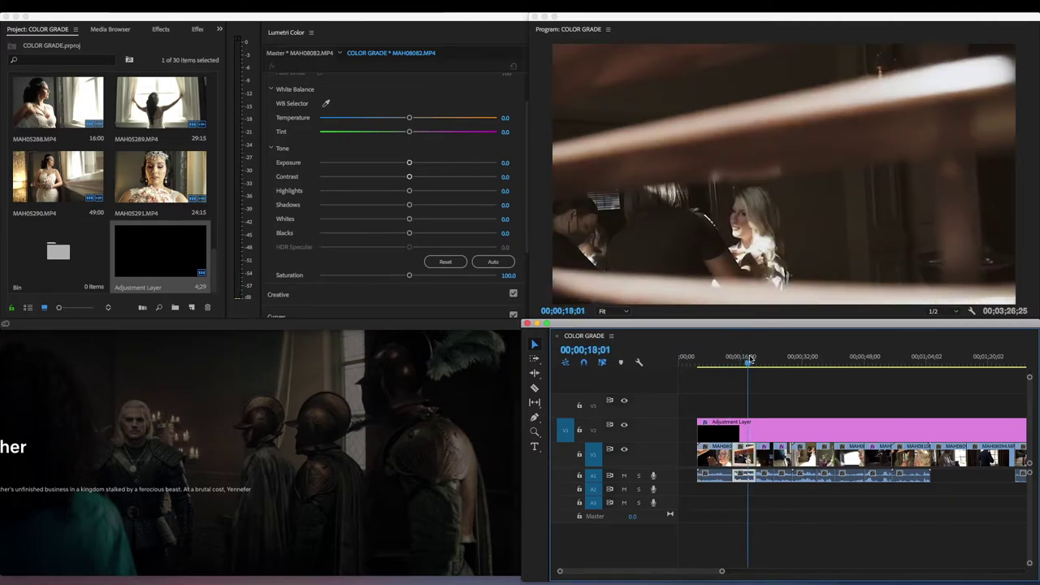
left_click(786, 359)
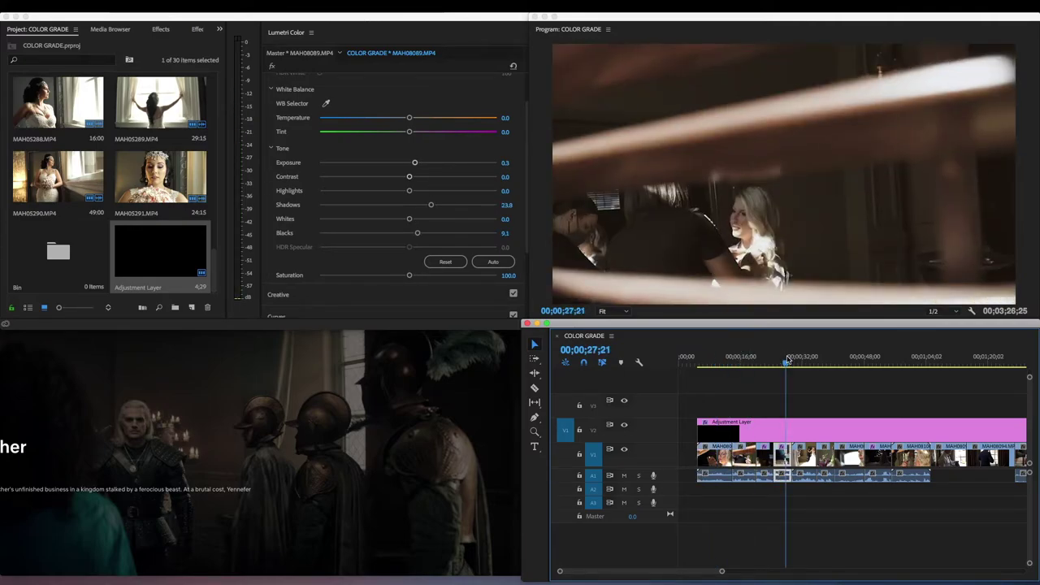
Step: Delete clip MAH08089 and shift the earlier clips right to close the gap
left_click(782, 459)
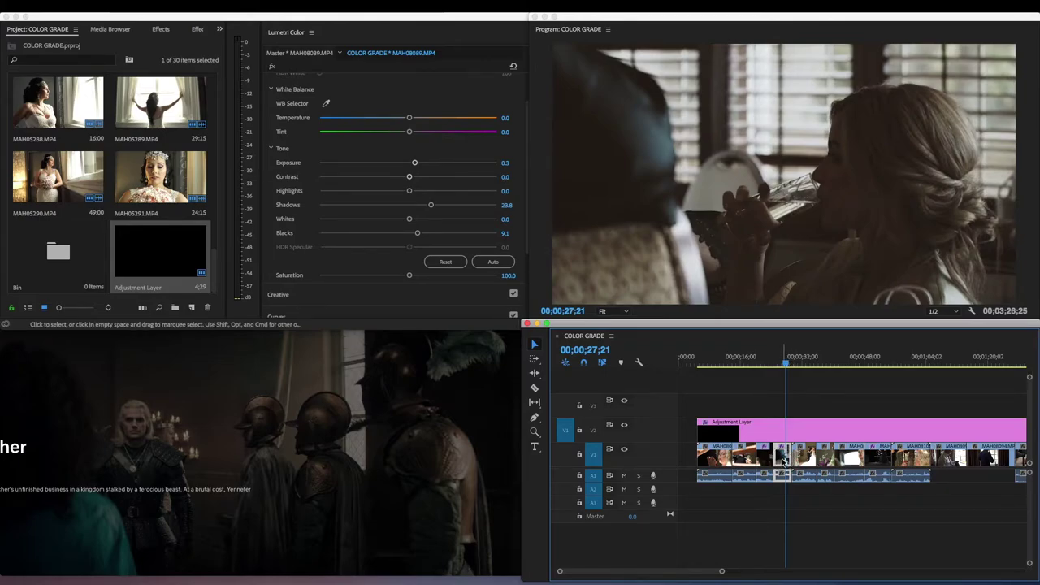
key("Delete")
left_click_drag(782, 460, 734, 458)
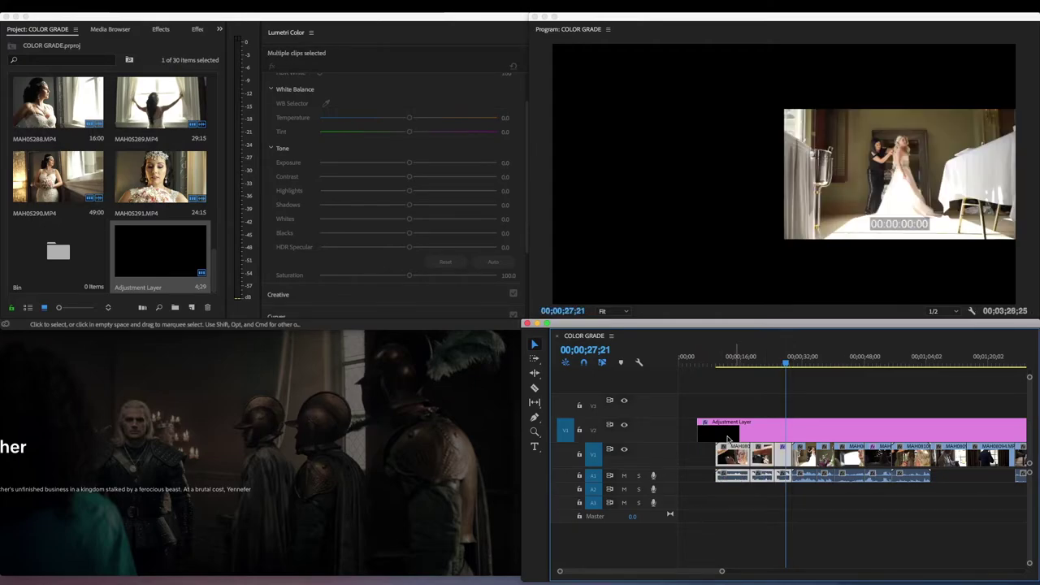
Step: Trim the adjustment layer's left edge to start with the clips and move to 00;00;25;22
left_click_drag(713, 428, 716, 424)
left_click(733, 357)
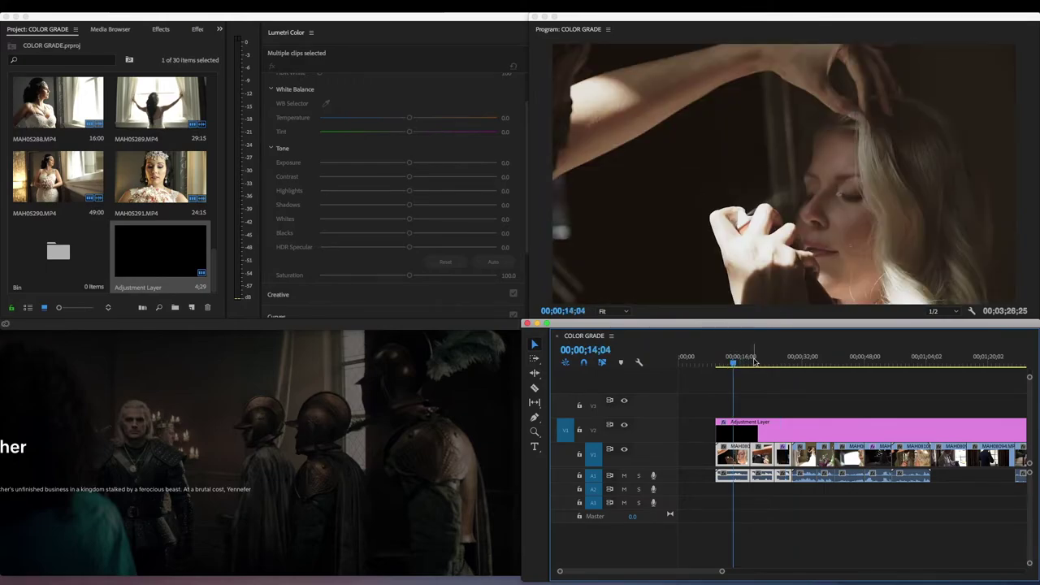
left_click(754, 362)
left_click(780, 363)
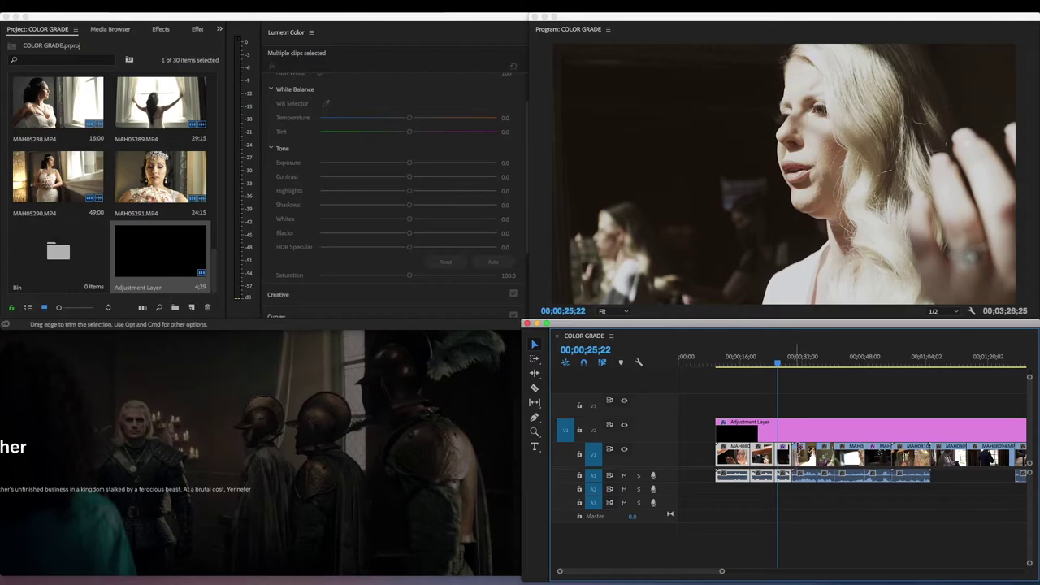
Step: Pull MAH08088's Whites down to roughly -77, then hide the V2 adjustment-layer track
left_click(790, 397)
left_click(785, 460)
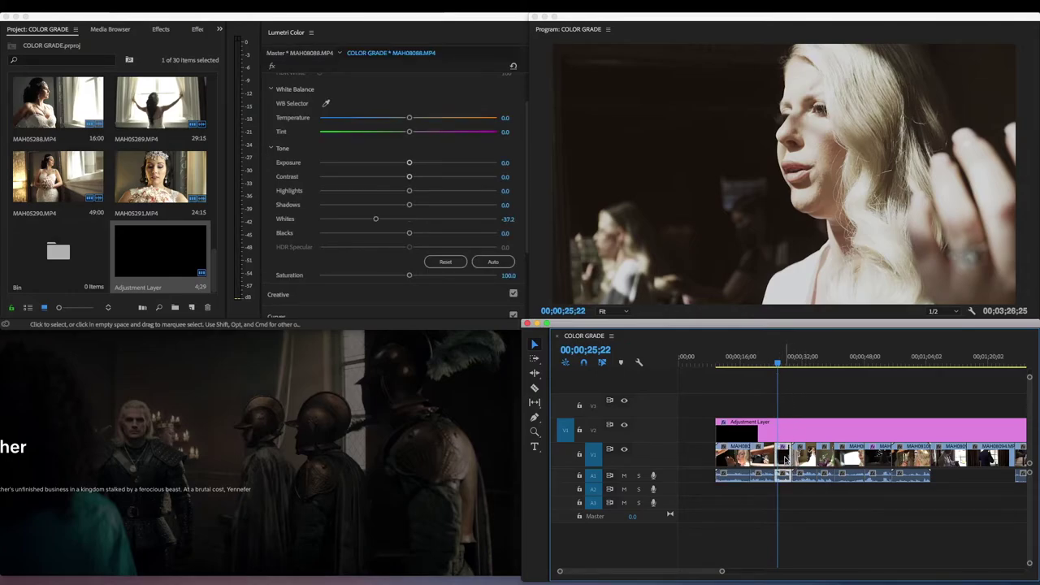
left_click(794, 400)
left_click(782, 460)
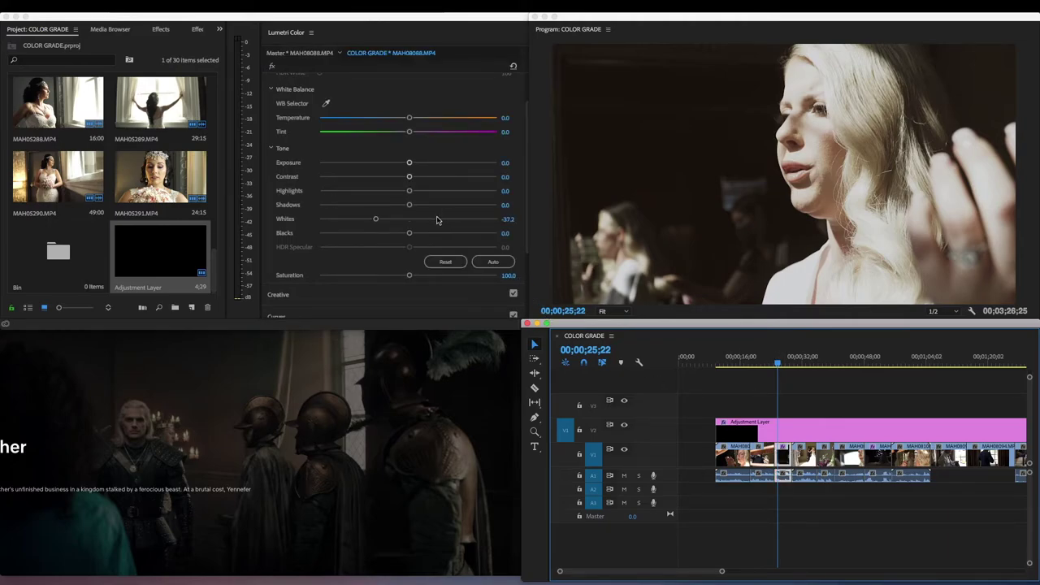
left_click_drag(359, 222, 334, 223)
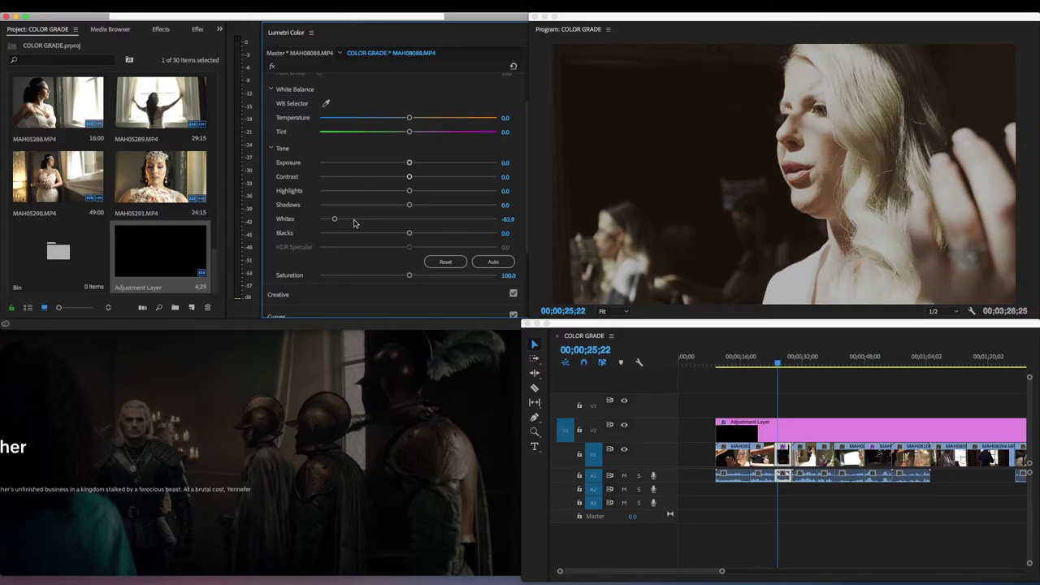
left_click(410, 222)
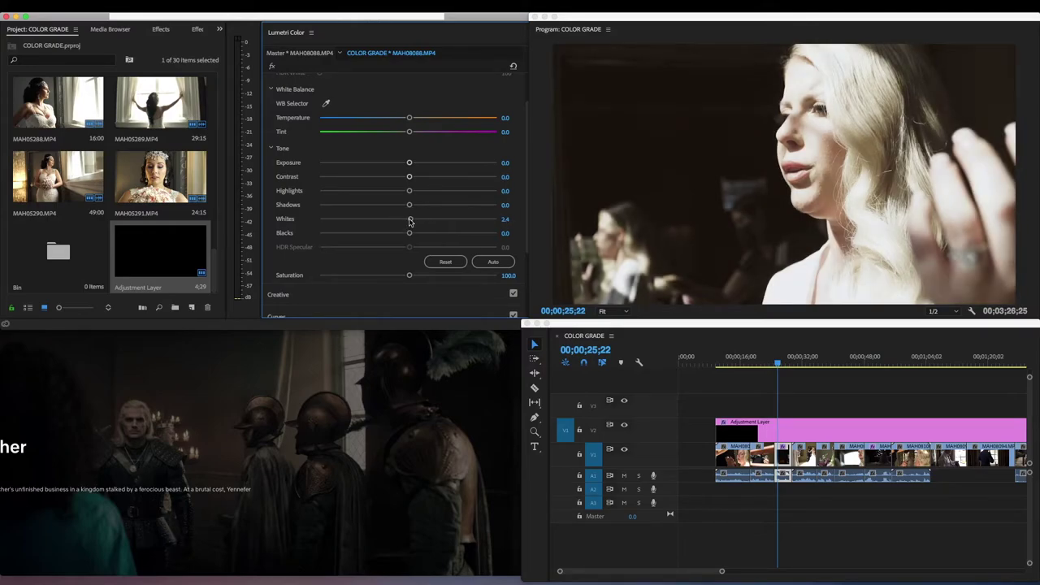
left_click(340, 221)
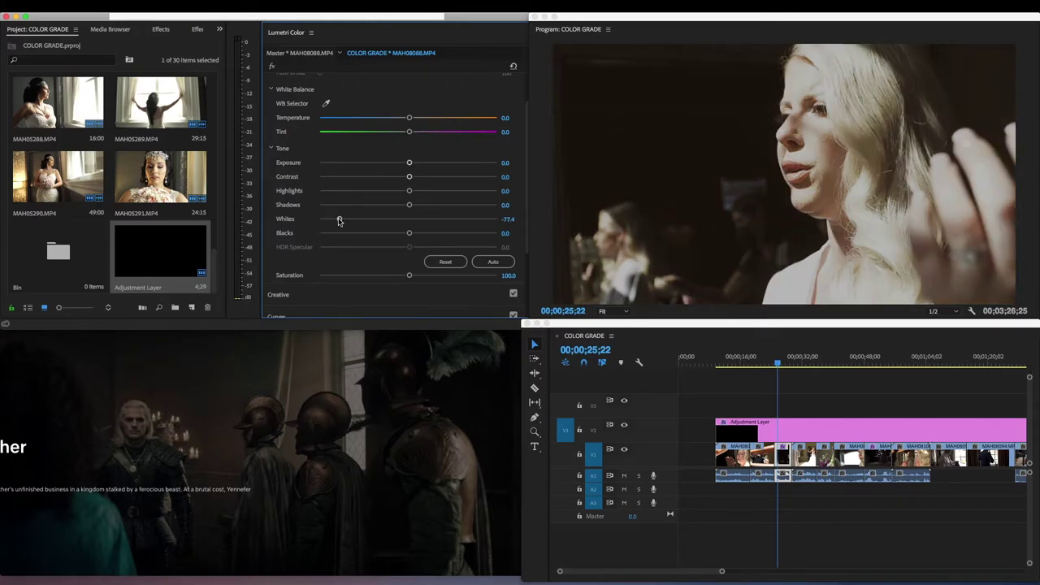
left_click_drag(340, 221, 347, 219)
left_click(624, 424)
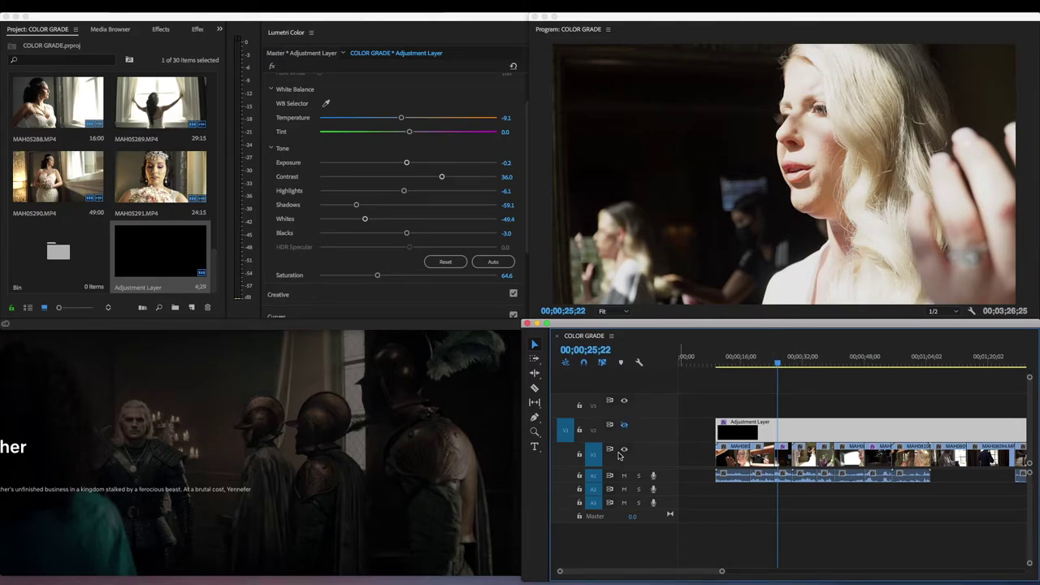
Step: Toggle the adjustment-layer grade on and off, then view 00;00;32;18 beside the Witcher reference
left_click(625, 427)
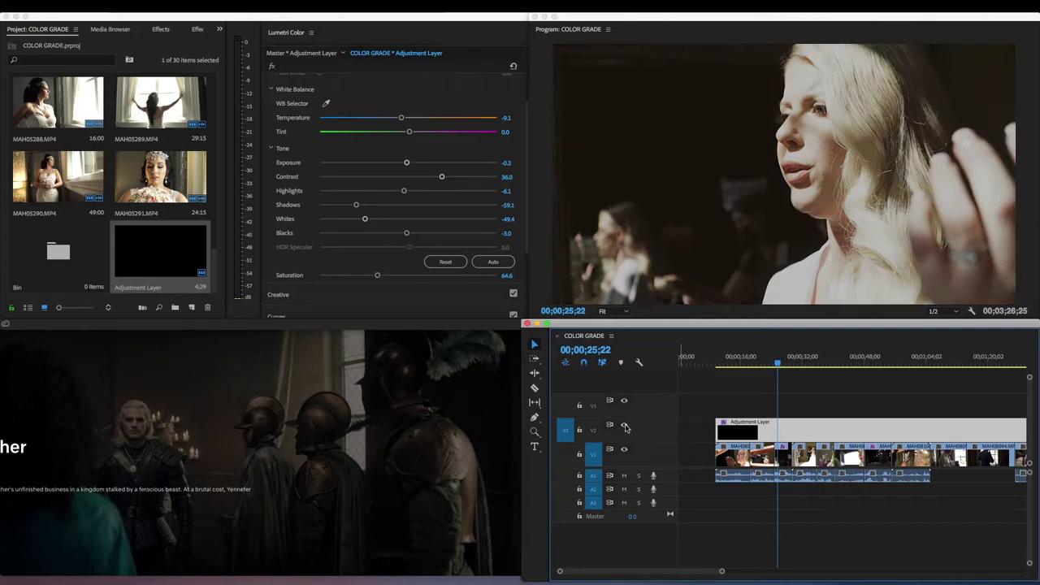
left_click(625, 426)
left_click(625, 426)
left_click(625, 427)
left_click(625, 427)
left_click(624, 426)
left_click(624, 427)
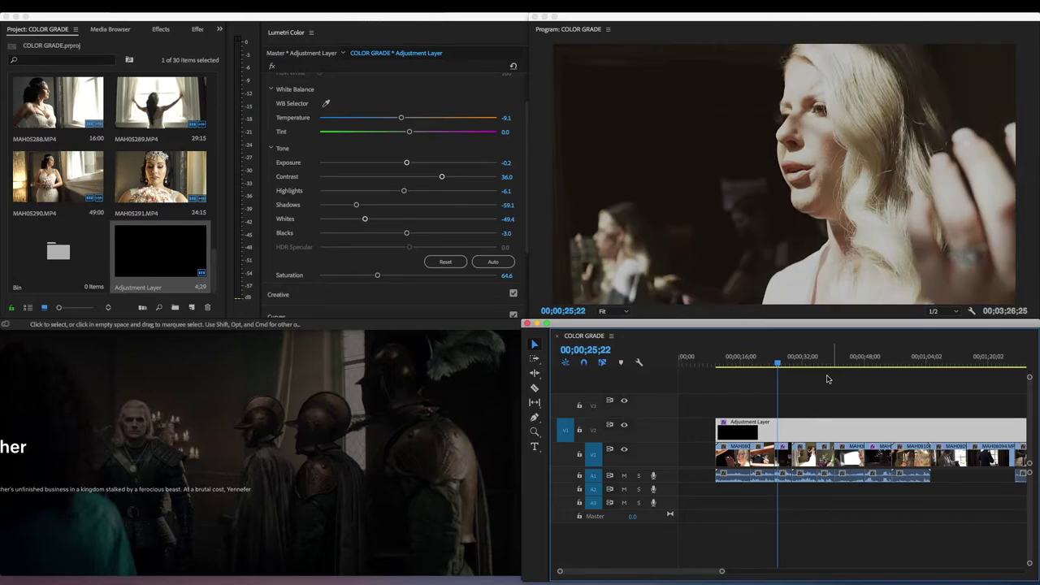
left_click(805, 360)
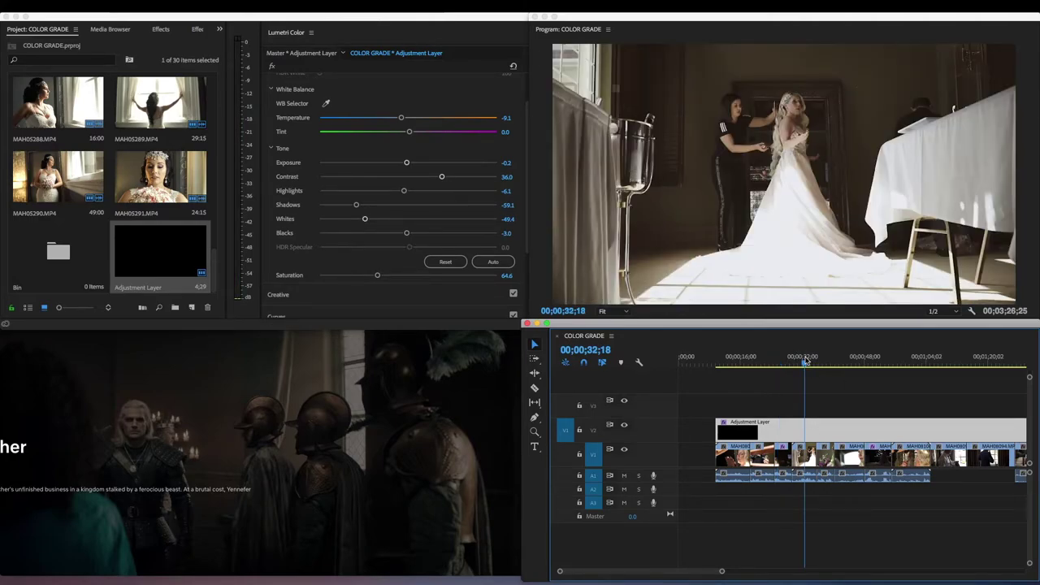
left_click(421, 390)
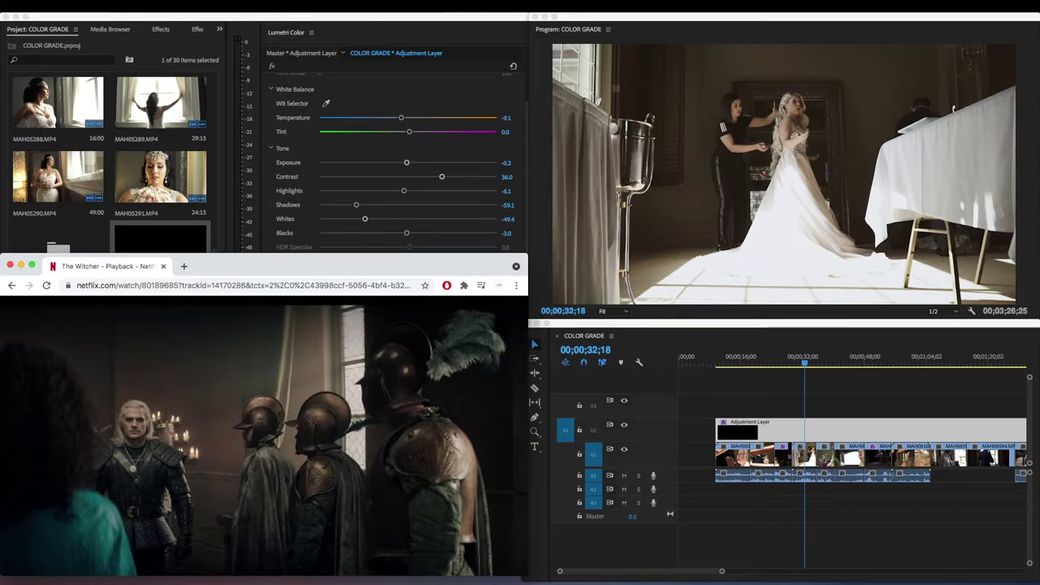
Step: Move the playhead to 00;00;40;00 and select clip MAH08115 on V1
left_click(830, 364)
left_click(827, 364)
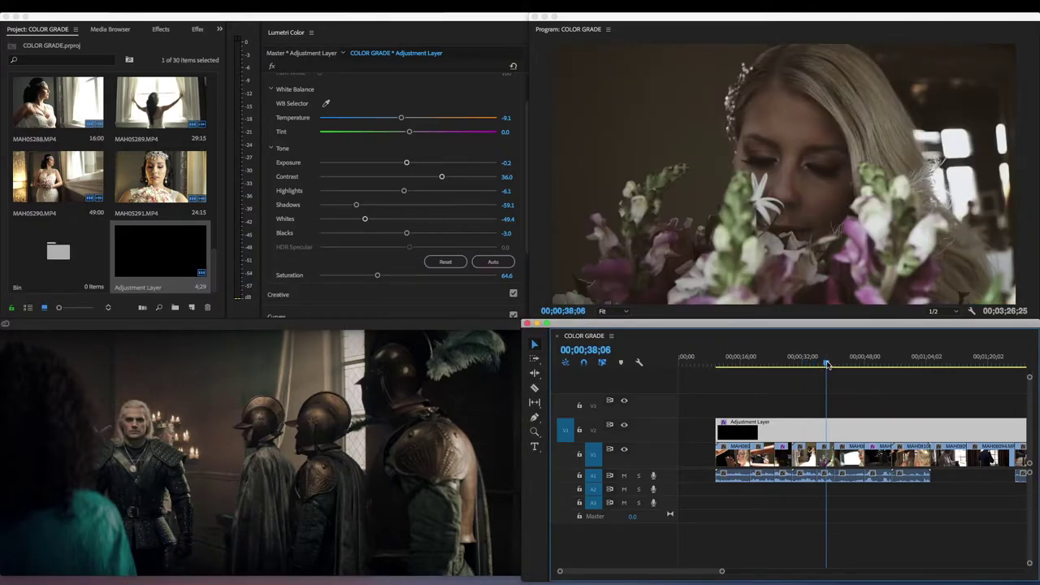
left_click(822, 364)
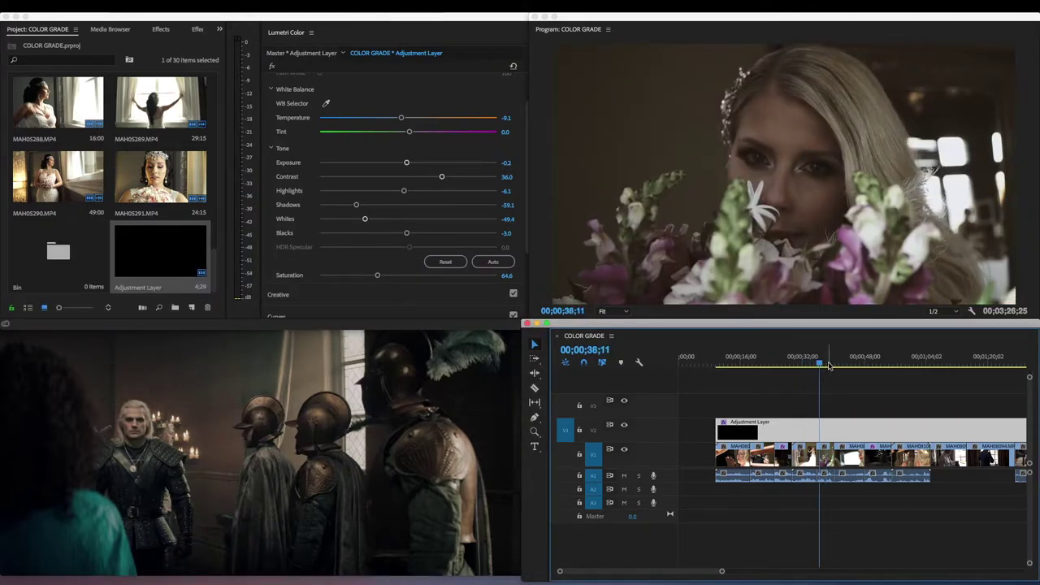
left_click(829, 364)
left_click(833, 363)
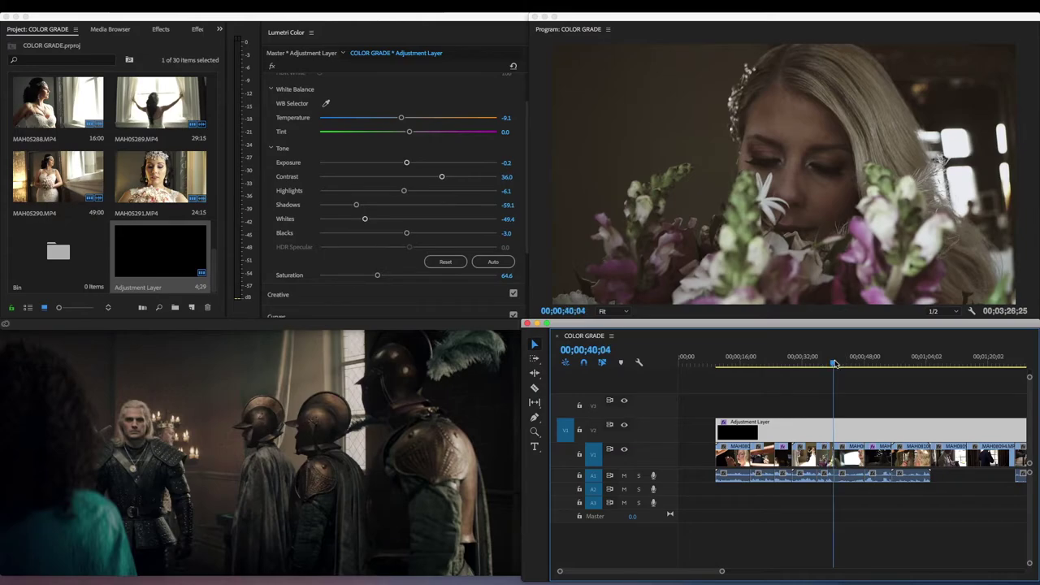
left_click(828, 462)
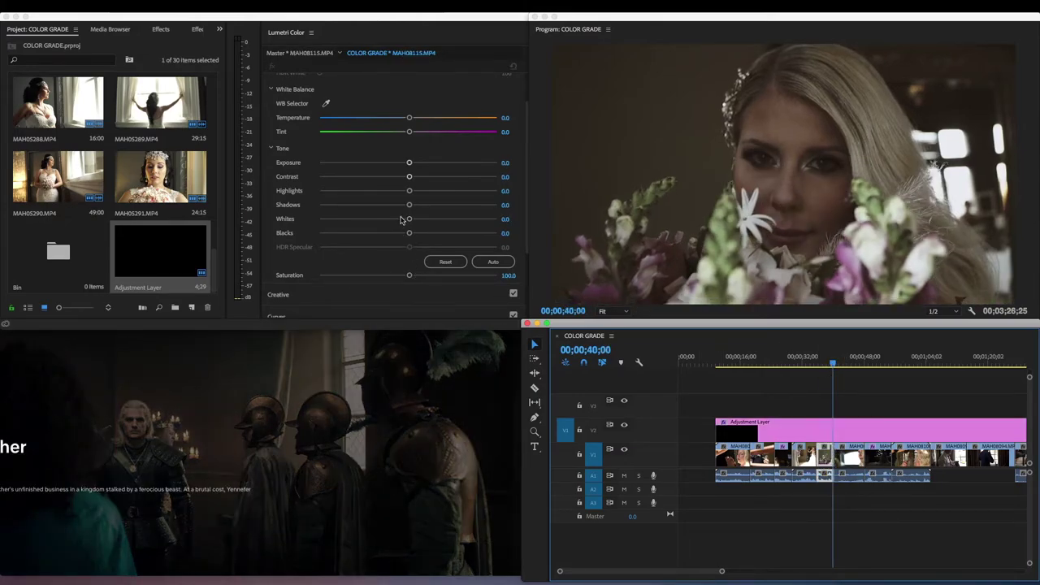
Step: Lift MAH08115's Shadows to 28.0 and lower Whites to -23.8, then play it back
left_click_drag(410, 206, 417, 163)
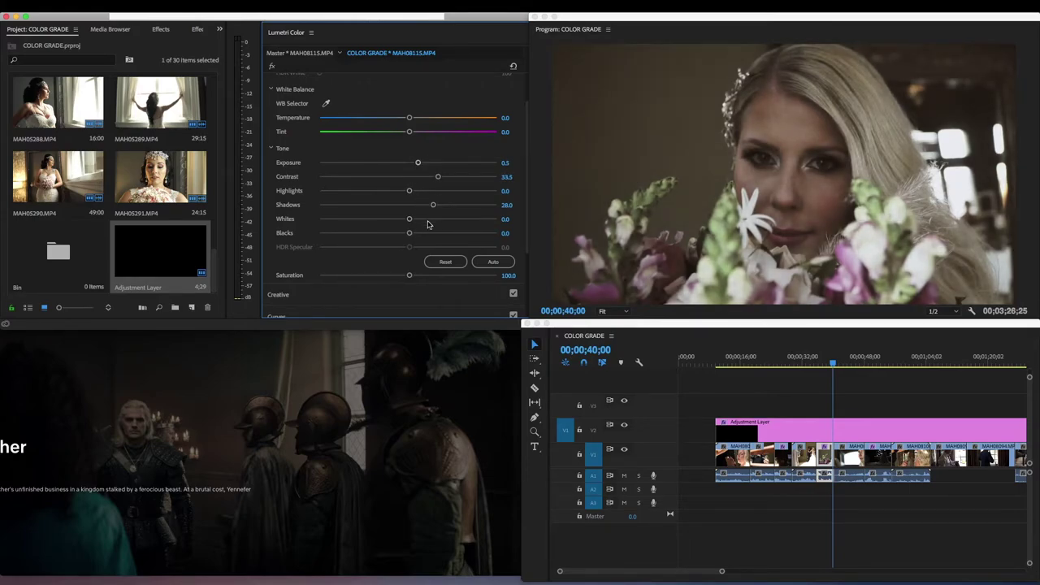
mouse_move(409, 219)
left_mouse_down()
mouse_move(443, 219)
mouse_move(366, 220)
mouse_move(402, 219)
mouse_move(386, 220)
mouse_move(409, 191)
mouse_move(367, 193)
mouse_move(417, 192)
mouse_move(383, 192)
mouse_move(396, 192)
mouse_move(409, 233)
mouse_move(425, 233)
mouse_move(373, 233)
mouse_move(425, 235)
mouse_move(413, 235)
left_mouse_up()
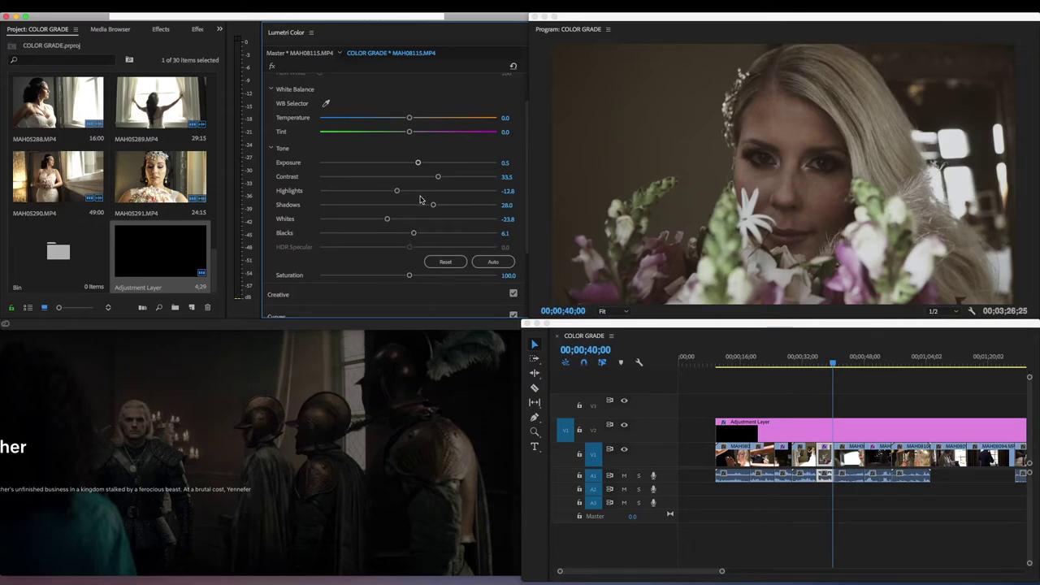
key("space")
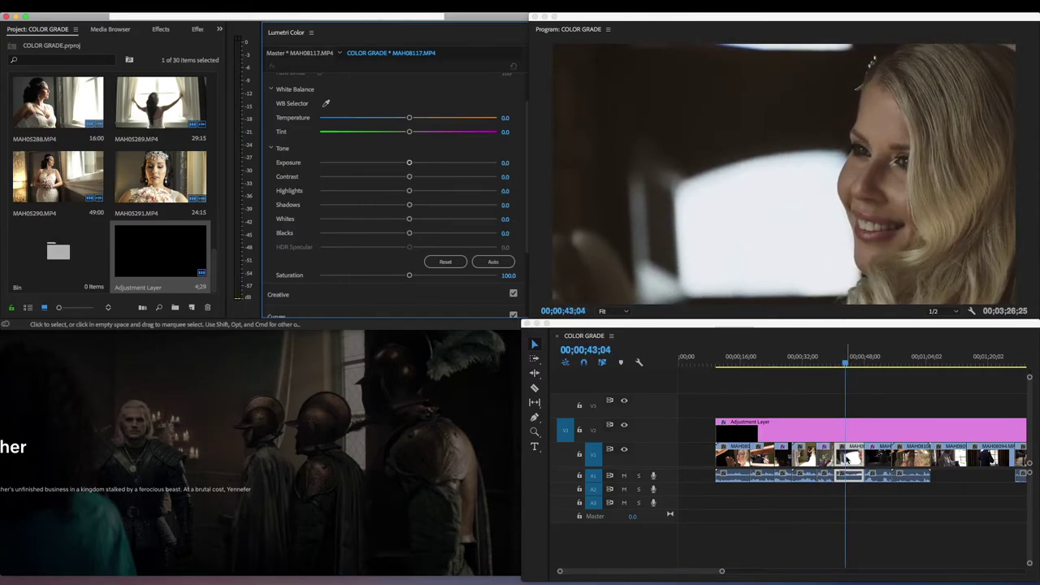
left_click(845, 435)
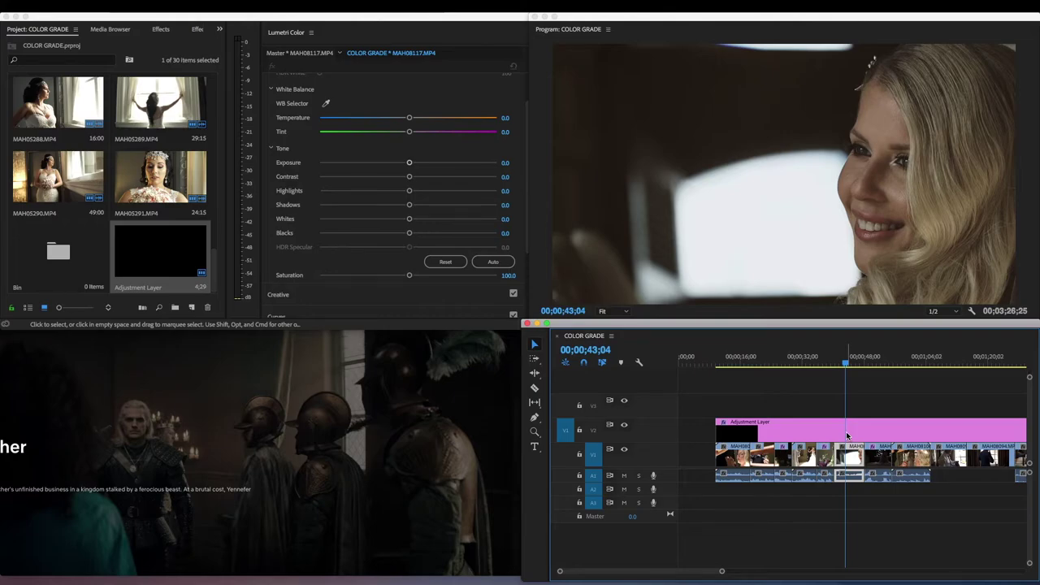
Step: Toggle the V2 adjustment layer's visibility to compare, then select clip MAH08117 on V1
left_click(846, 431)
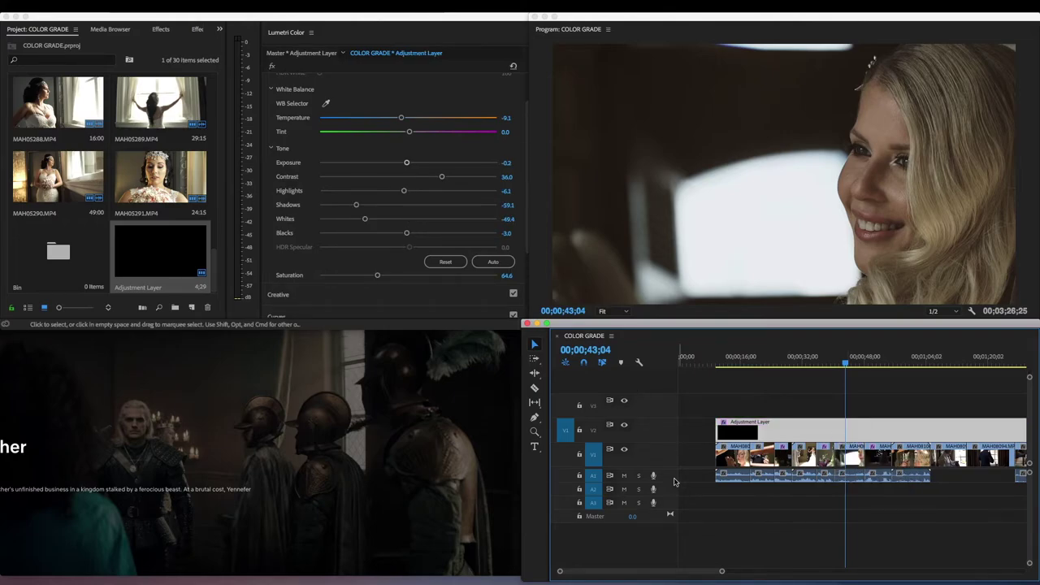
left_click(624, 426)
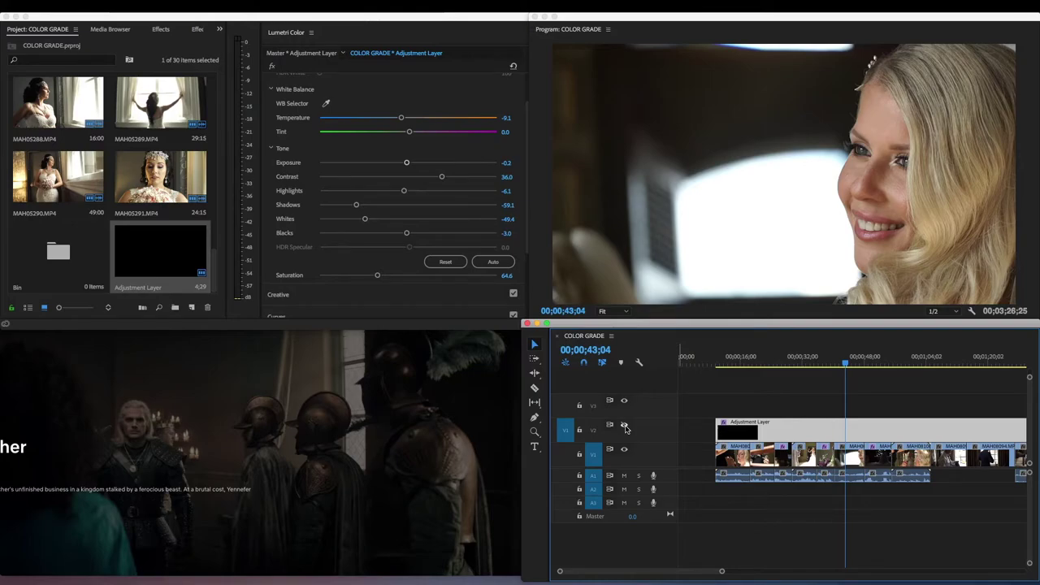
left_click(624, 427)
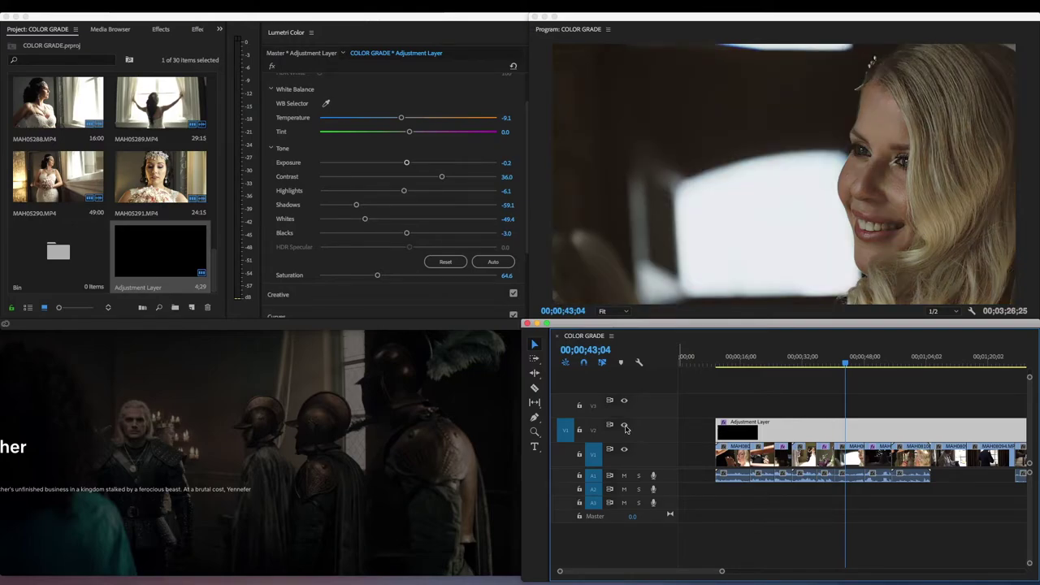
left_click(625, 426)
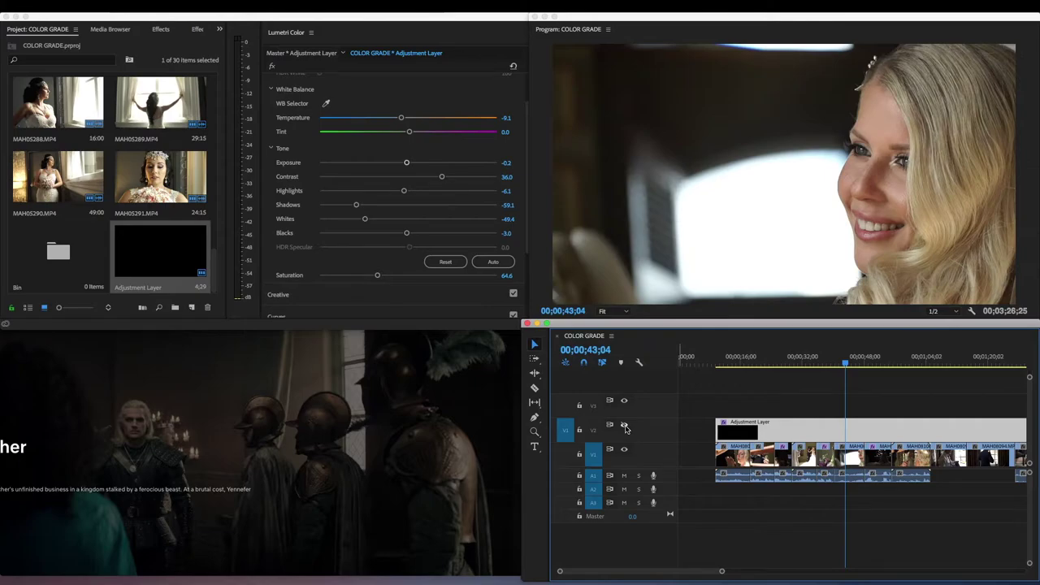
left_click(625, 427)
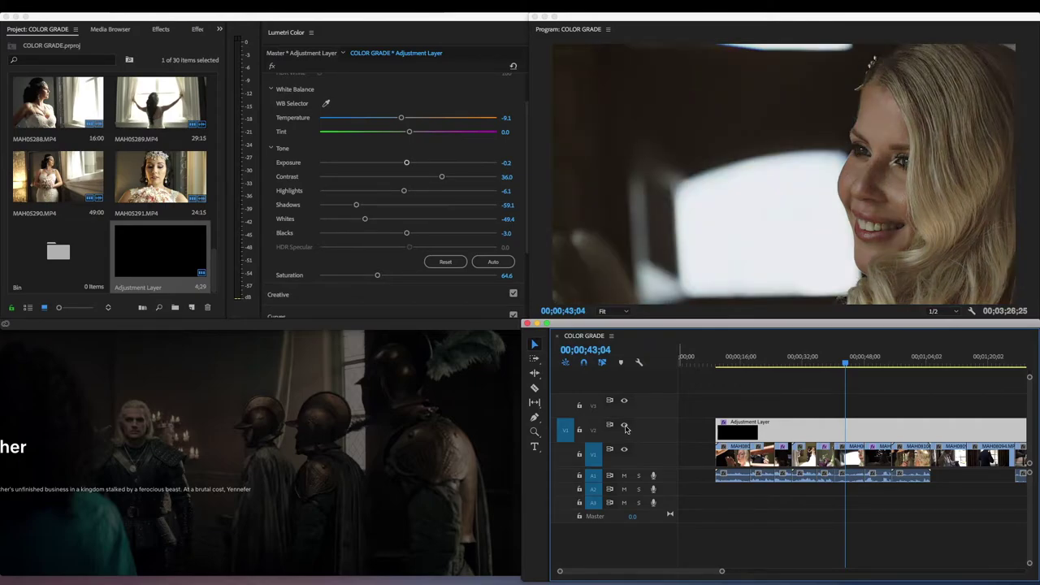
left_click(625, 426)
left_click(850, 459)
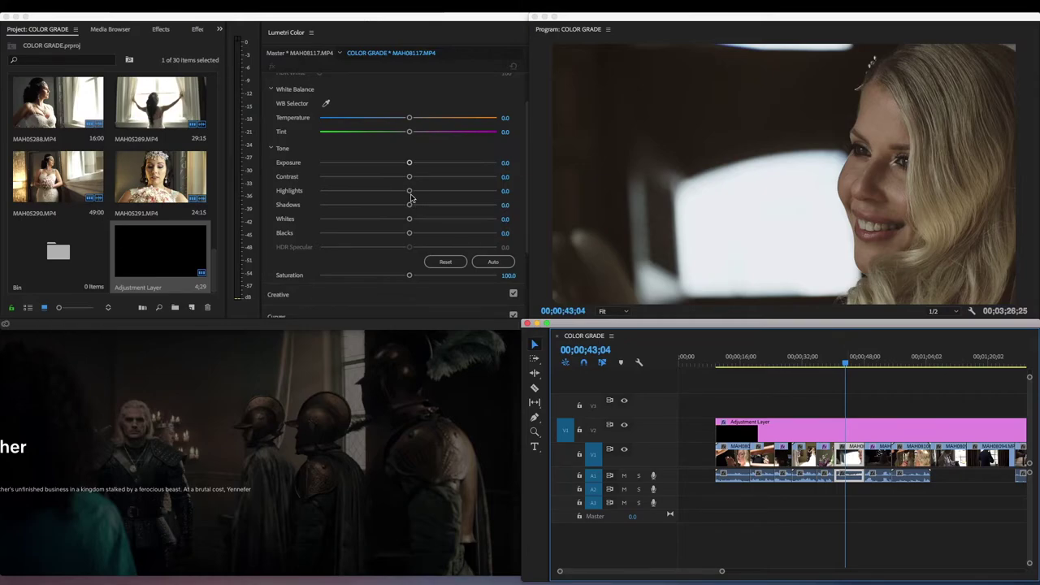
Step: Set MAH08117 to Shadows and Contrast 26.2, Blacks -13.4, Saturation 116.5, Highlights -9.8
left_click_drag(409, 206, 431, 205)
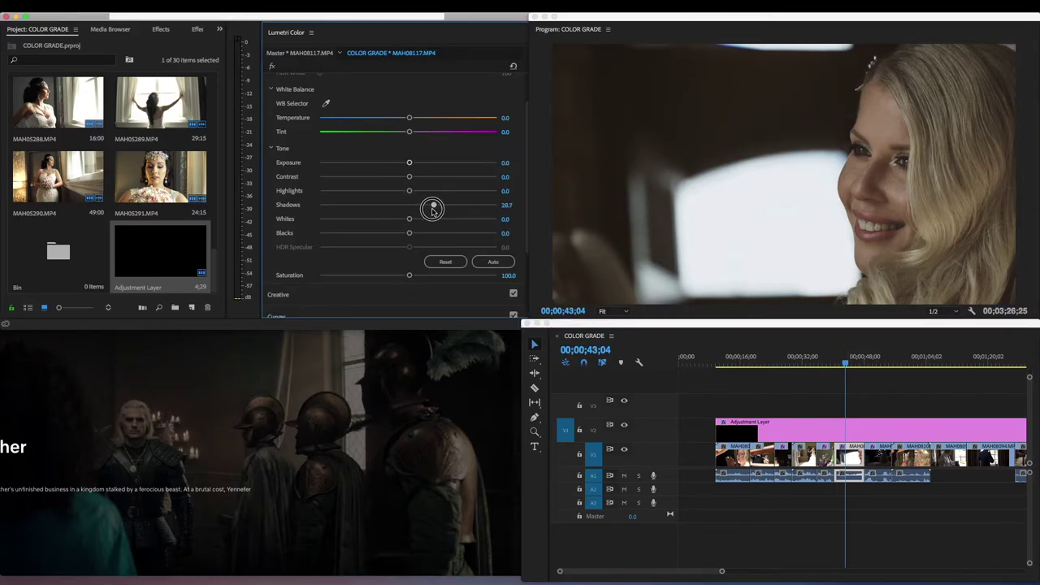
left_click_drag(409, 177, 432, 177)
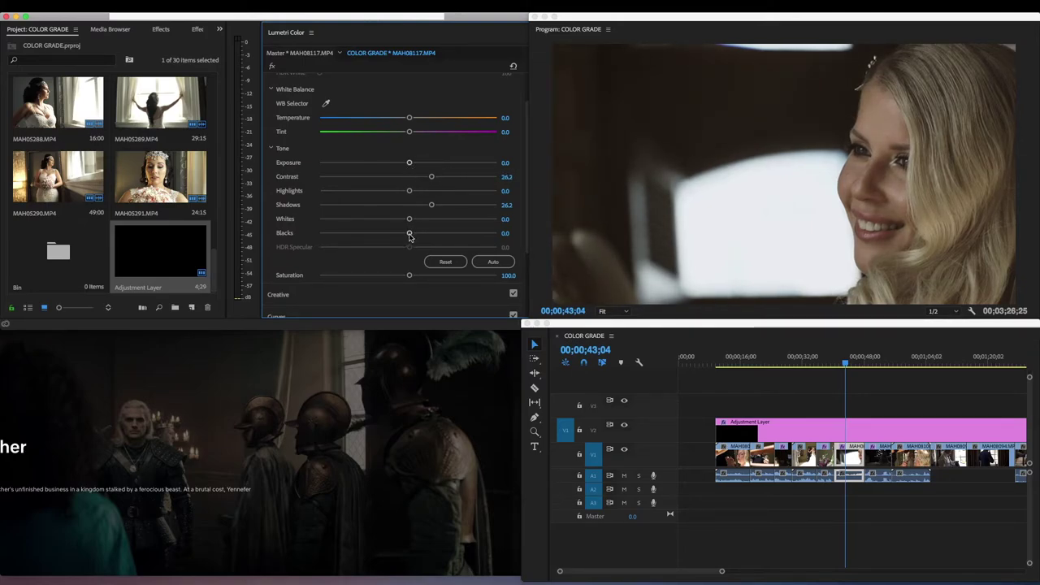
mouse_move(409, 233)
left_mouse_down()
mouse_move(393, 235)
mouse_move(425, 233)
mouse_move(396, 235)
left_mouse_up()
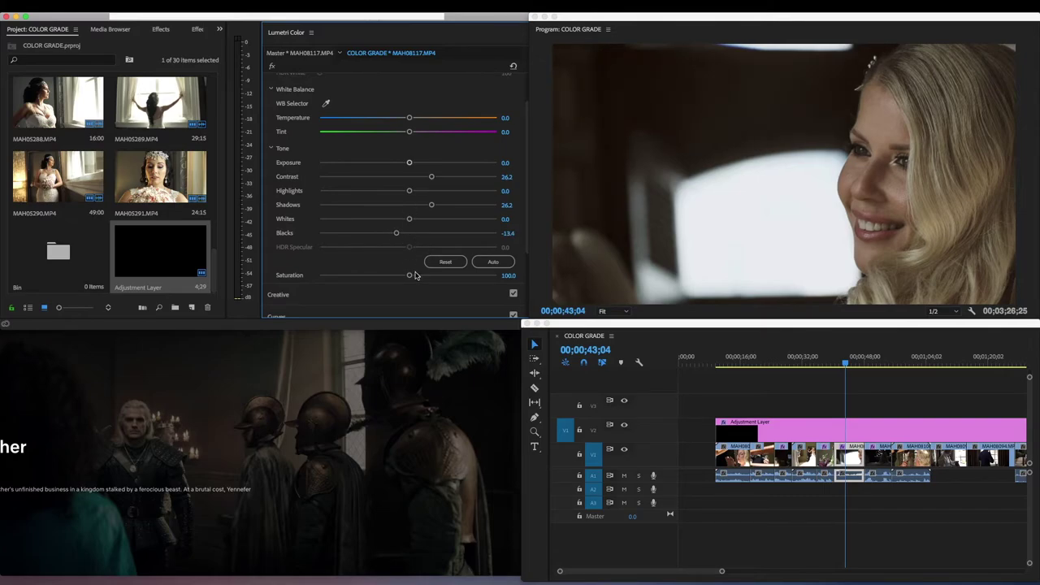
left_click_drag(409, 278, 423, 276)
left_click_drag(410, 192, 404, 166)
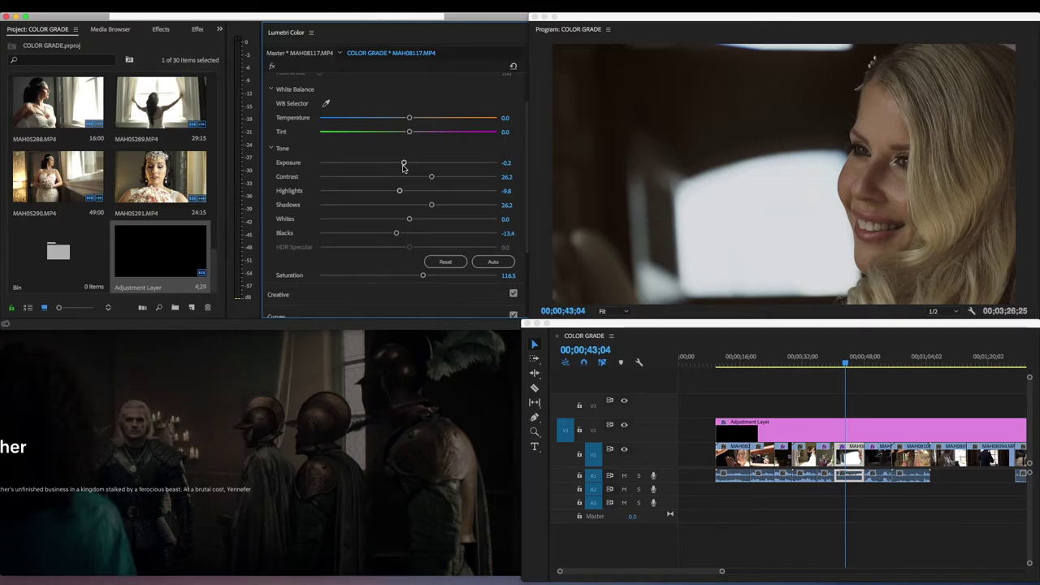
left_click(872, 357)
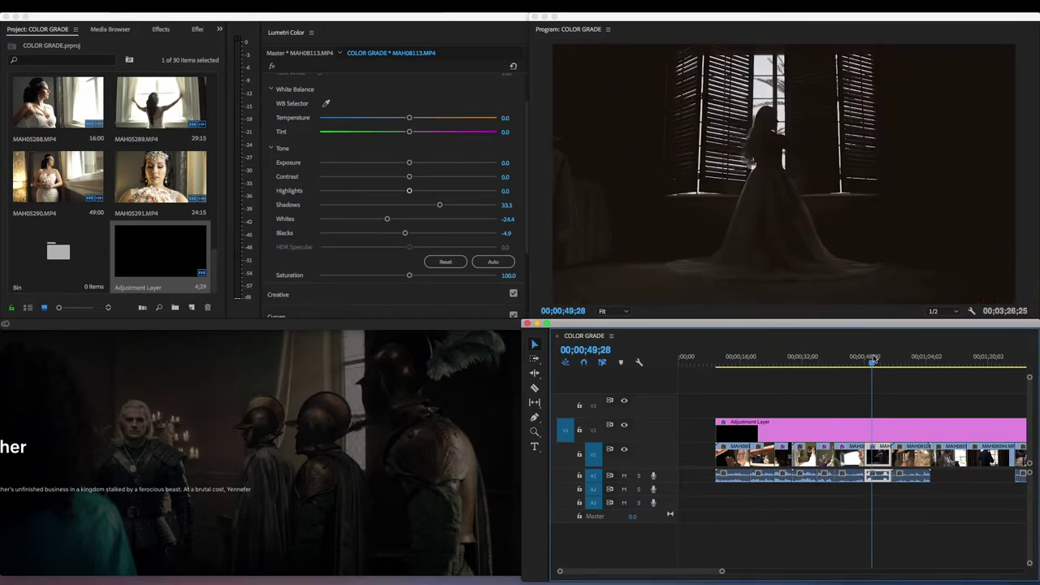
Step: Save the project and grade MAH08113 to Contrast 12.8, Exposure 2.0, Shadows 6.7, Blacks -6.1
key("super+s")
left_click_drag(409, 178, 443, 165)
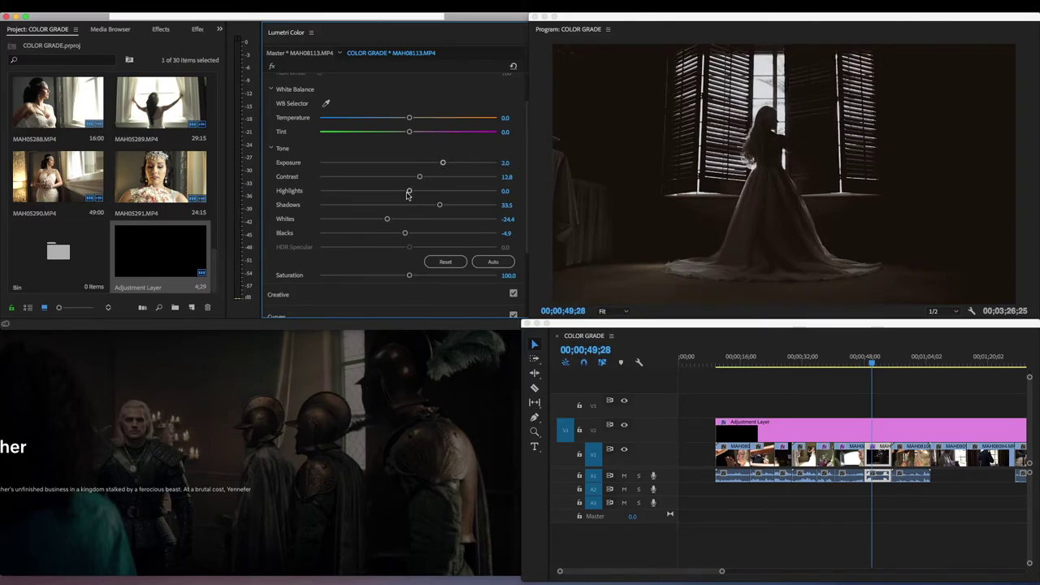
left_click_drag(440, 209, 402, 235)
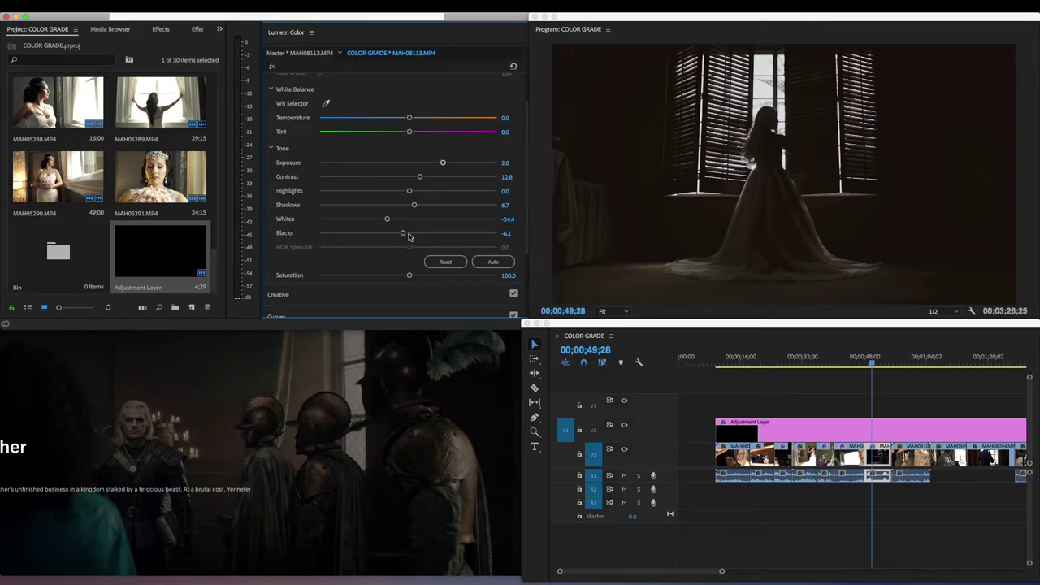
left_click(909, 360)
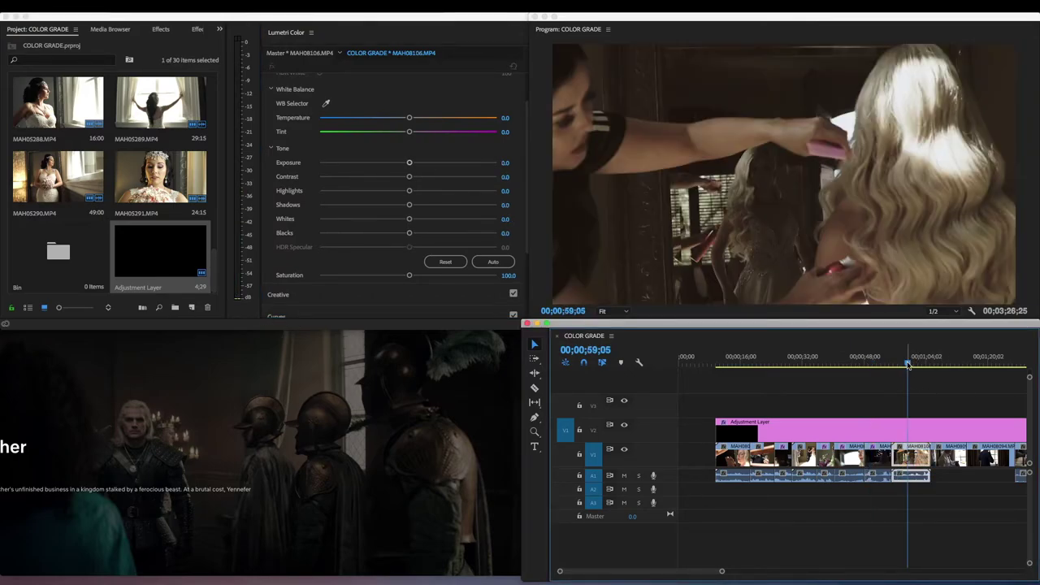
Step: Scrub through hair-styling clip MAH08106, drop its Shadows to -4.9, and compare with the Witcher frame
left_click_drag(908, 363, 918, 363)
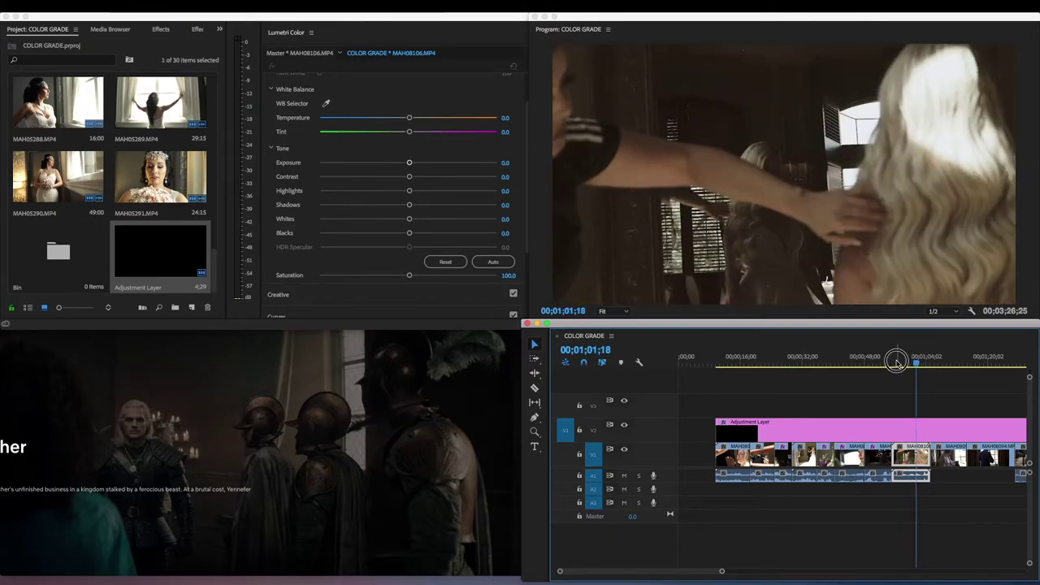
left_click(896, 361)
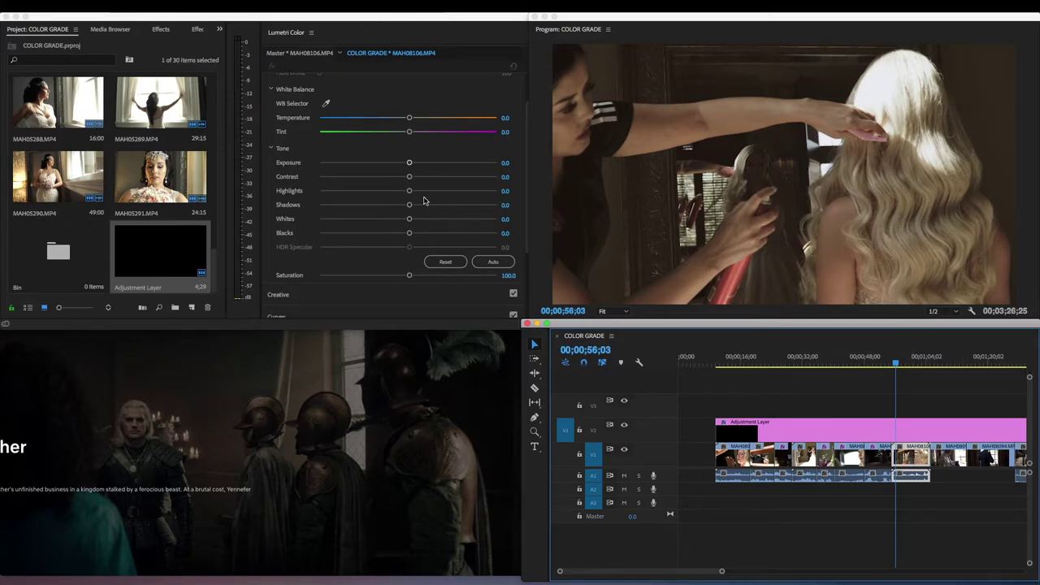
mouse_move(410, 206)
left_mouse_down()
mouse_move(439, 204)
mouse_move(366, 204)
mouse_move(404, 205)
left_mouse_up()
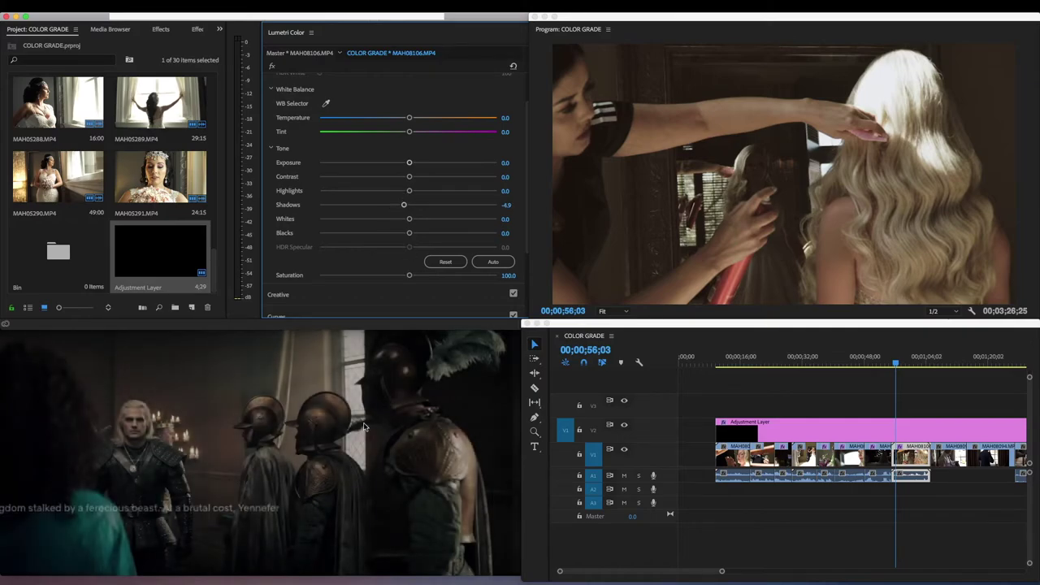
left_click(390, 420)
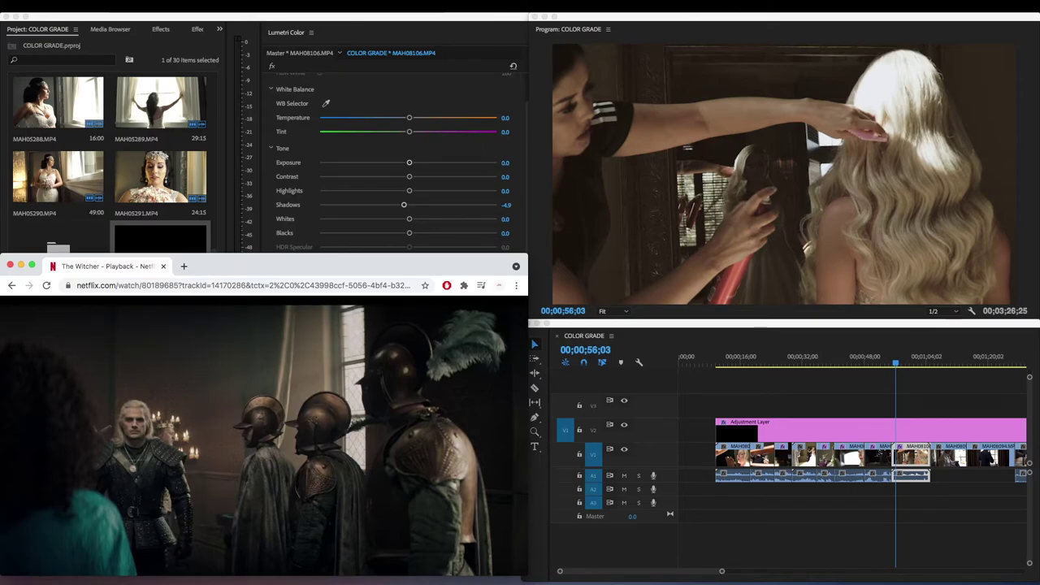
Step: Switch between Premiere and the Netflix Witcher reference, ending on clip MAH08082 at 00;00;15;20
left_click(805, 358)
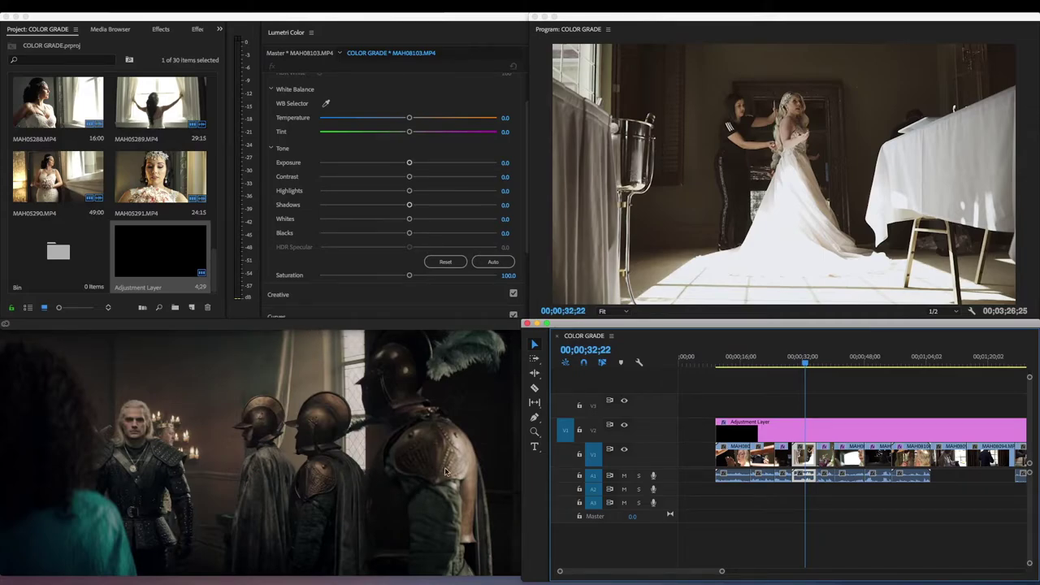
left_click(449, 422)
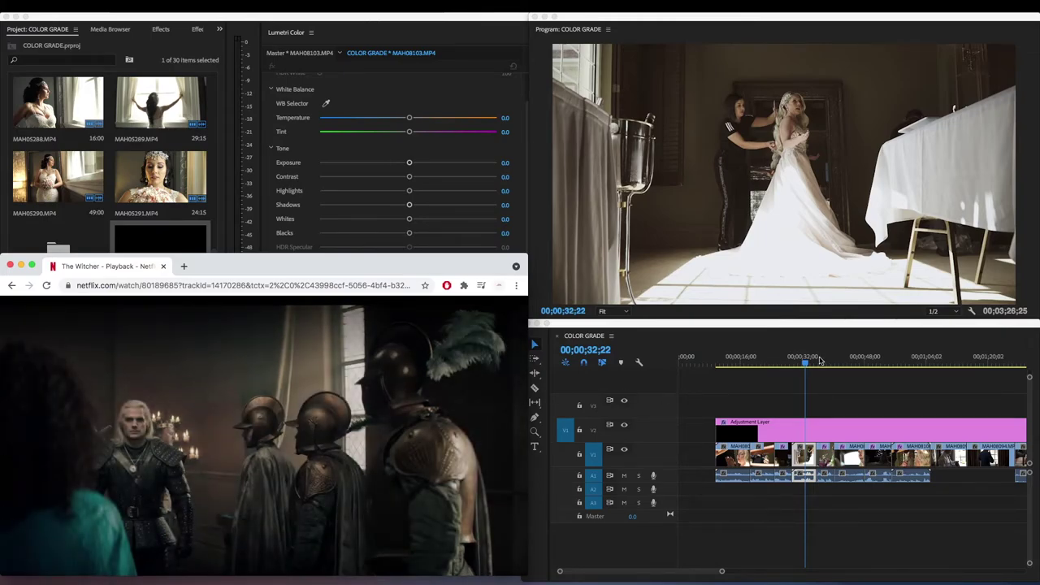
left_click(741, 361)
Step: Cue the bride-touching-her-head shot near 00;00;15;20 and enlarge the Netflix reference window
left_click(739, 364)
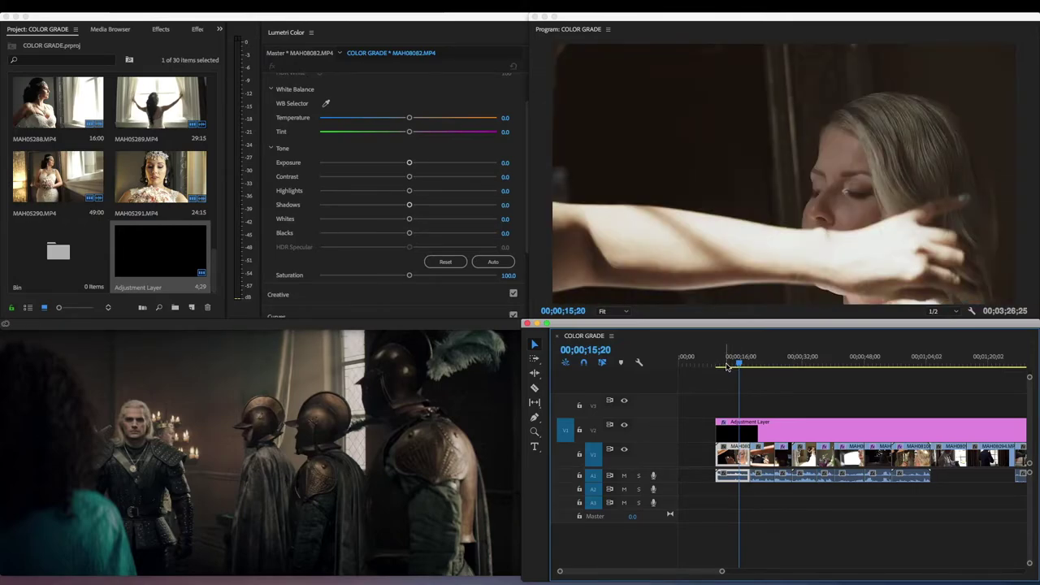
left_click_drag(727, 366, 741, 364)
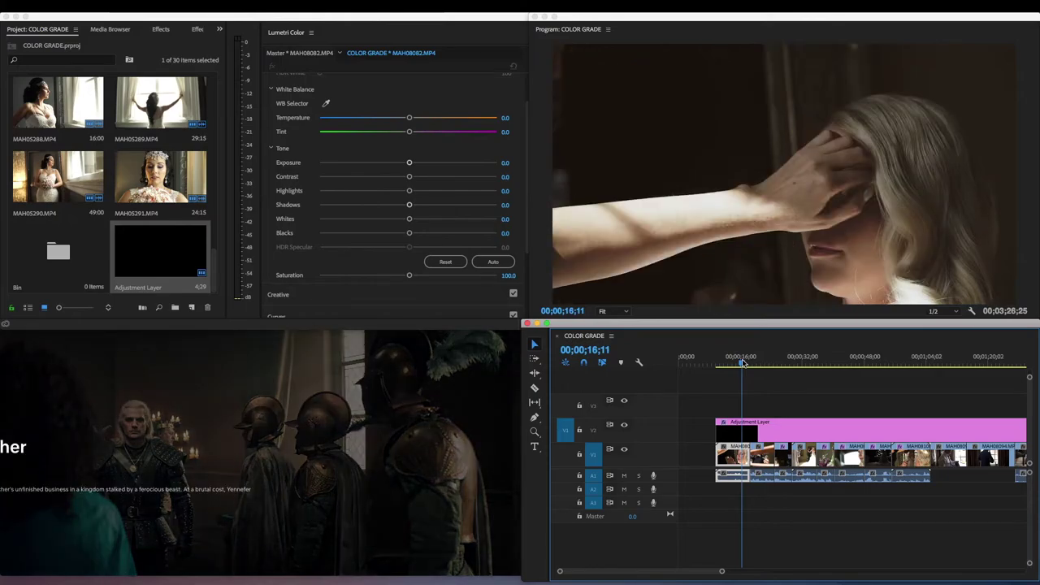
left_click(171, 414)
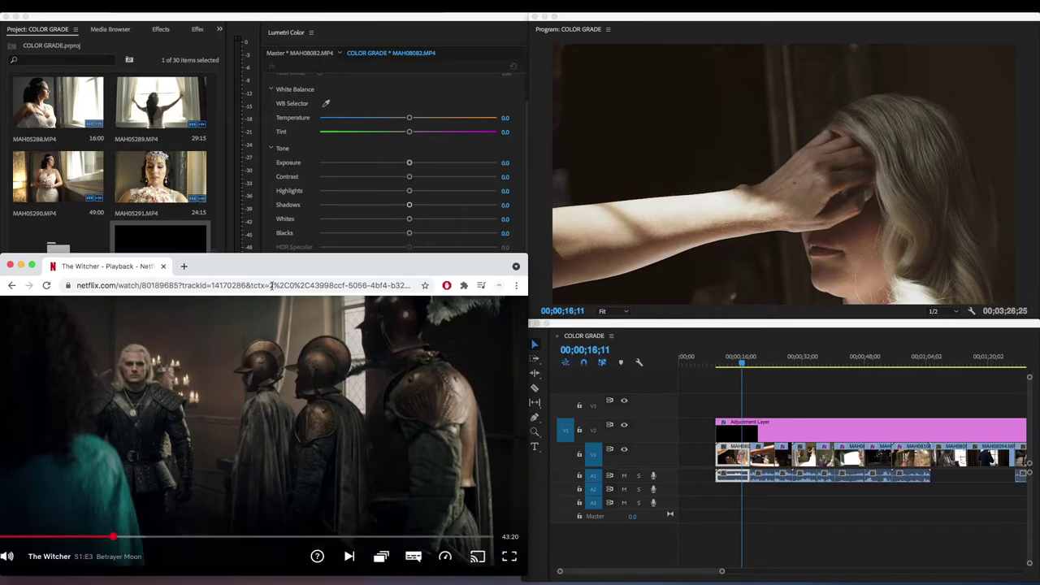
left_click_drag(299, 254, 295, 196)
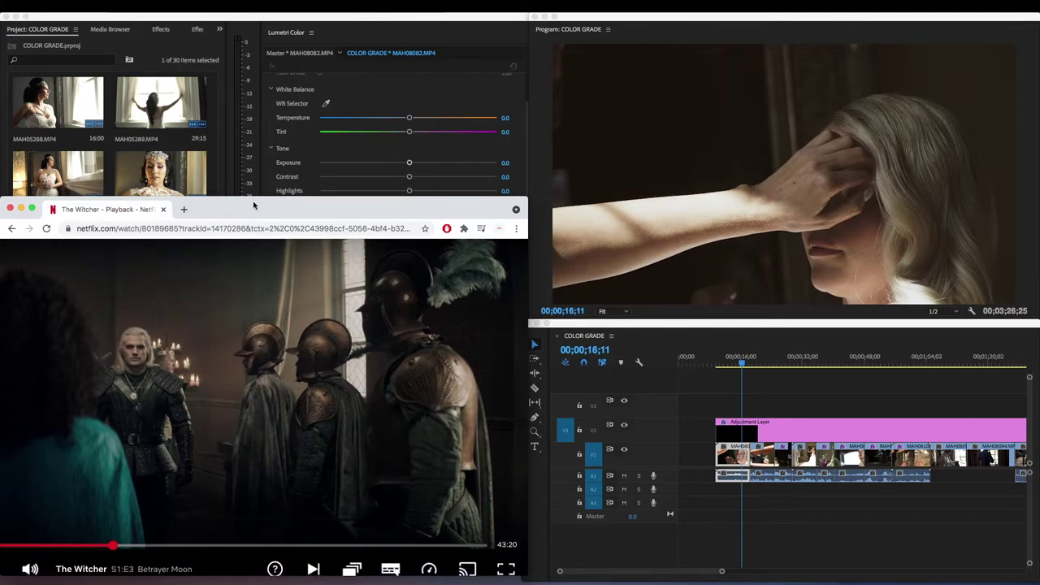
Step: Seek the Witcher episode to a darker banquet-hall frame, then return to the timeline at 00;00;11;10
left_click(100, 548)
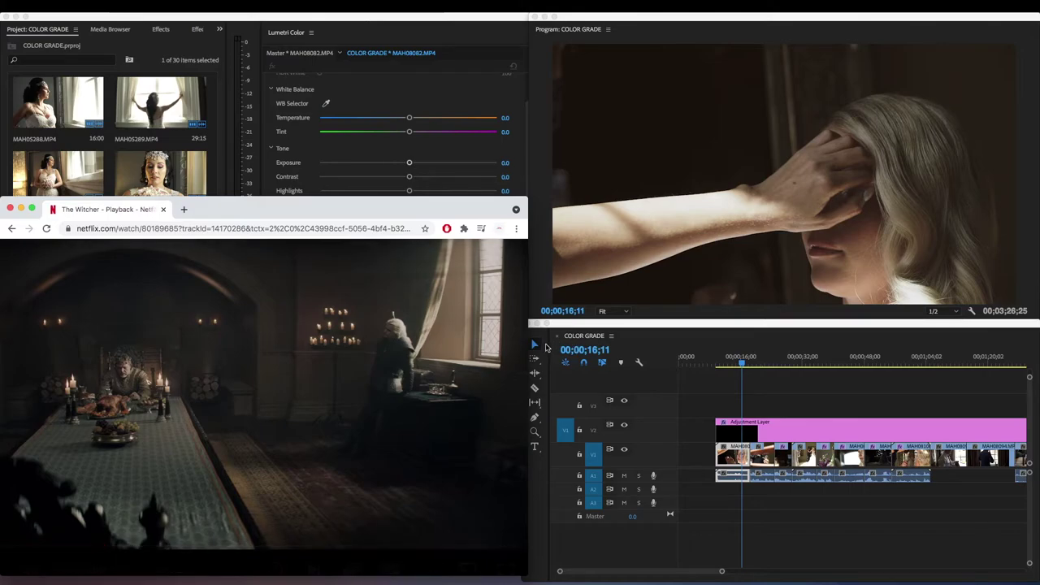
mouse_move(498, 311)
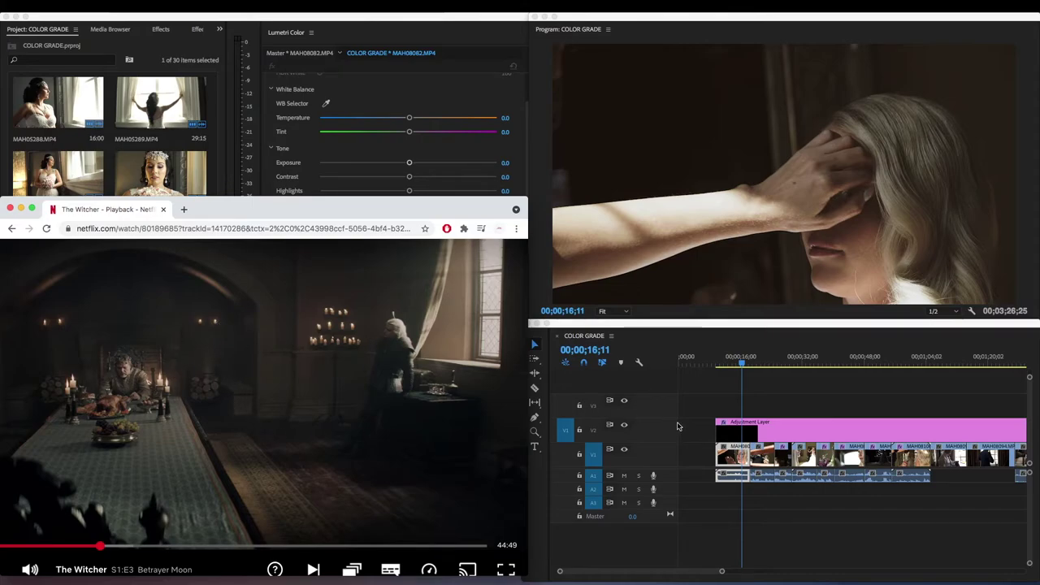
left_click(732, 365)
Step: Select the V2 adjustment layer at 00;00;11;10 and cool its Temperature to about -23.8
left_click(722, 365)
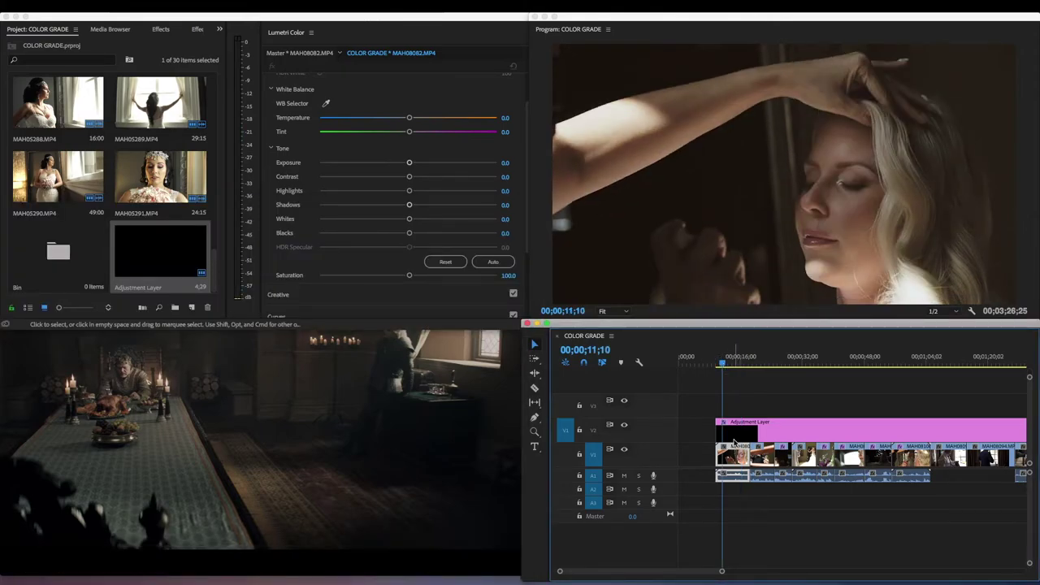
left_click(308, 400)
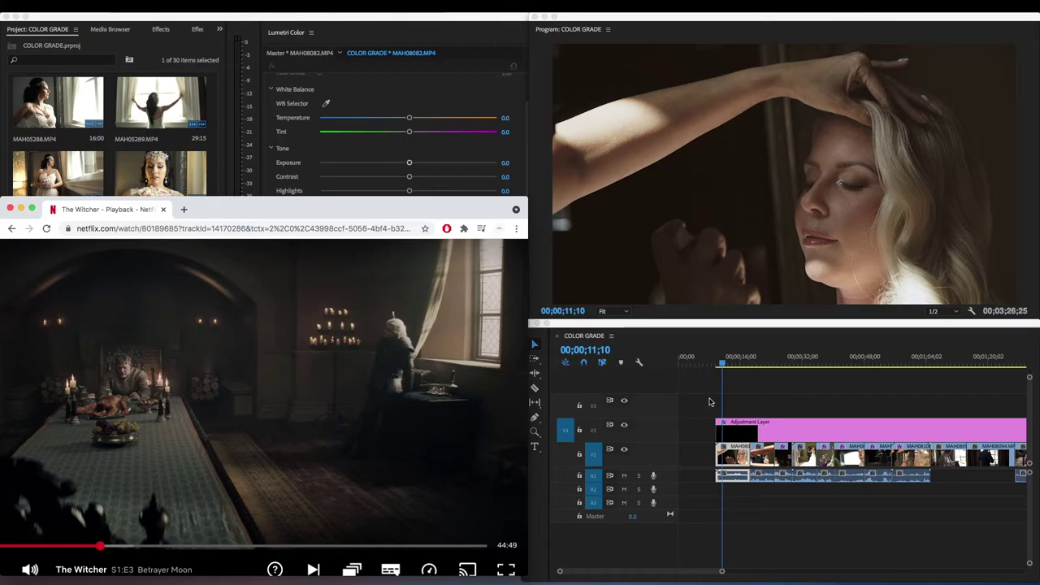
left_click(739, 439)
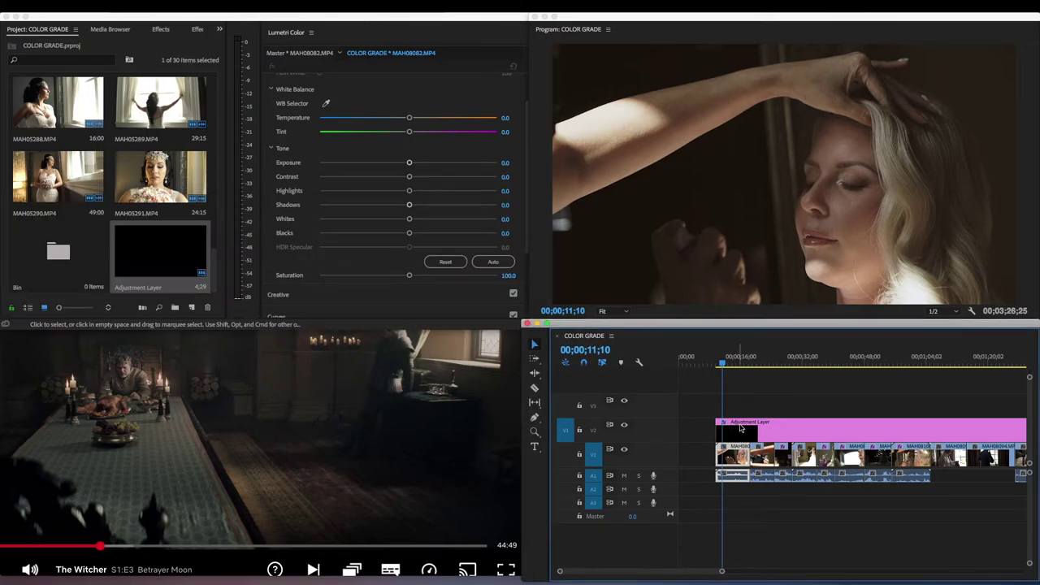
left_click(741, 431)
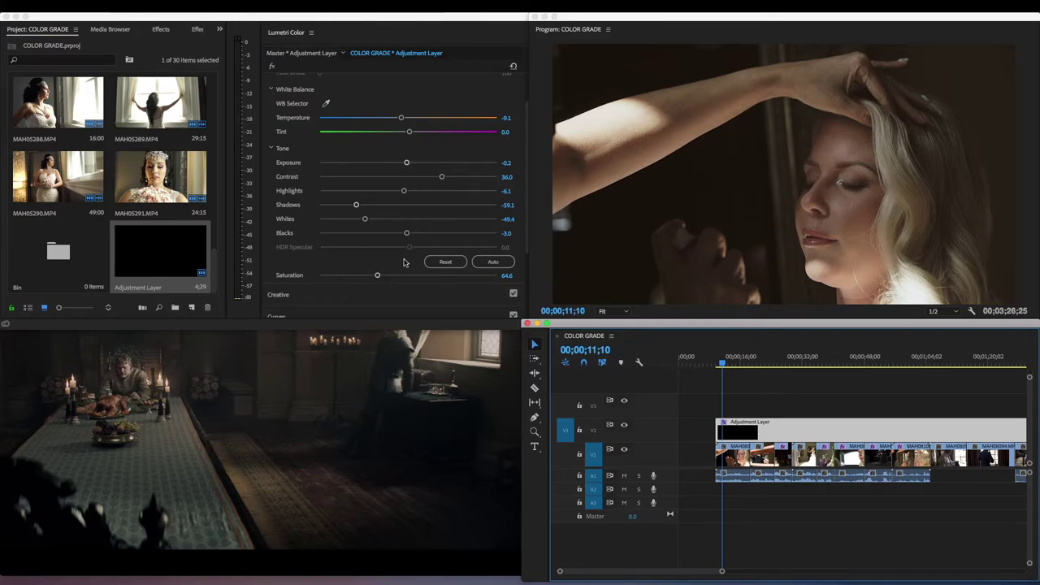
scroll(403, 263, "down", 1)
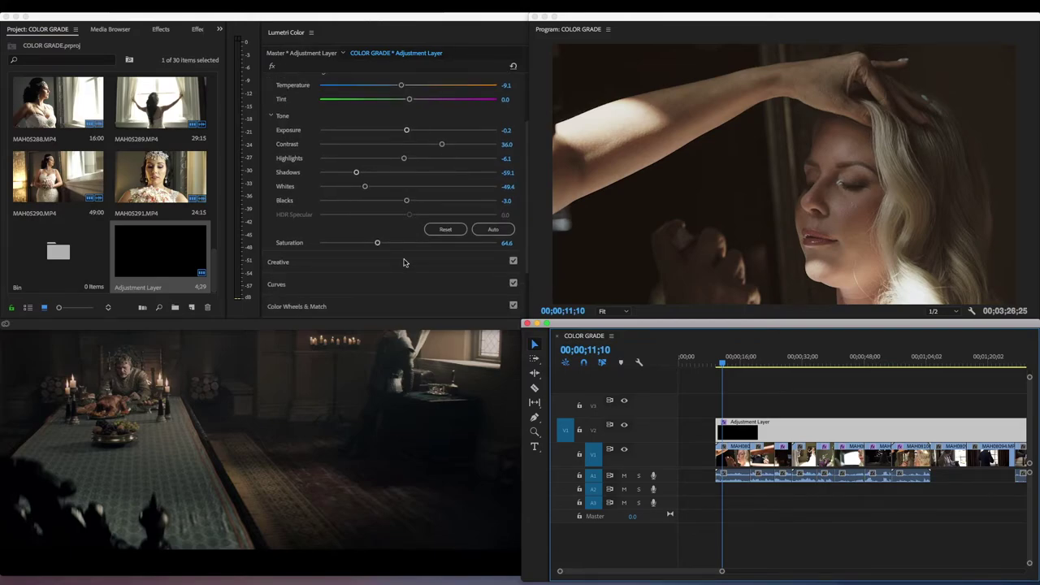
scroll(379, 83, "up", 1)
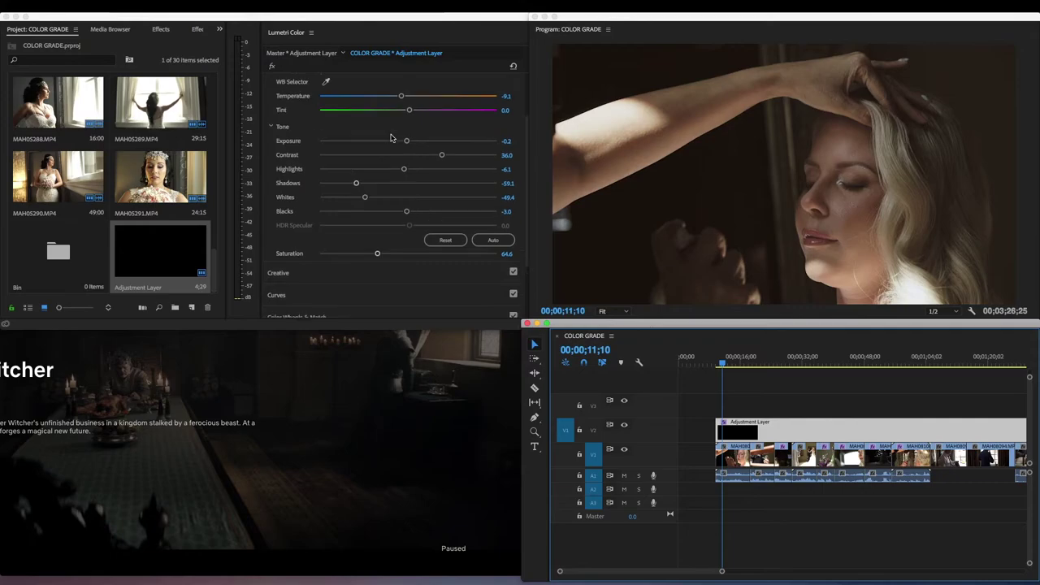
left_click_drag(401, 118, 386, 119)
scroll(381, 238, "down", 2)
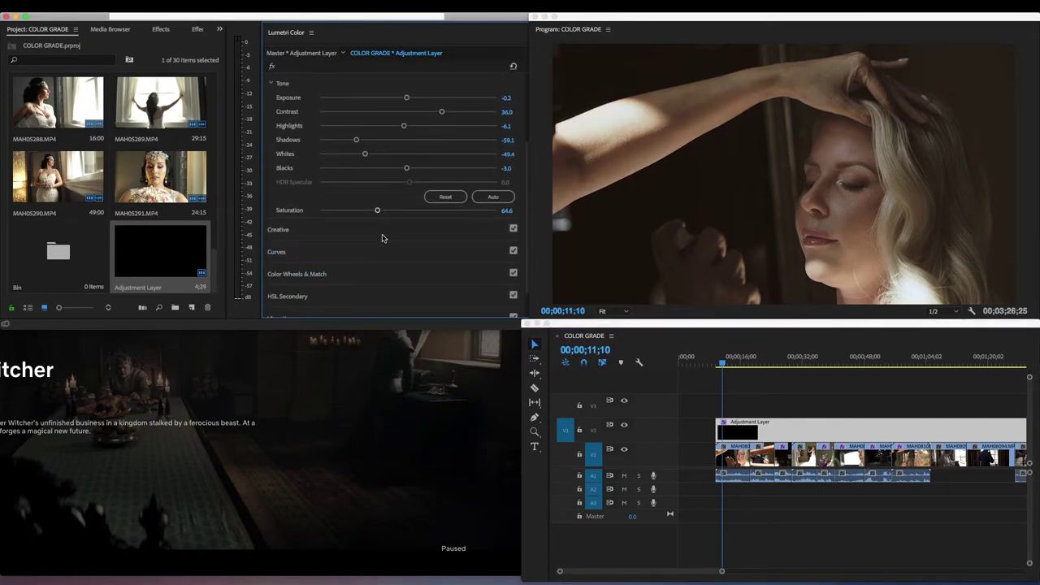
left_click(385, 232)
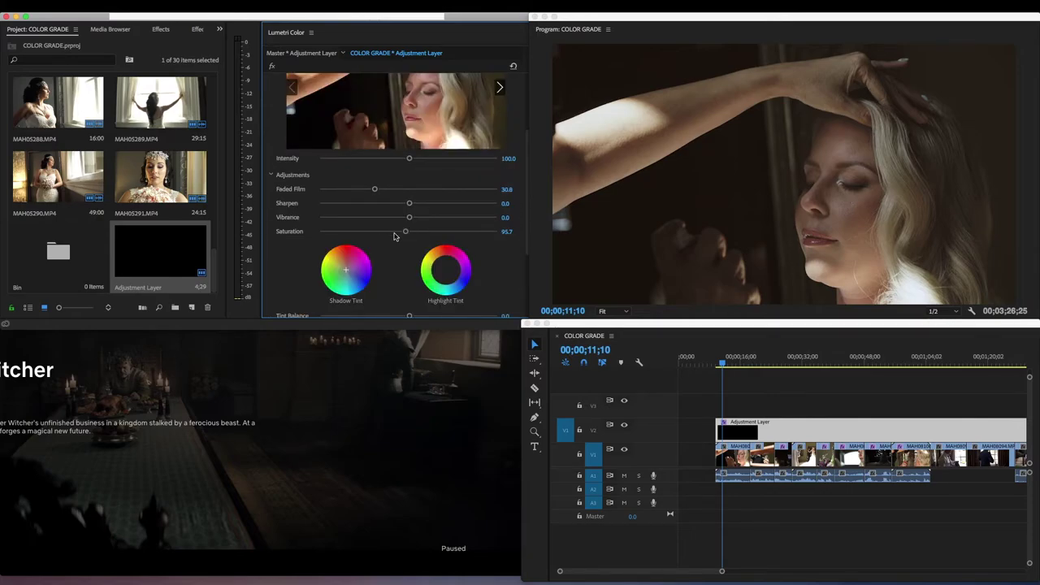
Step: Pull the adjustment layer's Creative Vibrance down to -13.4 and play back the graded clips
left_click_drag(410, 219, 501, 221)
left_click_drag(498, 219, 396, 220)
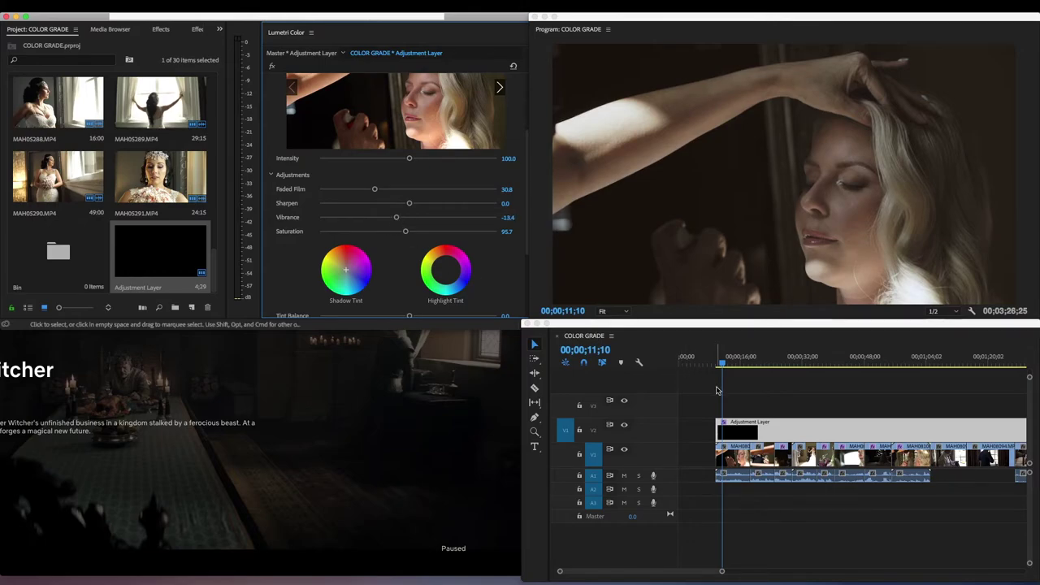
left_click_drag(741, 363, 742, 364)
key("space")
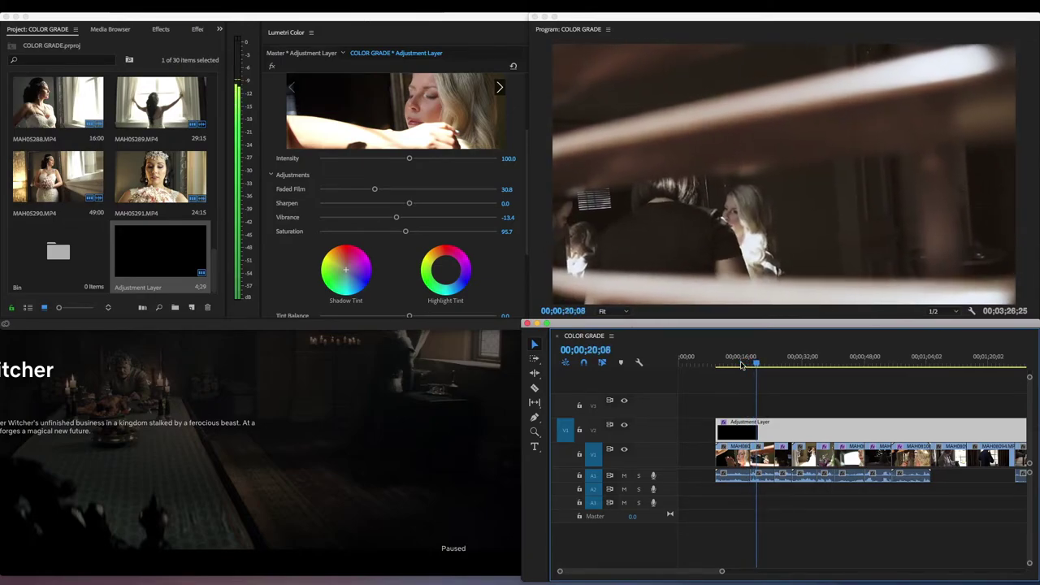
Step: Stop playback and delete clip MAH08088 from V1
key("space")
left_click(785, 363)
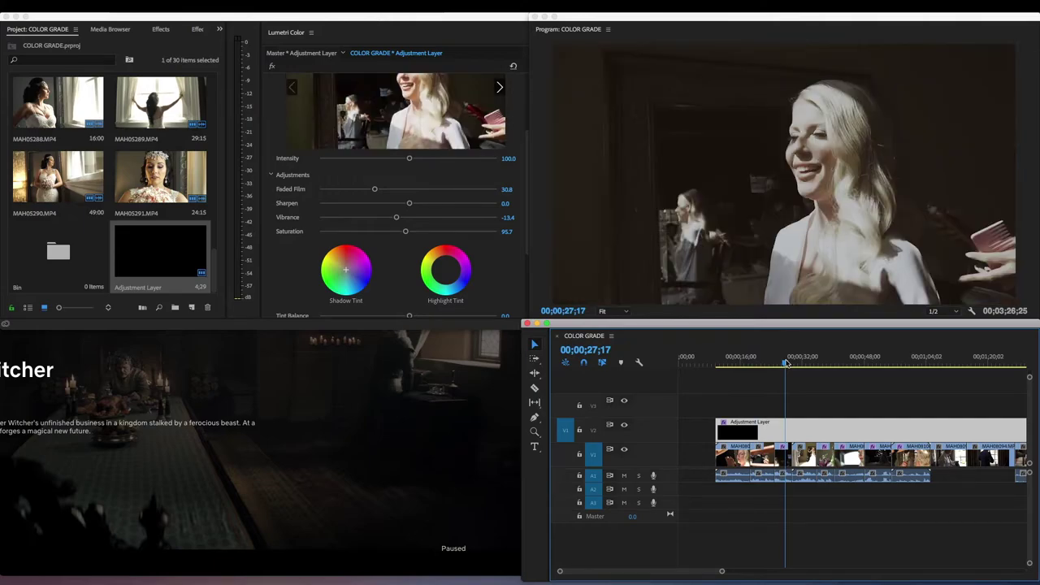
left_click(782, 457)
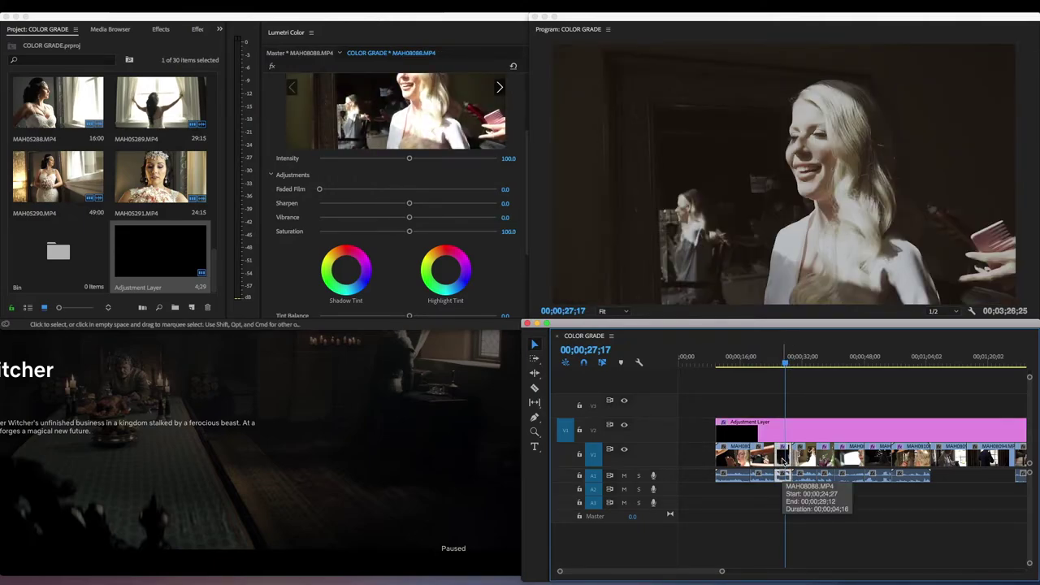
key("Delete")
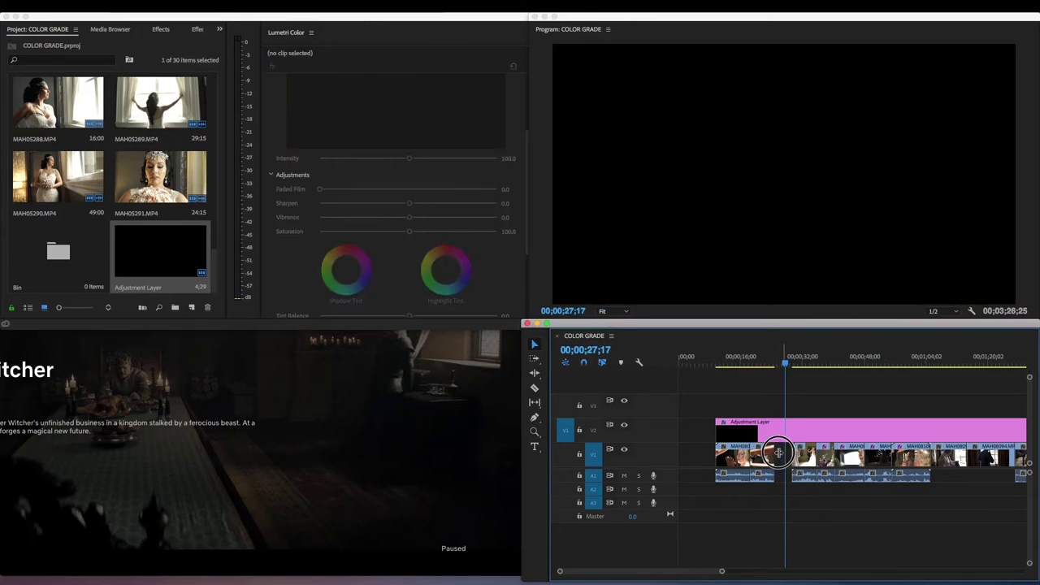
Step: Move the opening clip later, trim the adjustment layer's start to match, and play the sequence
left_click_drag(737, 462, 756, 460)
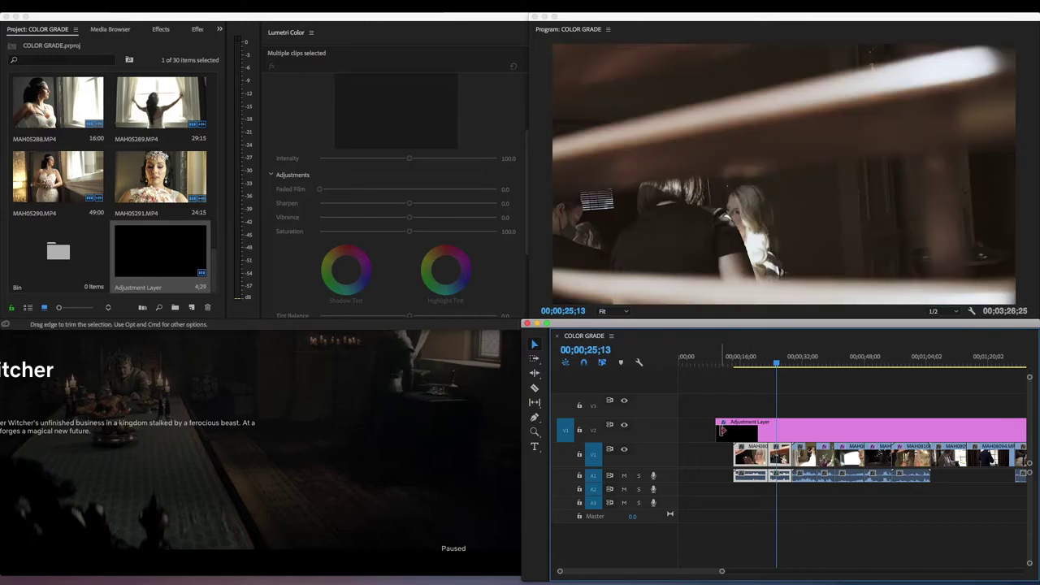
left_click_drag(718, 429, 734, 431)
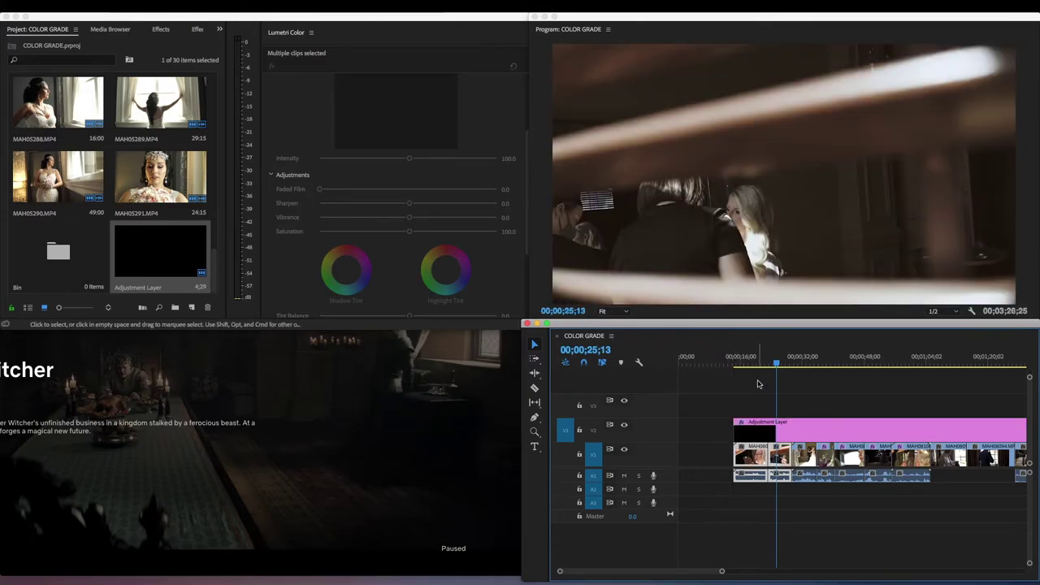
key("space")
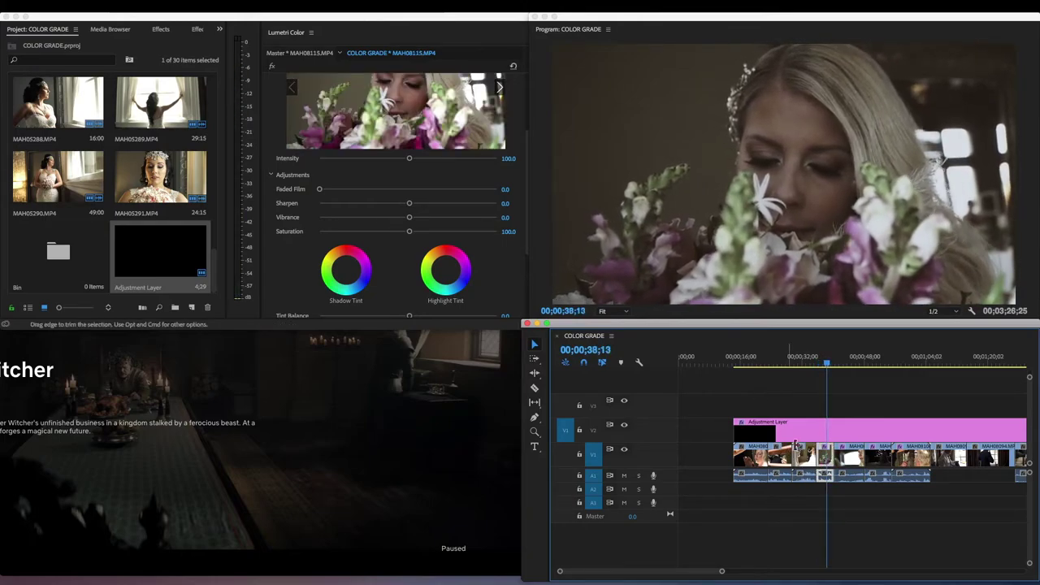
Step: Compare against the Witcher frame, then set the layer's Vibrance to 11.0 and Saturation to 100.0
left_click(822, 430)
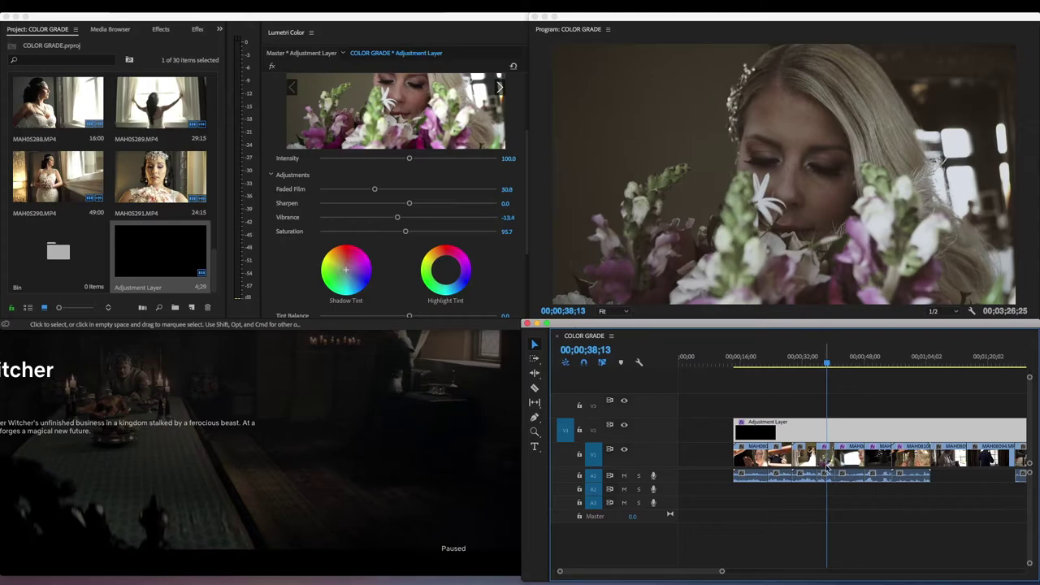
left_click(376, 407)
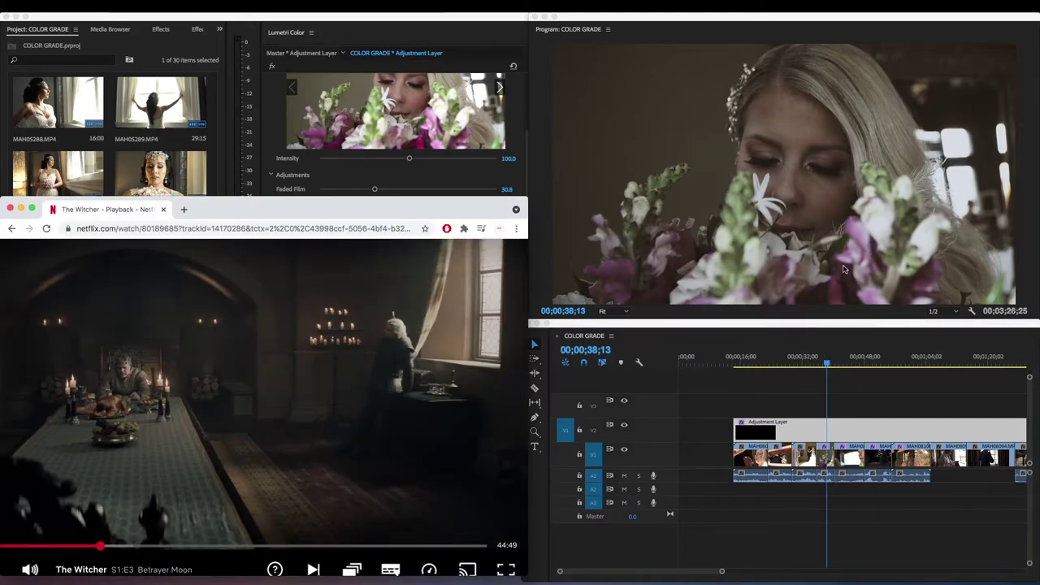
left_click(393, 175)
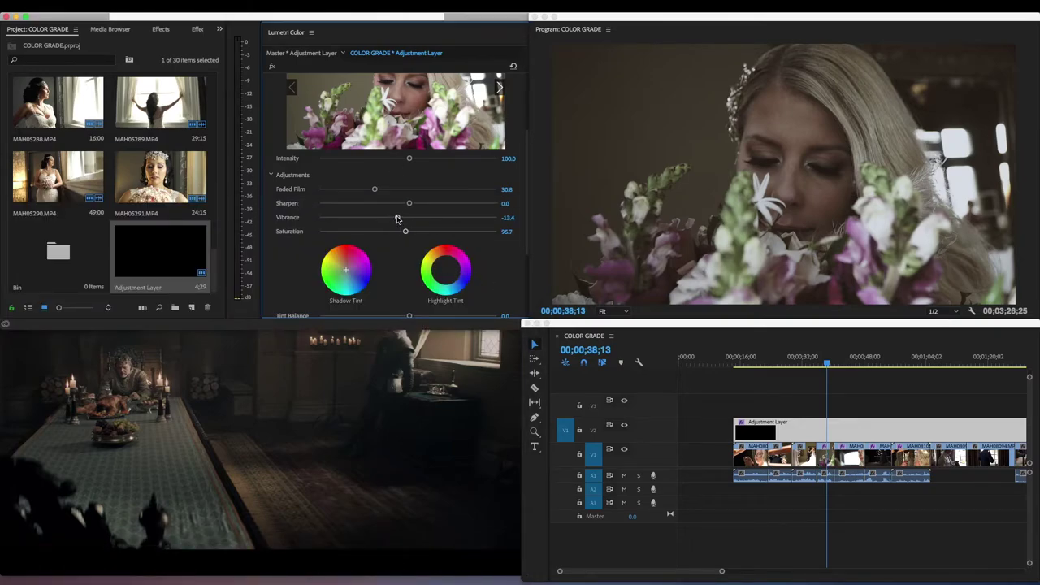
mouse_move(397, 219)
left_mouse_down()
mouse_move(454, 216)
mouse_move(418, 221)
left_mouse_up()
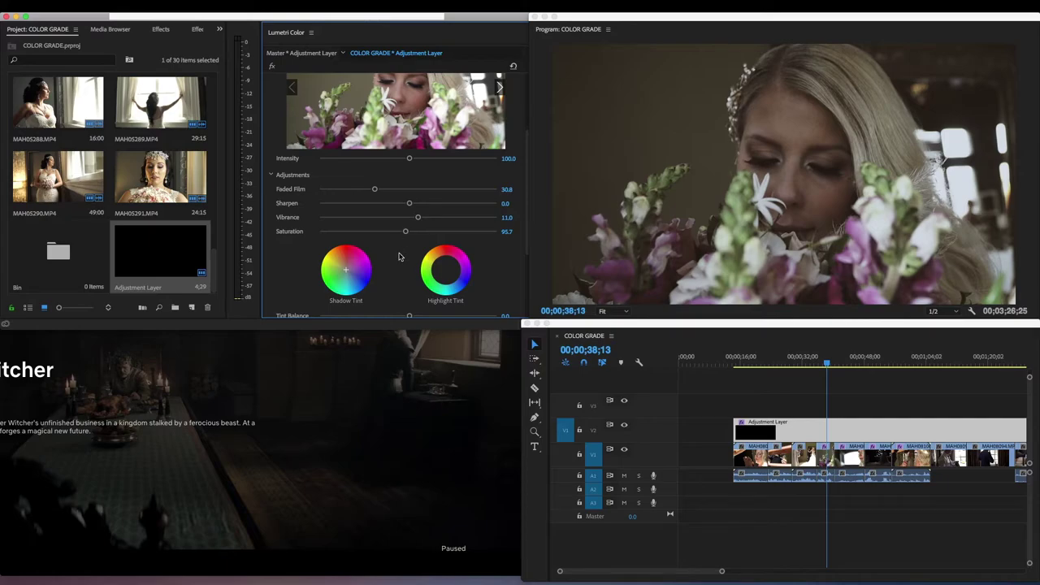
mouse_move(406, 234)
left_mouse_down()
mouse_move(418, 229)
mouse_move(388, 233)
mouse_move(429, 229)
mouse_move(407, 233)
left_mouse_up()
scroll(386, 240, "down", 3)
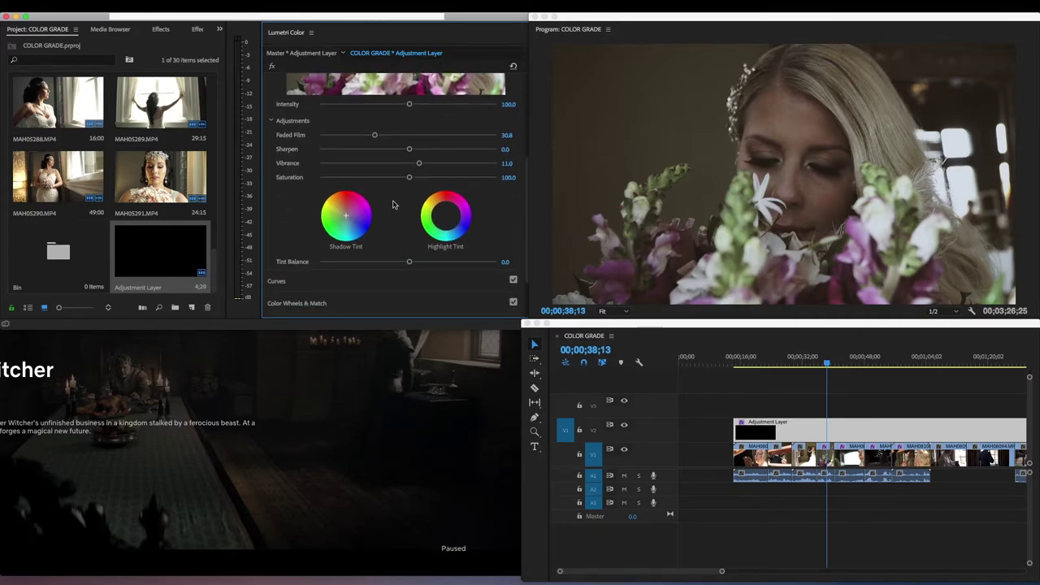
scroll(393, 205, "up", 8)
Step: Compare the bouquet shot with the V2 grade toggled off and on, leaving it on, beside the Witcher window
left_click(379, 85)
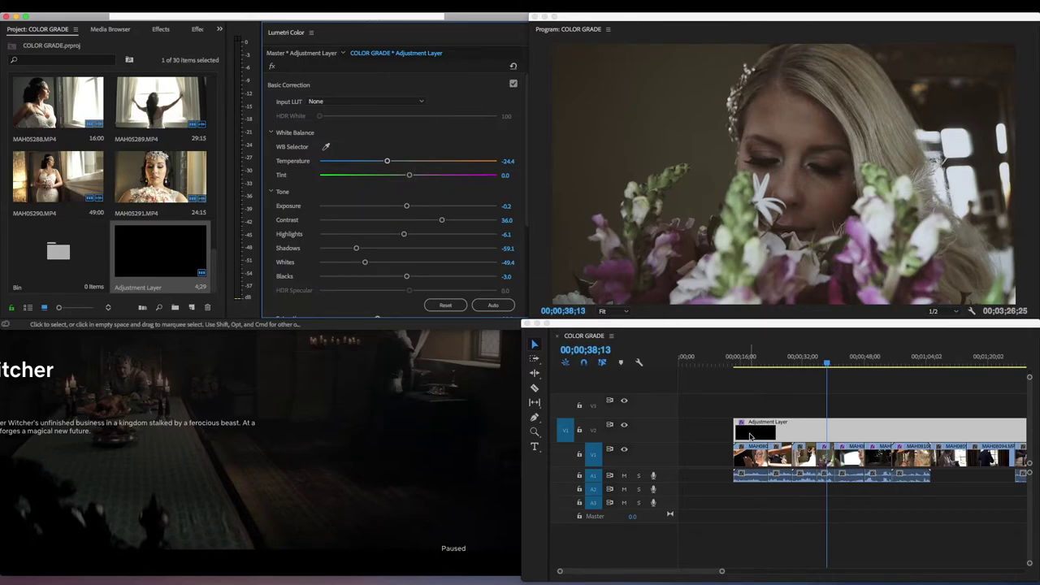
left_click(625, 428)
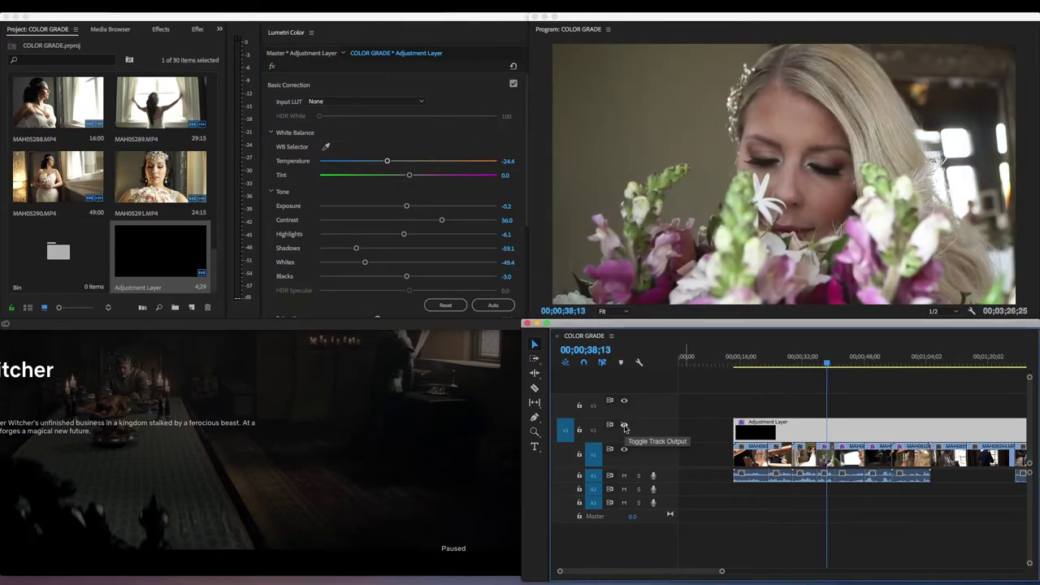
left_click(625, 428)
left_click(625, 428)
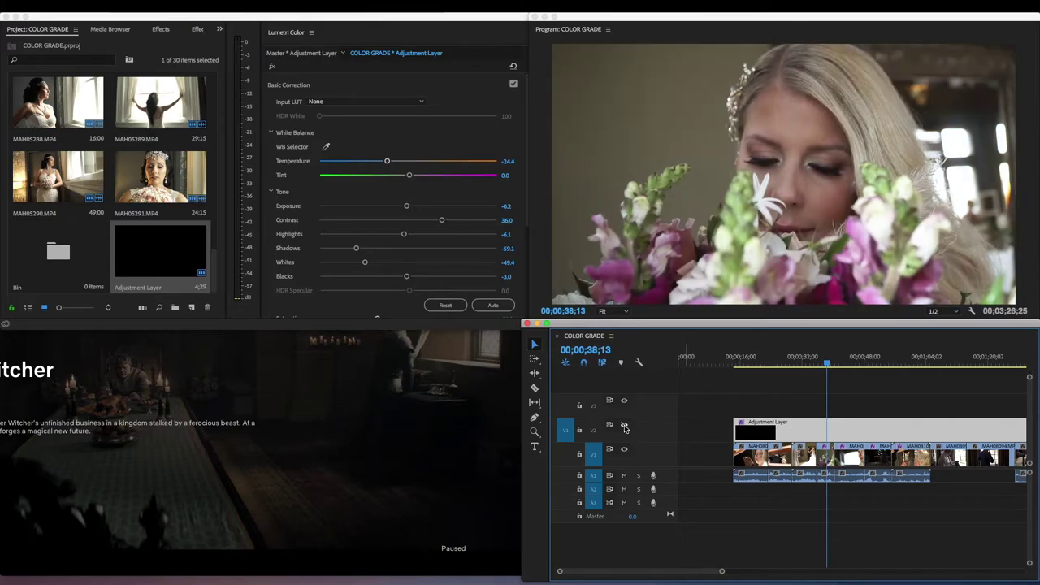
left_click(625, 428)
left_click(624, 428)
left_click(625, 428)
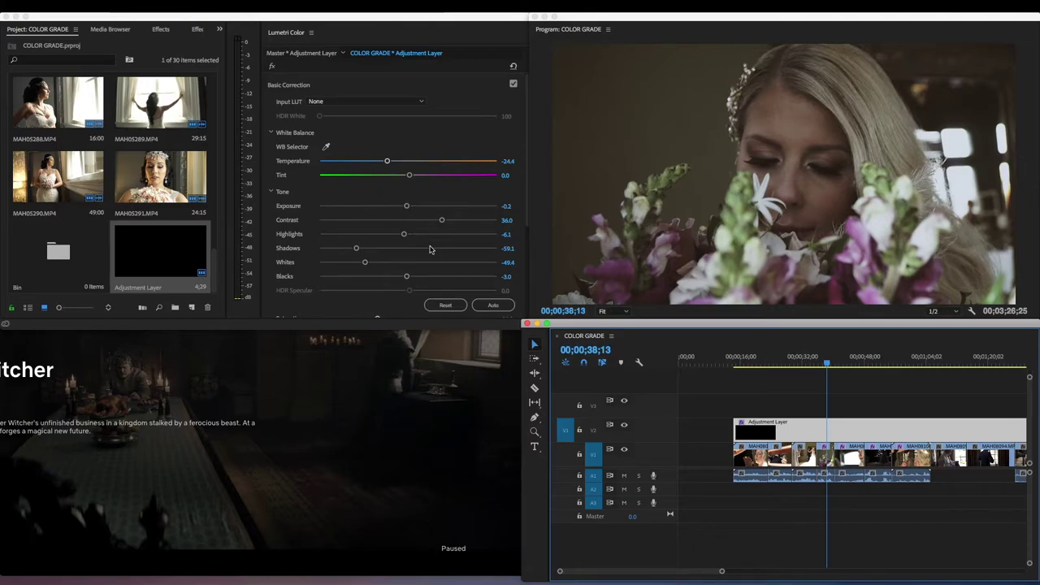
left_click(184, 392)
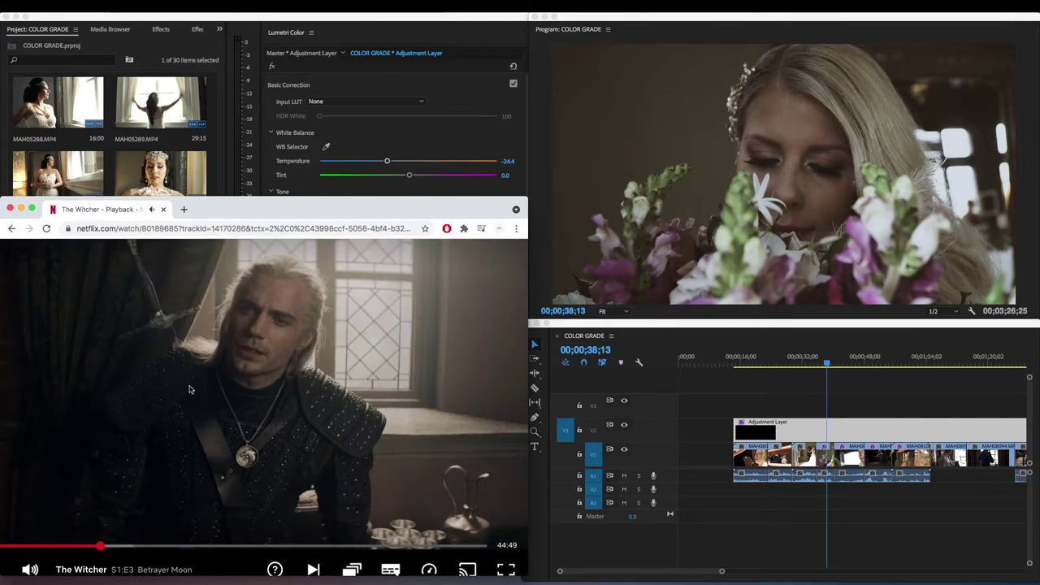
Step: Play and pause the Witcher episode to find the white-haired character by the window
left_click(189, 390)
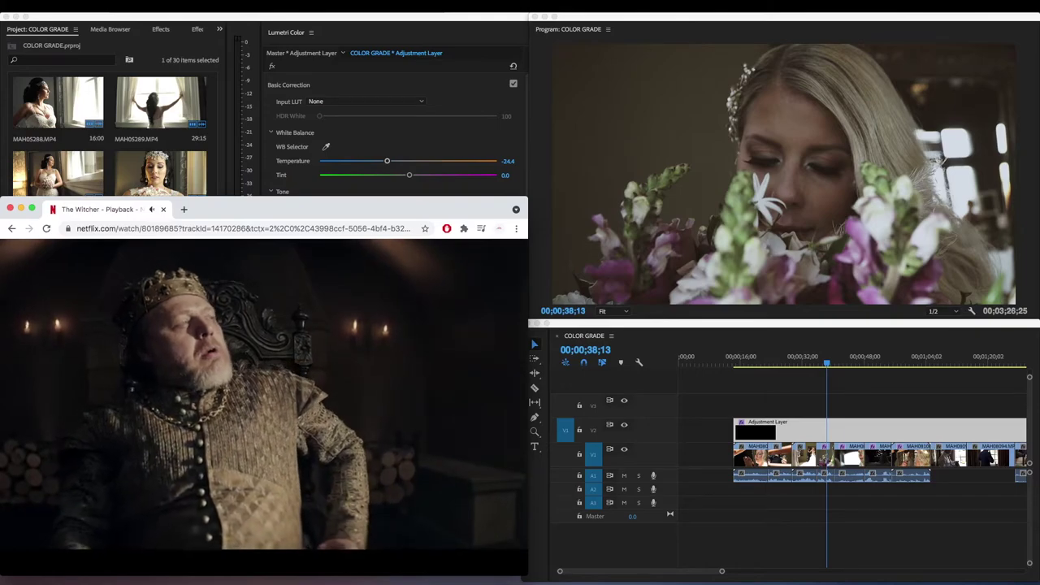
key("space")
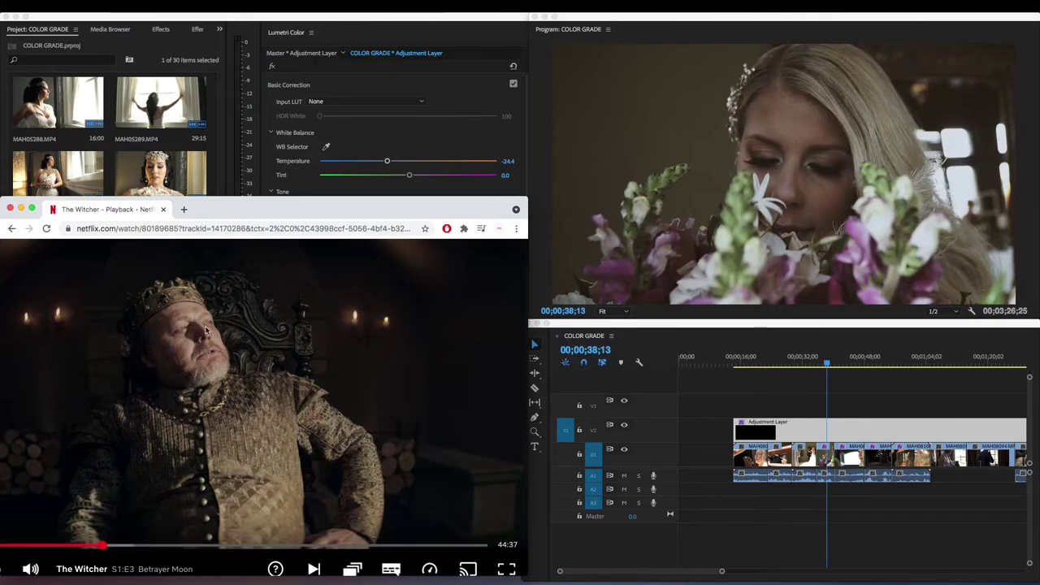
left_click(206, 341)
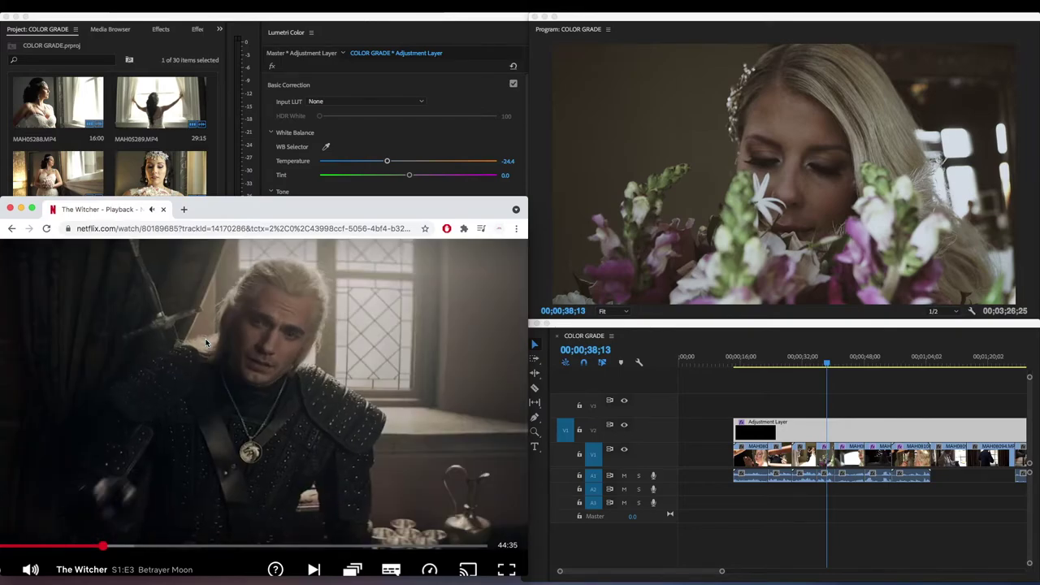
left_click(207, 341)
left_click(207, 342)
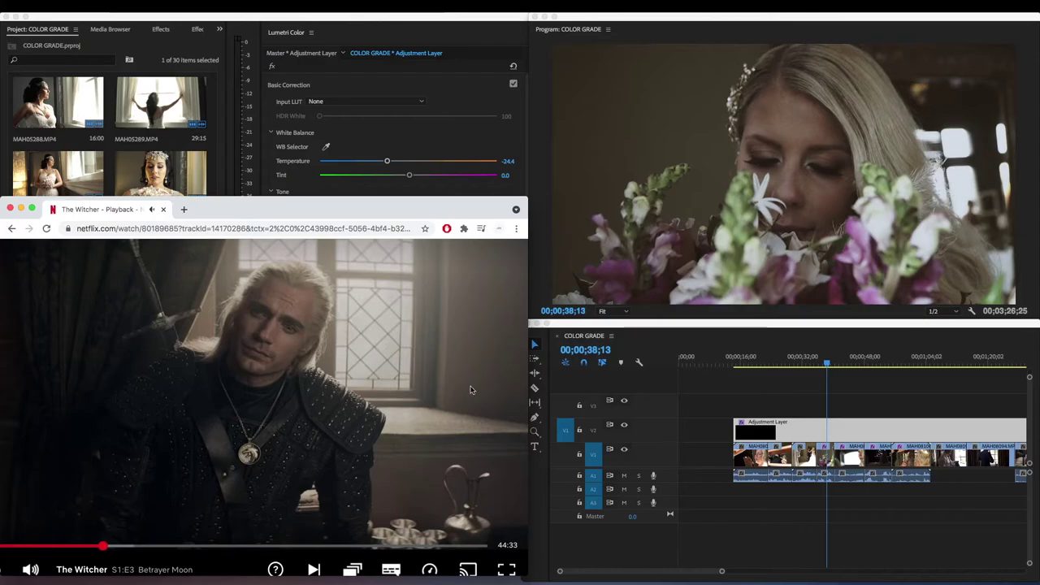
Step: Make the browser window shorter, then play the wedding timeline in Premiere
left_click(673, 325)
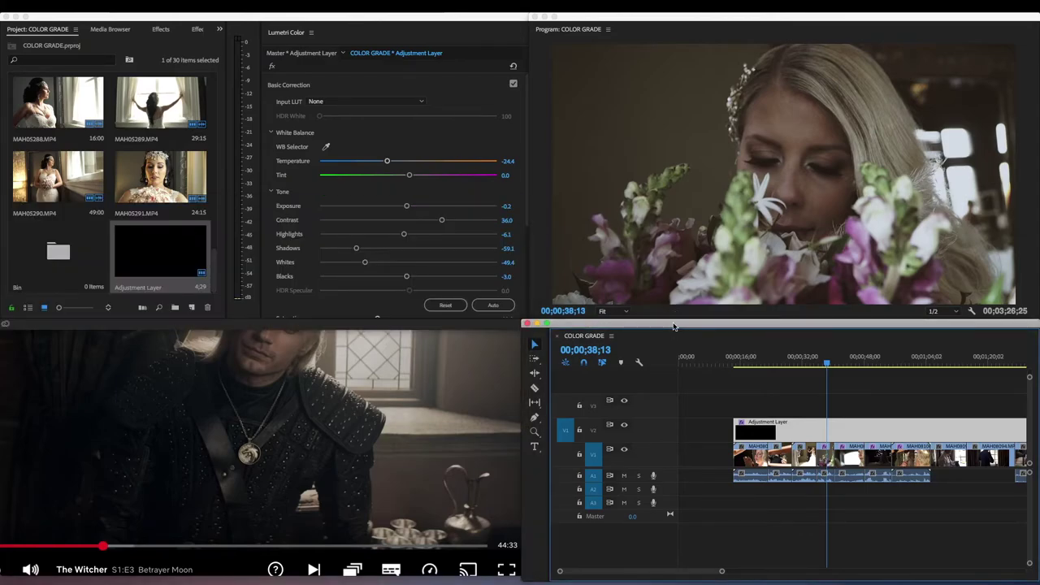
left_click(379, 395)
left_click_drag(390, 196, 395, 288)
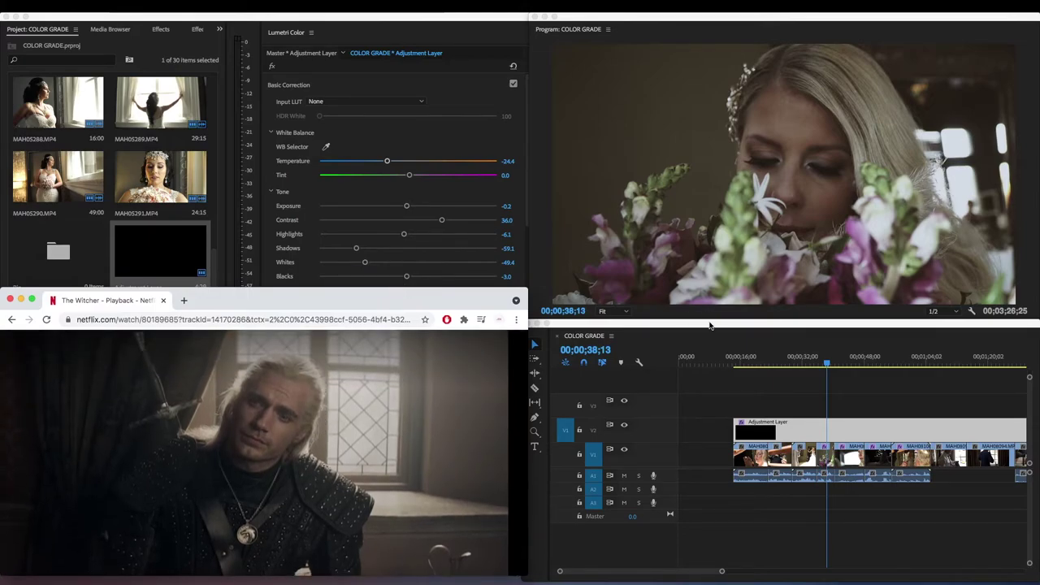
left_click(710, 325)
key("space")
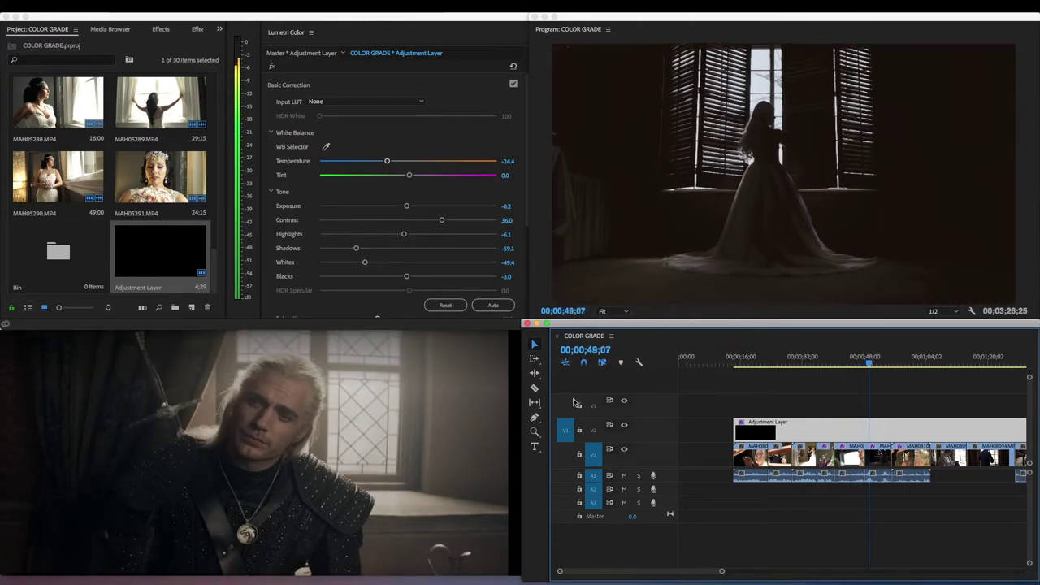
Step: Raise the adjustment layer's Faded Film to 34.8, preview it, and nudge the Highlight Tint wheel
key("space")
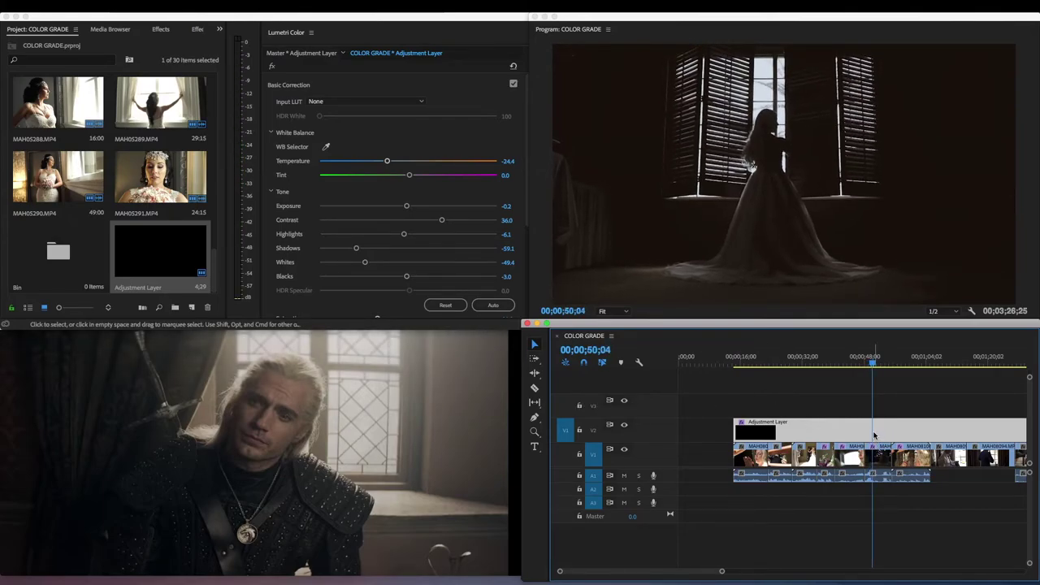
scroll(388, 236, "down", 3)
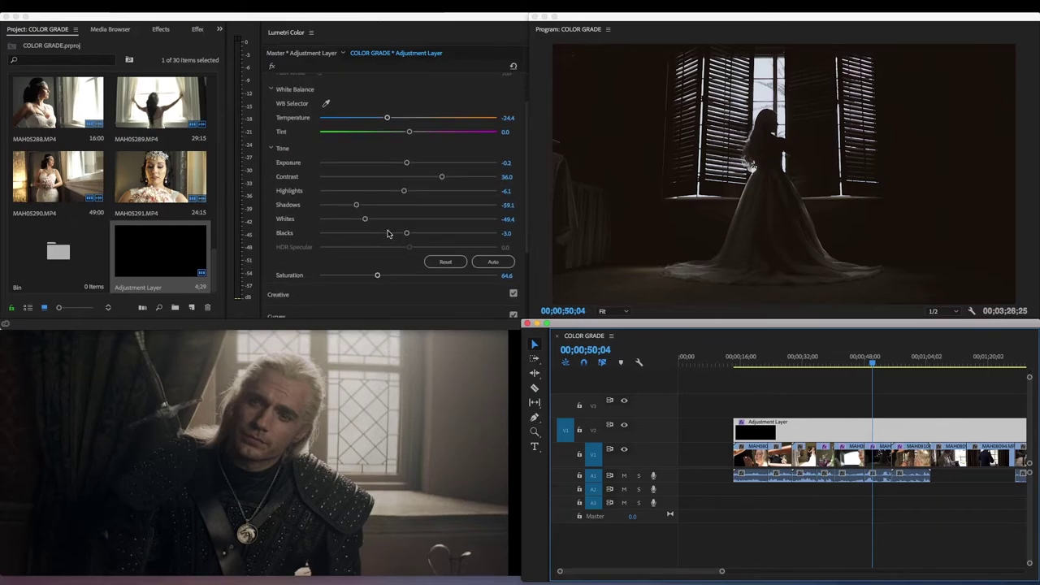
left_click(374, 219)
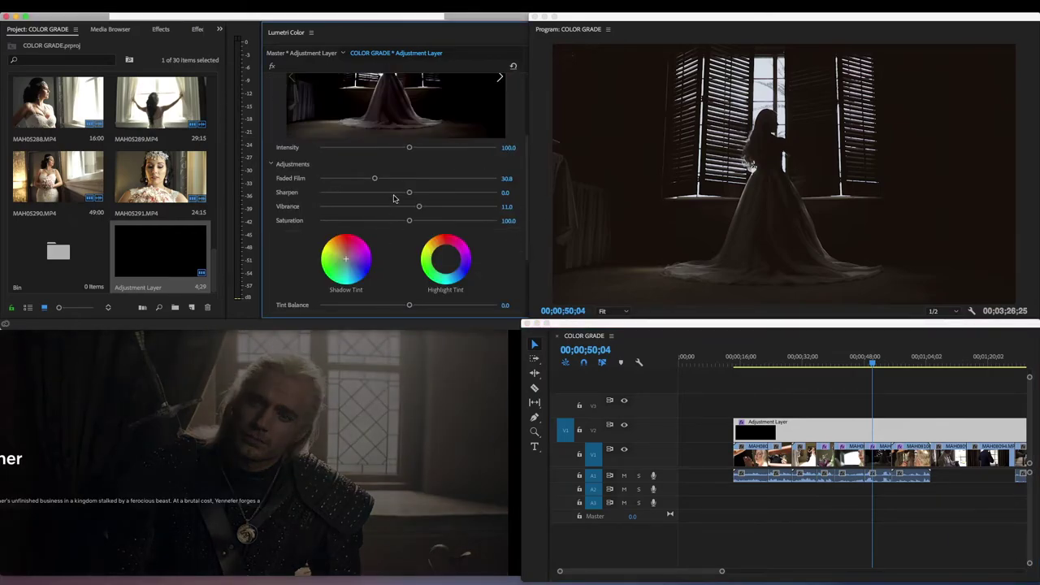
mouse_move(374, 180)
left_mouse_down()
mouse_move(390, 179)
mouse_move(381, 181)
left_mouse_up()
key("space")
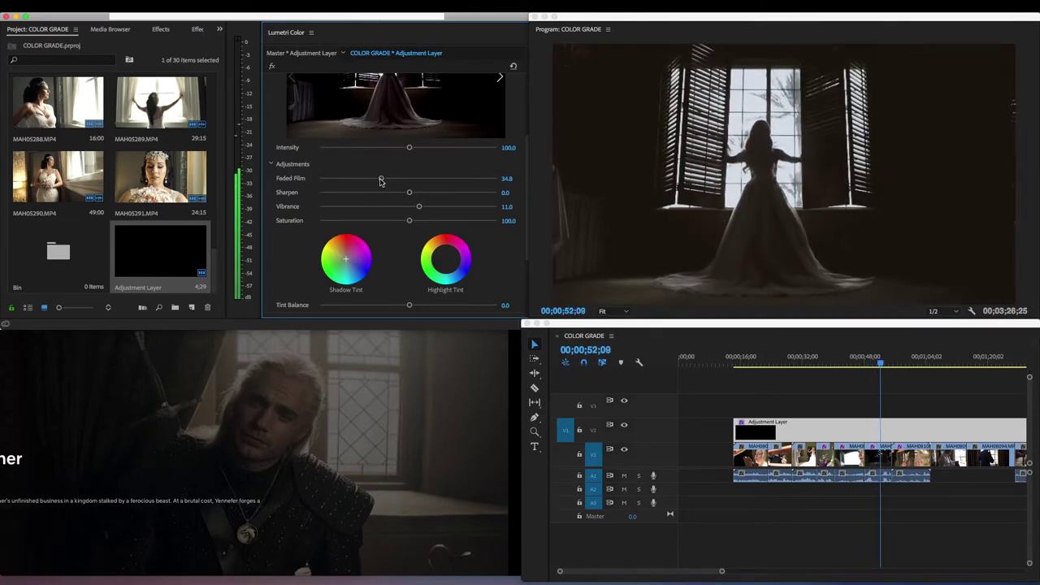
key("space")
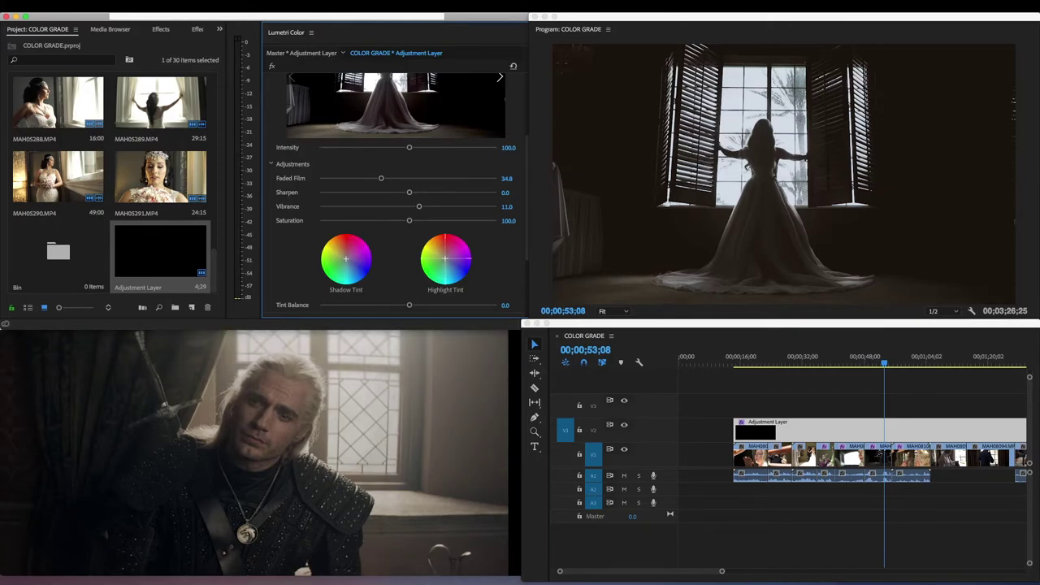
left_click_drag(443, 264, 444, 252)
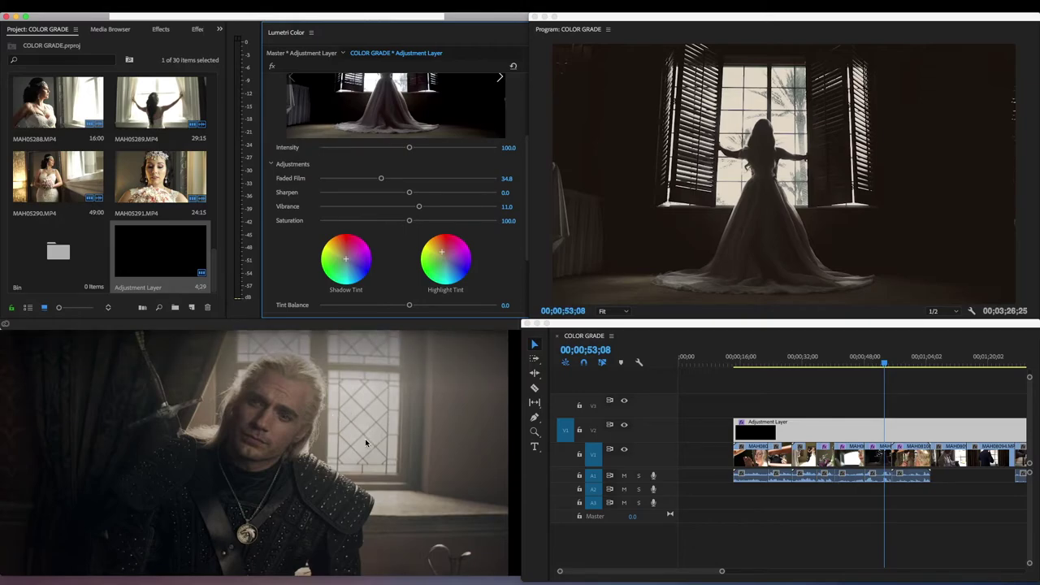
Step: Review the bride, bouquet, hand-on-forehead, window-silhouette and hair-styling shots across the timeline
left_click(853, 363)
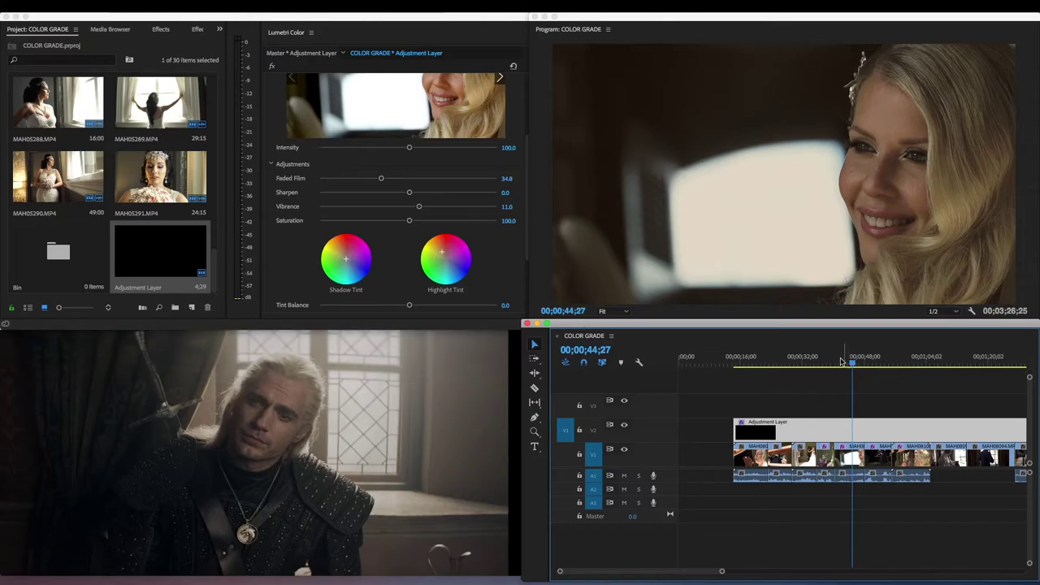
left_click(830, 362)
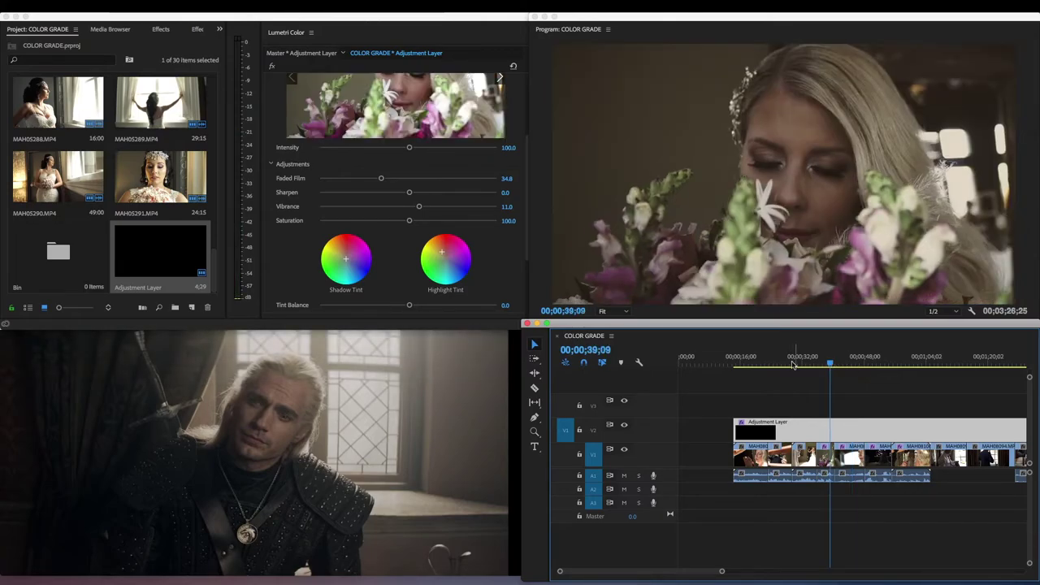
left_click(791, 363)
left_click(766, 363)
left_click(756, 365)
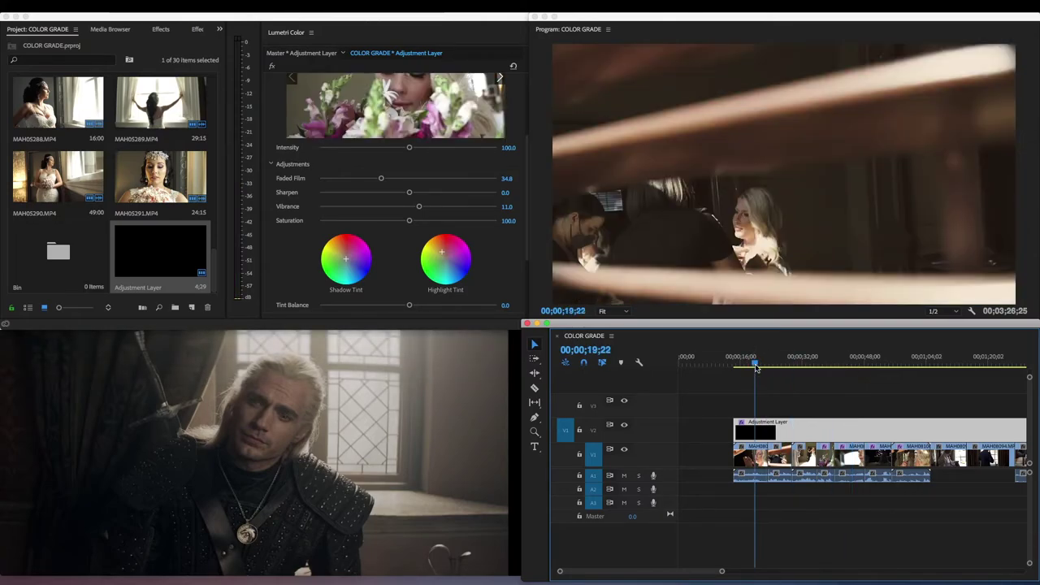
left_click(858, 363)
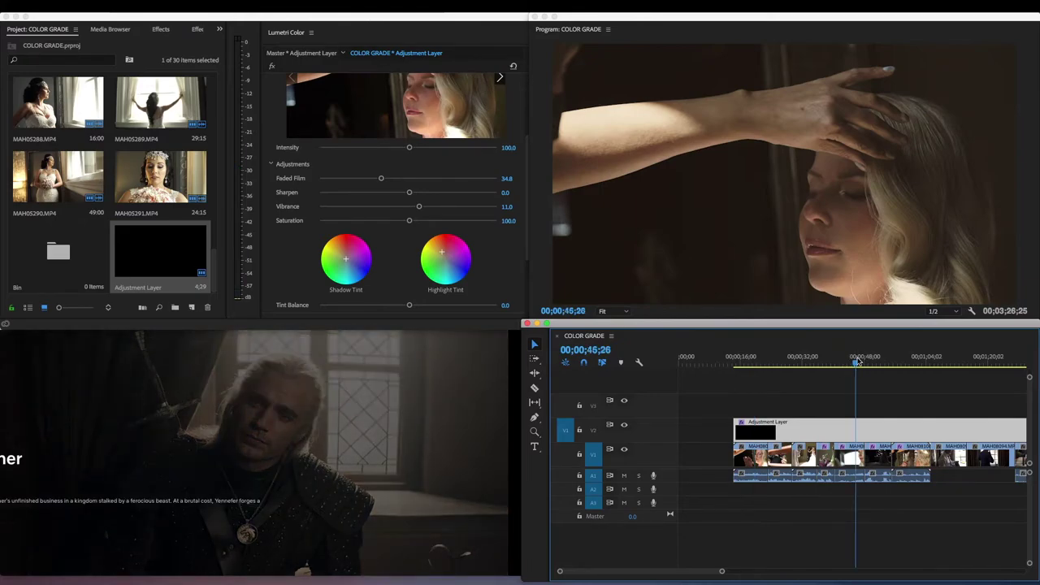
left_click(879, 362)
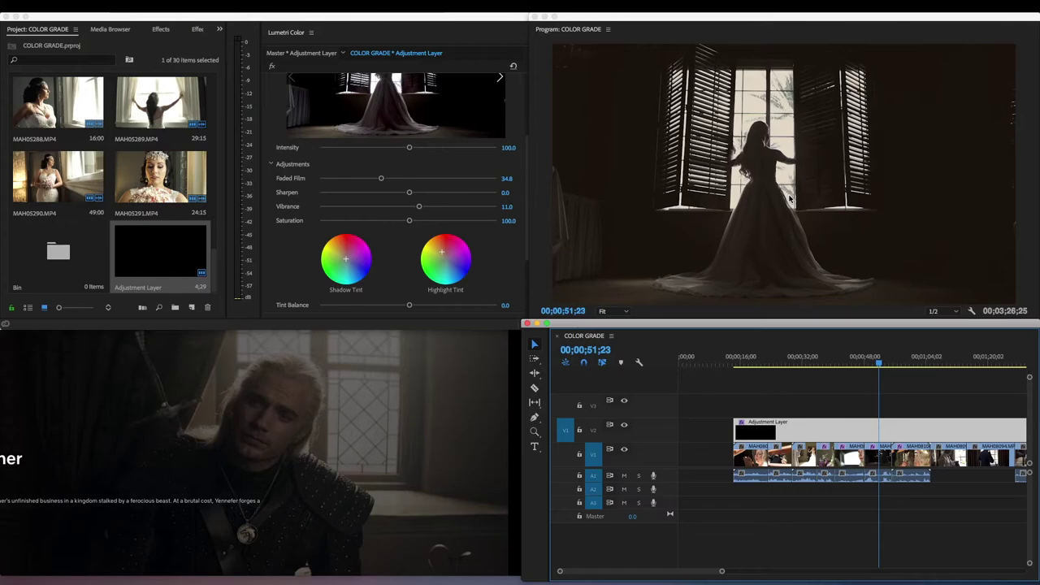
left_click(896, 362)
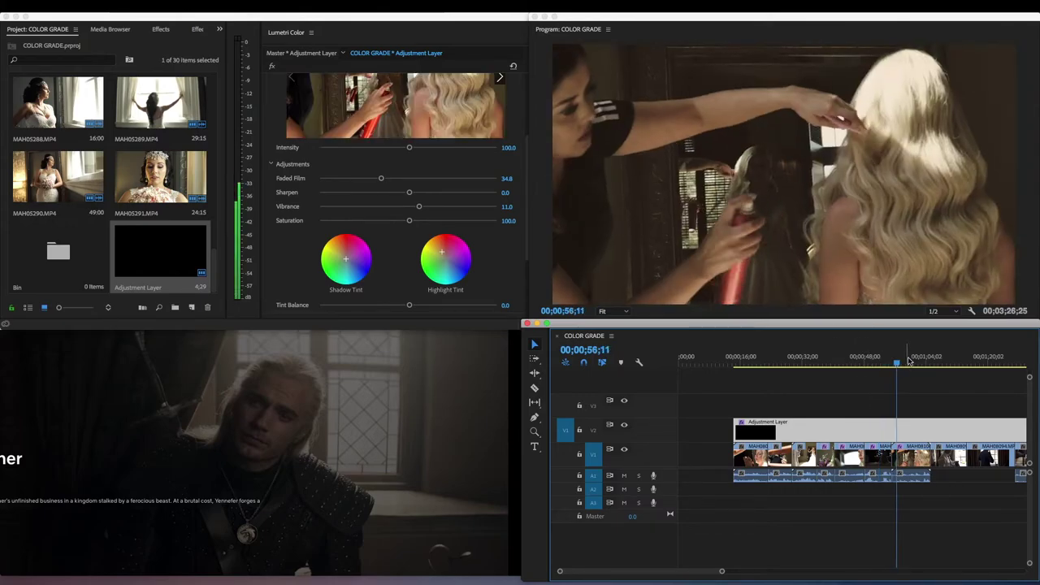
Step: Set the Creative Tint Balance to 78.0 and warm the Temperature to -9.8
left_click(916, 363)
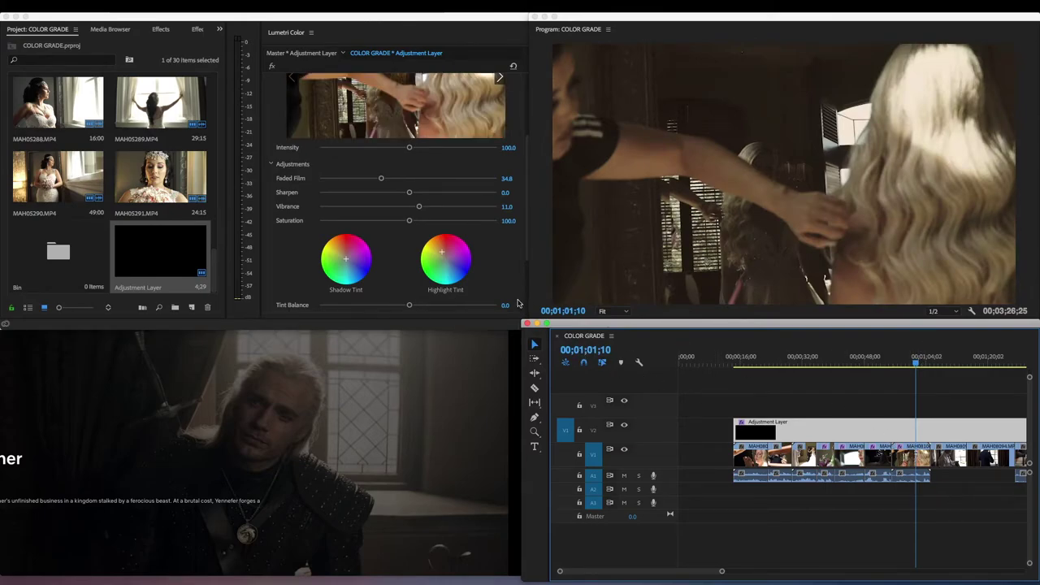
left_click_drag(408, 307, 477, 306)
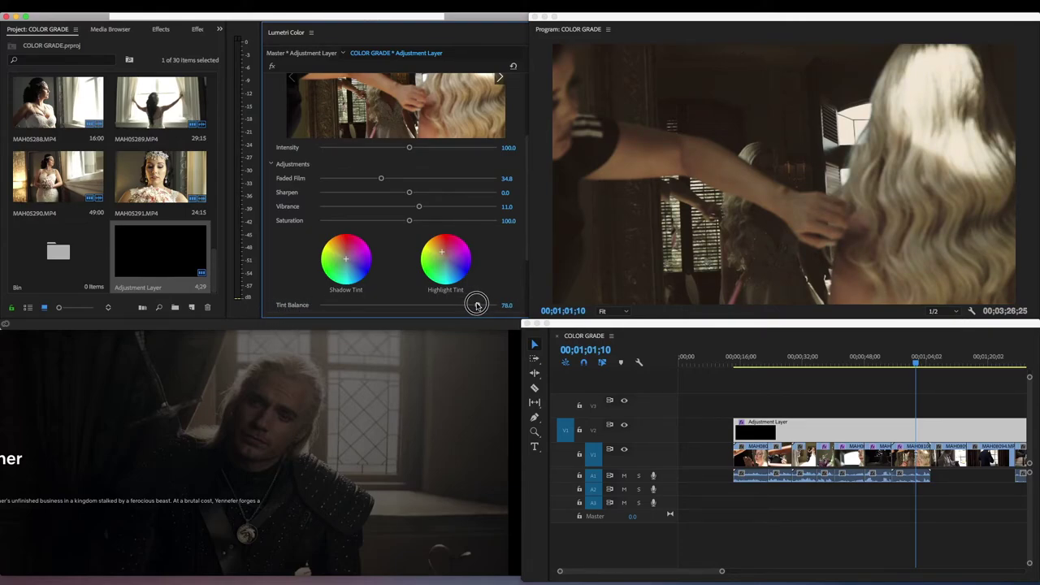
left_click(932, 358)
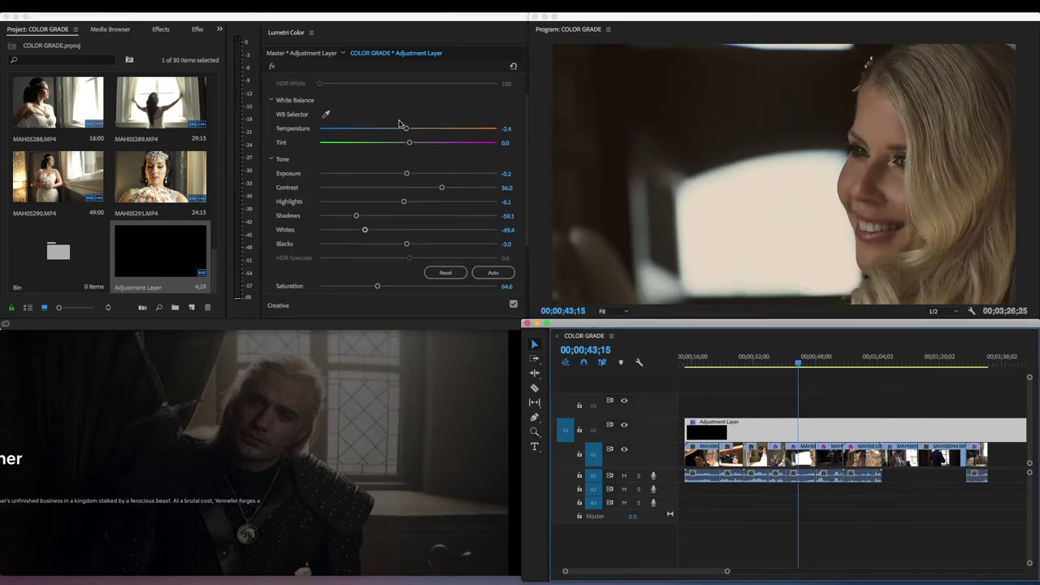
mouse_move(404, 127)
left_mouse_down()
mouse_move(381, 127)
mouse_move(418, 128)
mouse_move(399, 130)
left_mouse_up()
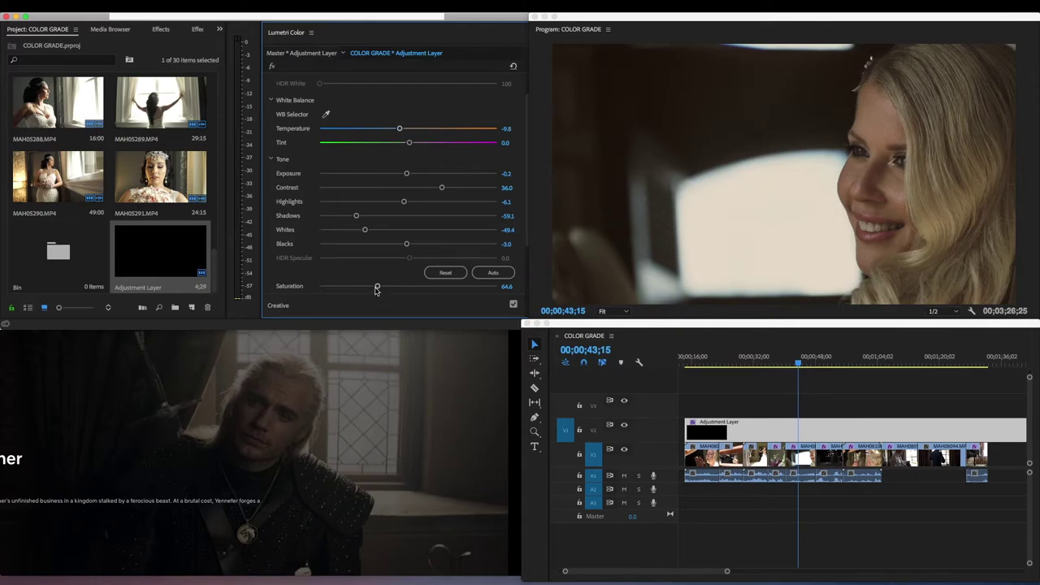
Step: Lower the adjustment layer's Saturation to 55.5 and resume the Witcher episode for comparison
left_click_drag(376, 289, 368, 289)
left_click(371, 351)
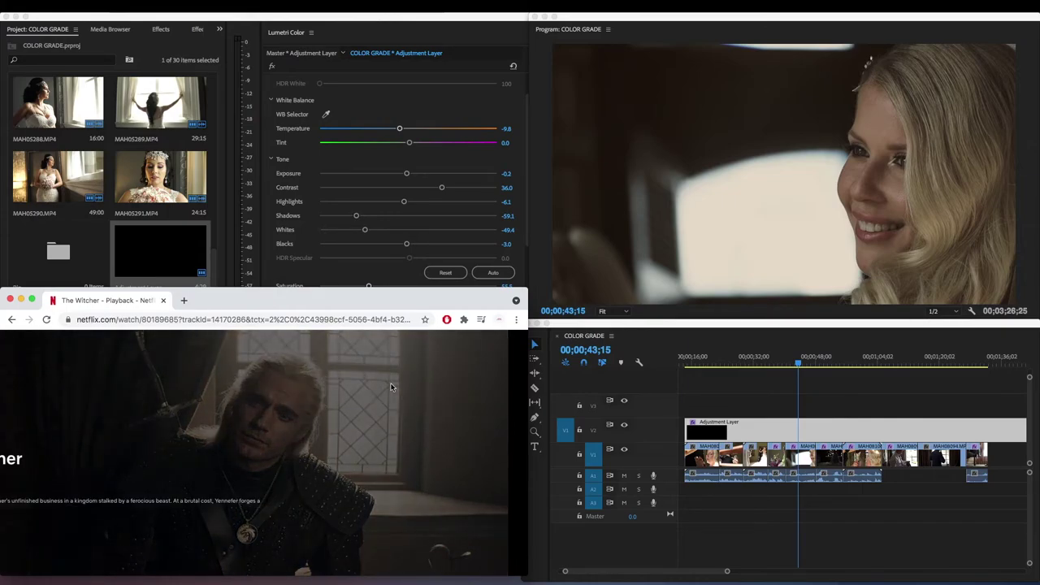
left_click(251, 428)
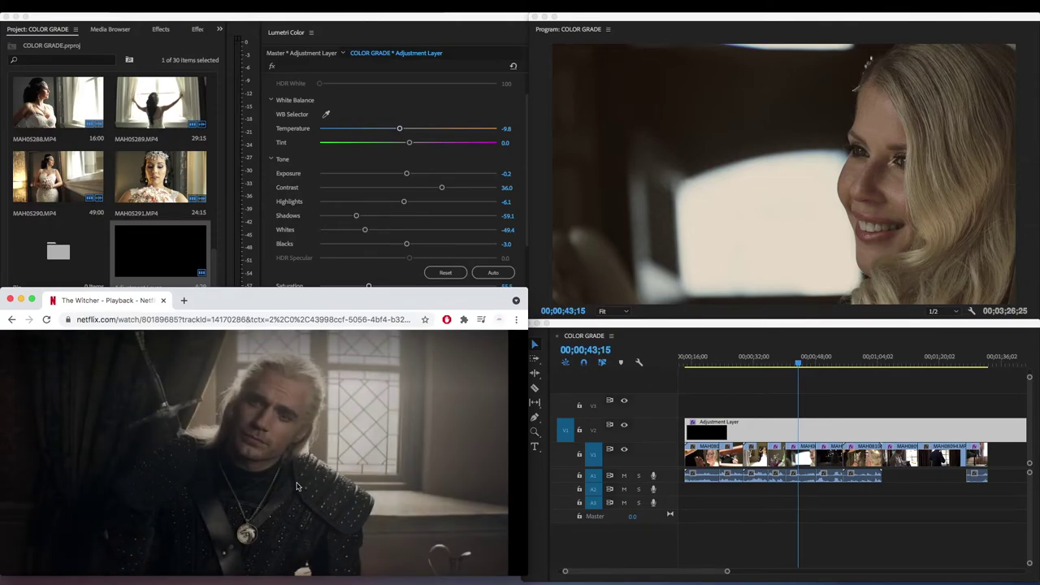
Step: Play the graded shots from 00;00;20;00 and stop at the bride hair-styling shot
left_click(708, 356)
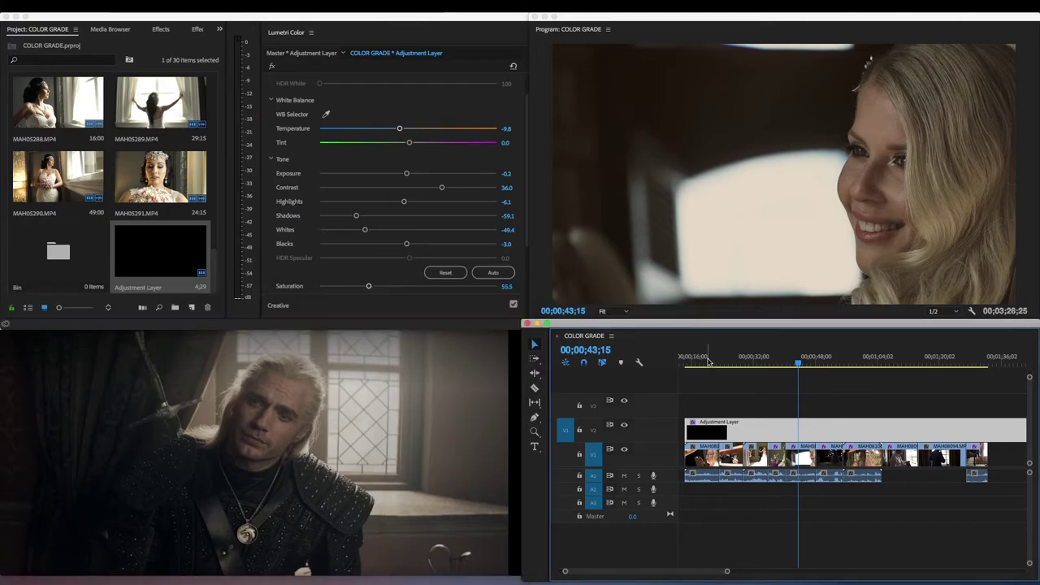
left_click(706, 360)
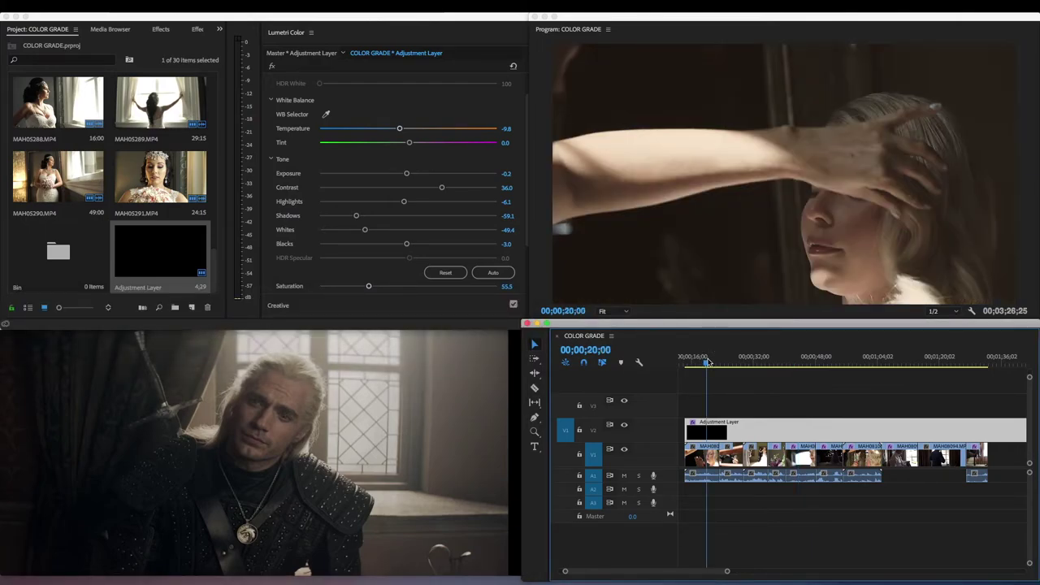
key("space")
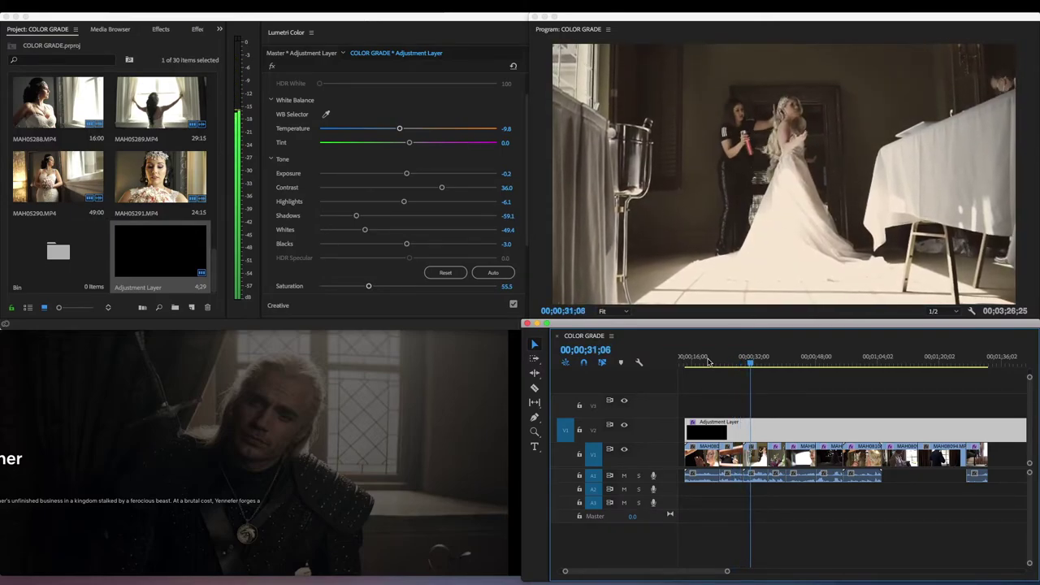
key("space")
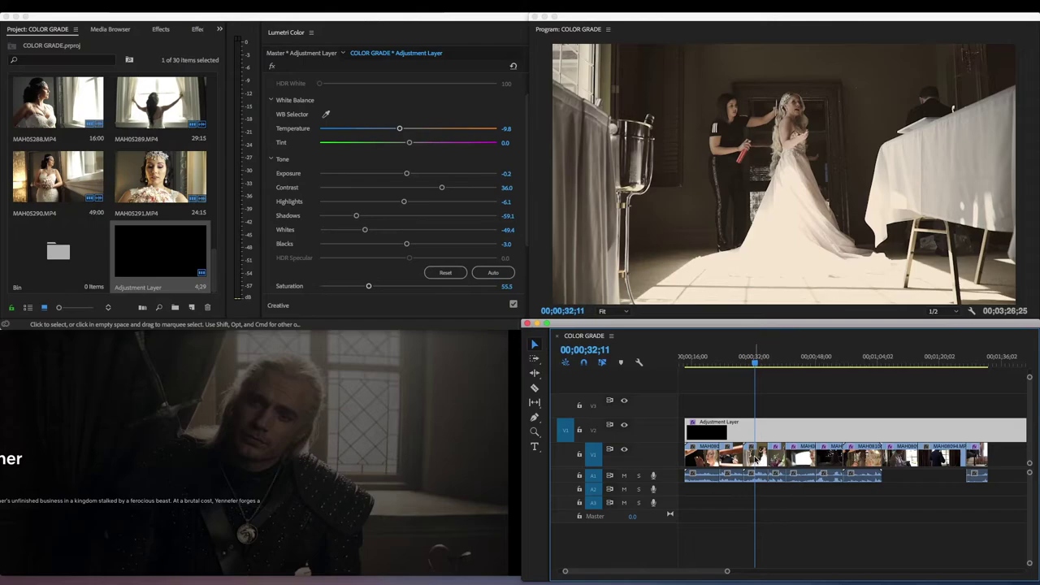
Step: Give MAH08103.MP4 Shadows -34.1, Whites -17.1, Contrast 25.0, Saturation 124.4, then play it back
left_click(755, 459)
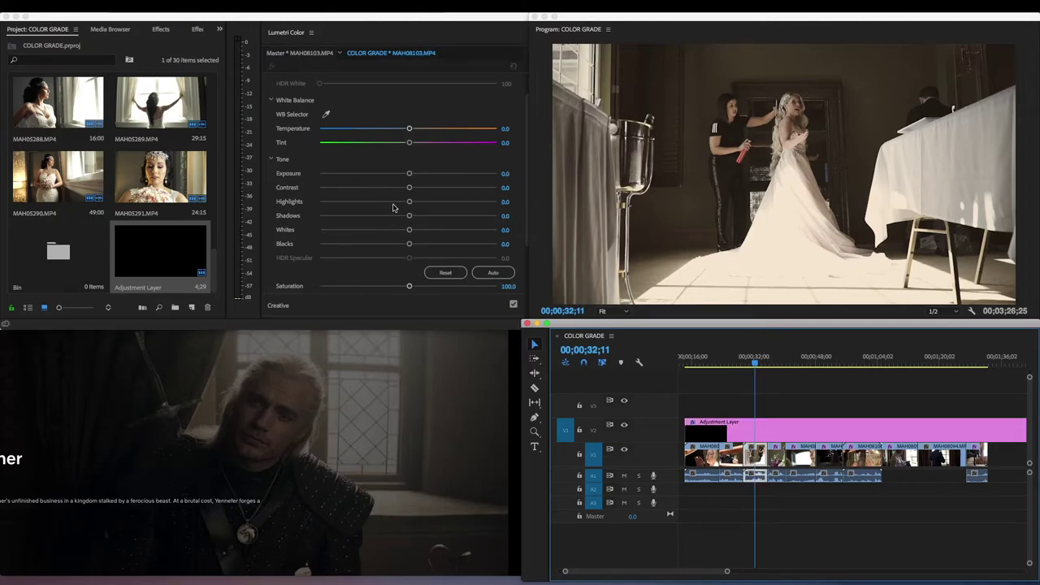
left_click_drag(409, 219, 393, 231)
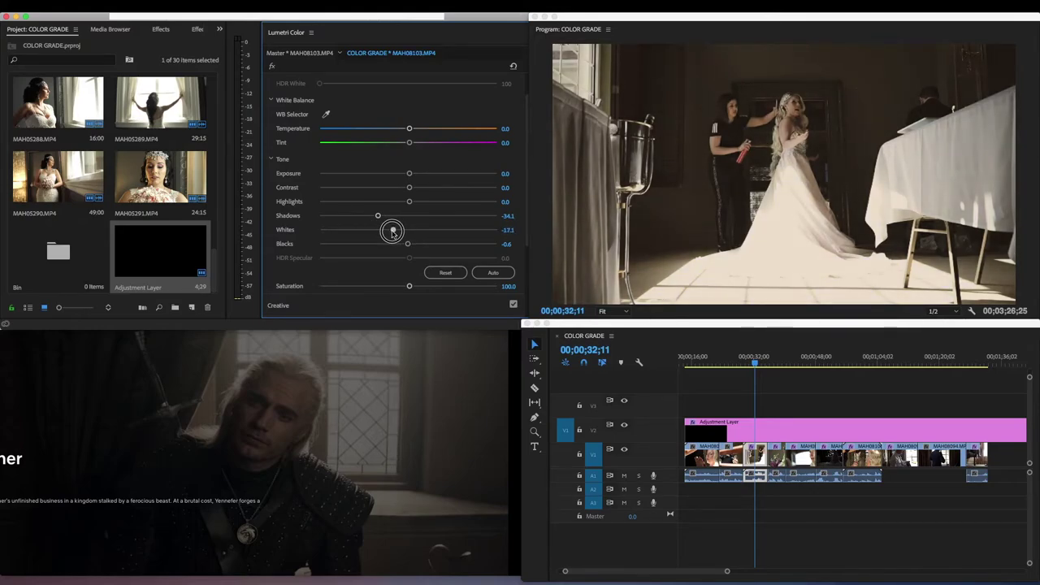
mouse_move(409, 188)
left_mouse_down()
mouse_move(463, 191)
mouse_move(429, 192)
mouse_move(409, 175)
left_mouse_up()
mouse_move(409, 286)
left_mouse_down()
mouse_move(440, 287)
mouse_move(429, 287)
left_mouse_up()
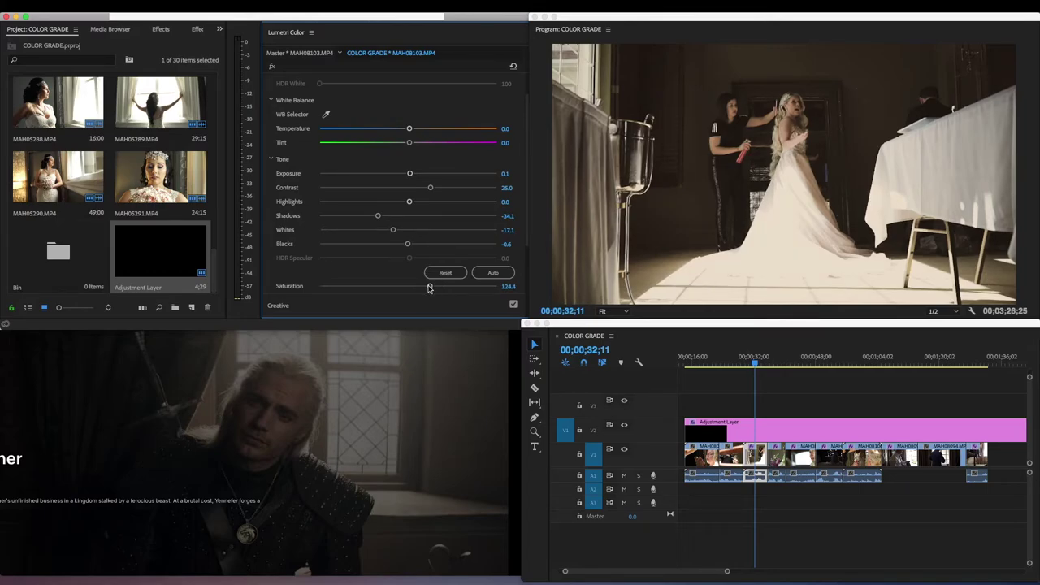
key("space")
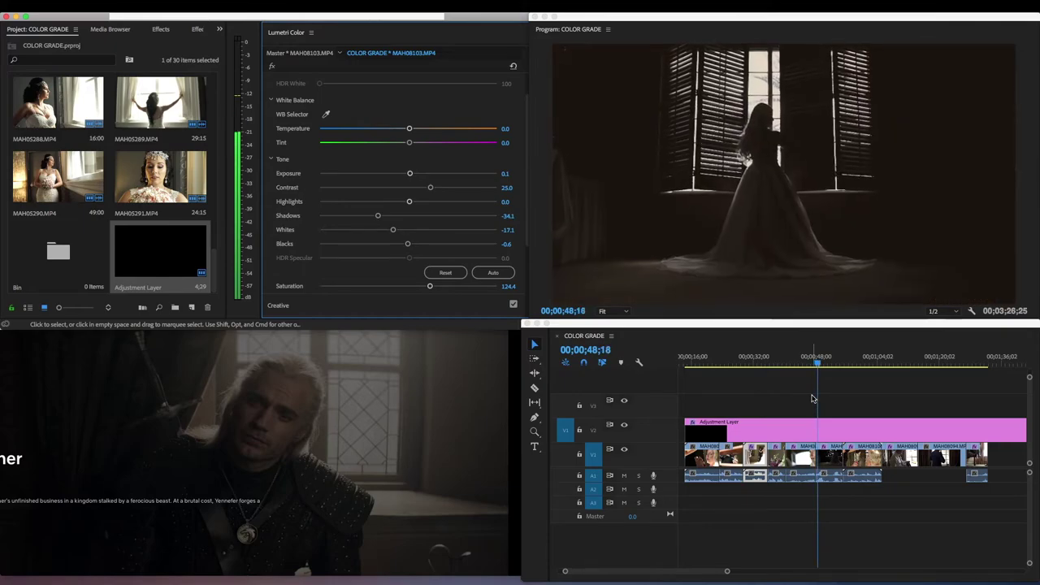
scroll(863, 393, "down", 3)
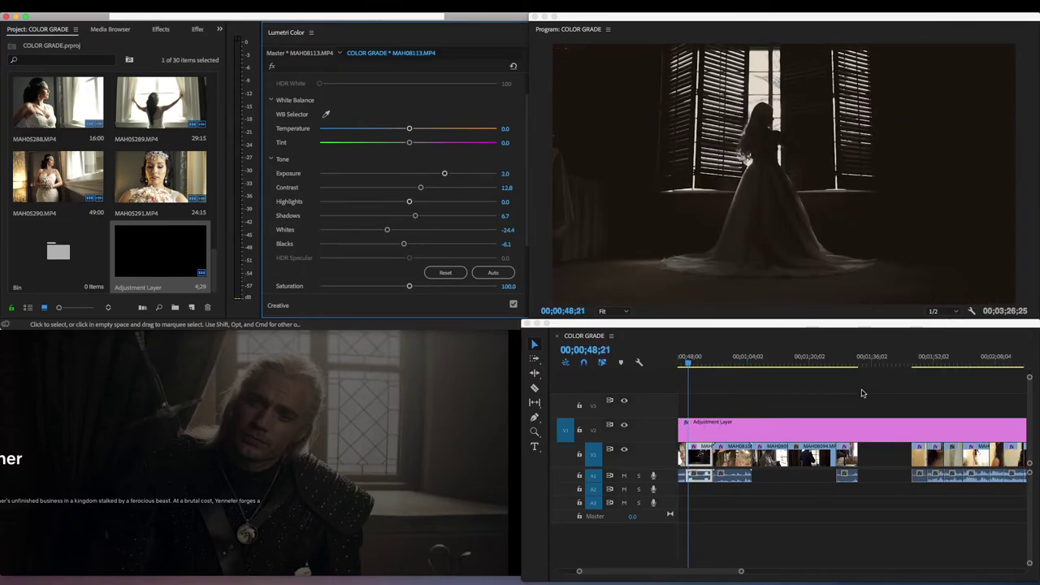
Step: Cut the Adjustment Layer at 00;01;32;21 and trim its second piece to start about 13 seconds later
left_click(928, 362)
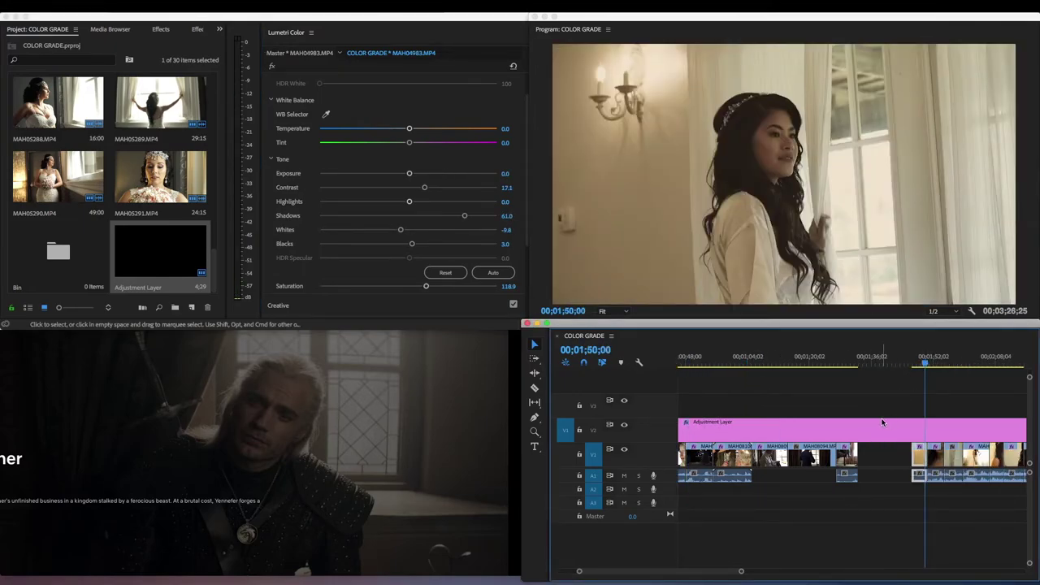
key("b")
key("c")
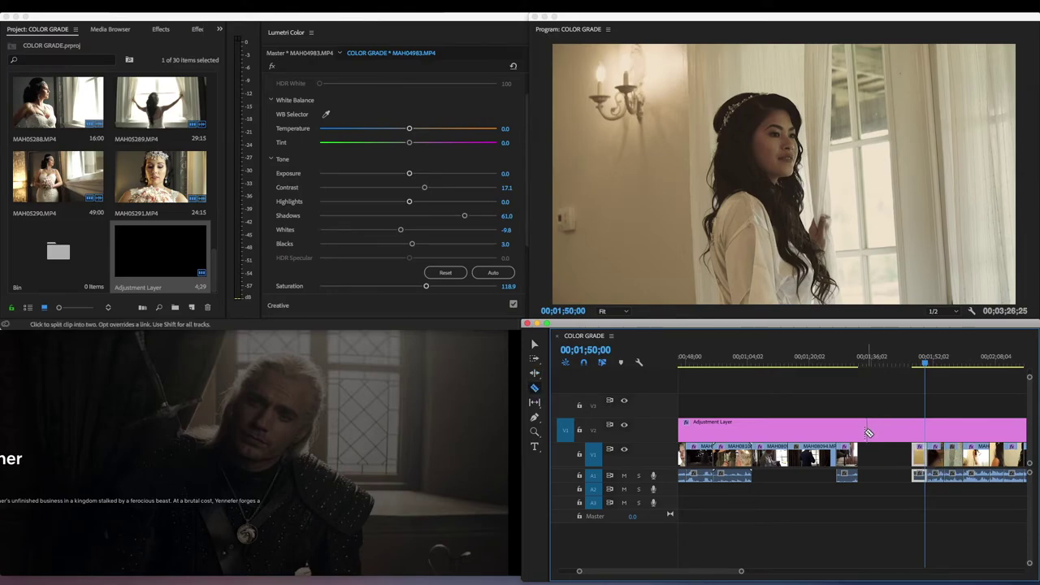
left_click(859, 429)
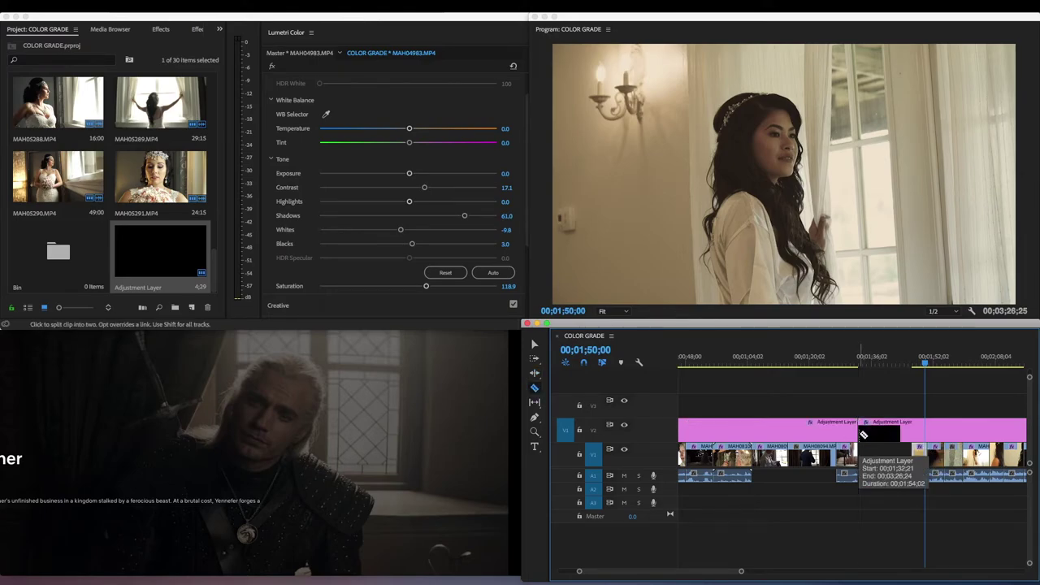
key("a")
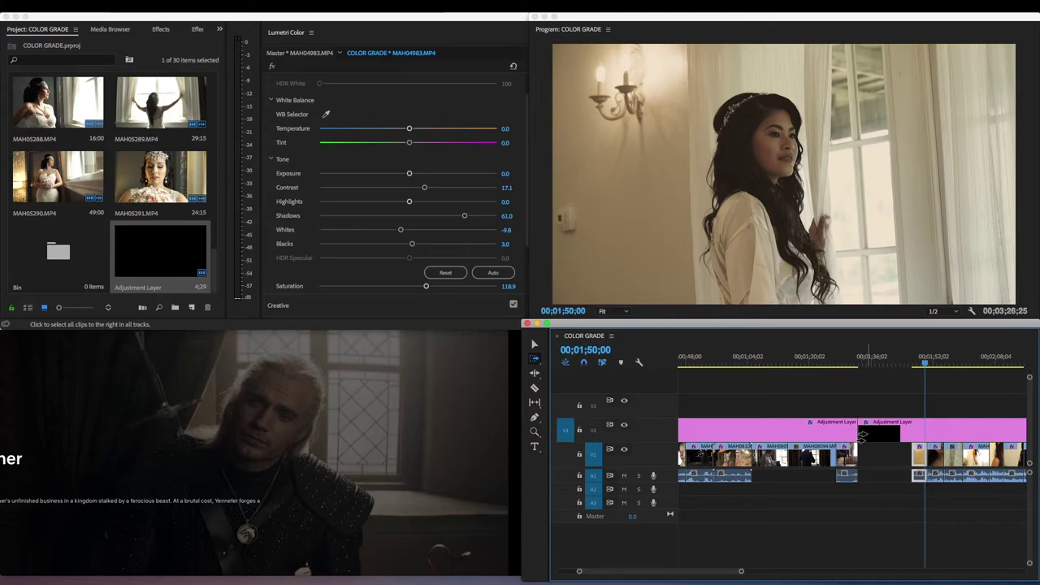
key("v")
left_click(865, 428)
left_click_drag(864, 429, 910, 425)
scroll(868, 414, "up", 5)
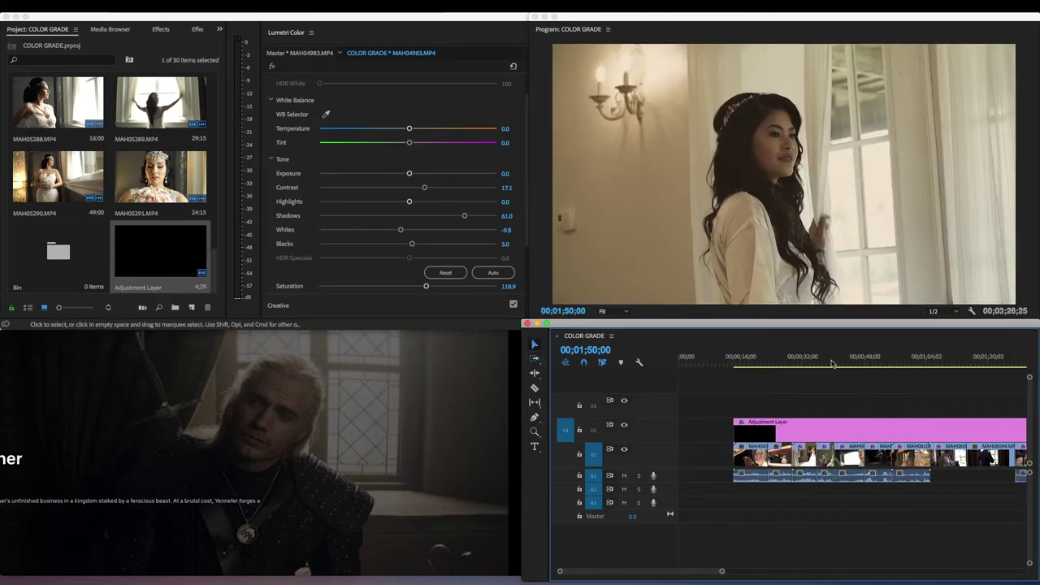
Step: Play back the opening clips, then park the playhead on MAH08103.MP4 at 00;00;32;18
left_click(762, 362)
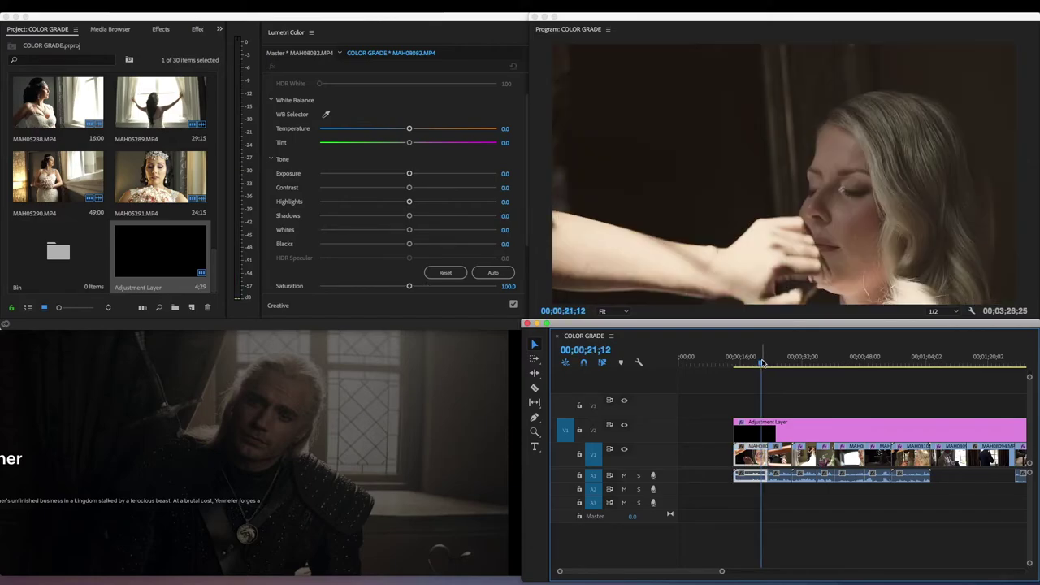
key("space")
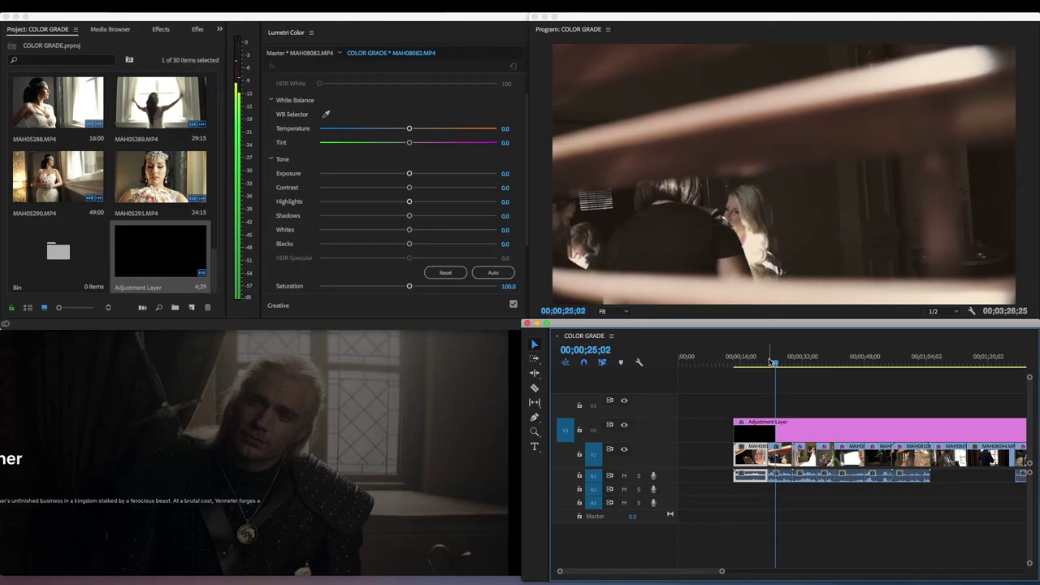
left_click(804, 362)
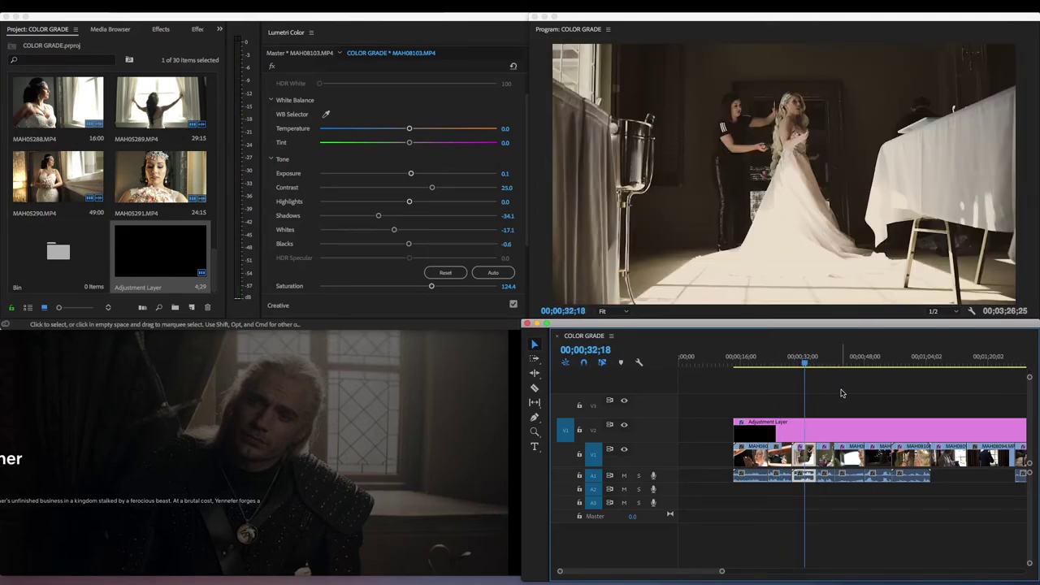
scroll(842, 393, "down", 10)
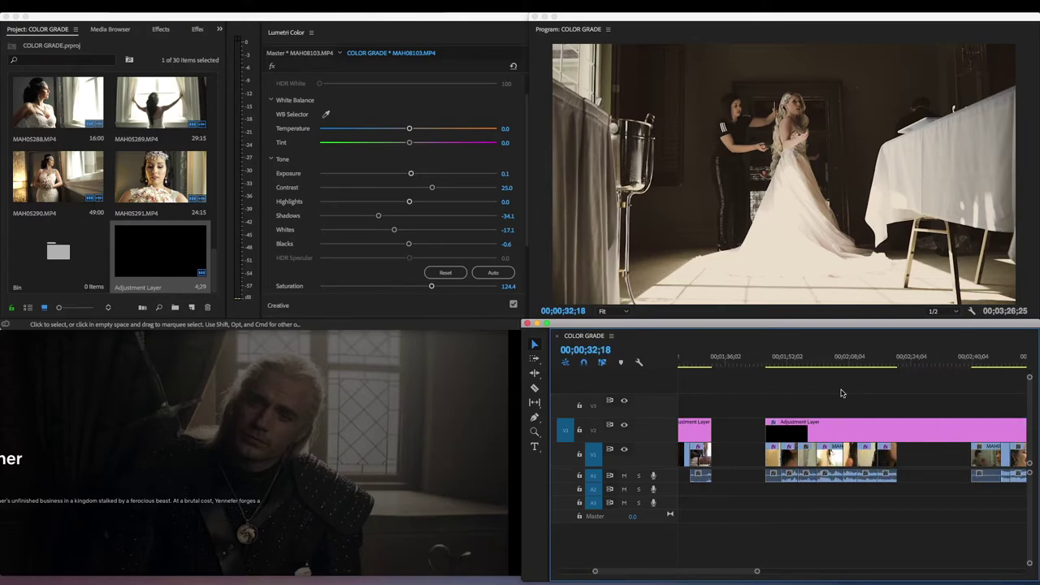
scroll(842, 393, "down", 3)
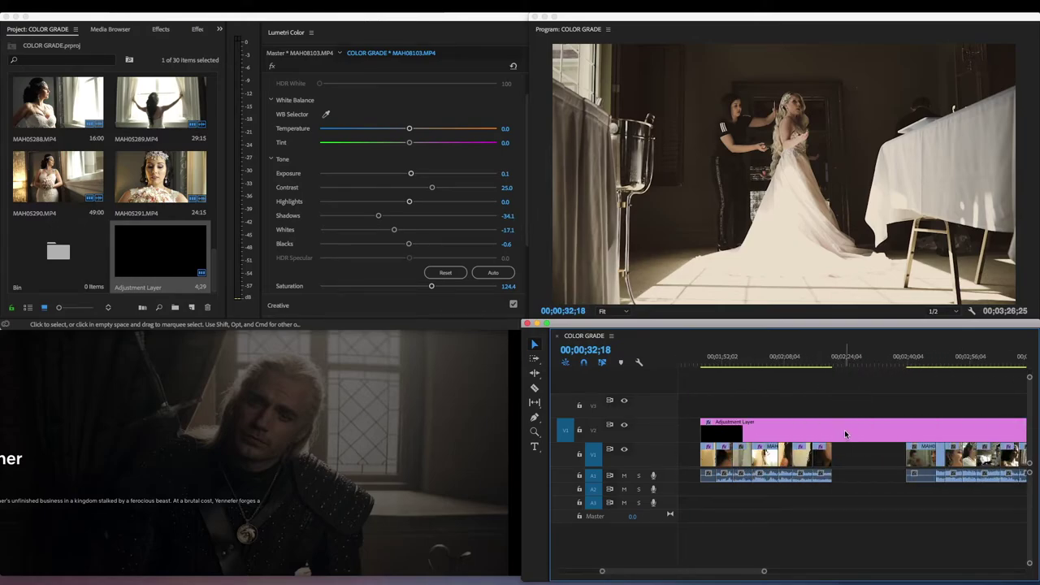
Step: Razor the Adjustment Layer at the playhead and trim the later piece forward, leaving a gap
key("c")
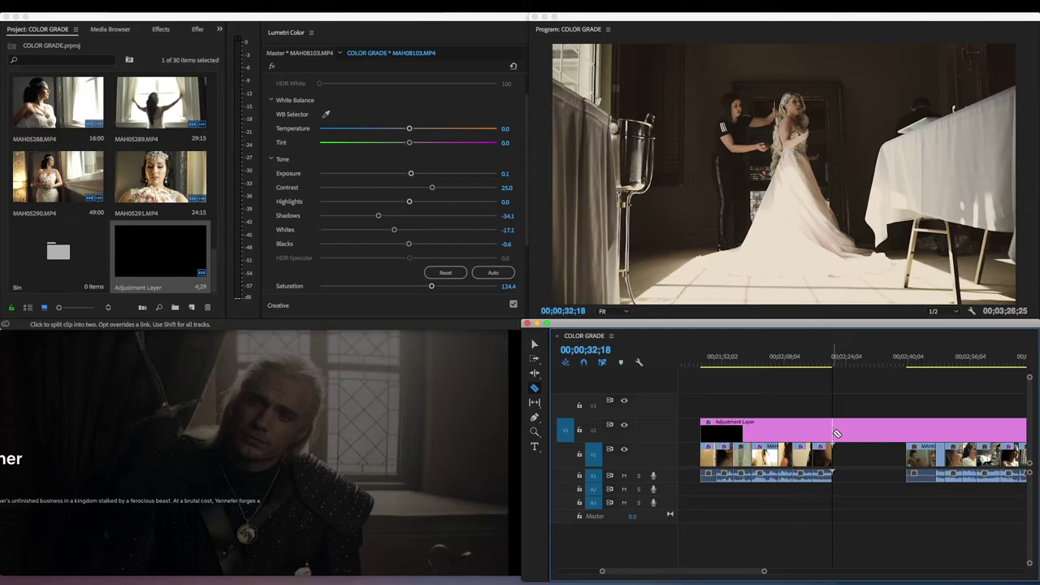
left_click(837, 433)
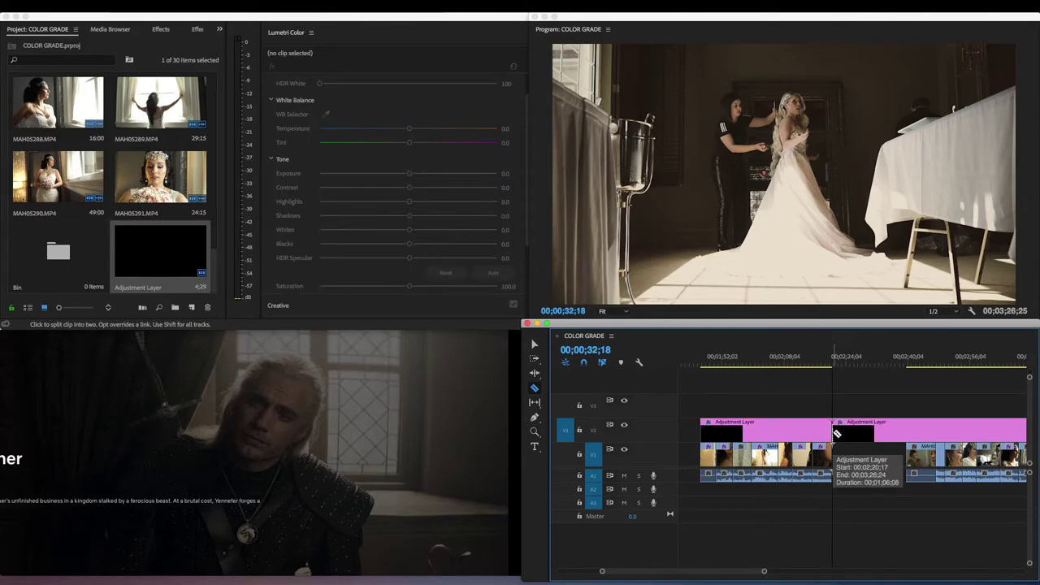
key("v")
left_click_drag(833, 430, 910, 428)
scroll(812, 455, "left", 1)
Step: Compare the first Adjustment Layer's grade on and off, then raise its Saturation to 60.4
left_click(771, 429)
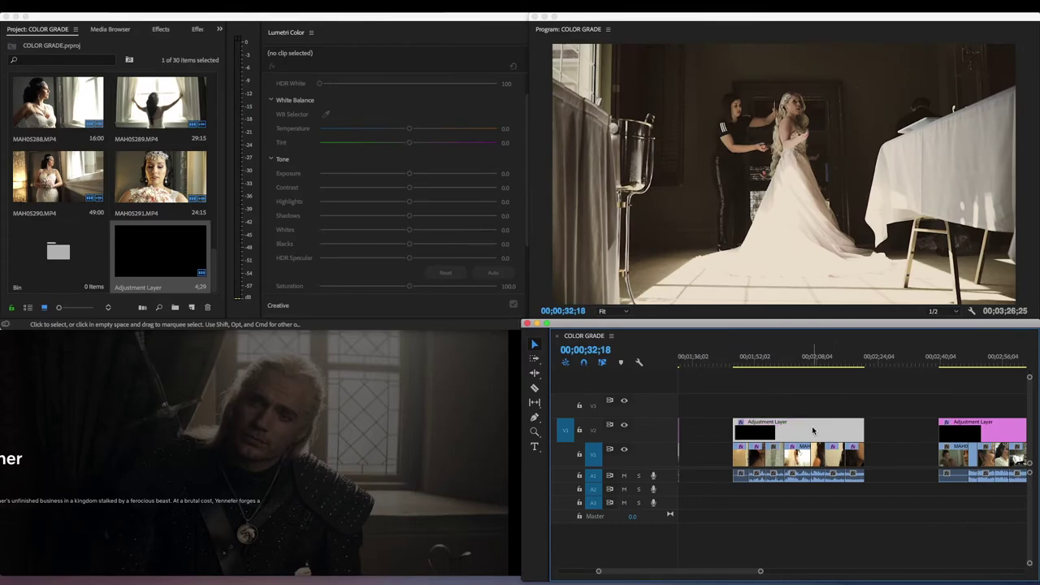
left_click(752, 361)
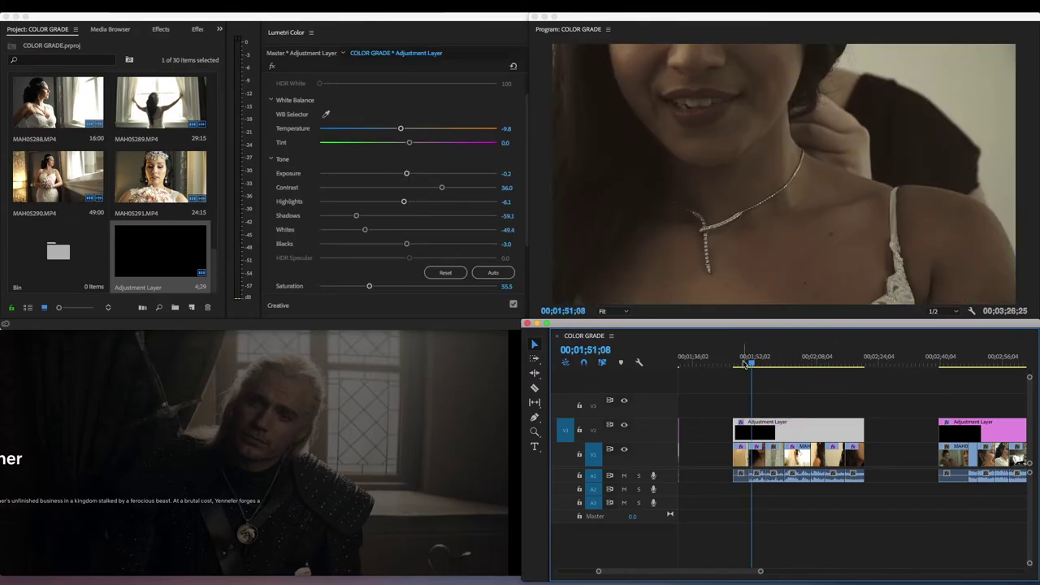
left_click(743, 362)
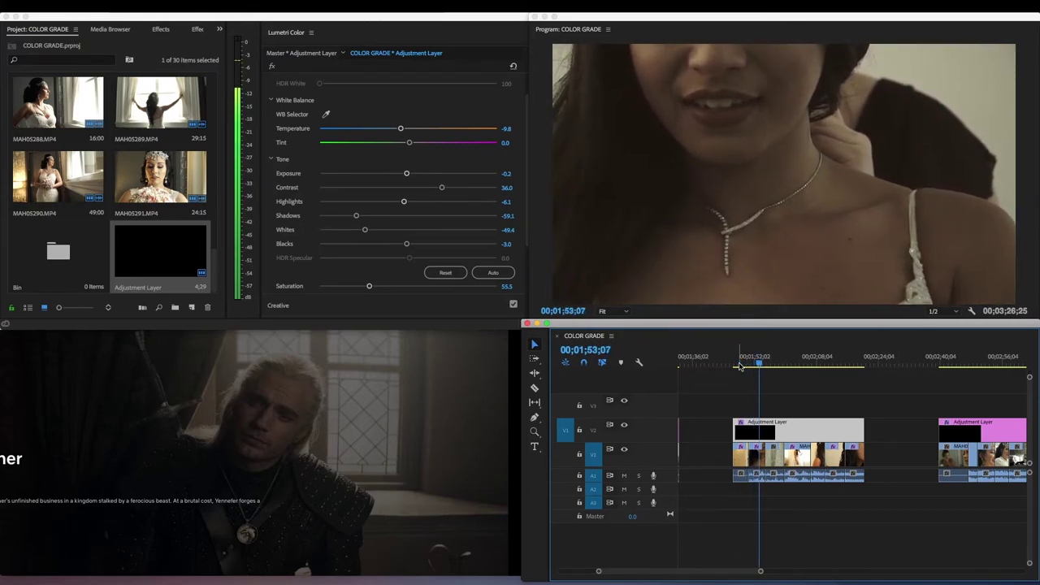
key("space")
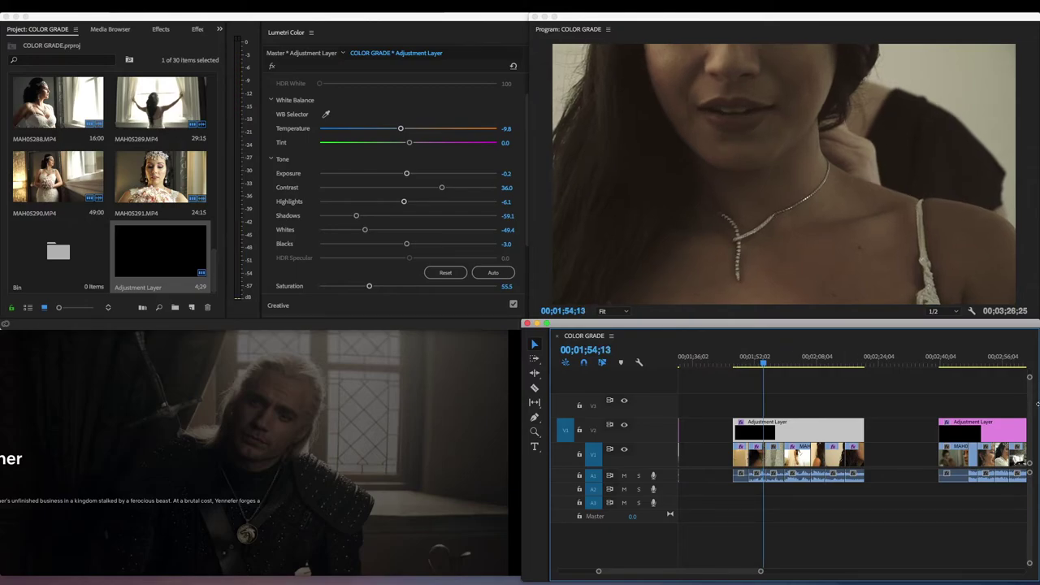
left_click(623, 426)
left_click(623, 427)
left_click(623, 425)
left_click(624, 425)
mouse_move(368, 290)
left_mouse_down()
mouse_move(394, 286)
mouse_move(372, 287)
left_mouse_up()
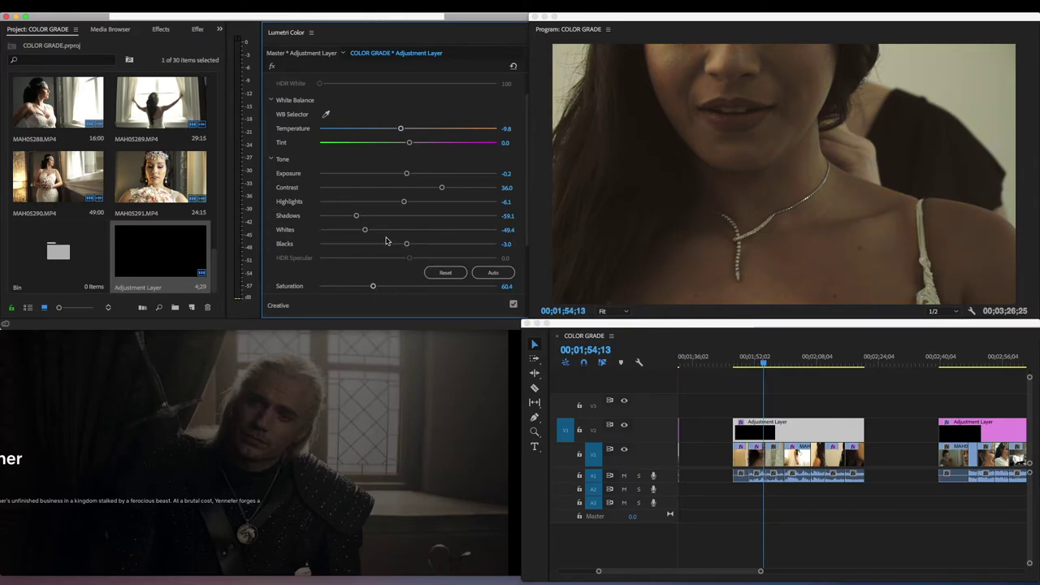
Step: Expand the Curves and Color Wheels & Match sections of the adjustment layer's Lumetri grade
scroll(386, 241, "down", 10)
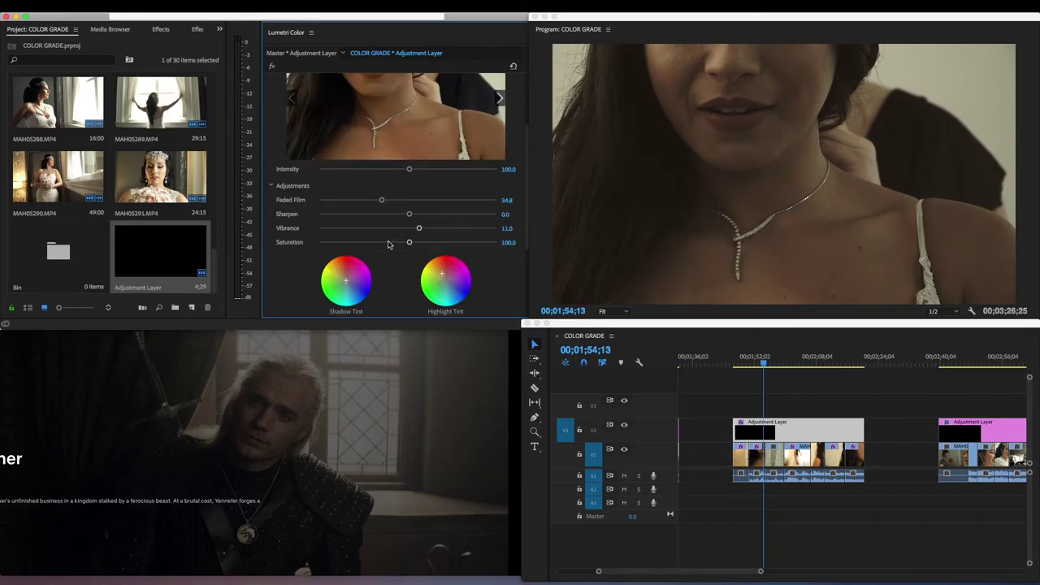
scroll(388, 258, "down", 1)
scroll(388, 258, "down", 2)
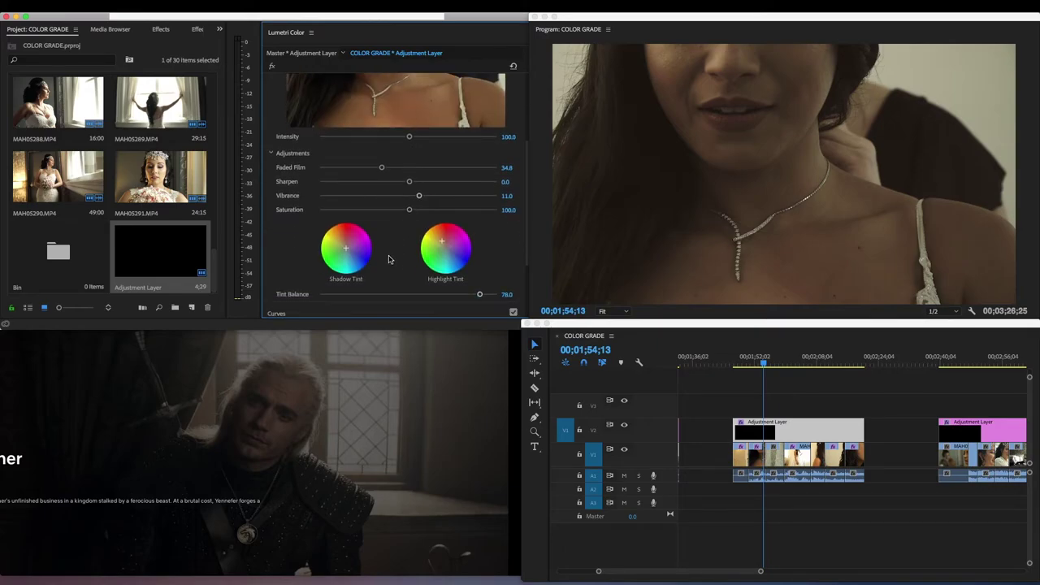
scroll(388, 259, "down", 2)
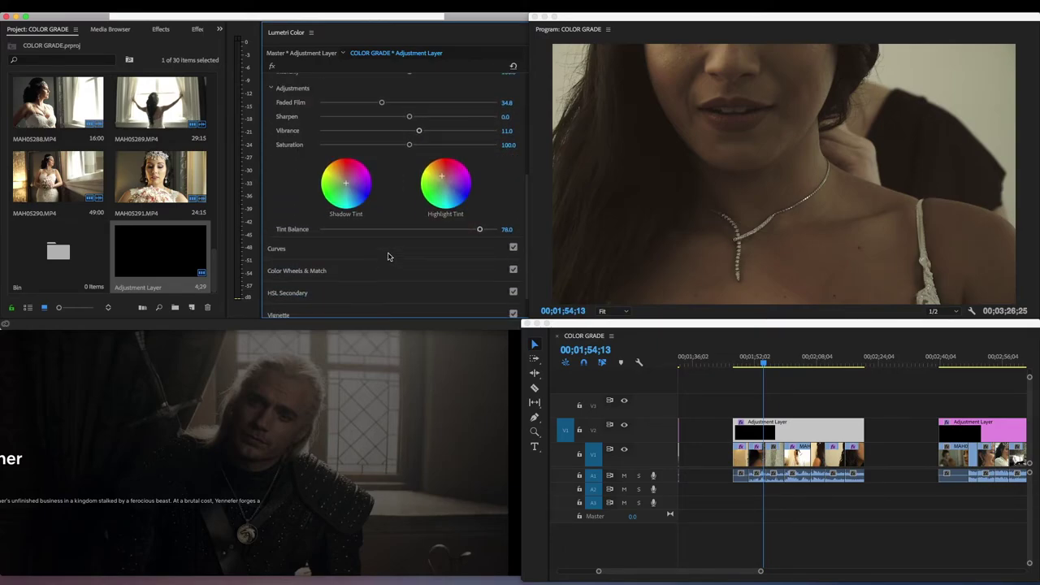
left_click(388, 256)
scroll(389, 256, "down", 3)
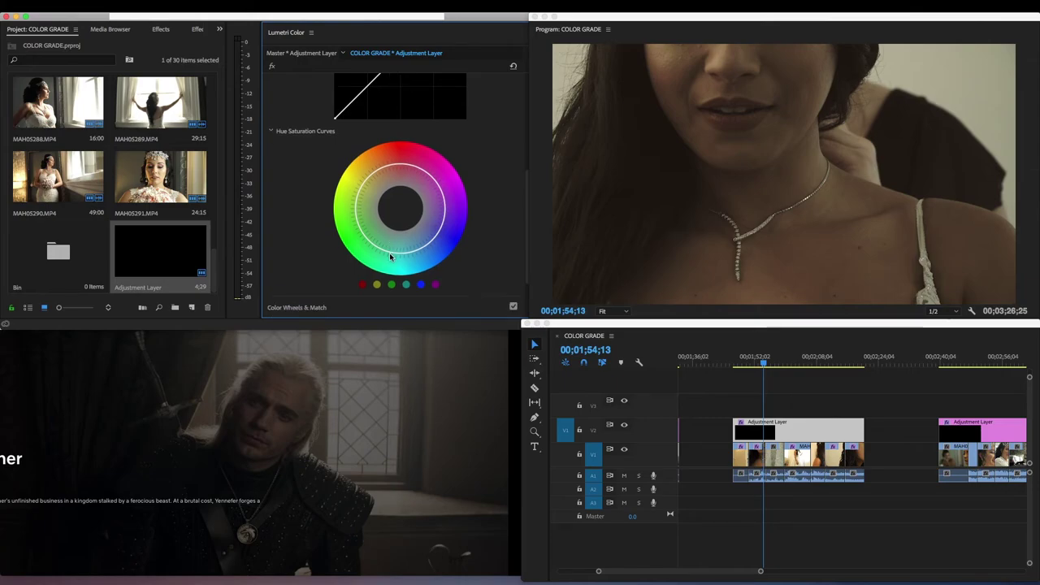
scroll(390, 257, "down", 1)
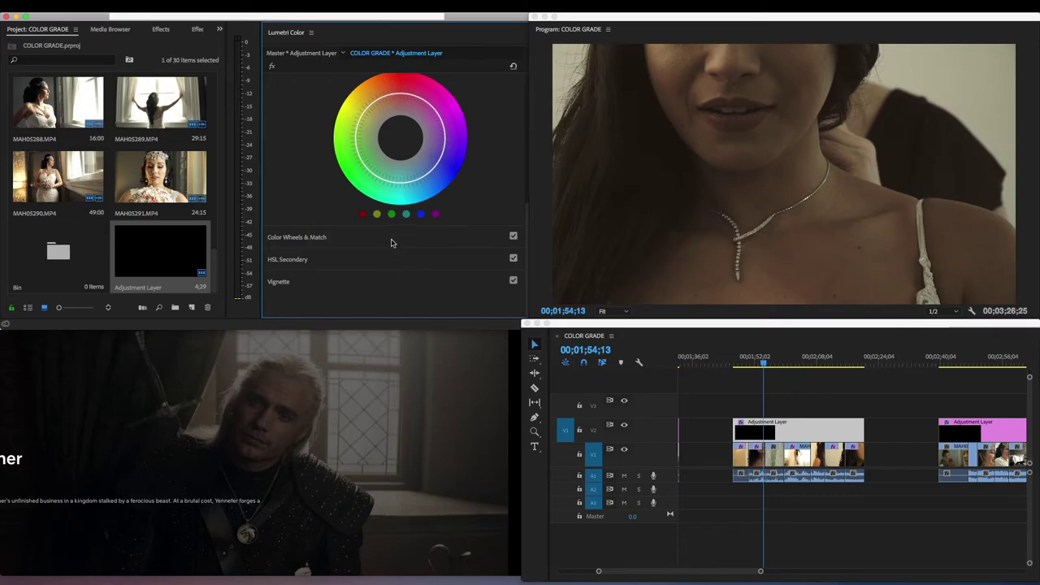
left_click(391, 242)
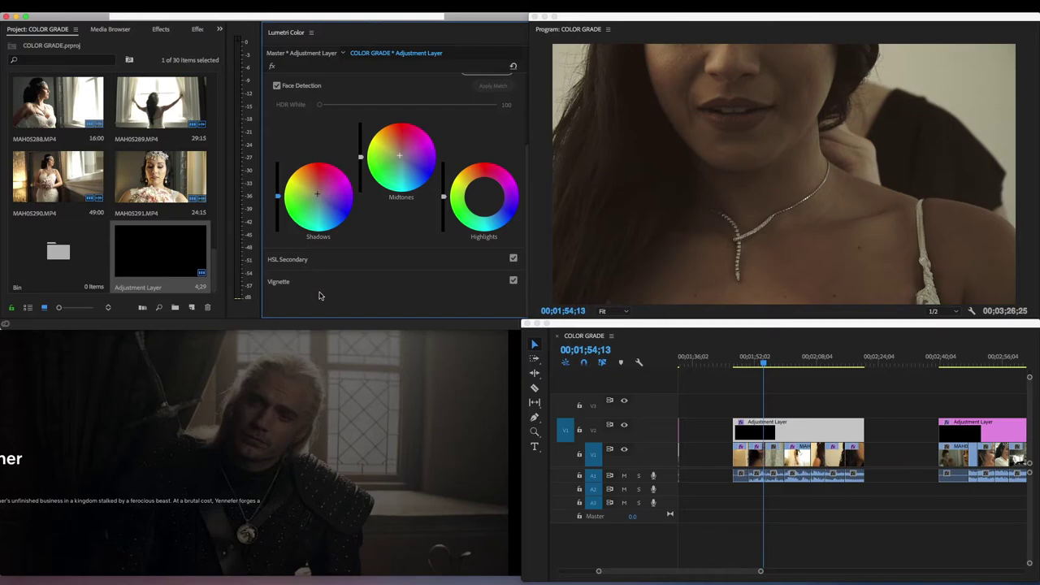
Step: Raise the adjustment layer's HSL Secondary correction Saturation to 106.7
left_click(319, 266)
scroll(356, 236, "down", 5)
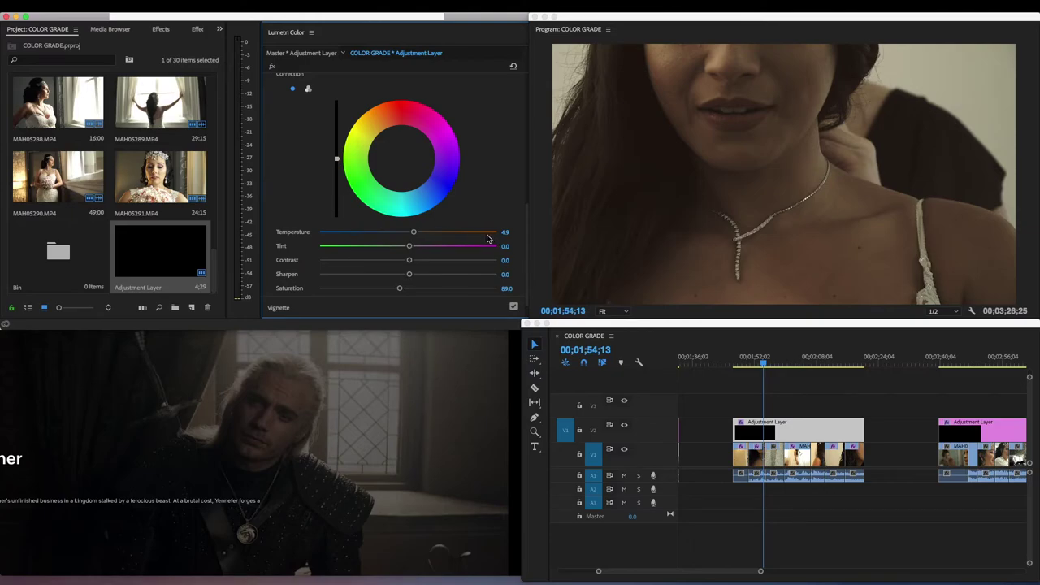
mouse_move(397, 290)
left_mouse_down()
mouse_move(441, 288)
mouse_move(414, 290)
left_mouse_up()
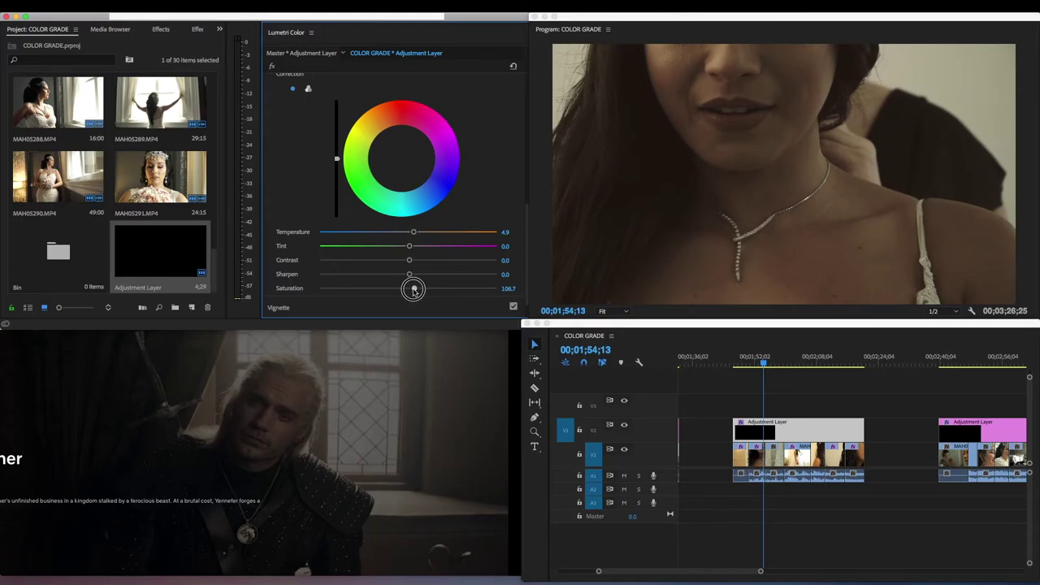
Step: Preview the graded later clips, then select hands clip MAH04986.MP4 at 00;01;57;04
left_click(776, 361)
key("space")
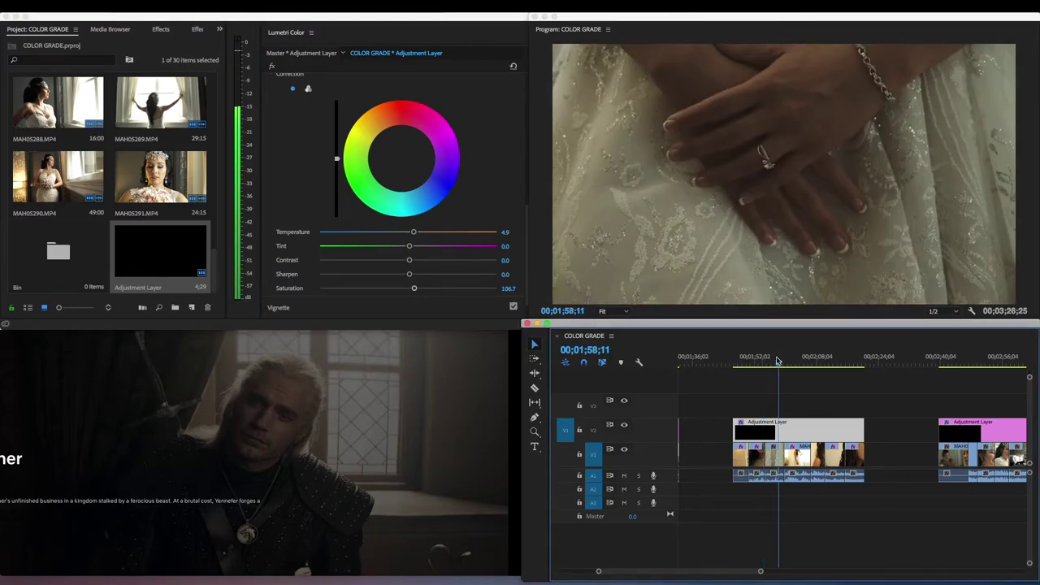
key("space")
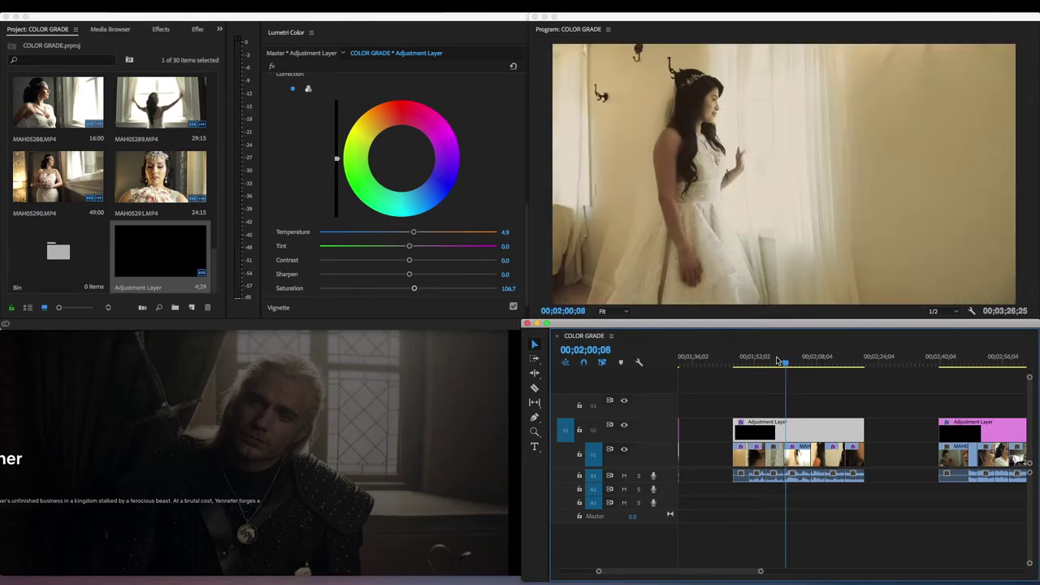
left_click(774, 361)
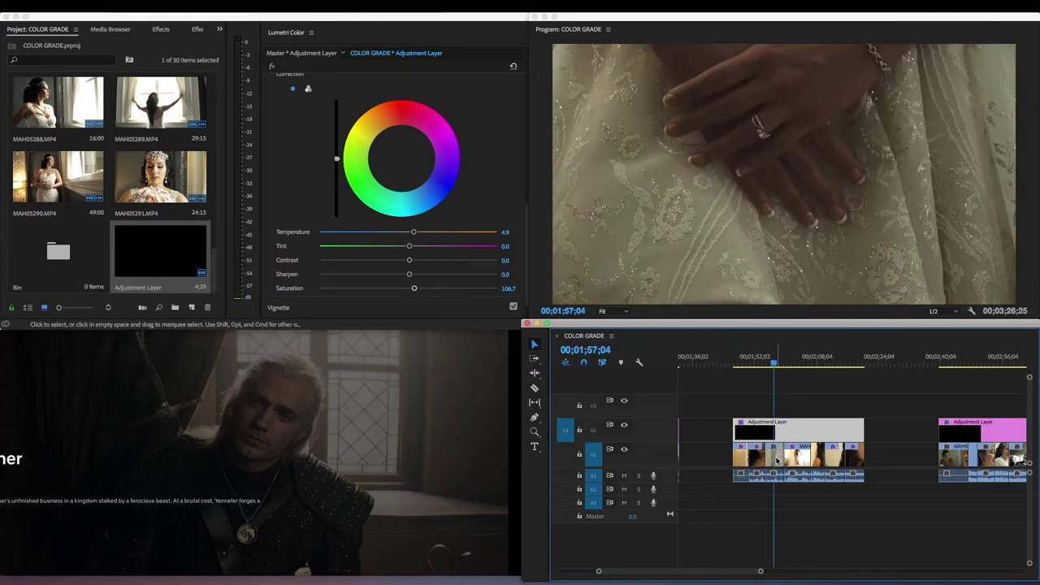
Step: Give MAH04986.MP4 Basic Correction values of Shadows 51.2, Whites -19.5 and Blacks -7.9
key("super+shift+a")
scroll(432, 151, "up", 8)
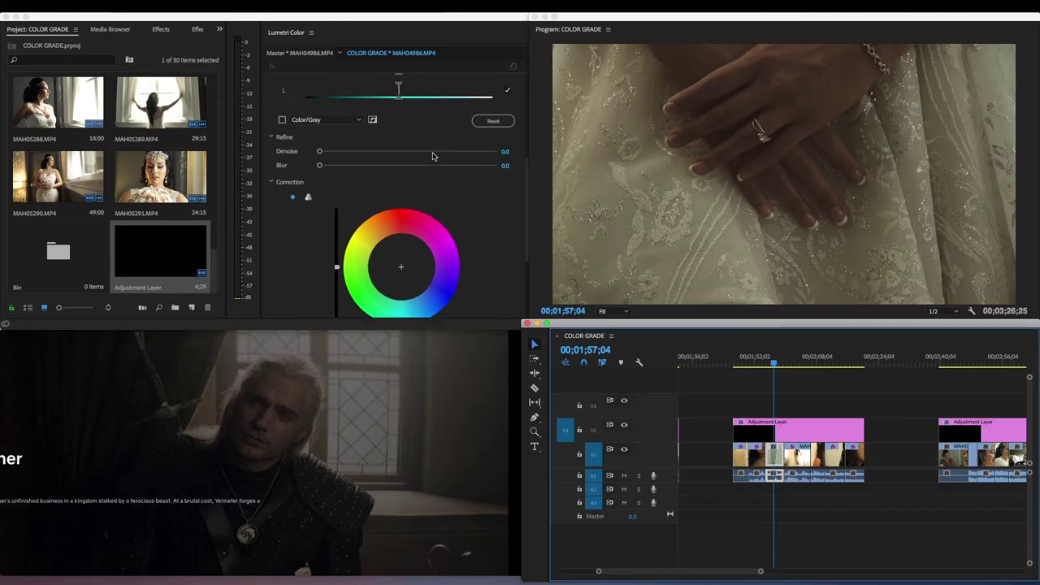
left_click(396, 85)
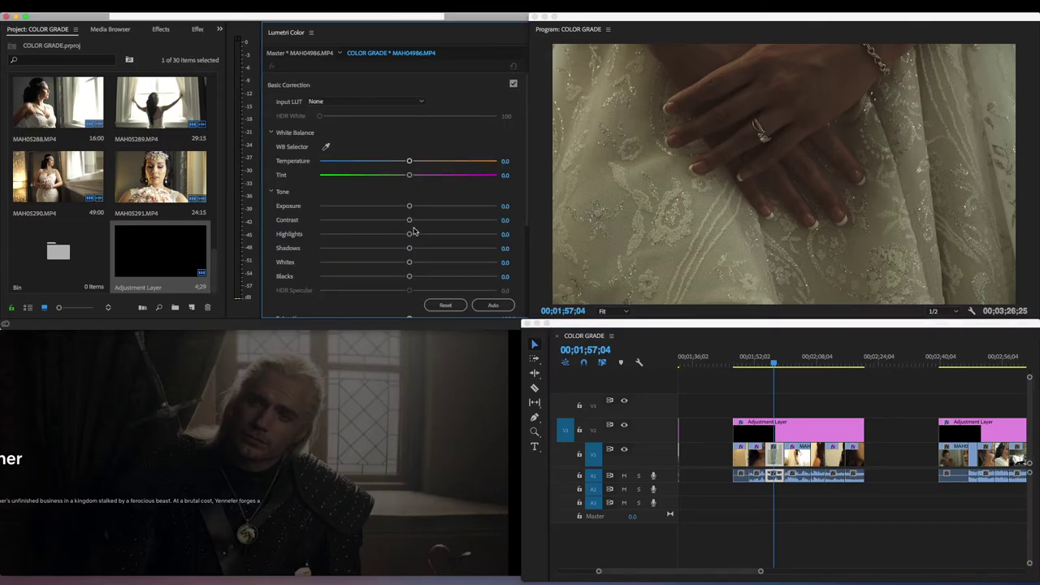
left_click_drag(409, 248, 453, 251)
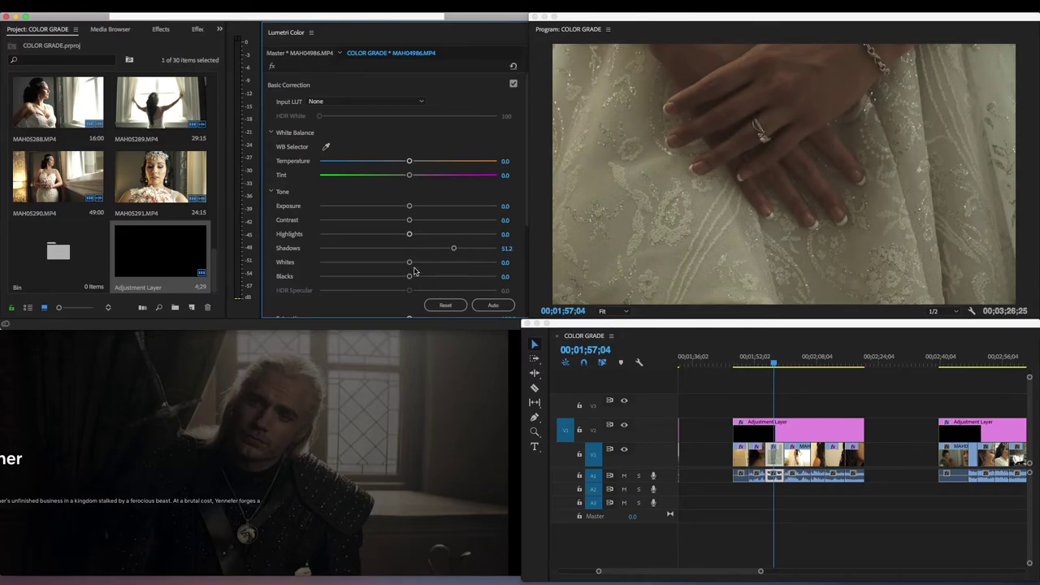
left_click_drag(409, 264, 389, 262)
mouse_move(411, 278)
left_mouse_down()
mouse_move(427, 276)
mouse_move(400, 277)
left_mouse_up()
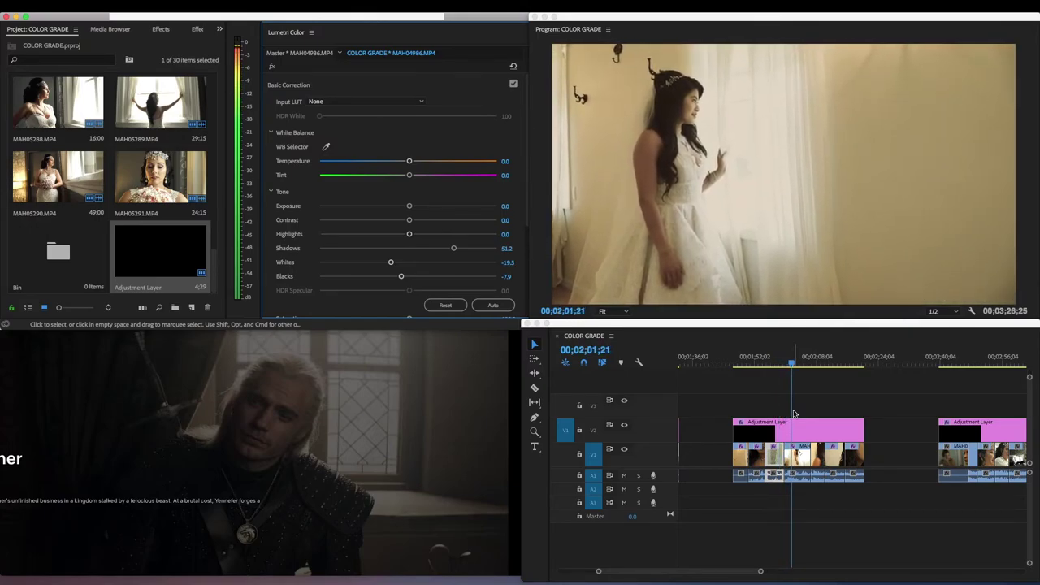
Step: Set window clip MAH04996 to Saturation 89.0 and Whites -45.1, judged with the adjustment layer hidden
left_click(800, 457)
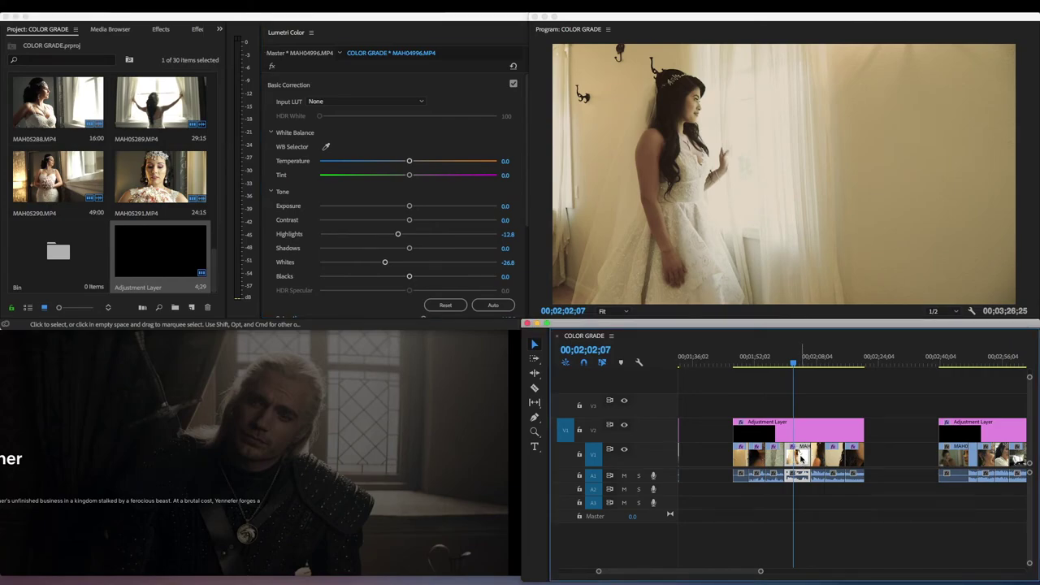
left_click(622, 427)
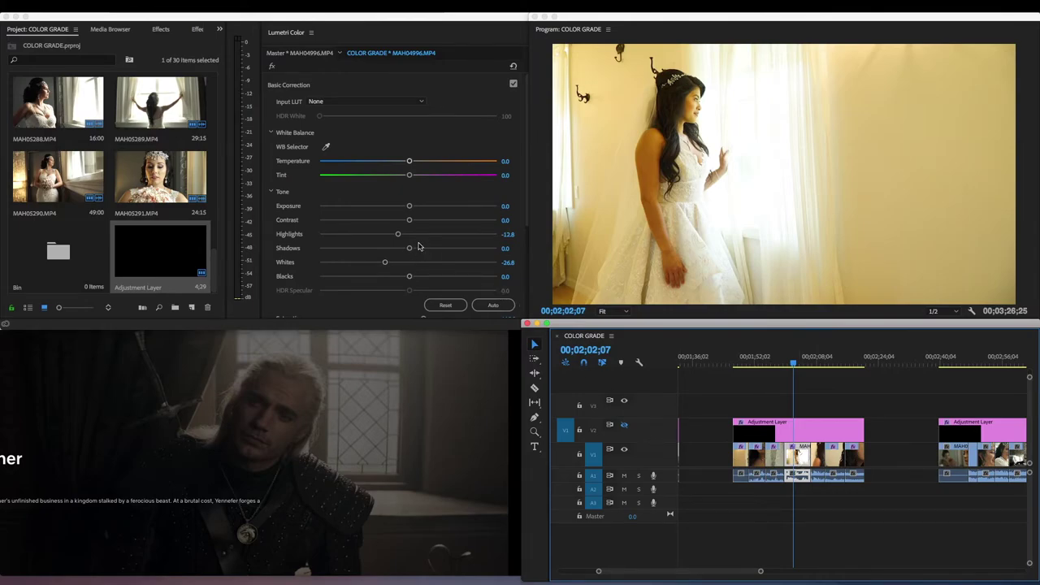
scroll(414, 278, "down", 3)
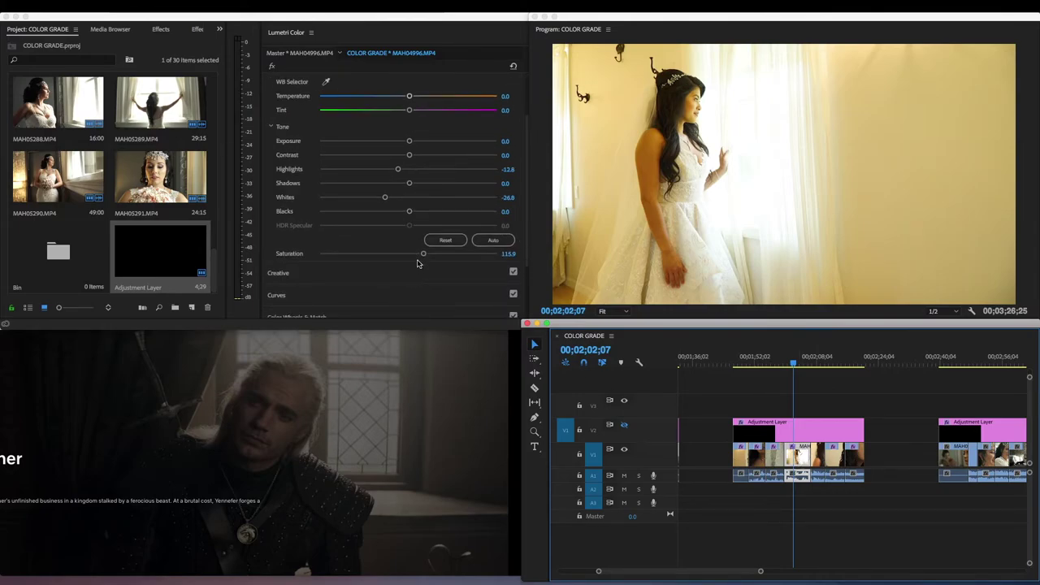
left_click_drag(423, 254, 398, 257)
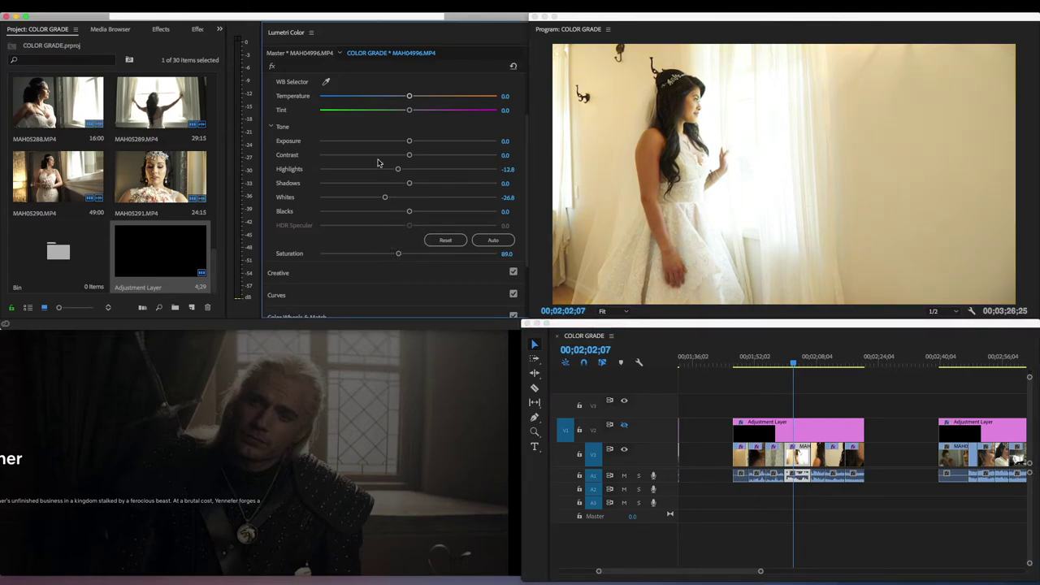
left_click_drag(385, 197, 367, 197)
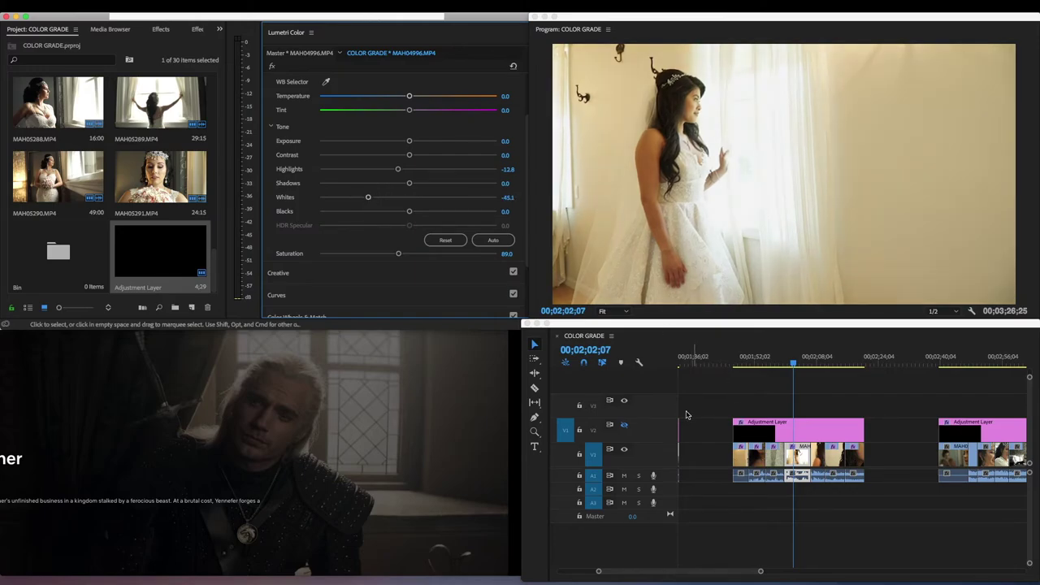
left_click(624, 425)
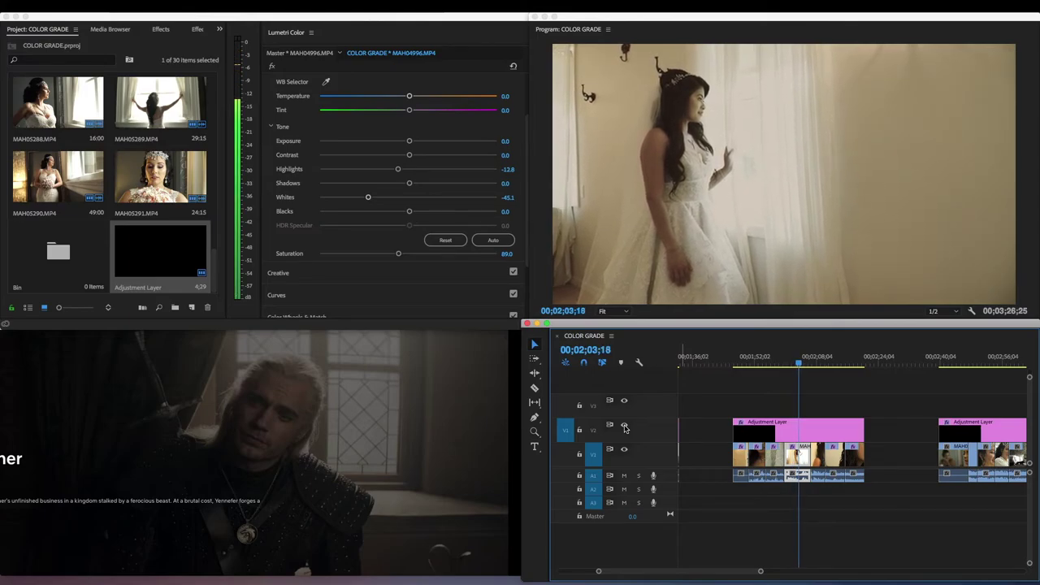
Step: Review the portrait and lipstick shots against The Witcher reference
key("space")
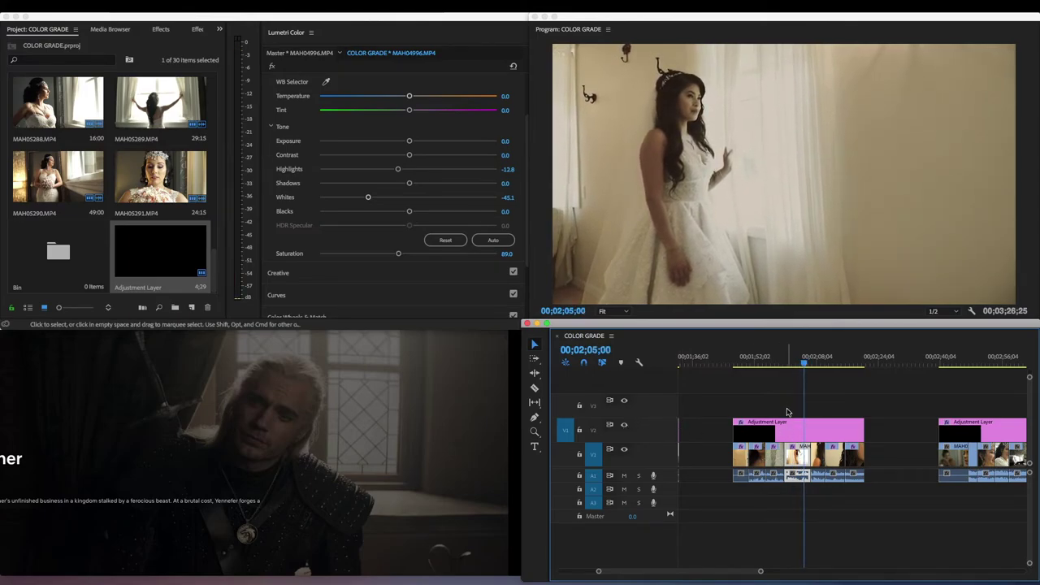
key("space")
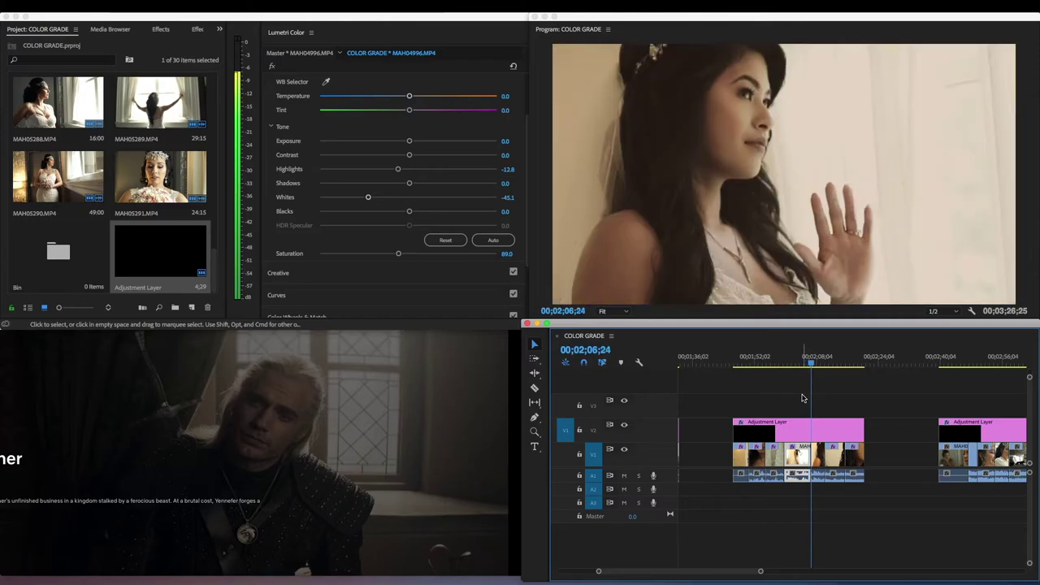
key("space")
key("space")
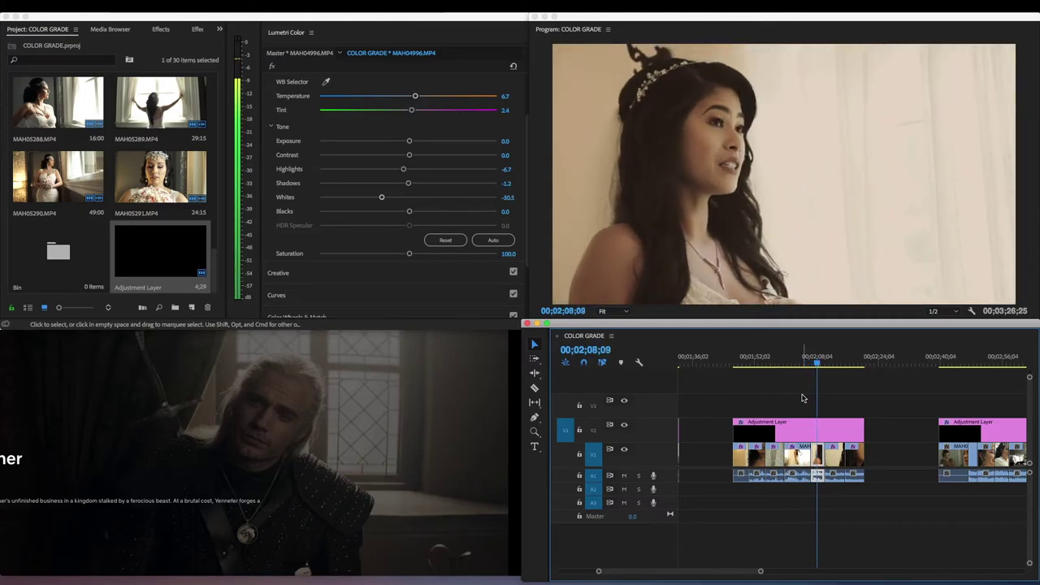
key("space")
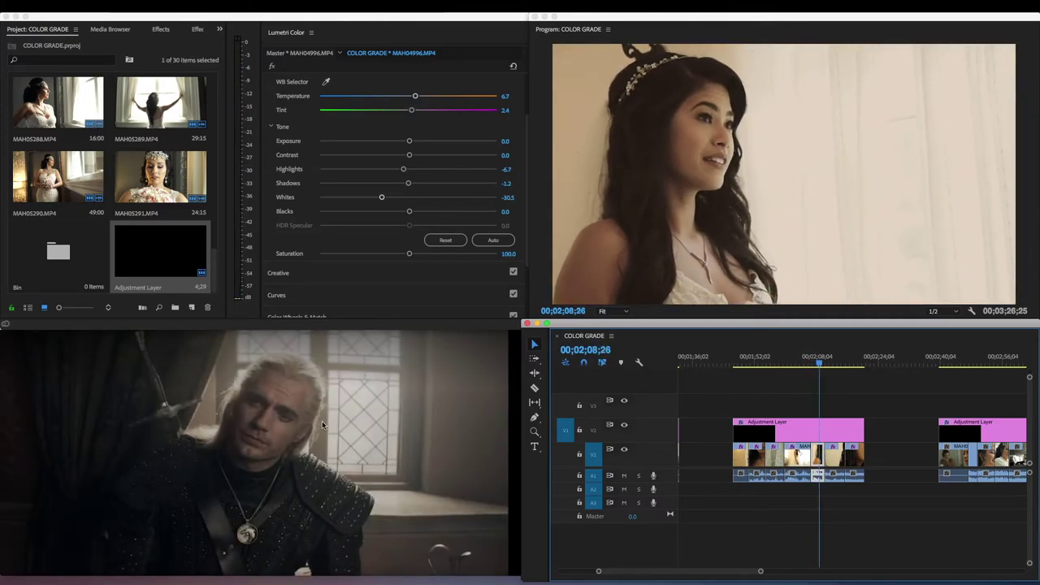
left_click(320, 421)
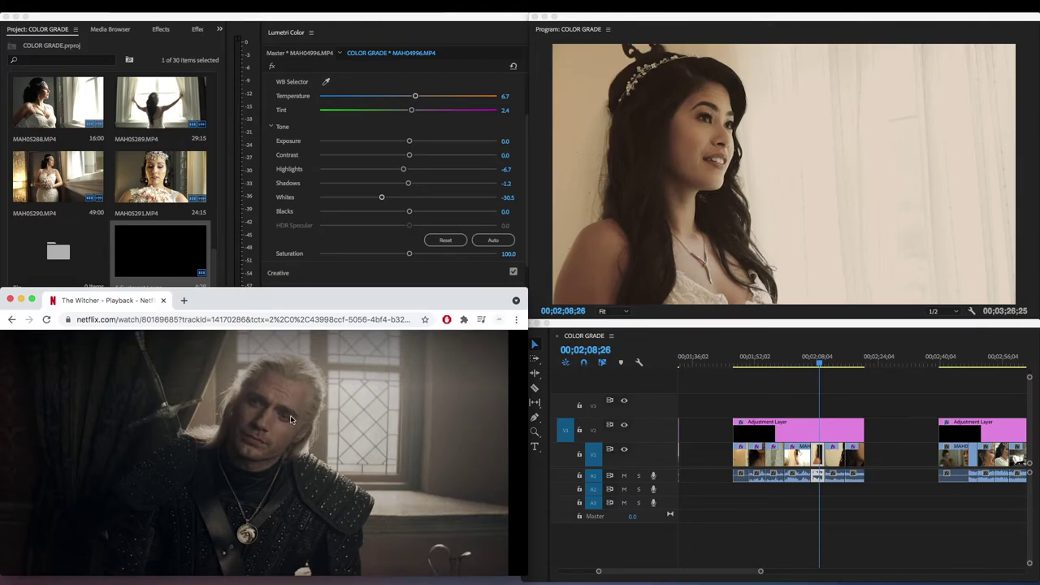
left_click(842, 362)
left_click(833, 363)
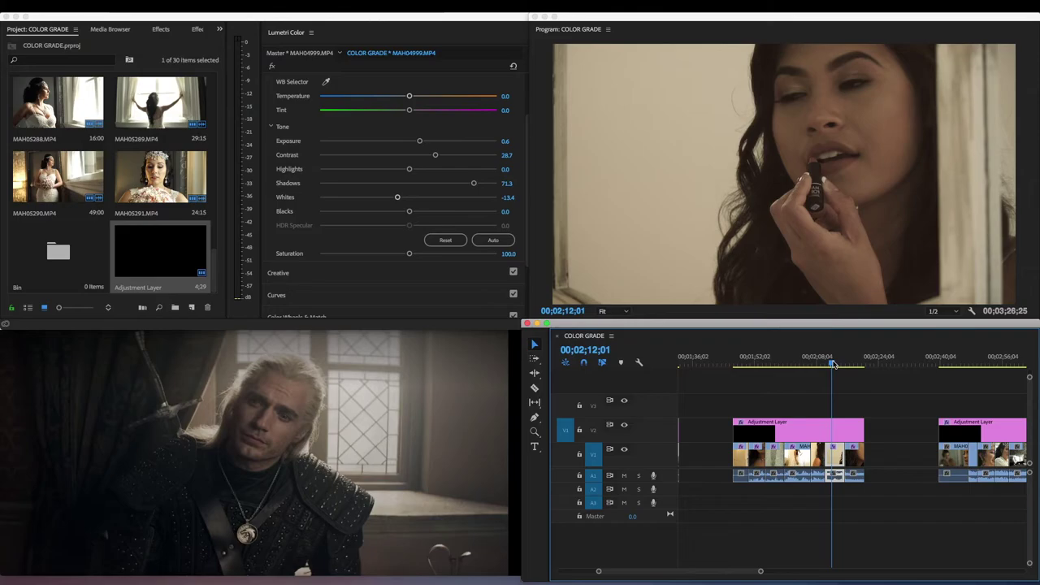
key("space")
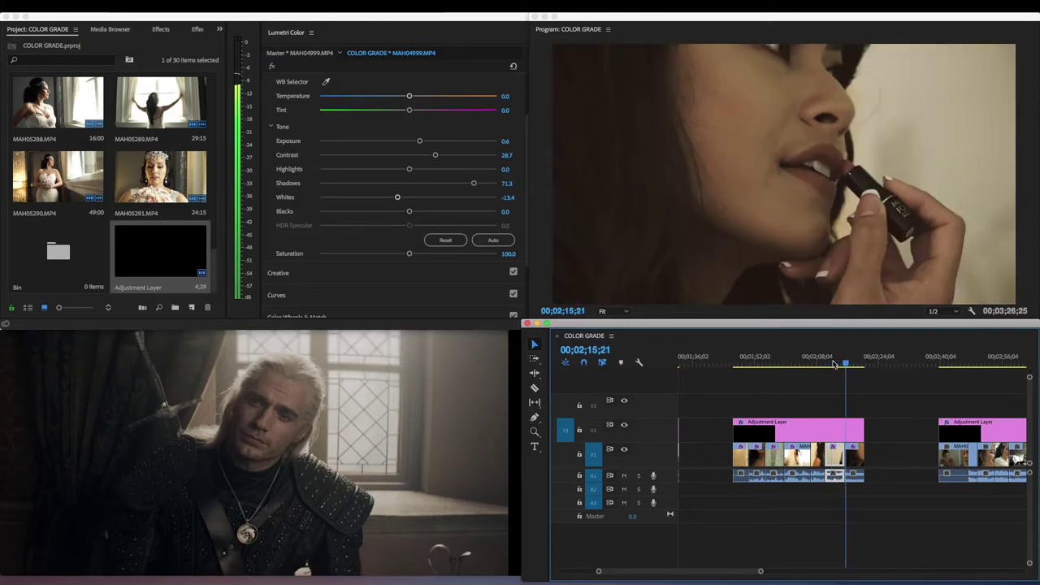
Step: Desaturate close-up MAH05254.MP4 to Saturation 70.7, comparing with the adjustment layer off and on
left_click(945, 362)
scroll(914, 420, "down", 3)
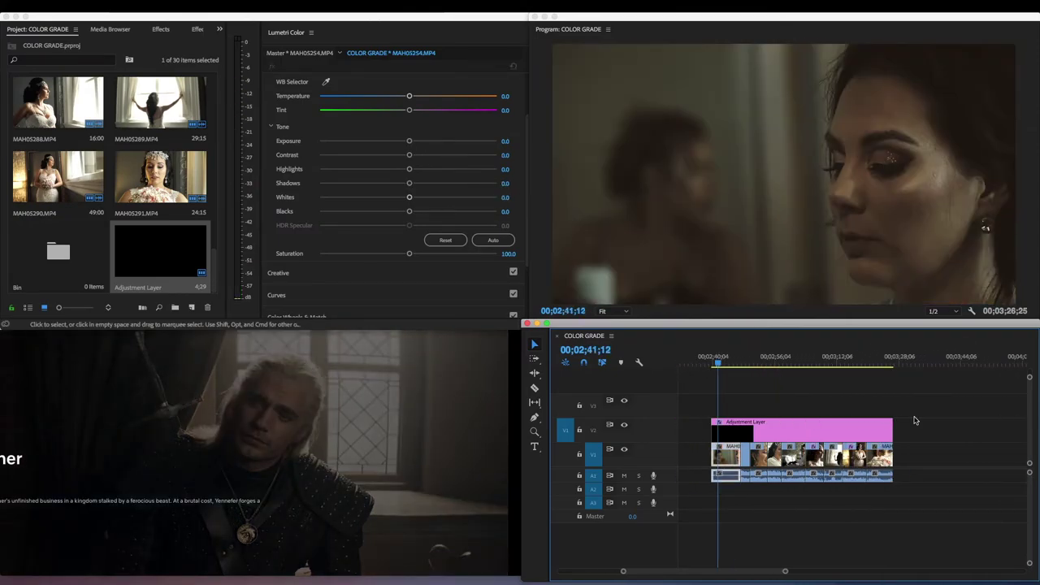
scroll(914, 420, "down", 1)
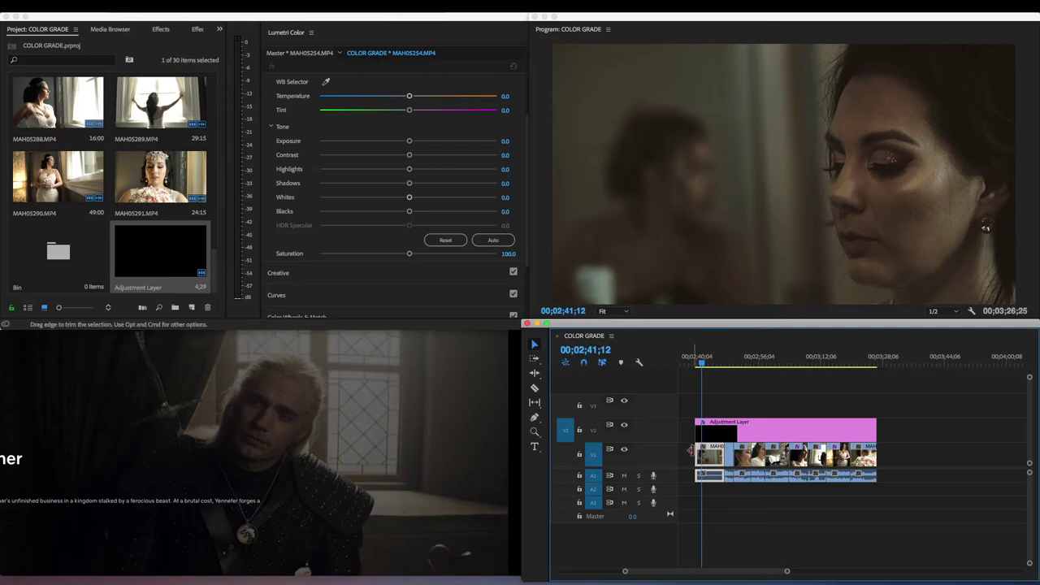
left_click(624, 425)
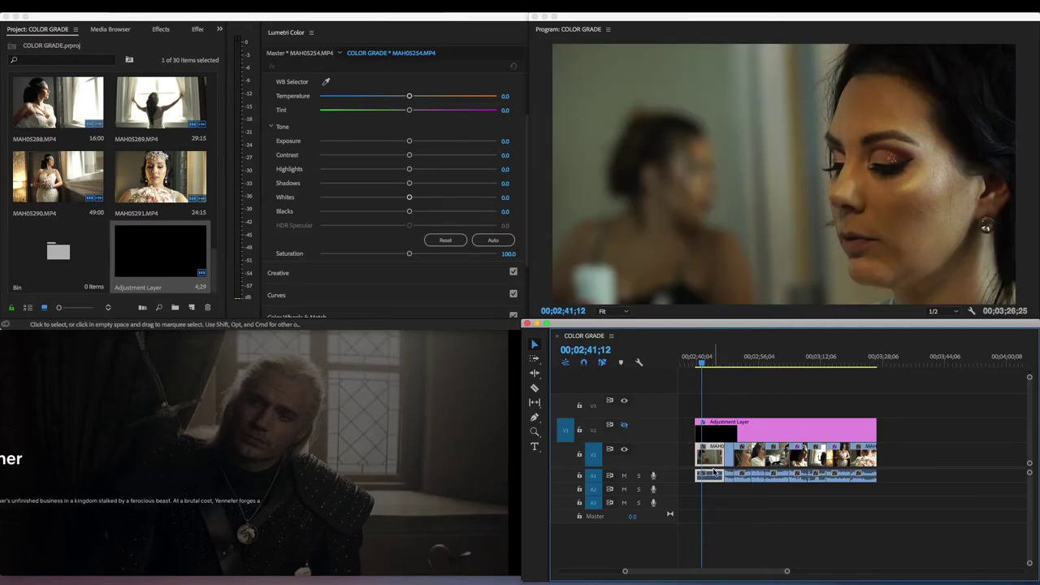
left_click_drag(409, 255, 382, 254)
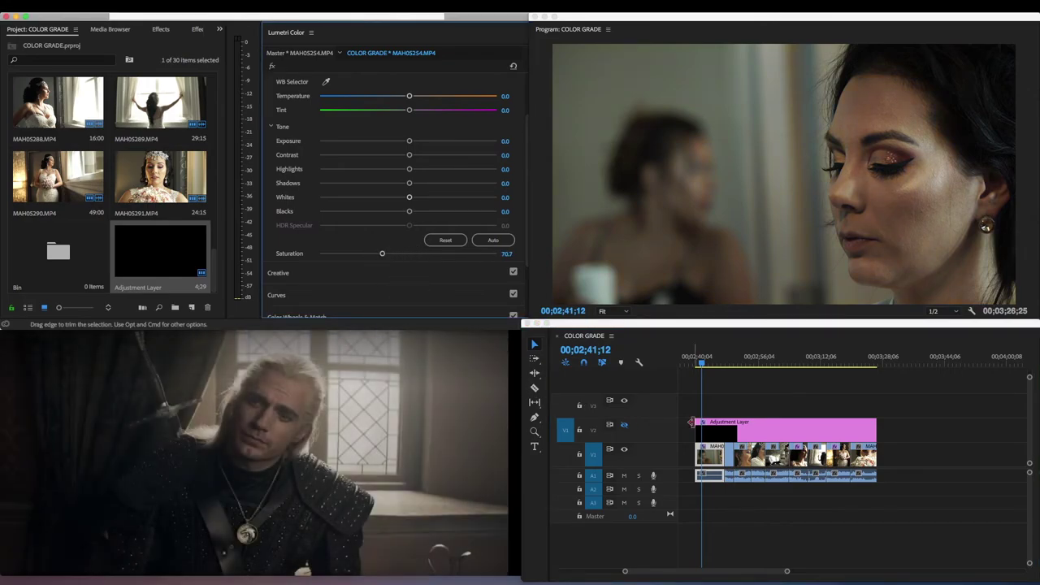
left_click(624, 425)
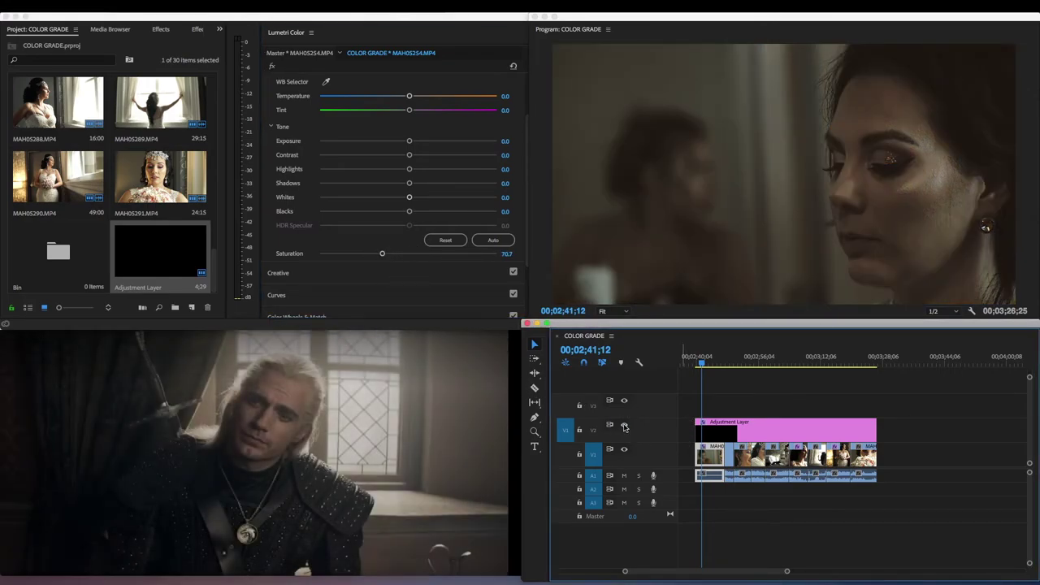
Step: Navigate the COLOR GRADE timeline to the bride's close-up MAH05288.MP4 at 00;03;06;19
left_click(734, 358)
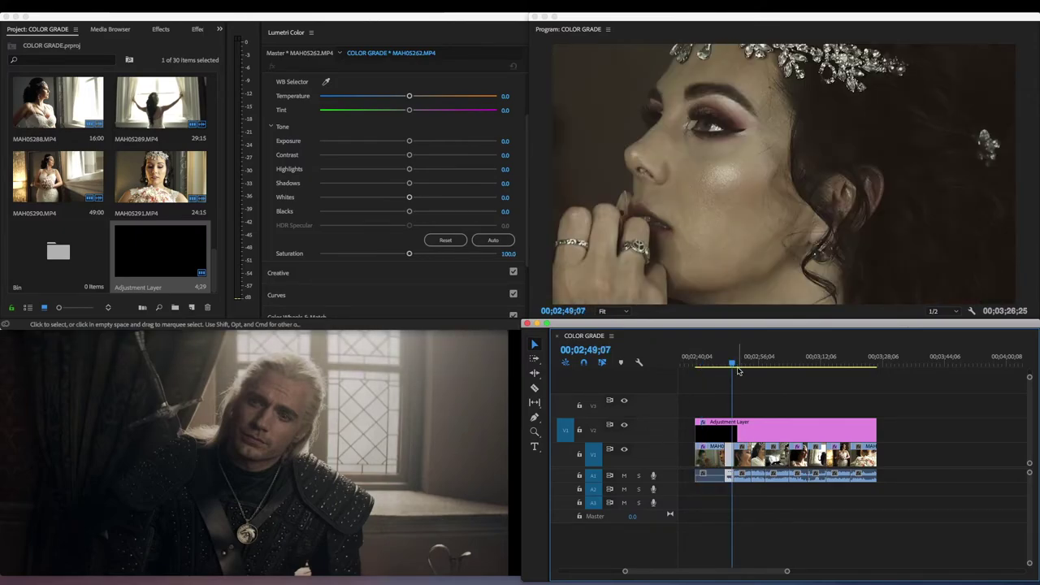
scroll(726, 406, "left", 10)
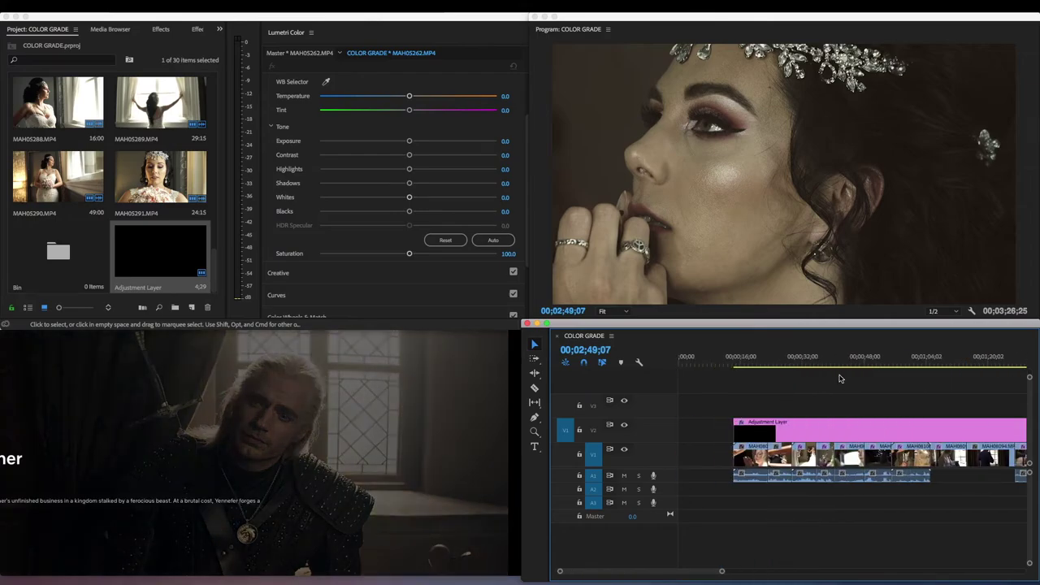
left_click(847, 357)
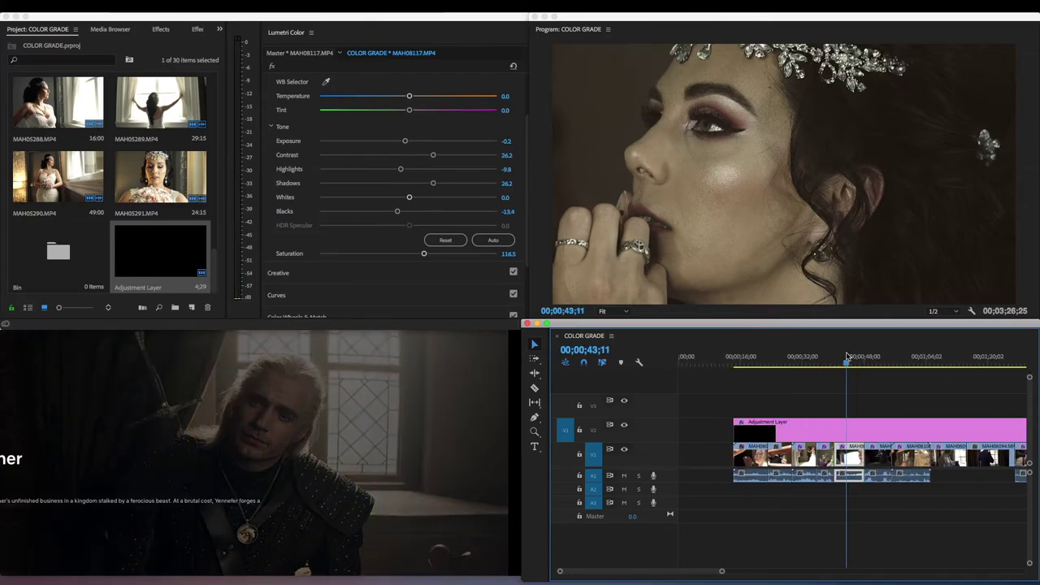
scroll(875, 408, "right", 10)
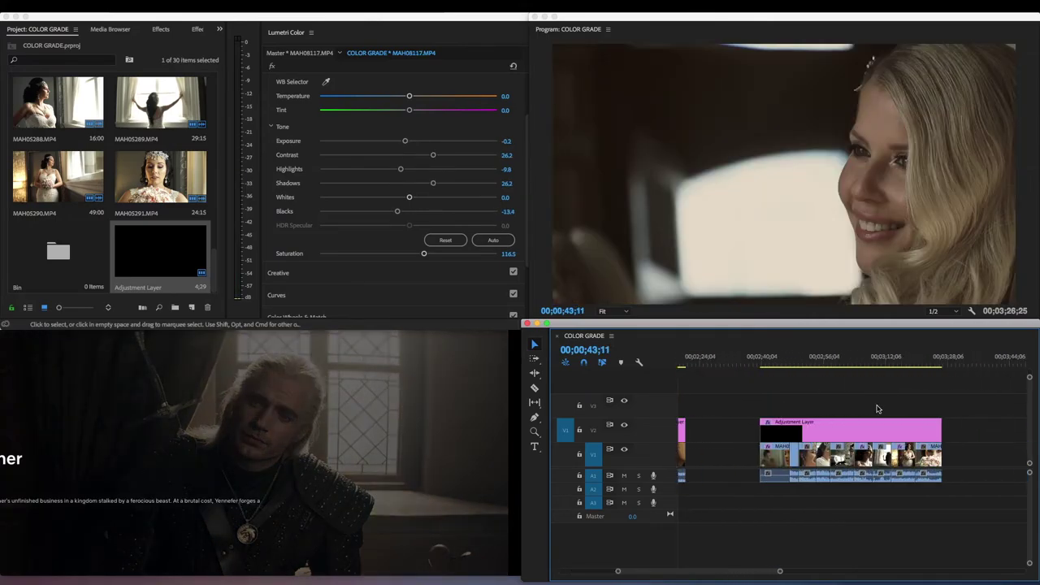
left_click(775, 358)
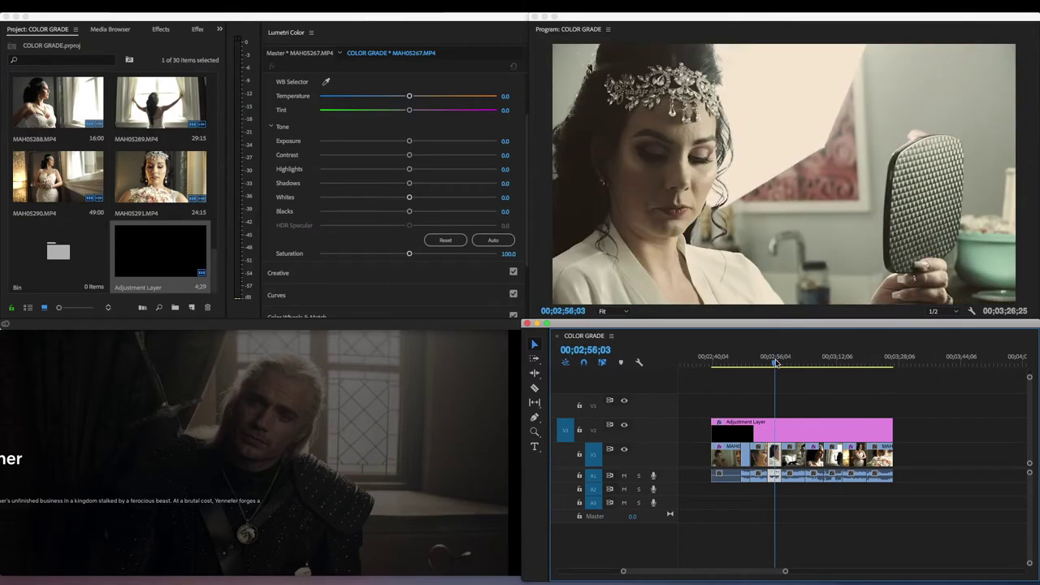
scroll(778, 398, "left", 3)
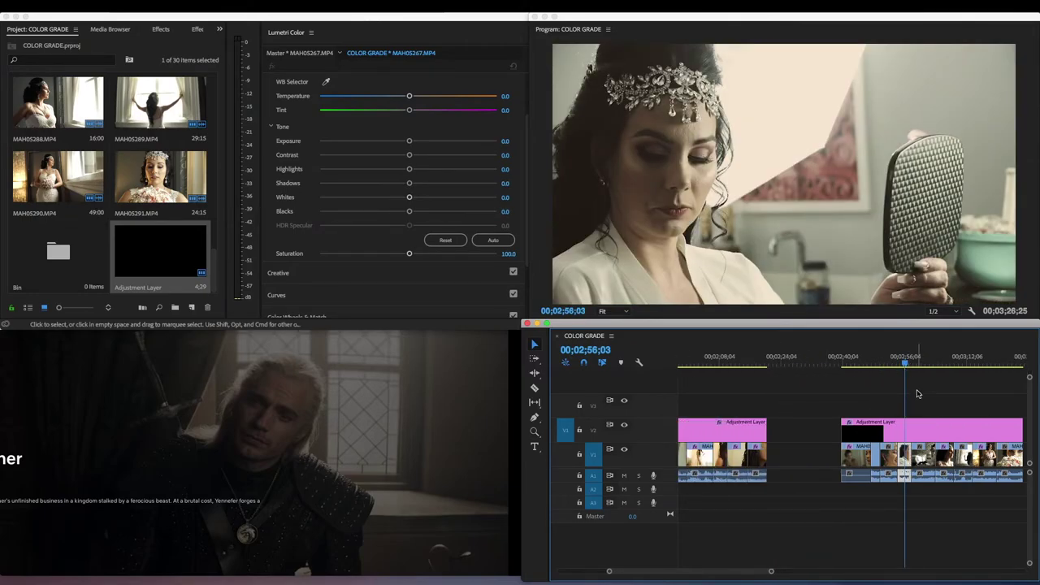
left_click(918, 359)
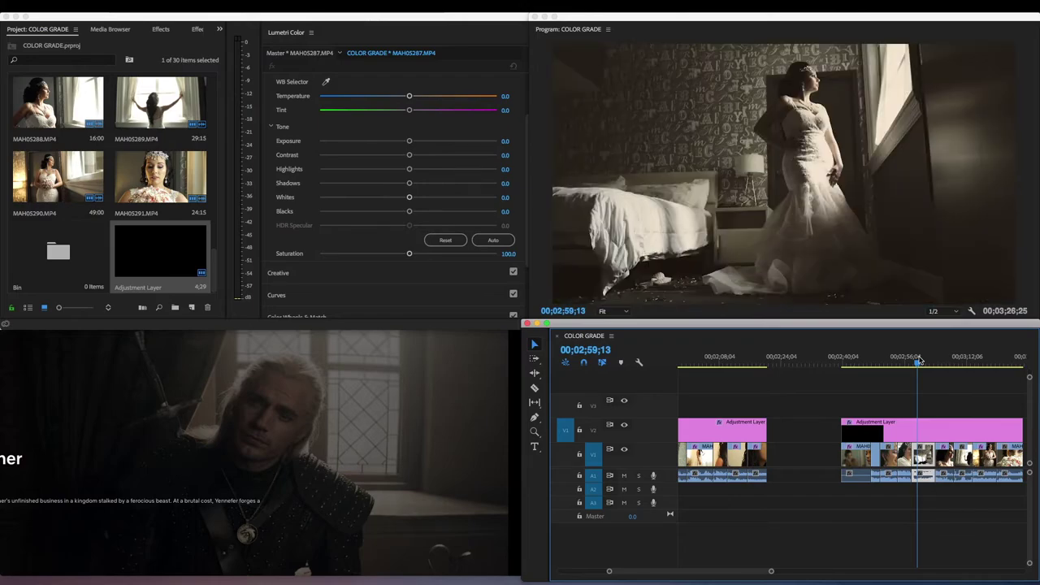
scroll(913, 389, "right", 3)
left_click(849, 363)
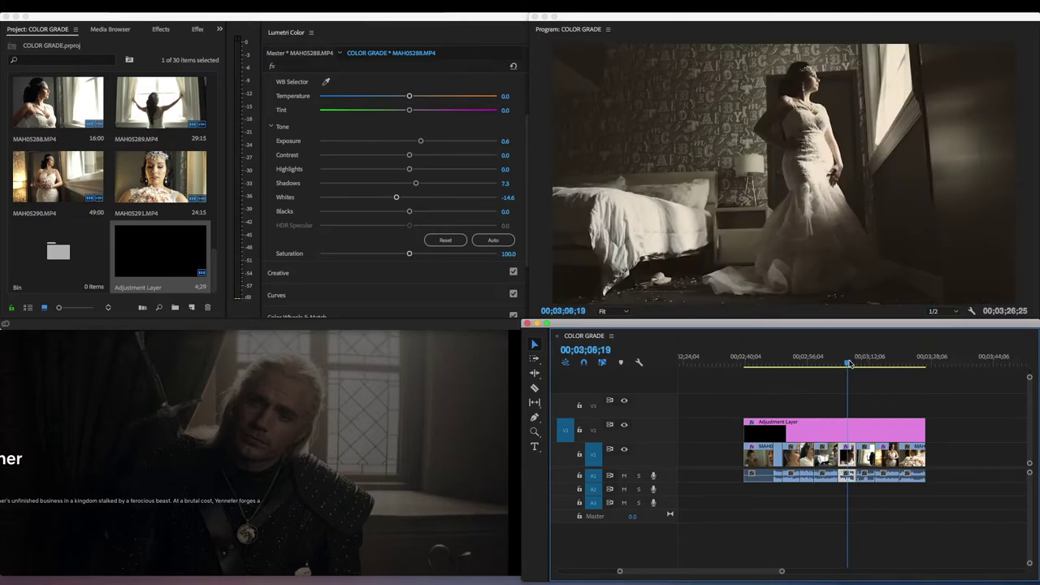
scroll(849, 363, "left", 2)
scroll(849, 363, "right", 2)
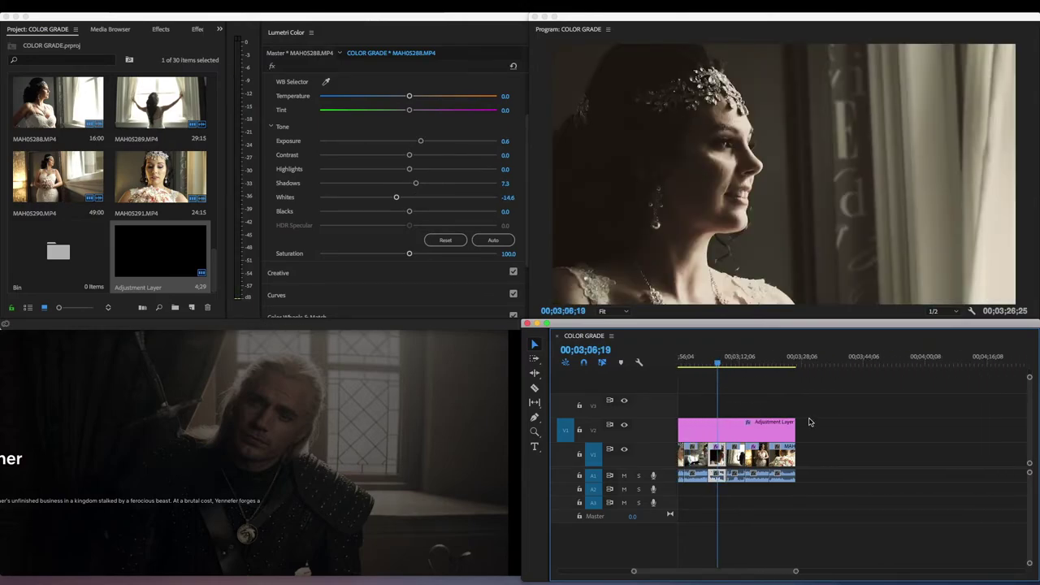
Step: Set the adjustment layer's Lumetri Shadows to -35.4, Saturation 72.6 and Temperature 3.7
left_click(773, 434)
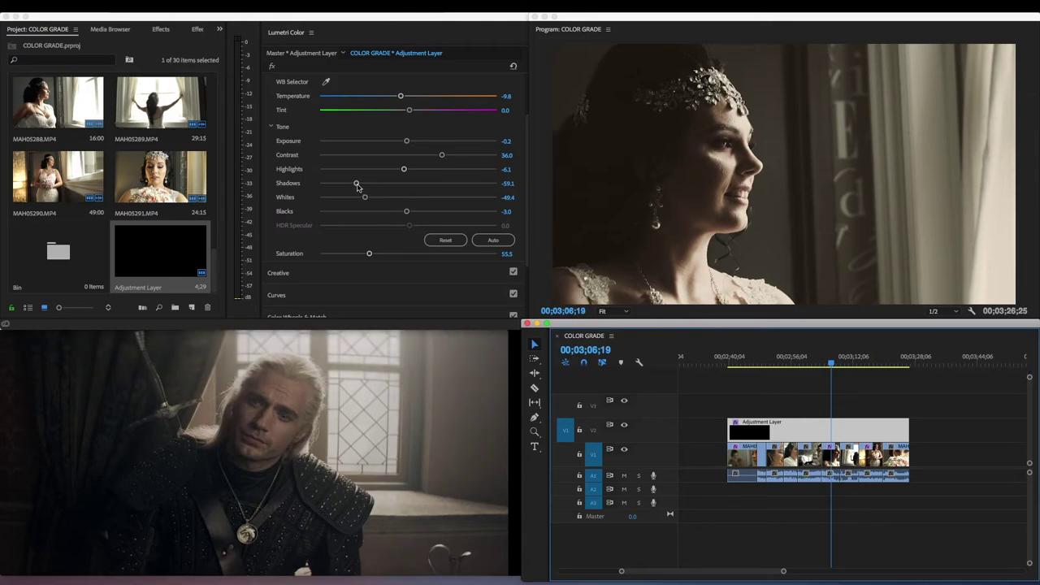
mouse_move(355, 182)
left_mouse_down()
mouse_move(398, 184)
mouse_move(377, 187)
left_mouse_up()
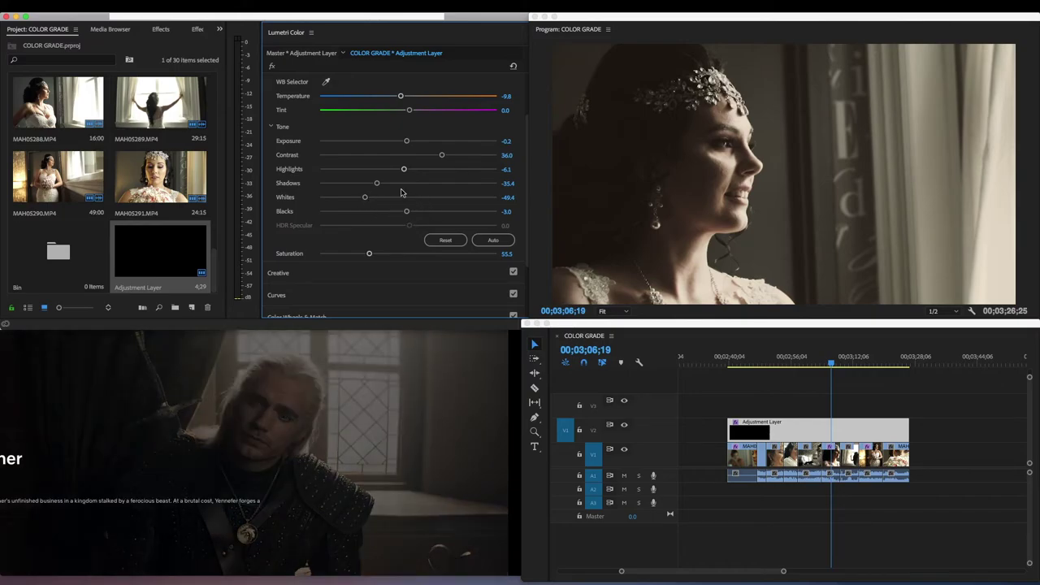
left_click_drag(369, 255, 383, 255)
left_click_drag(401, 99, 412, 100)
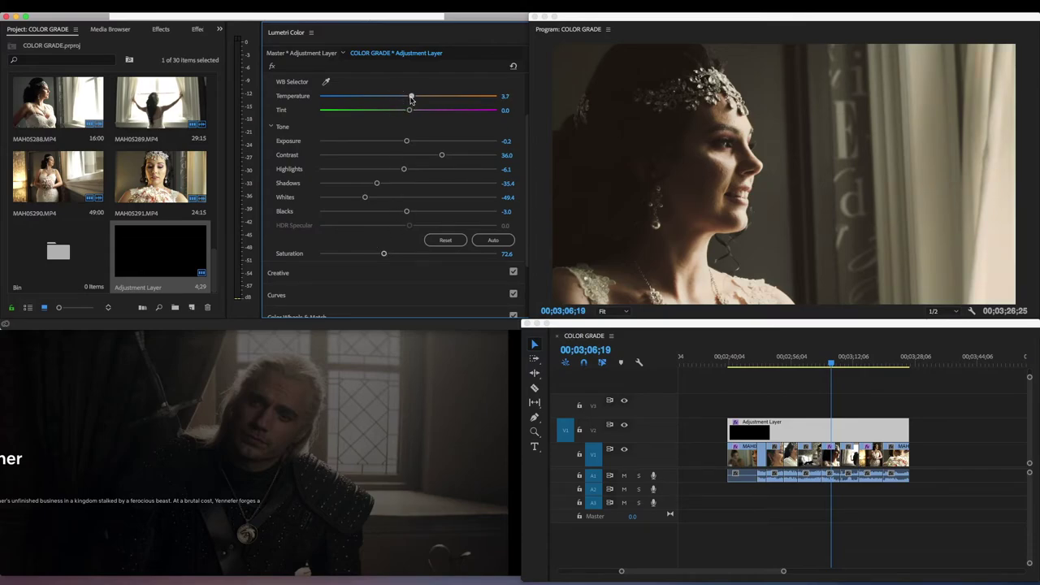
Step: Play the window shot from 00;03;11;25 and bring the Netflix reference forward
left_click(853, 360)
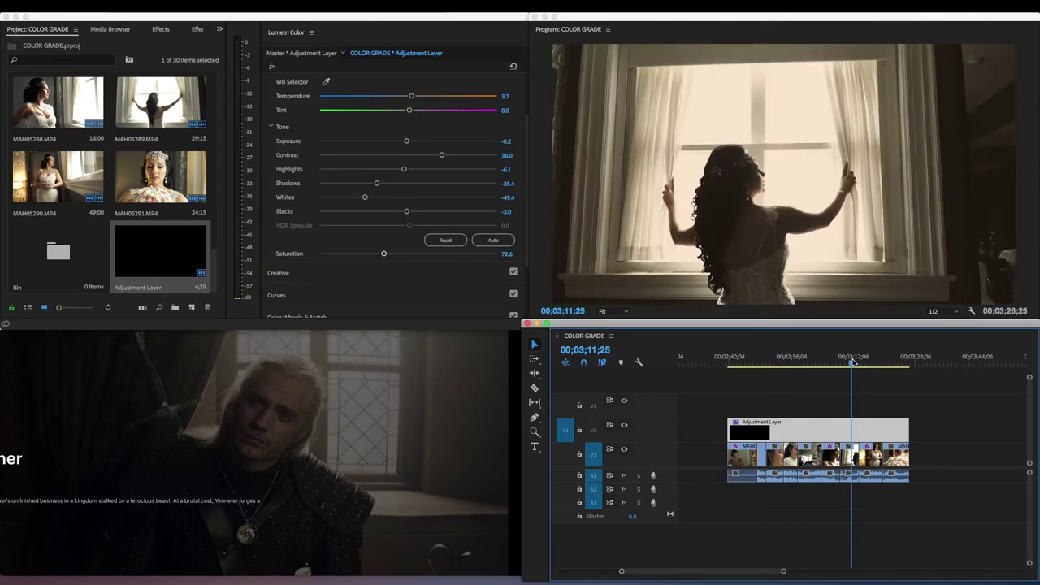
key("space")
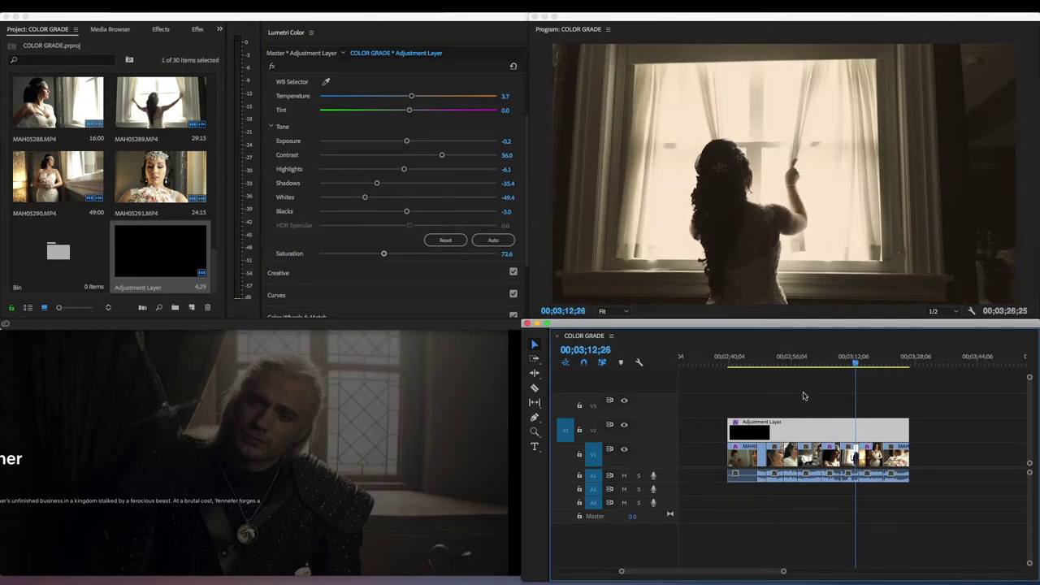
left_click(354, 380)
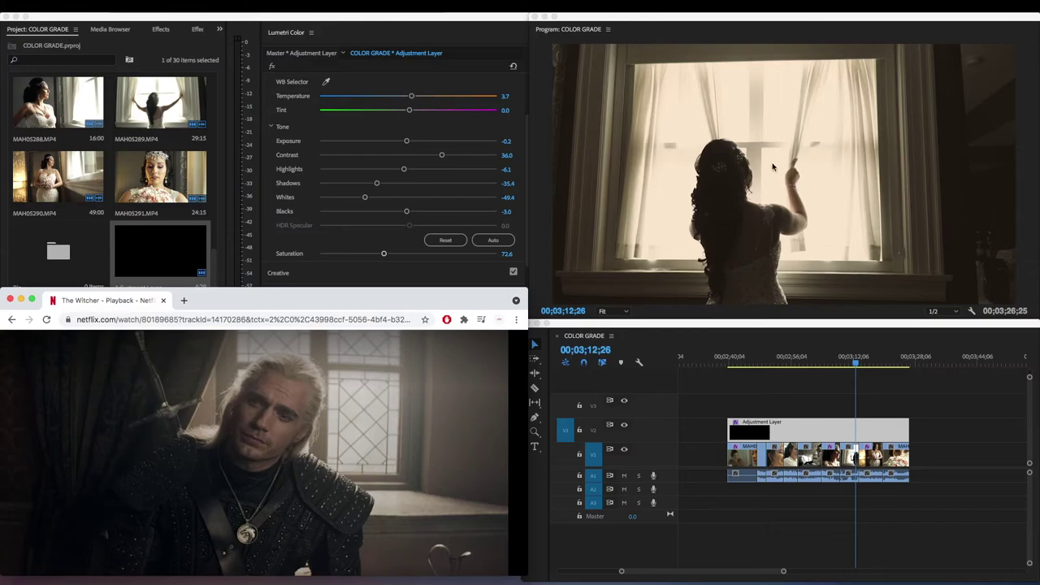
Step: Enlarge and replay the Witcher reference, then move the playhead to 00;03;15;22
left_click(361, 419)
left_click_drag(371, 299, 373, 207)
left_click(258, 455)
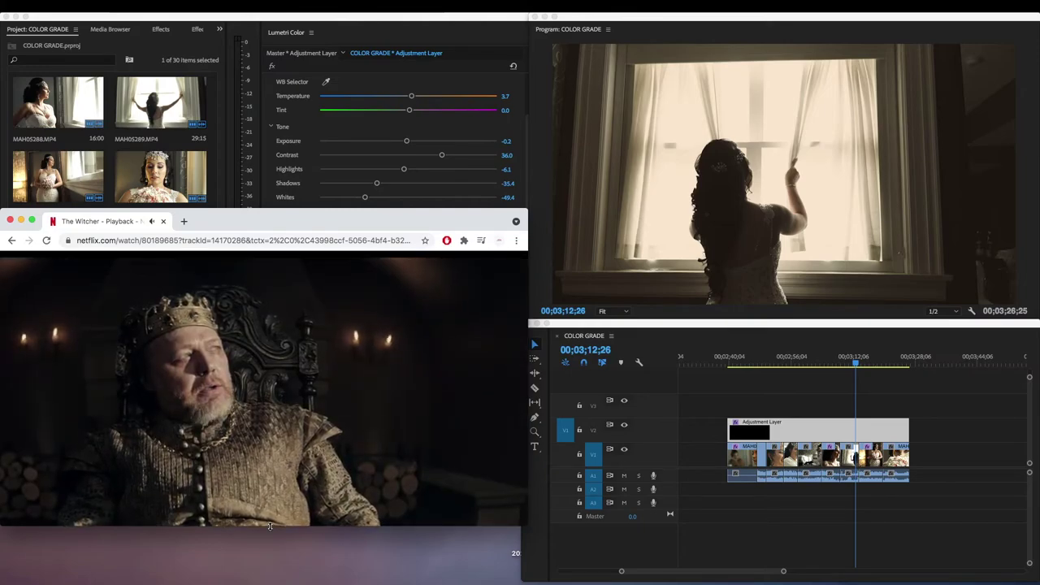
left_click(269, 524)
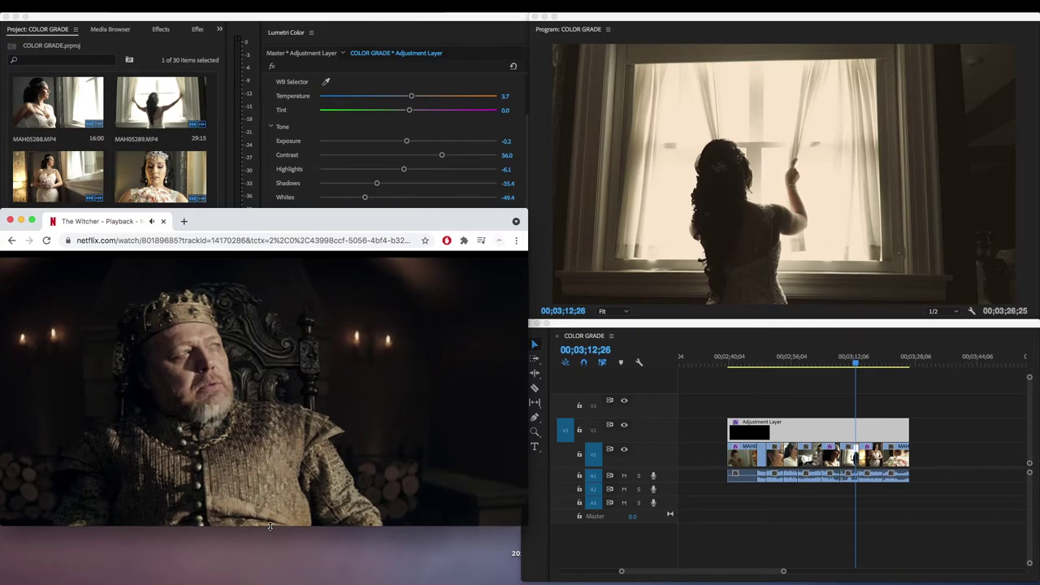
left_click(867, 362)
left_click(868, 361)
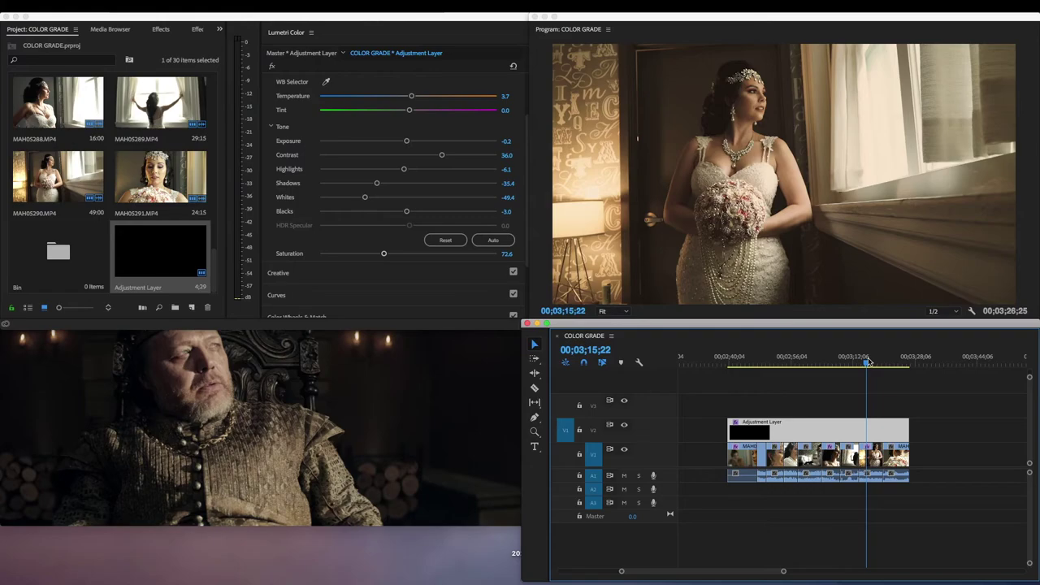
left_click(420, 435)
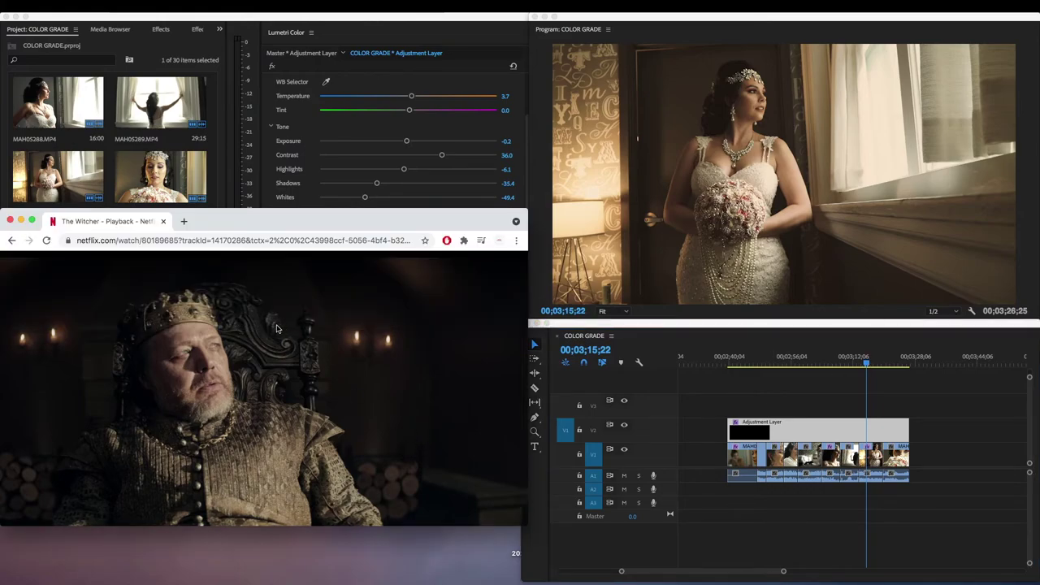
left_click(871, 429)
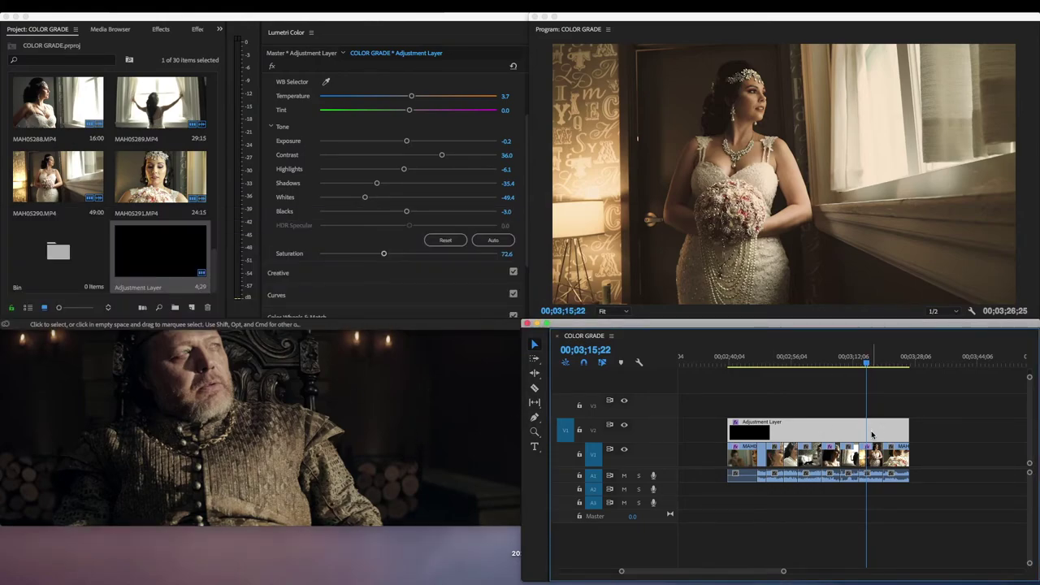
Step: Lower MAH05290.MP4's saturation from 117.7 to 93.3, checking it against the lowered Witcher window
left_click(871, 462)
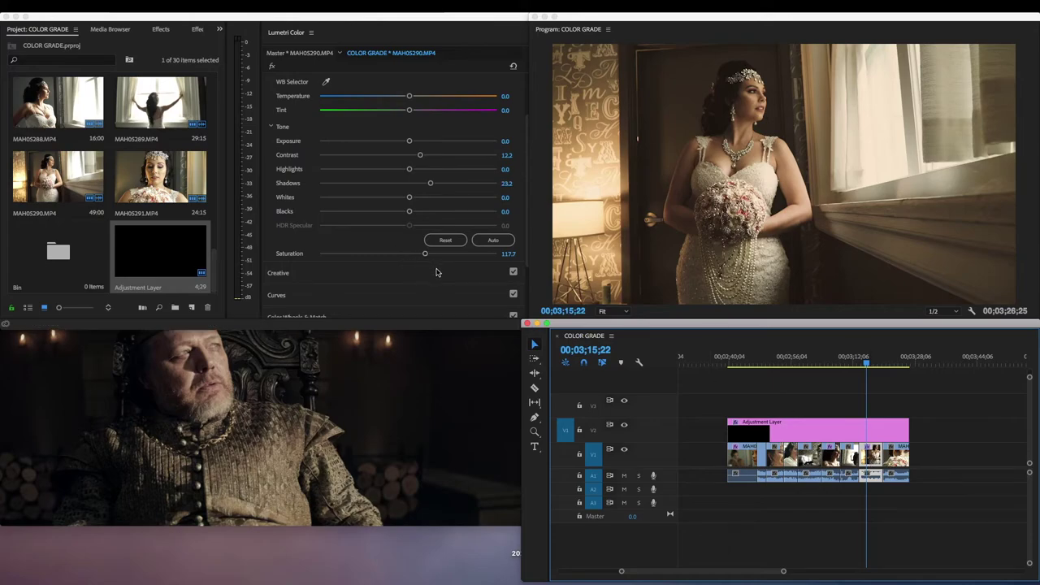
left_click_drag(425, 254, 400, 254)
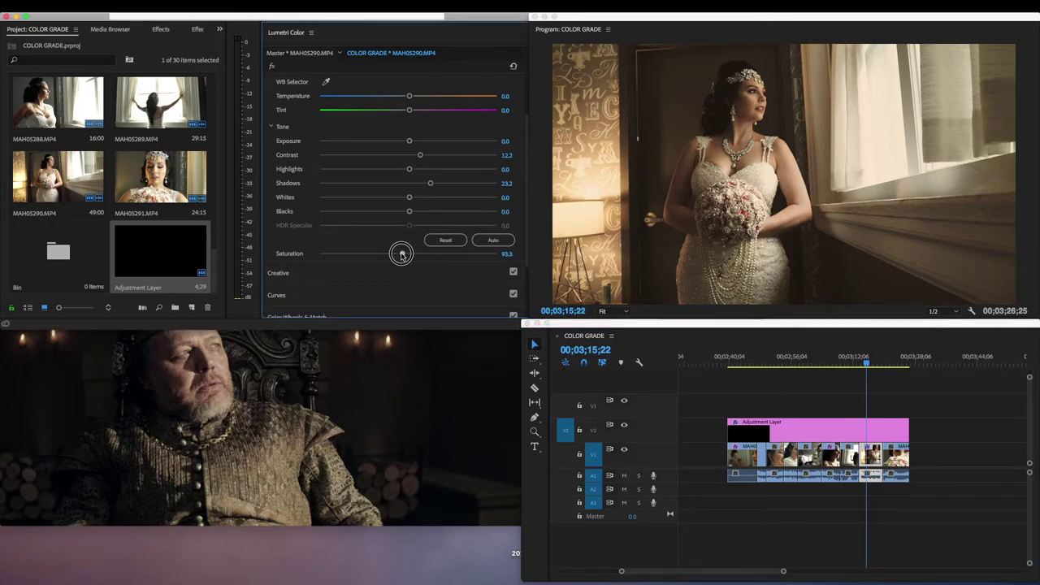
left_click(343, 427)
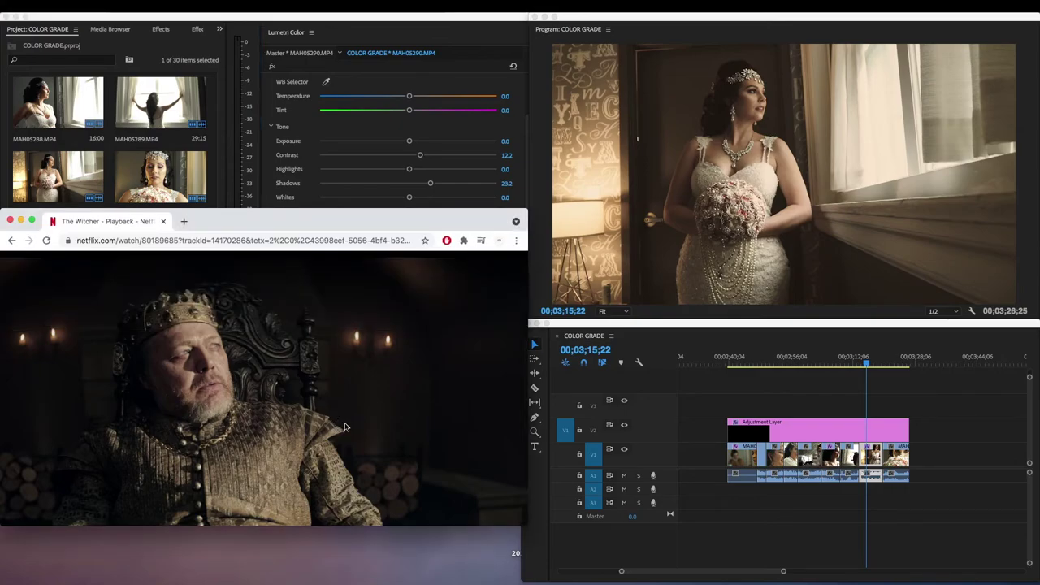
left_click_drag(380, 224, 384, 291)
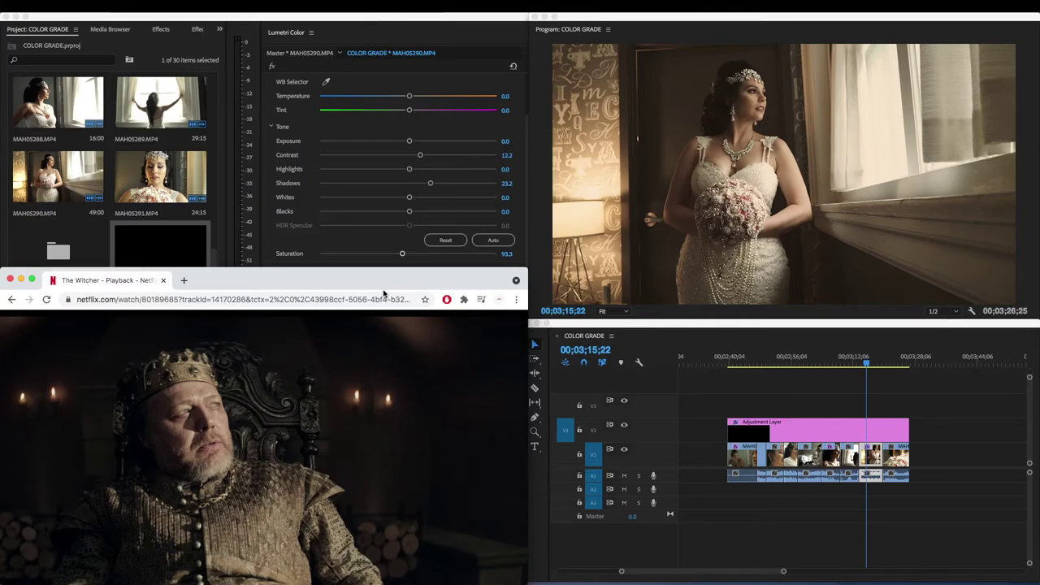
key("space")
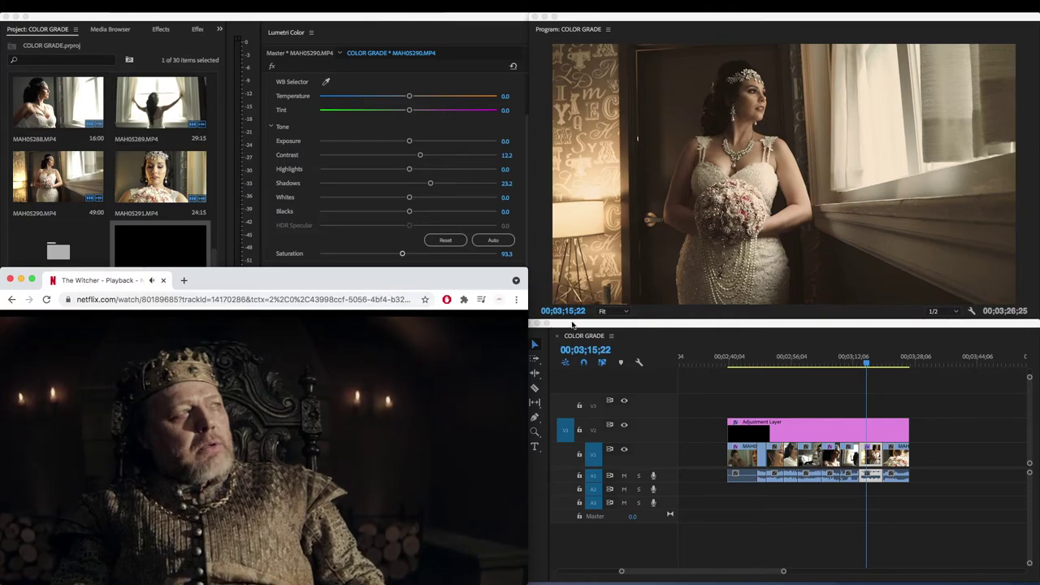
left_click(877, 362)
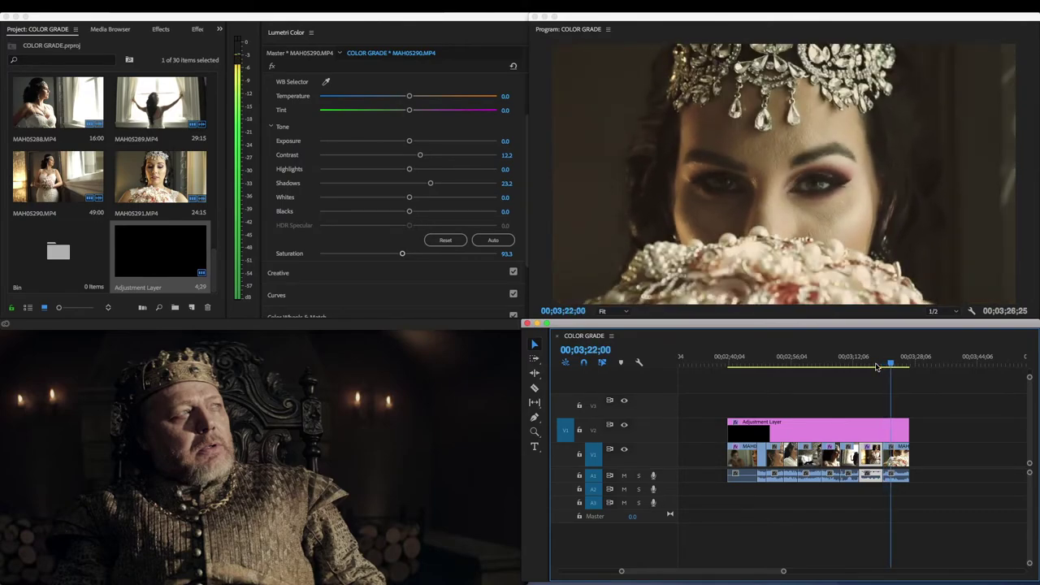
Step: Stop playback and trim the last V1 clip so the sequence ends at 00;03;23;23
key("space")
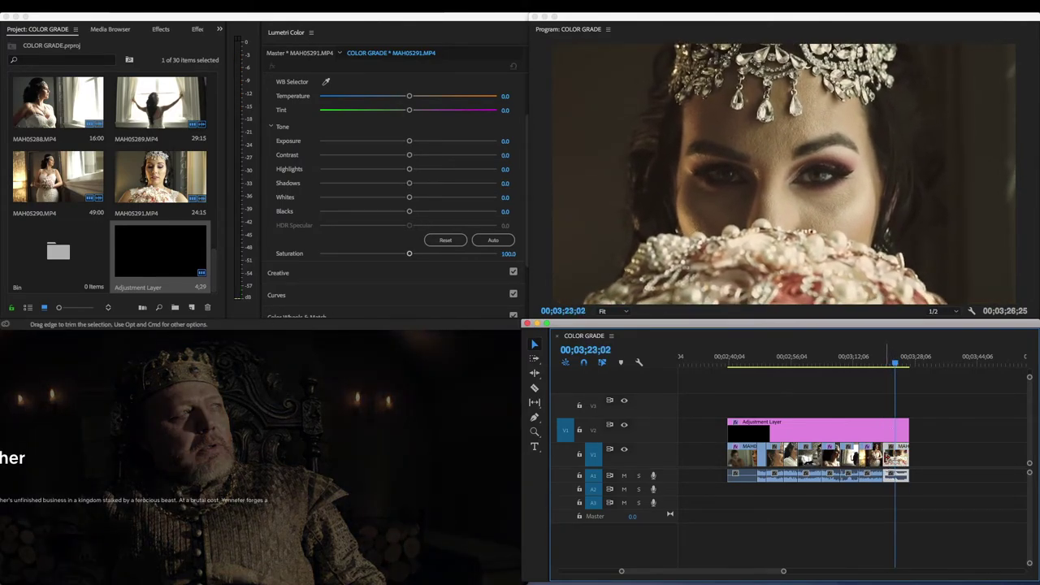
left_click(891, 457)
left_click_drag(891, 457, 893, 425)
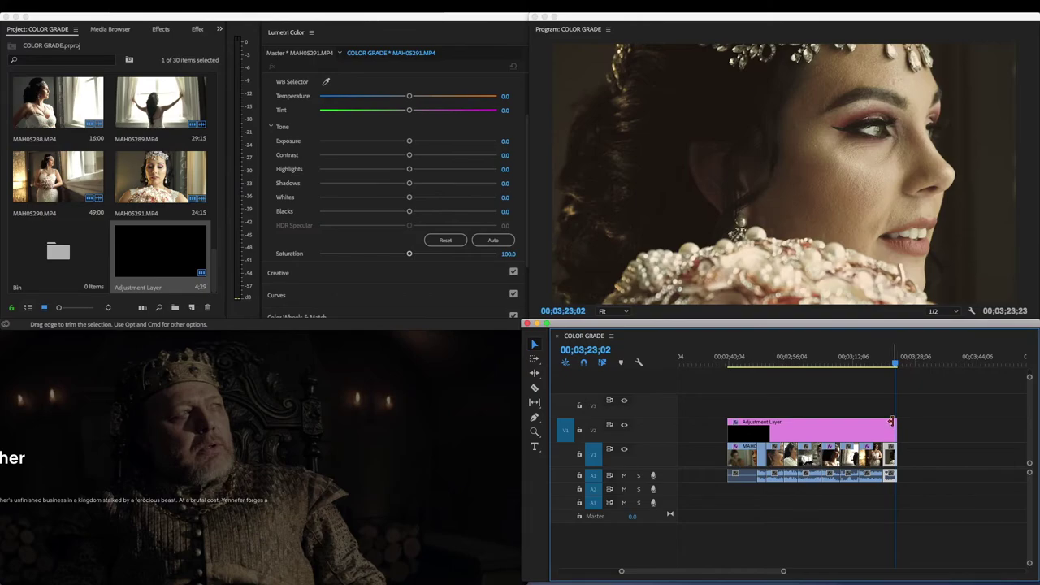
Step: Check the Netflix reference, then select the adjustment layer at 00;02;52;09 to load its grade
left_click(208, 461)
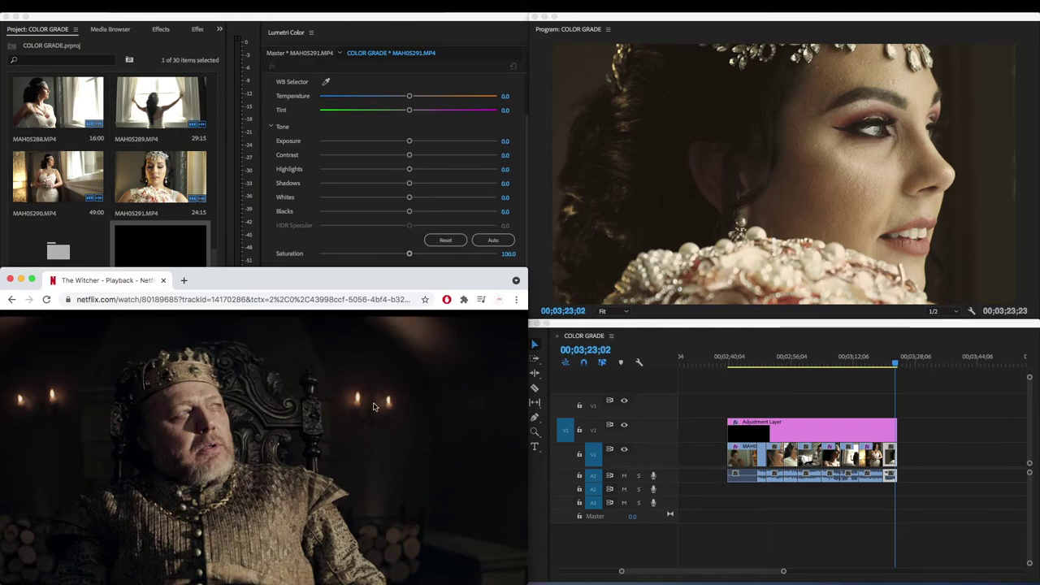
left_click(785, 355)
left_click(794, 365)
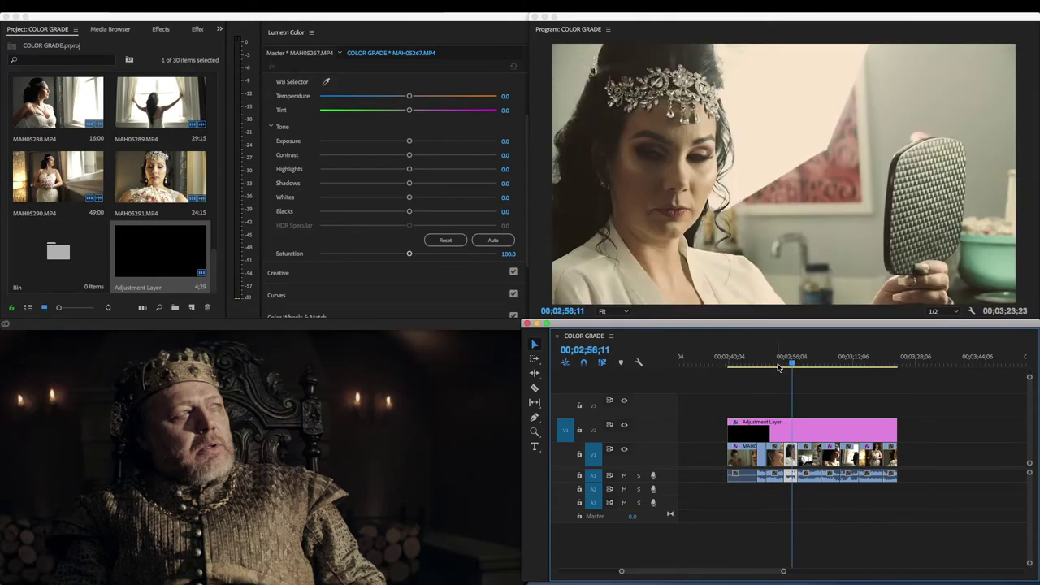
left_click(777, 366)
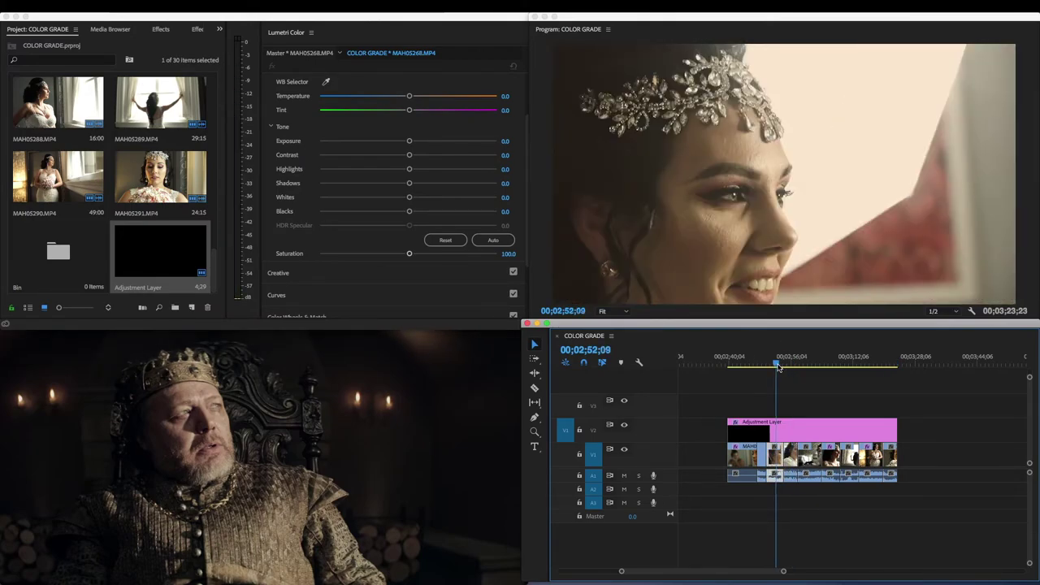
left_click(774, 431)
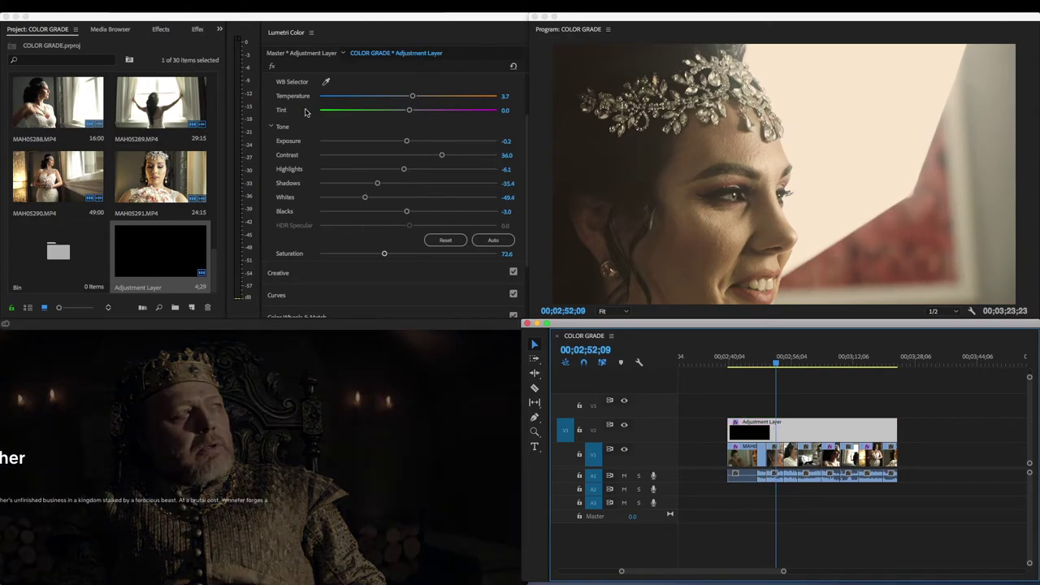
Step: Export the Lumetri look as .cube, placing the cursor to append 3 to 'Ther WitcherLUT (indoor)'
left_click(312, 34)
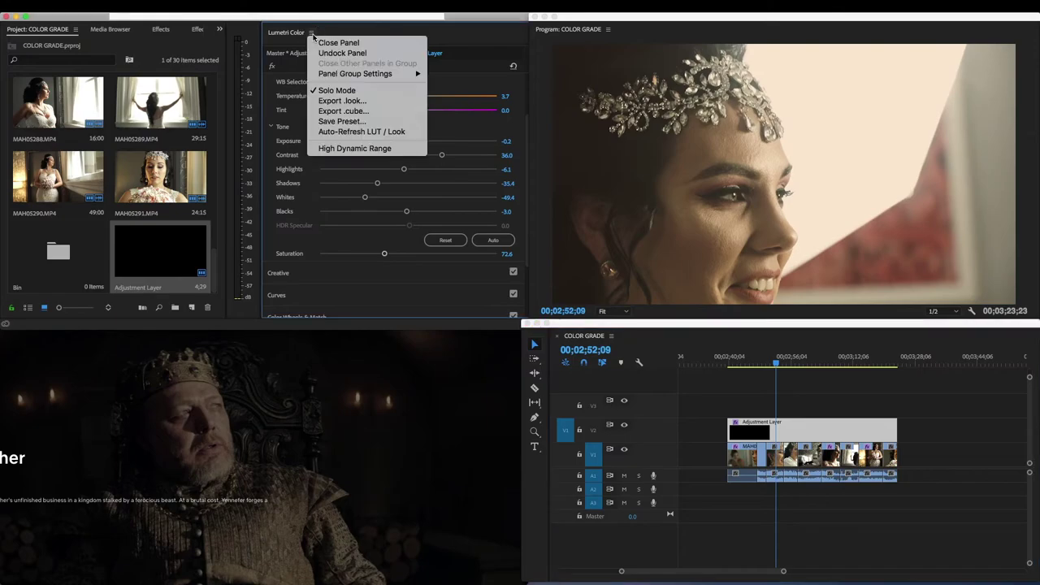
left_click(340, 111)
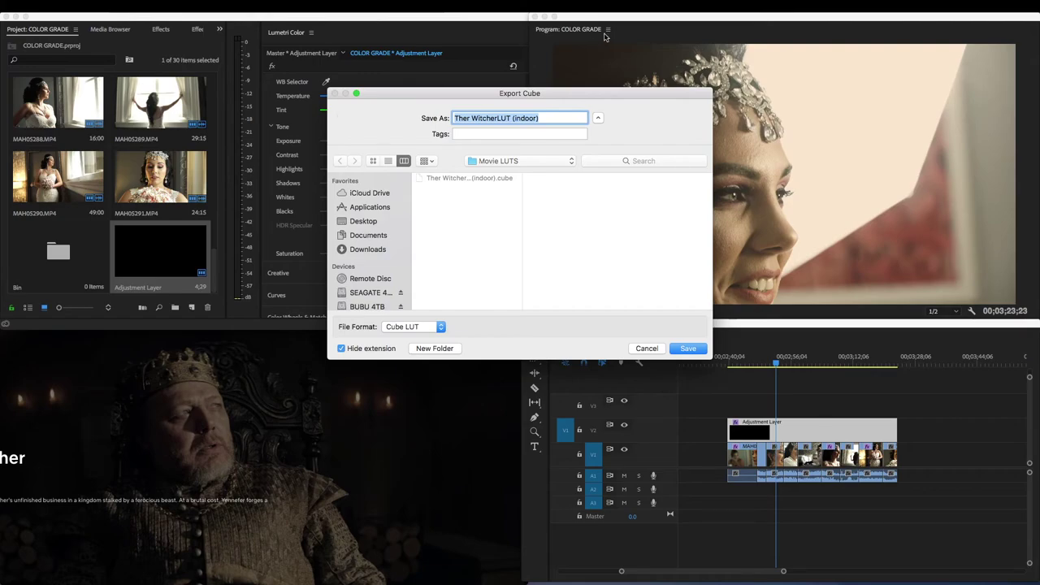
left_click(542, 117)
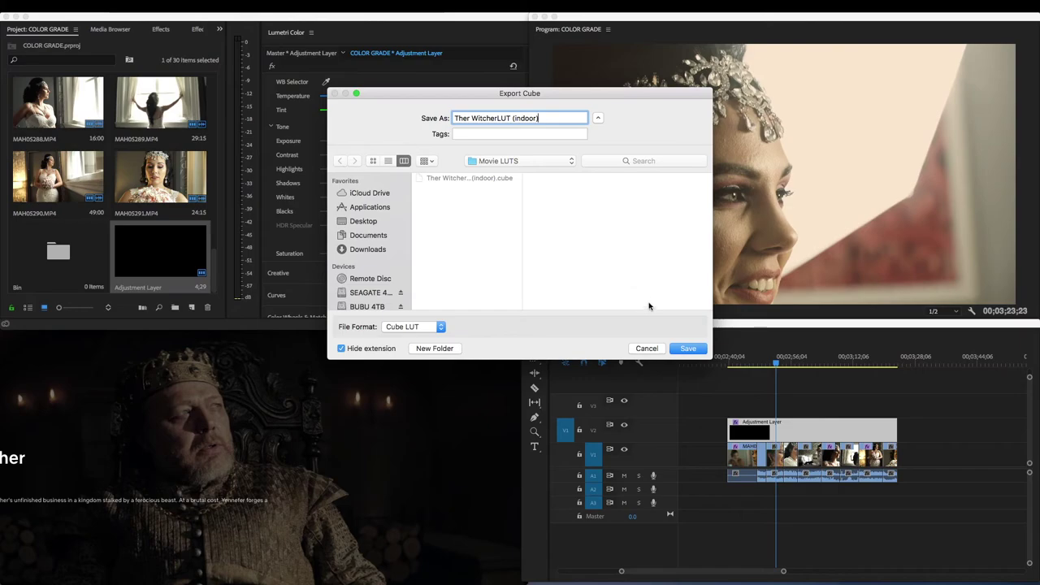
Step: Save the grade as 'Ther WitcherLUT (indoor).cube', replacing the existing file
left_click(684, 351)
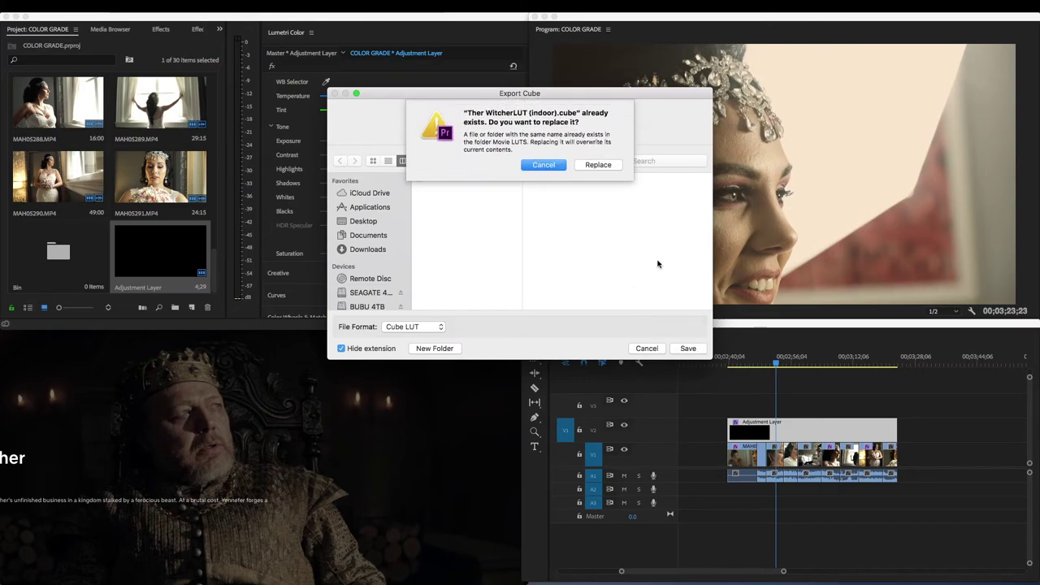
left_click(598, 165)
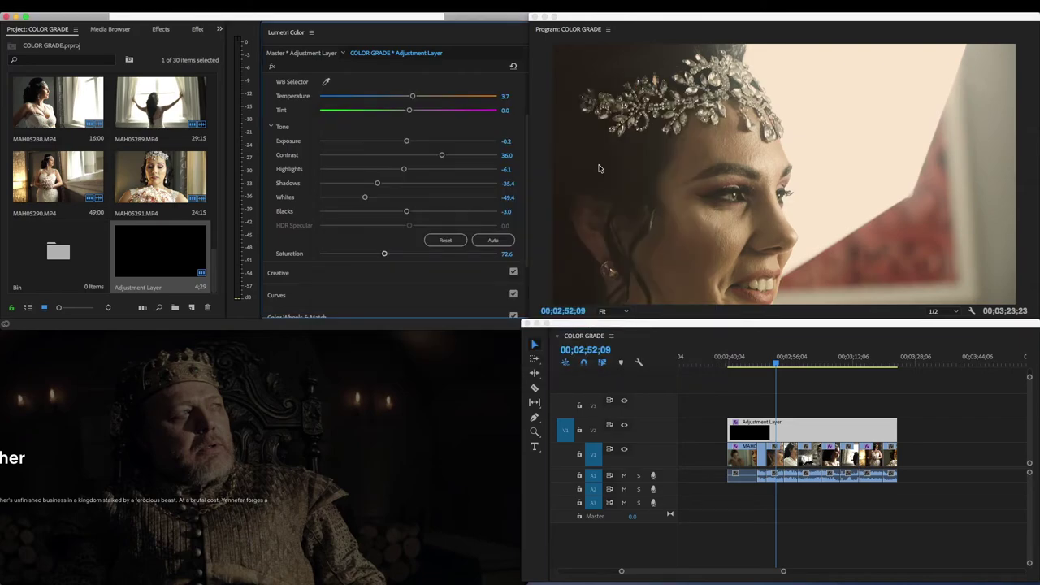
left_click(829, 403)
left_click(830, 357)
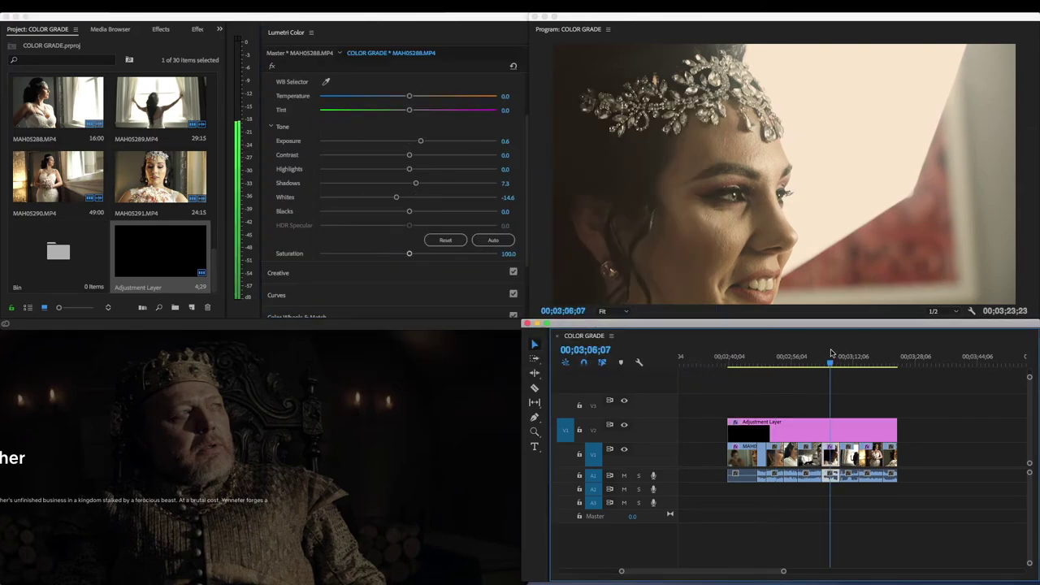
left_click(850, 357)
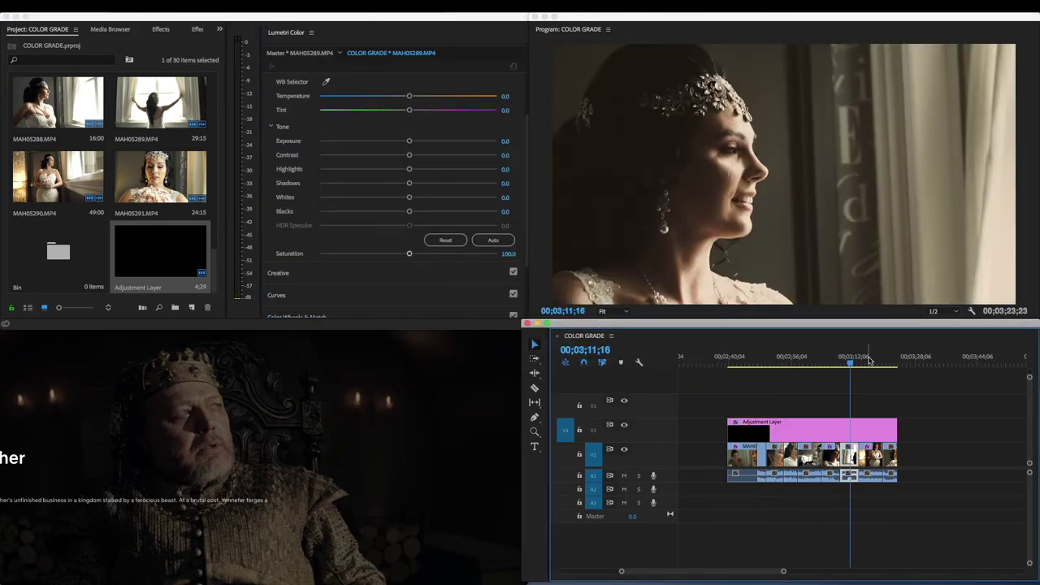
left_click(869, 360)
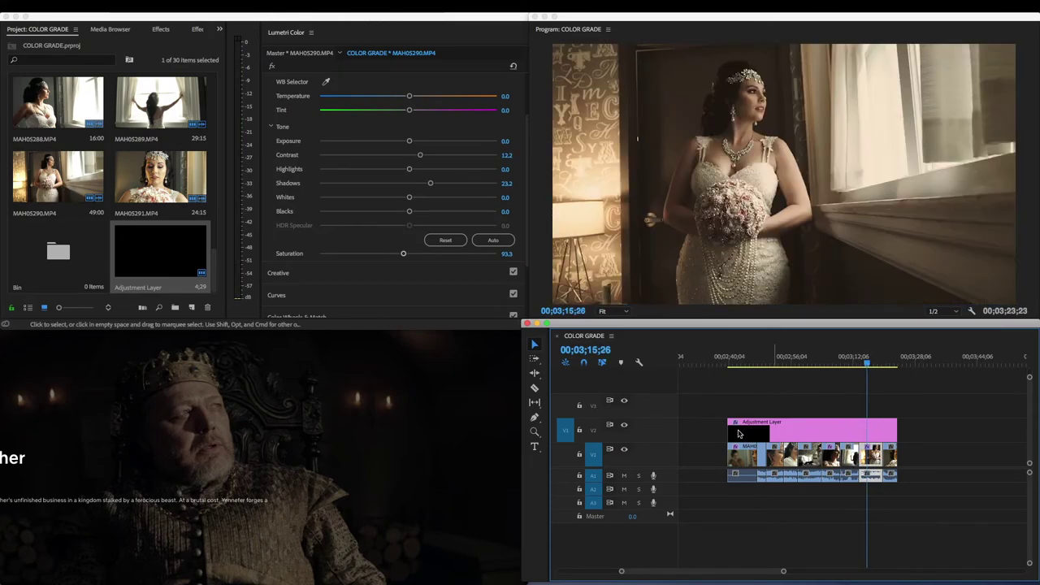
left_click(624, 425)
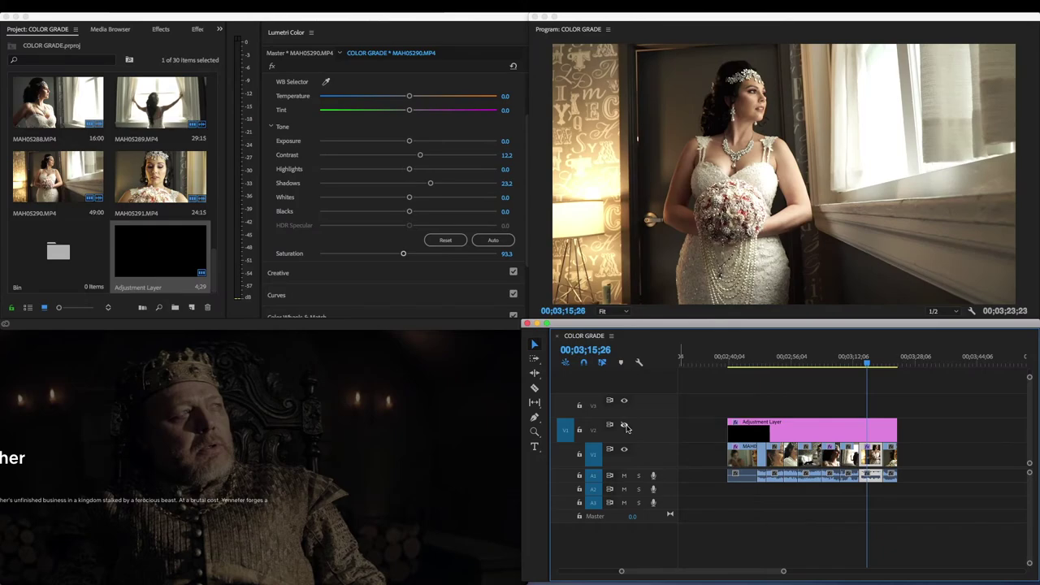
left_click(624, 425)
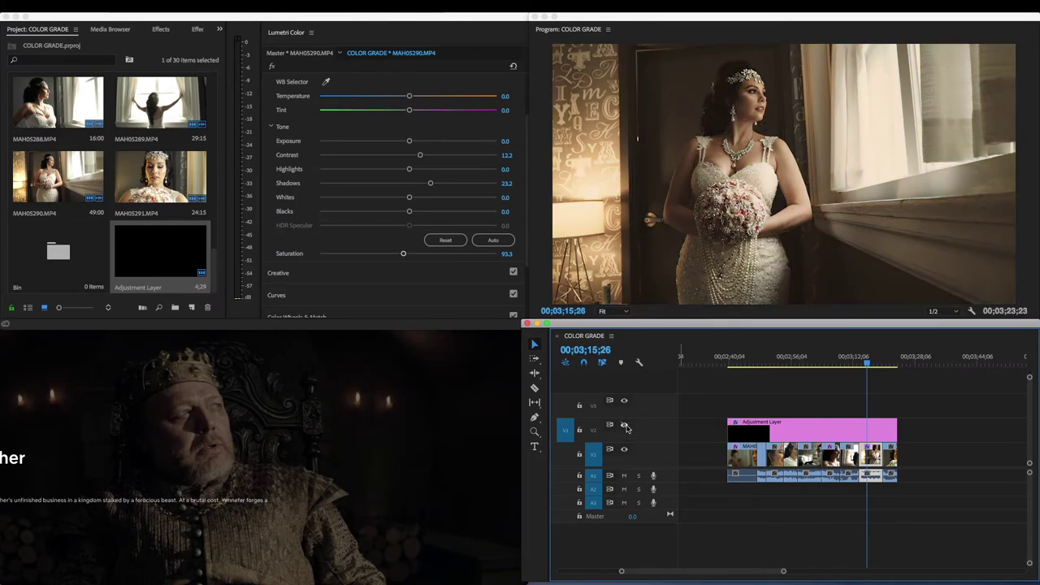
left_click(624, 425)
left_click(624, 425)
left_click(623, 425)
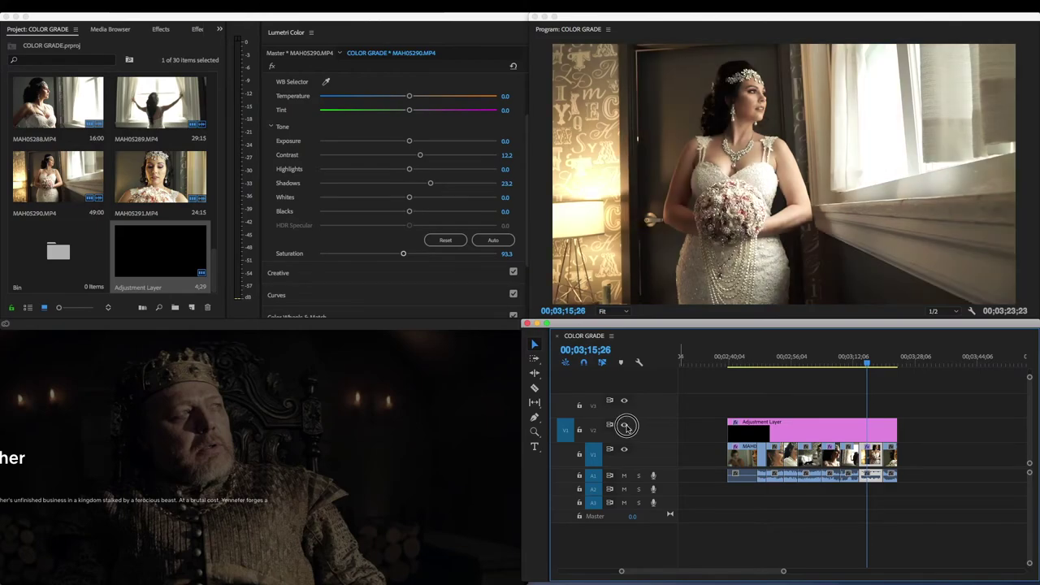
left_click(624, 425)
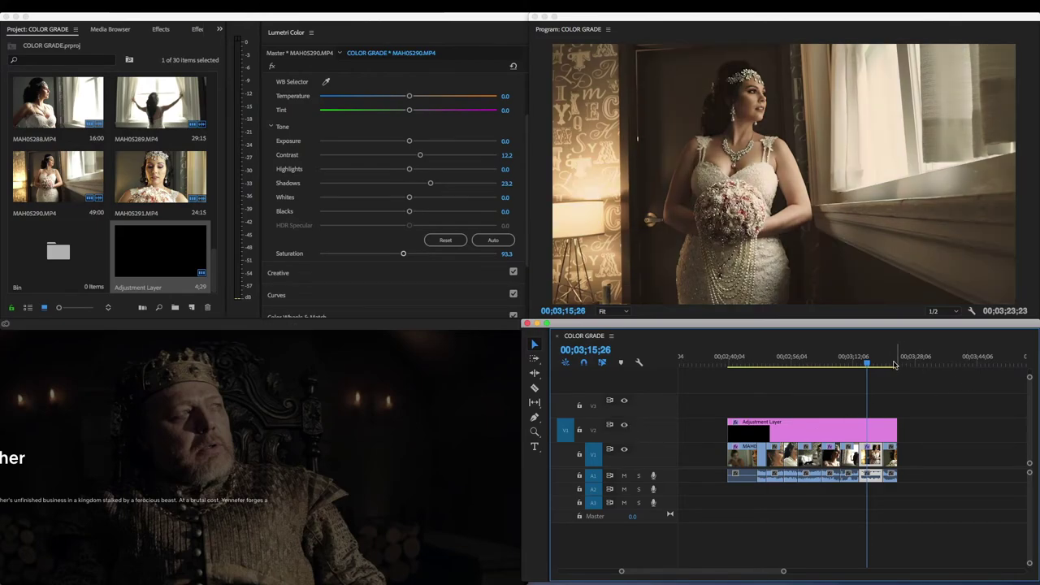
left_click(889, 363)
left_click(778, 364)
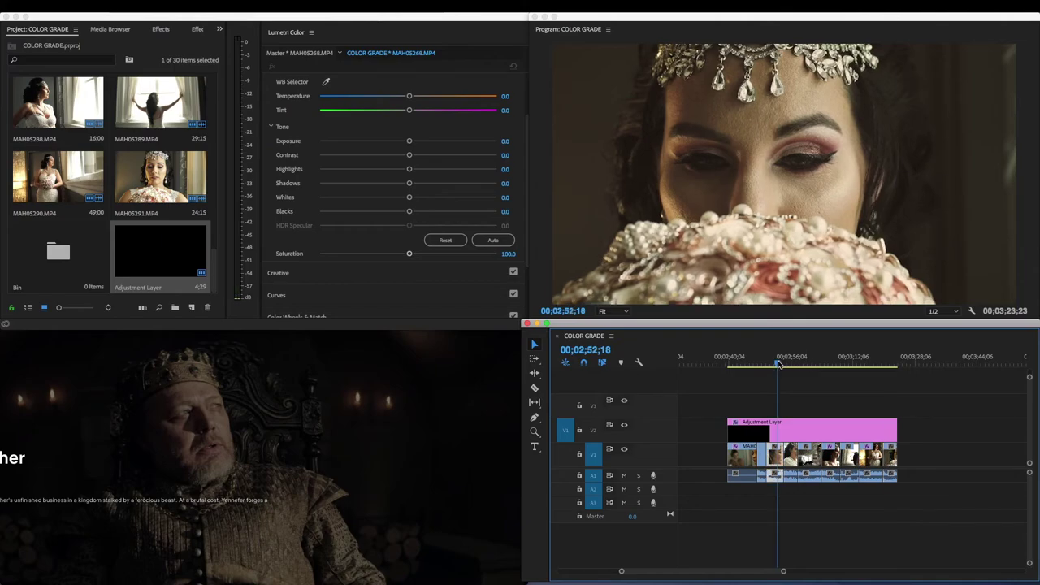
left_click_drag(776, 364, 754, 363)
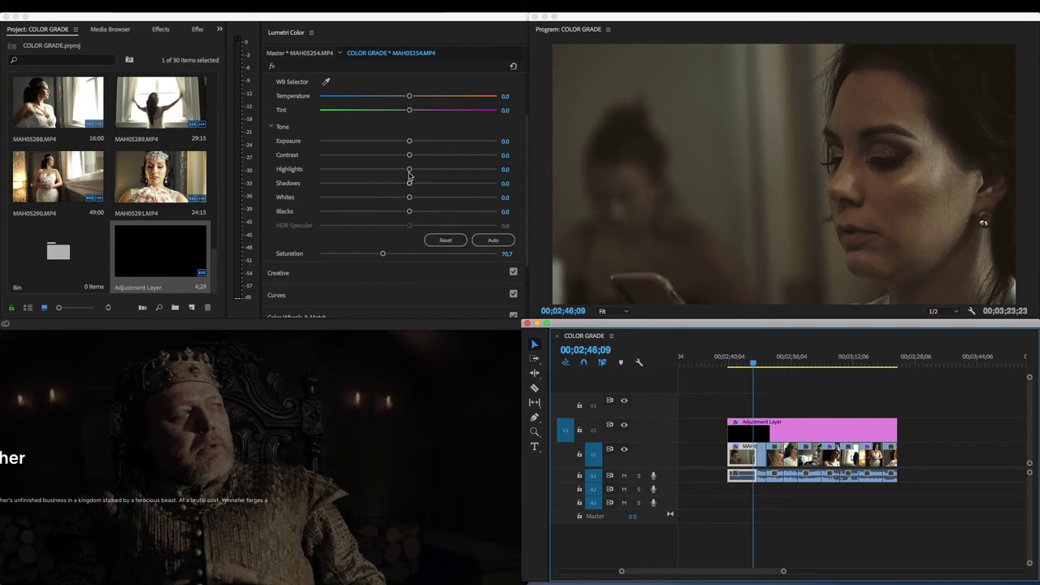
Step: Compare with the adjustment layer off and on, then set MAH05254 exposure 0.8, saturation 77.4, shadows 24.4
left_click(623, 426)
left_click(623, 426)
mouse_move(410, 143)
left_mouse_down()
mouse_move(428, 139)
mouse_move(436, 157)
mouse_move(407, 155)
left_mouse_up()
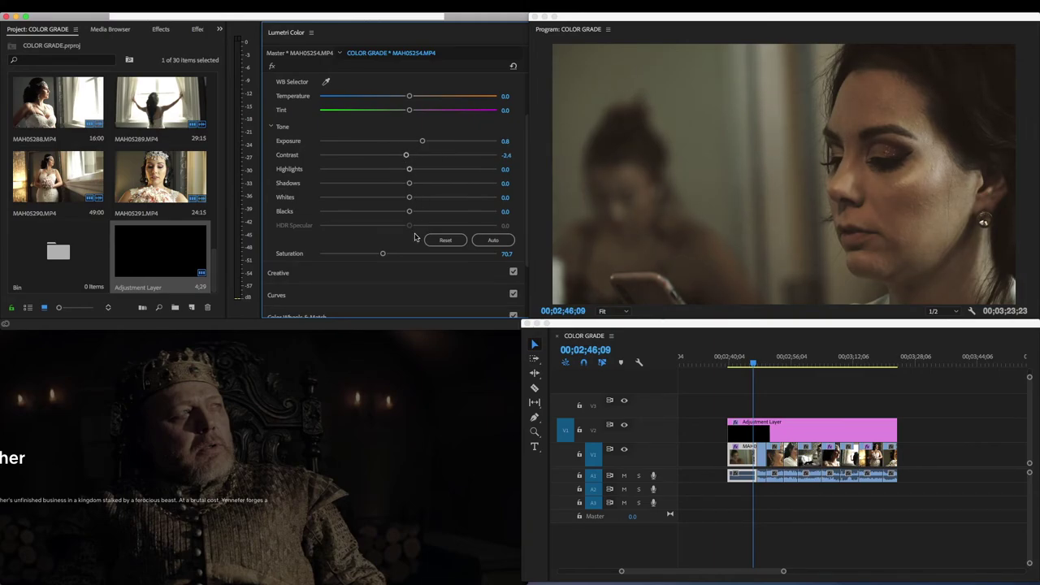
left_click_drag(383, 257, 388, 253)
left_click_drag(407, 186, 385, 198)
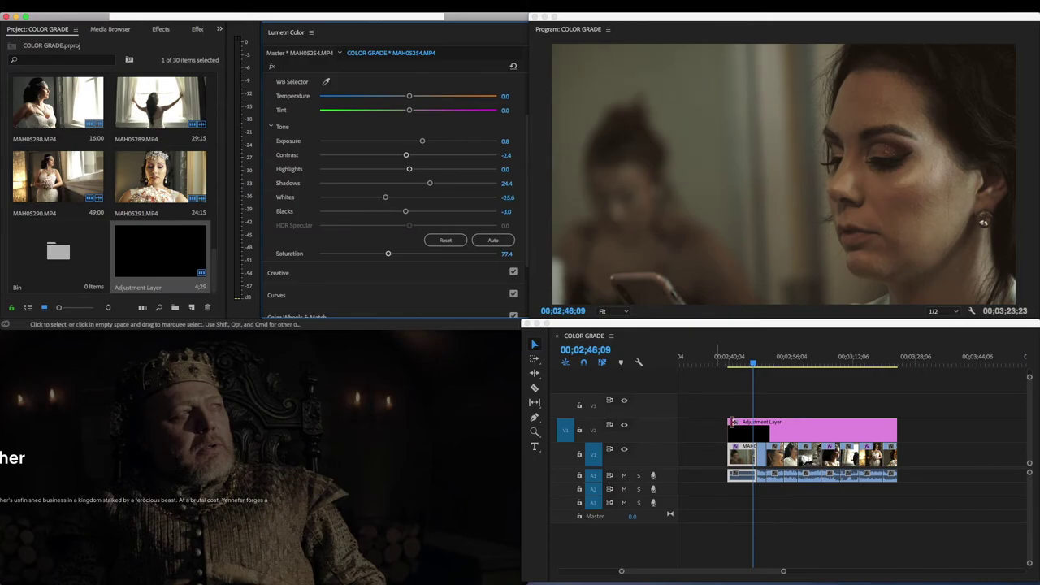
Step: Play the sequence from an earlier point and stop on clip MAH05262
left_click(735, 361)
key("space")
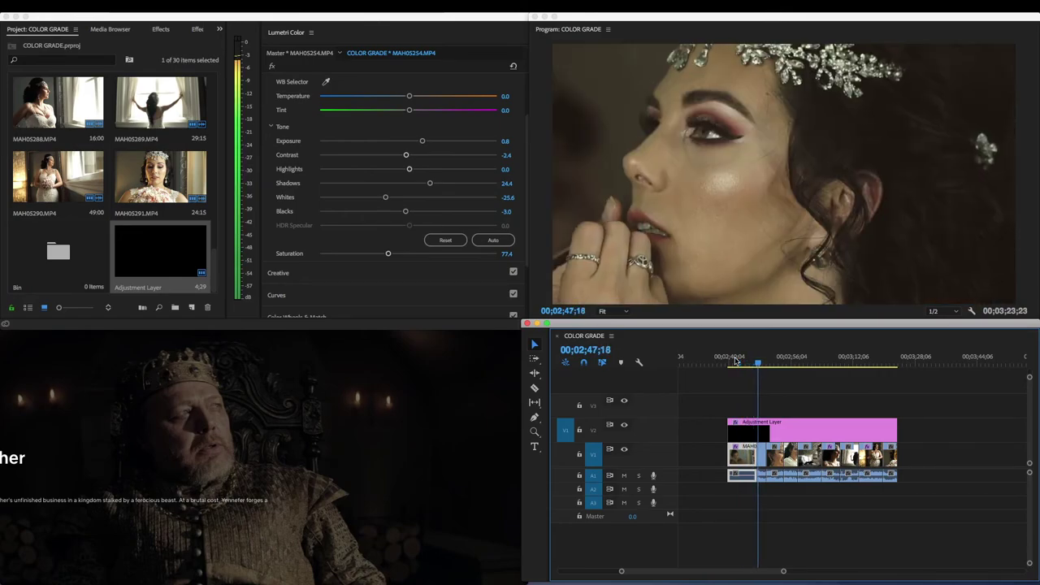
key("space")
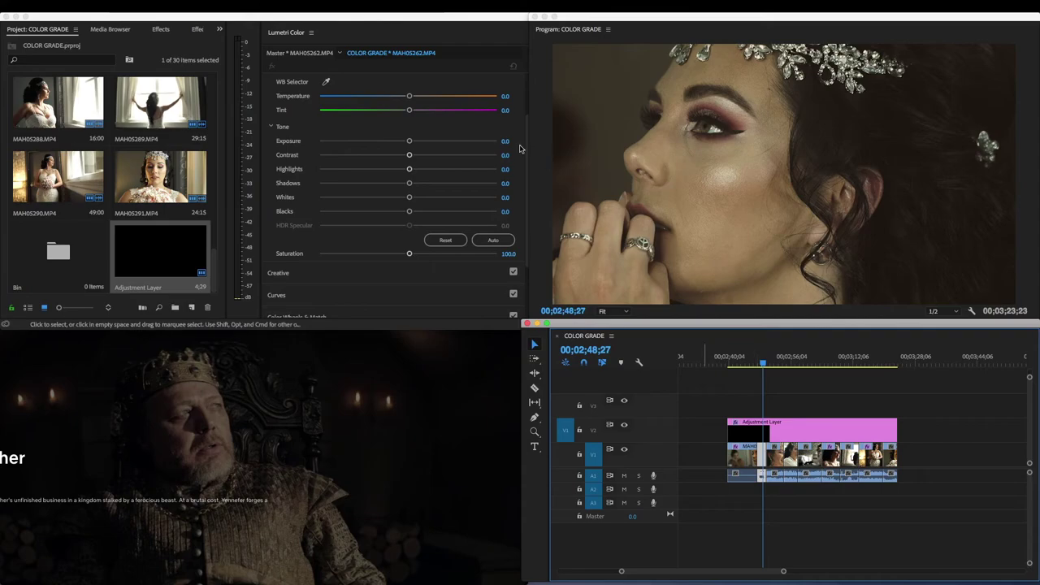
Step: Set MAH05262 saturation to 90.9 and contrast to 13.4, and pull whites down to -21.3
mouse_move(409, 254)
left_mouse_down()
mouse_move(391, 253)
mouse_move(400, 253)
left_mouse_up()
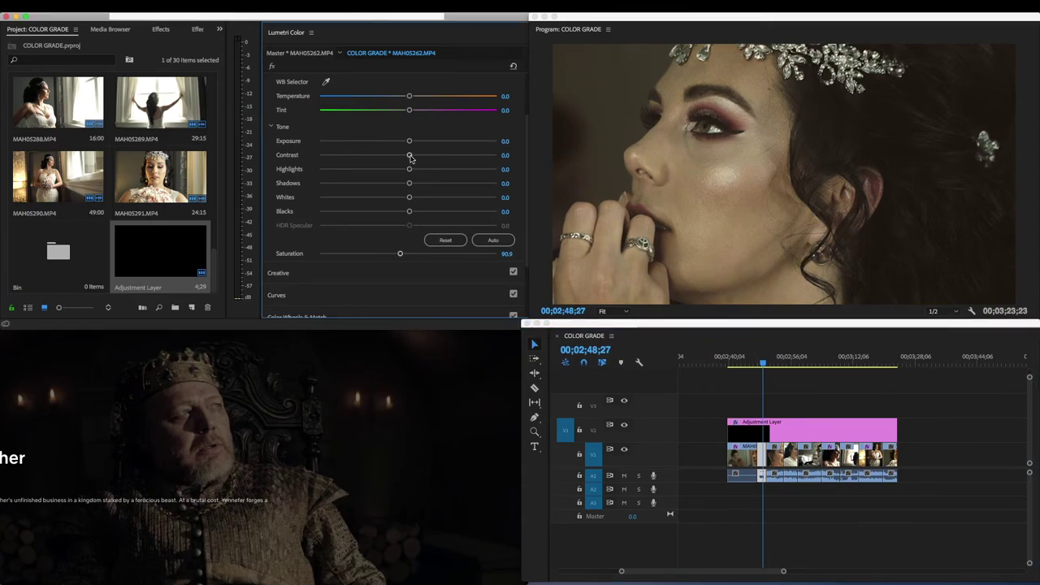
mouse_move(411, 158)
left_mouse_down()
mouse_move(431, 153)
mouse_move(419, 159)
left_mouse_up()
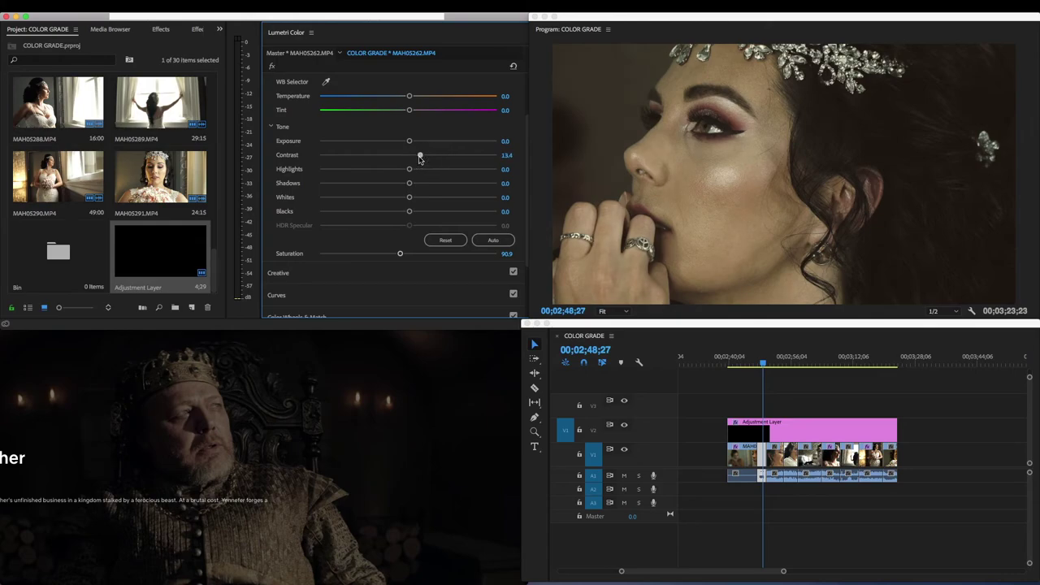
mouse_move(408, 198)
left_mouse_down()
mouse_move(370, 198)
mouse_move(420, 183)
mouse_move(387, 182)
mouse_move(417, 185)
mouse_move(400, 186)
left_mouse_up()
Step: Select the adjustment layer and raise its Creative Faded Film amount to 39.6
left_click(773, 433)
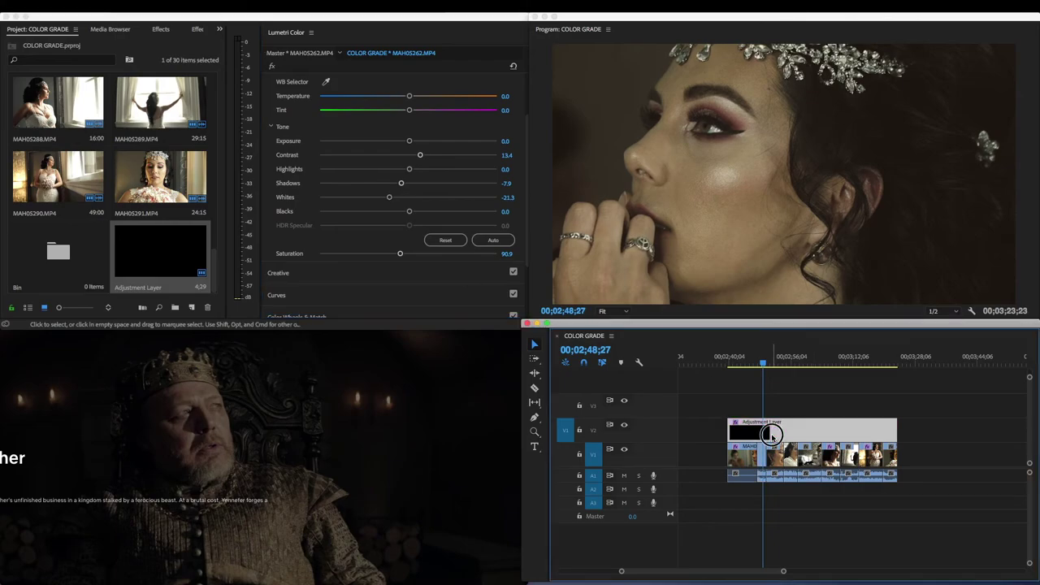
scroll(362, 269, "down", 2)
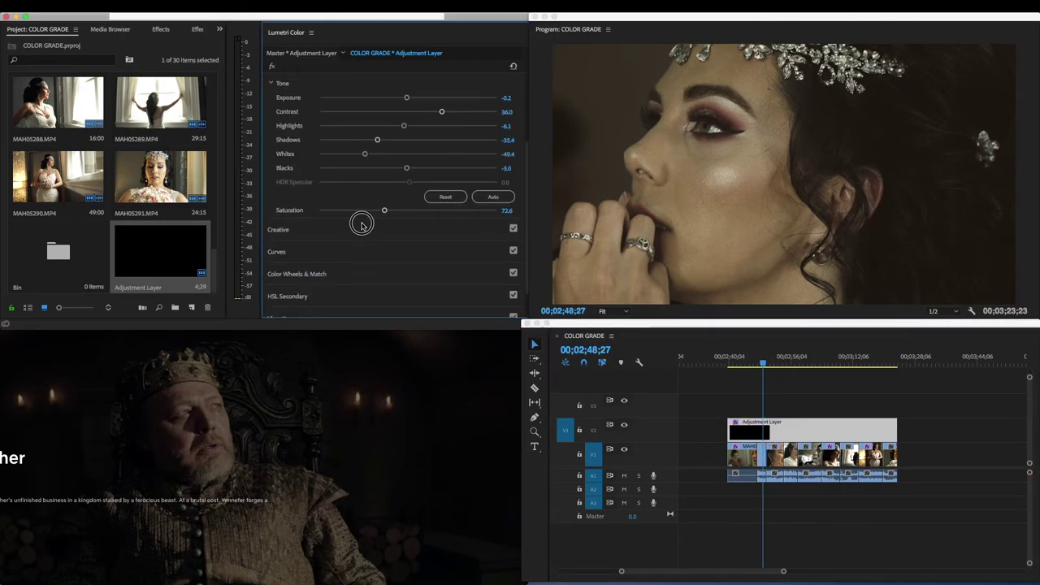
left_click(351, 229)
mouse_move(381, 188)
left_mouse_down()
mouse_move(398, 188)
mouse_move(389, 190)
left_mouse_up()
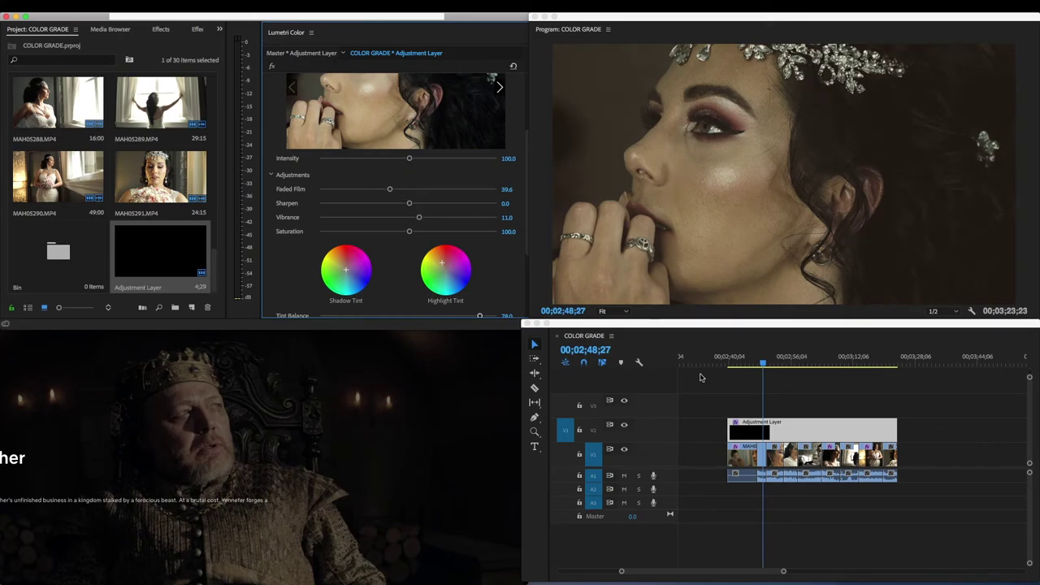
Step: Play back the graded shots from another point in the sequence, then stop
left_click(792, 360)
key("space")
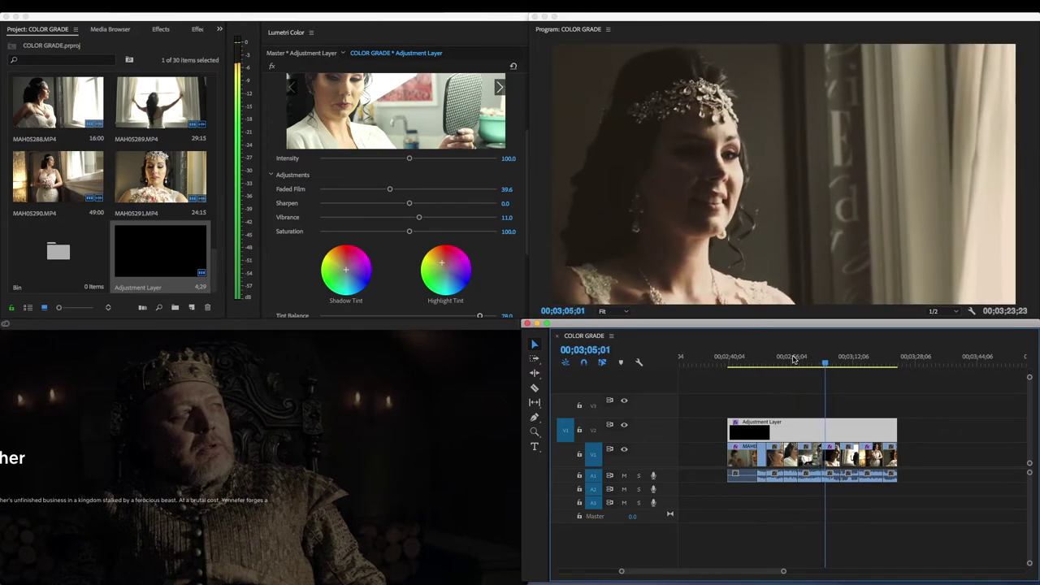
key("space")
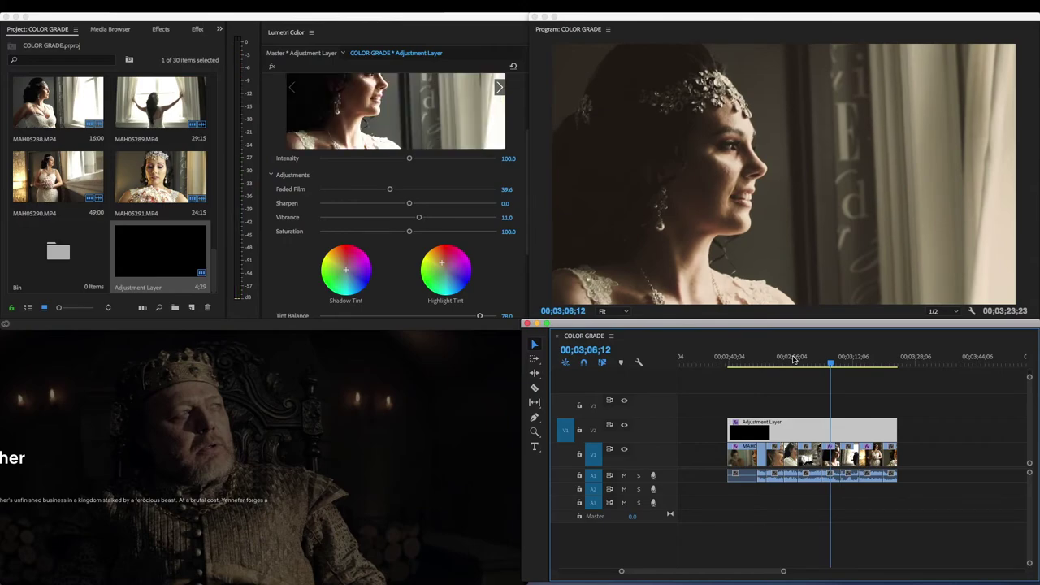
Step: Step back through clips MAH04999, MAH08094, MAH08117 and MAH08103, then select that section's adjustment layer
scroll(783, 426, "up", 3)
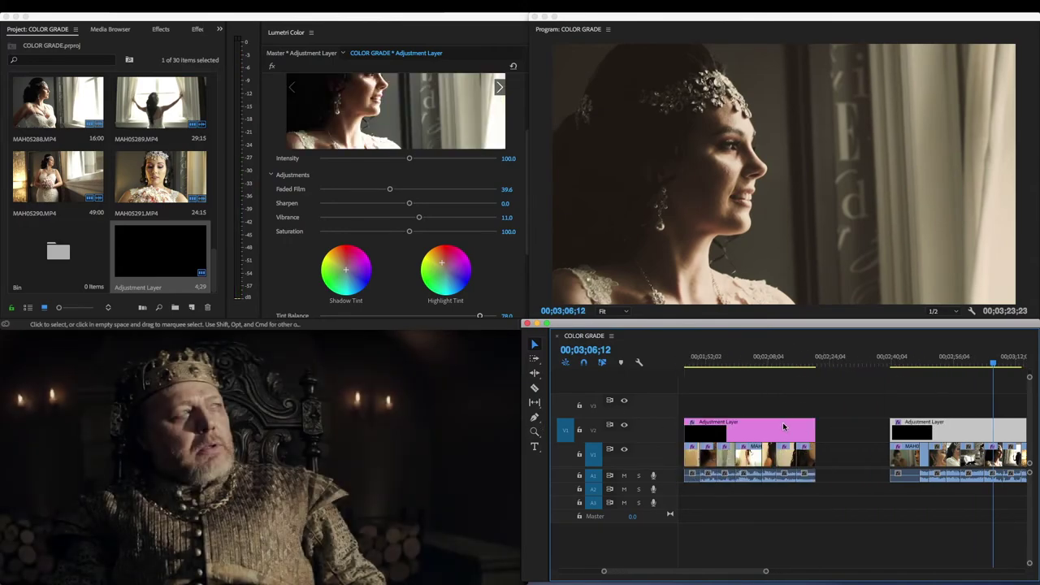
left_click(742, 398)
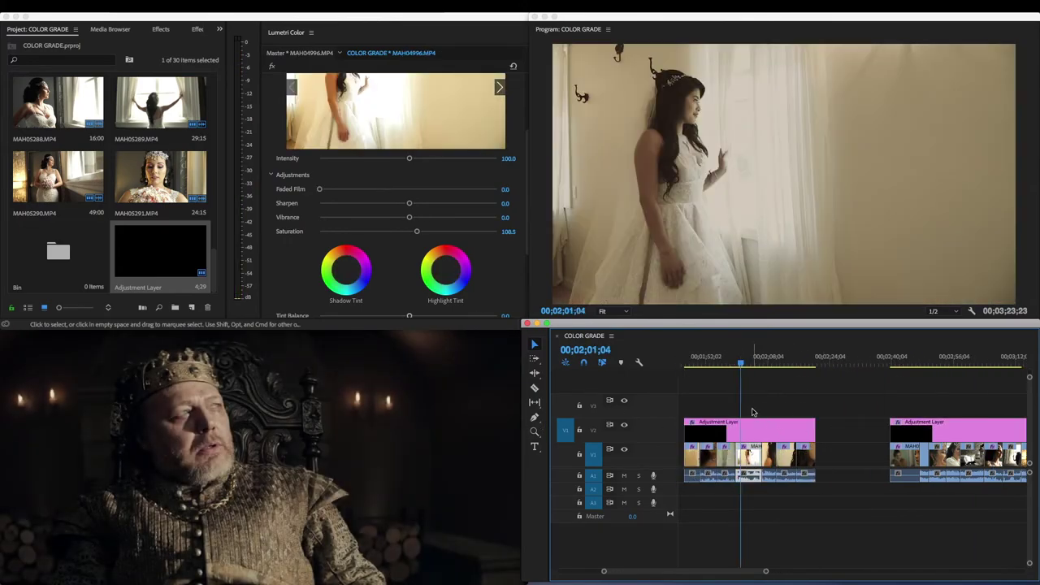
scroll(752, 412, "up", 2)
left_click(863, 357)
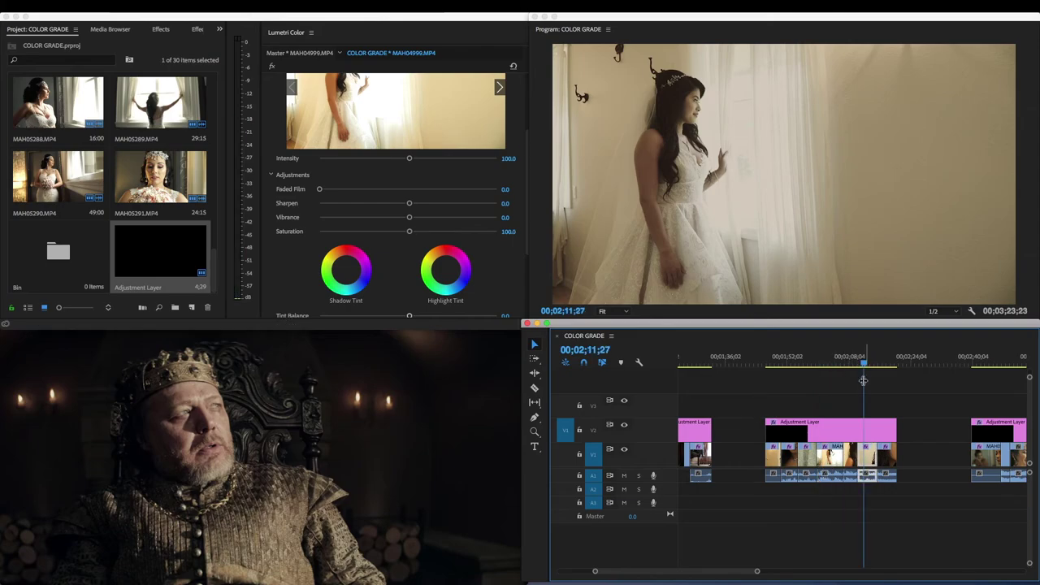
scroll(802, 413, "up", 2)
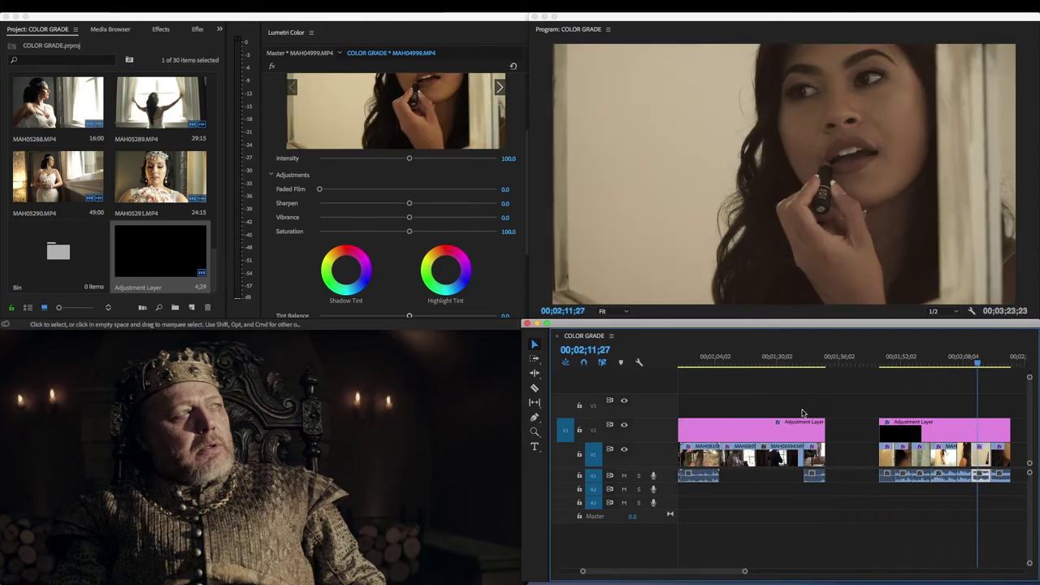
left_click(748, 359)
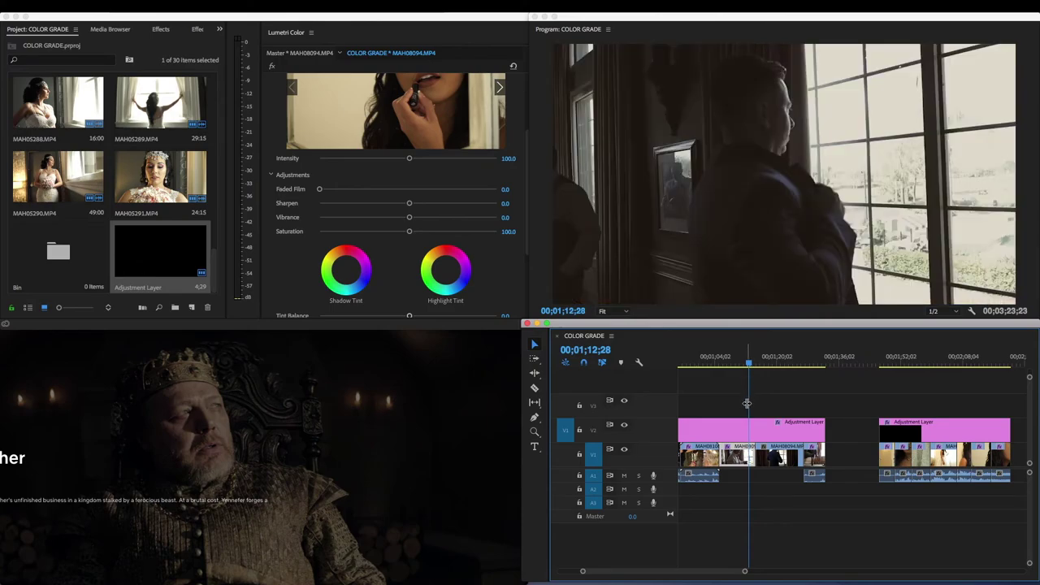
scroll(735, 403, "up", 3)
left_click(748, 357)
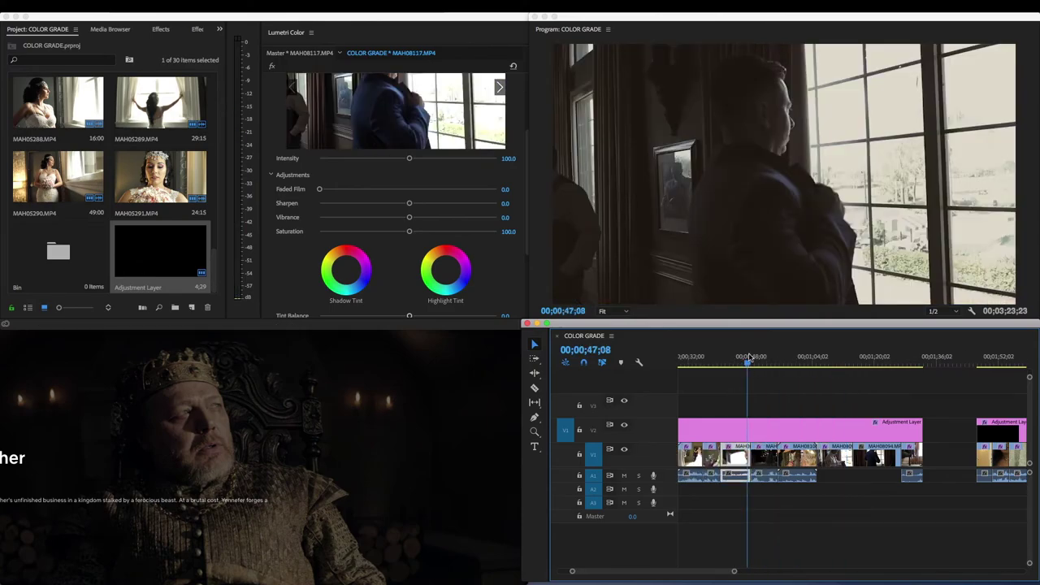
left_click_drag(748, 358, 691, 365)
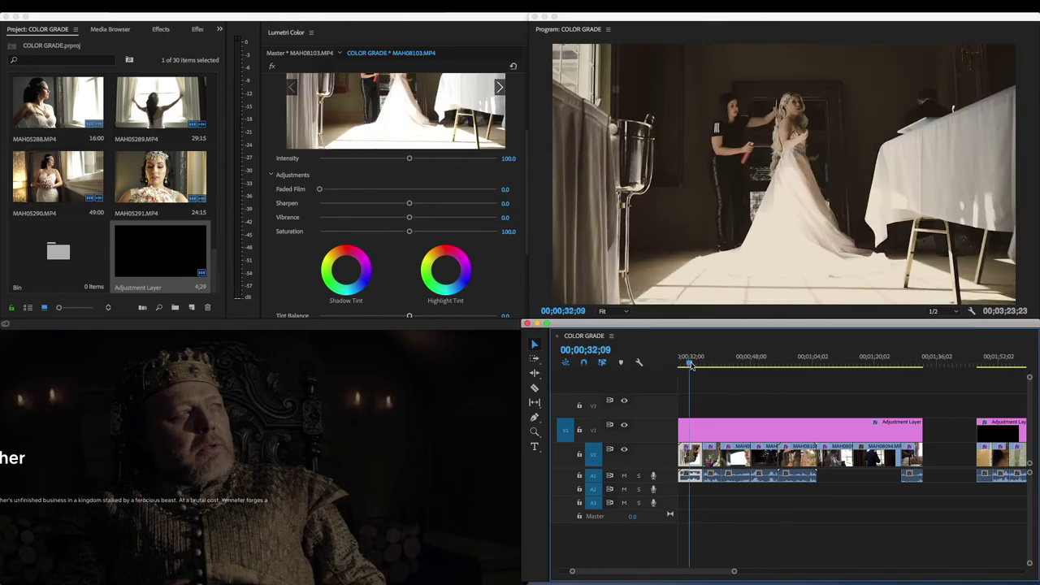
left_click(757, 432)
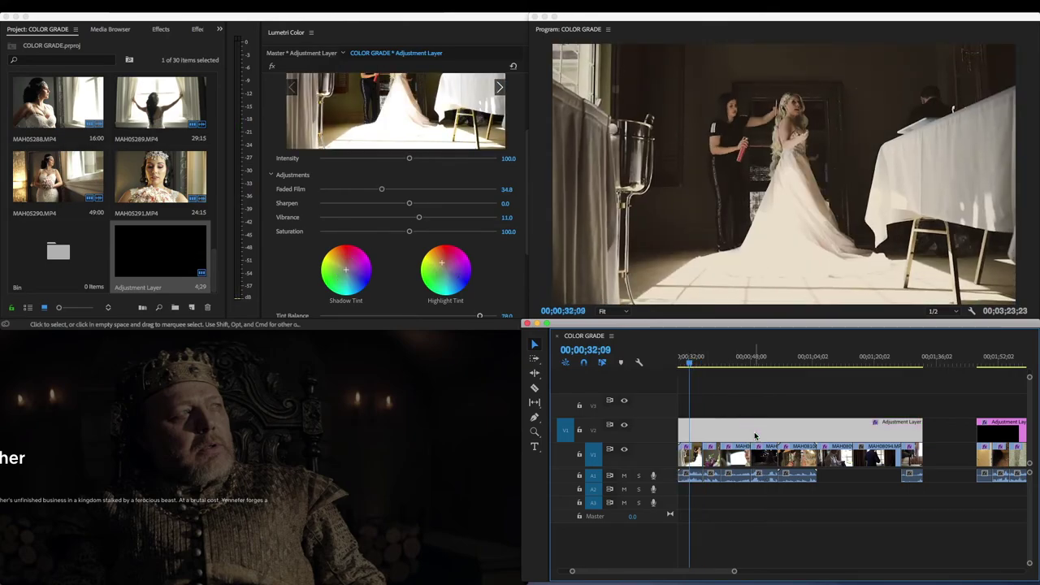
Step: Export the earlier layer's grade as cube LUT 'Ther WitcherLUT (indoor)1' in Movie LUTS
left_click(311, 33)
left_click(345, 111)
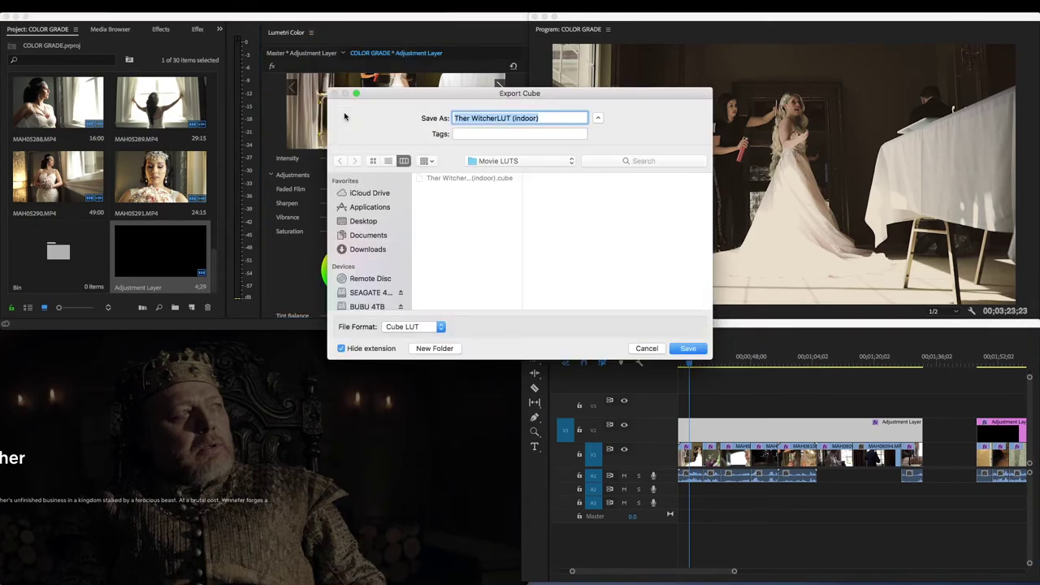
key("Right")
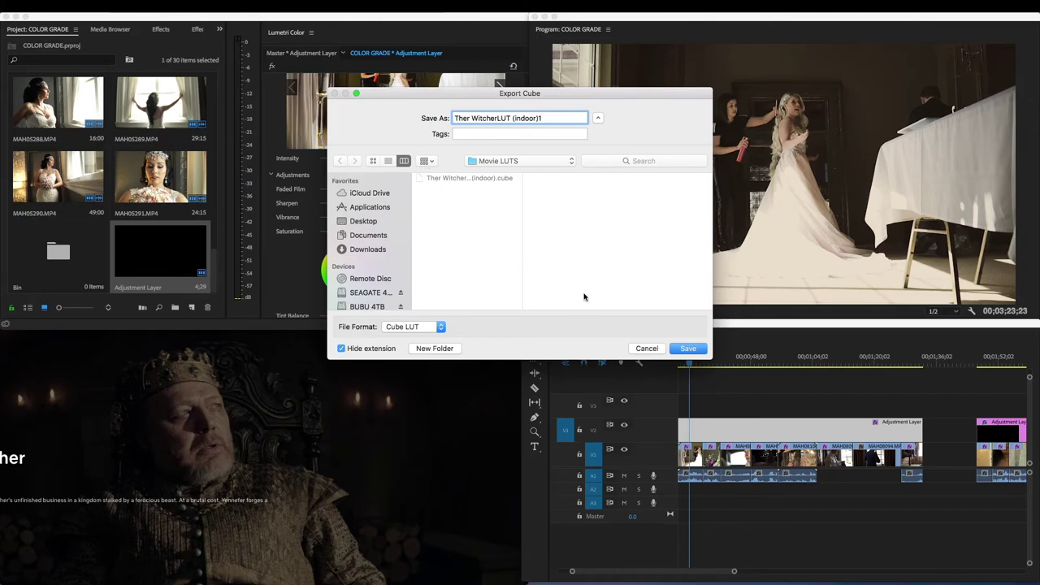
left_click(687, 349)
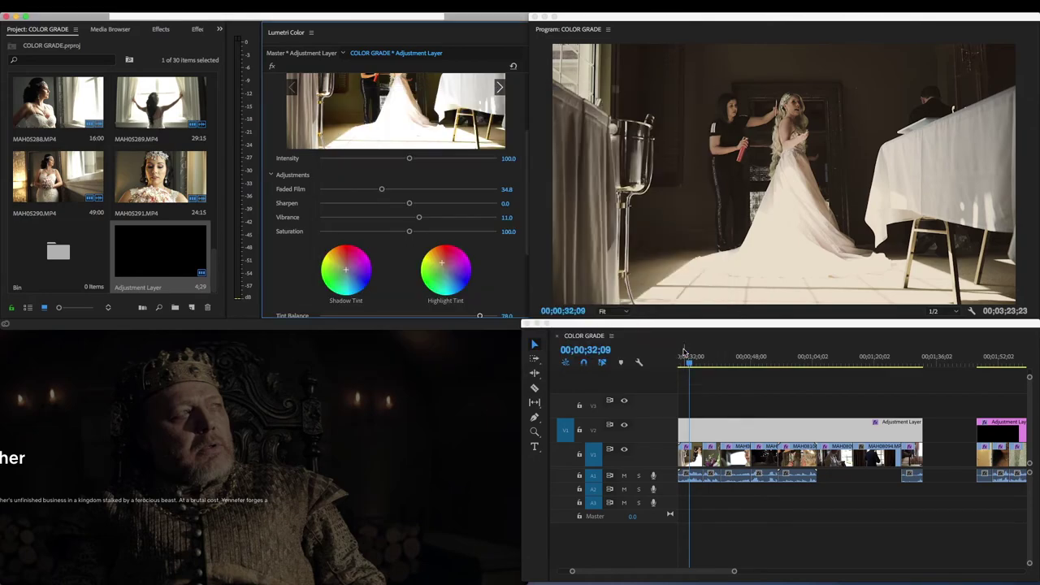
scroll(824, 381, "right", 5)
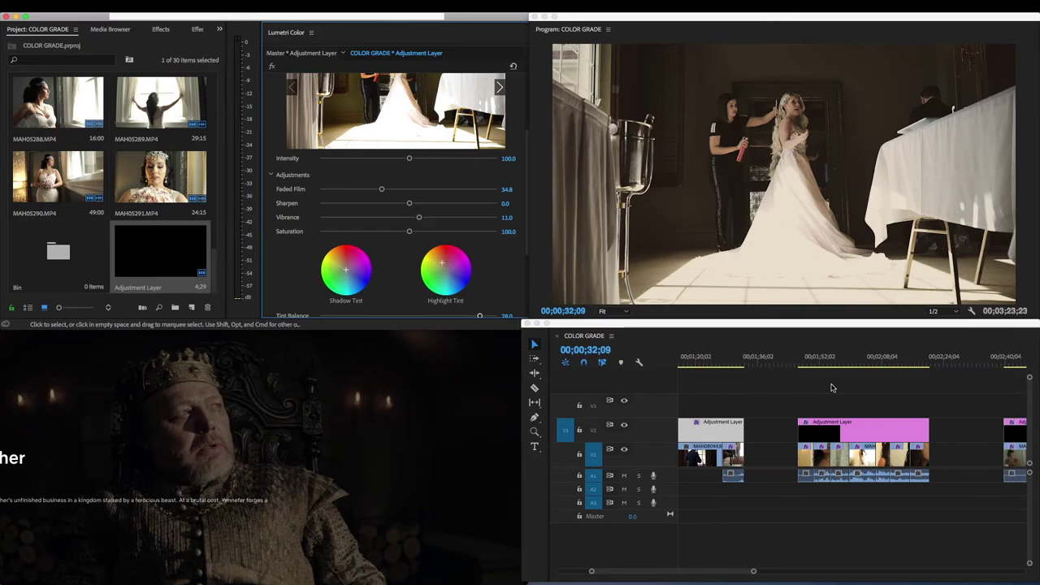
Step: Scrub to the bride-at-the-window scene, select its adjustment layer, and cancel a .look export
left_click_drag(818, 363, 761, 364)
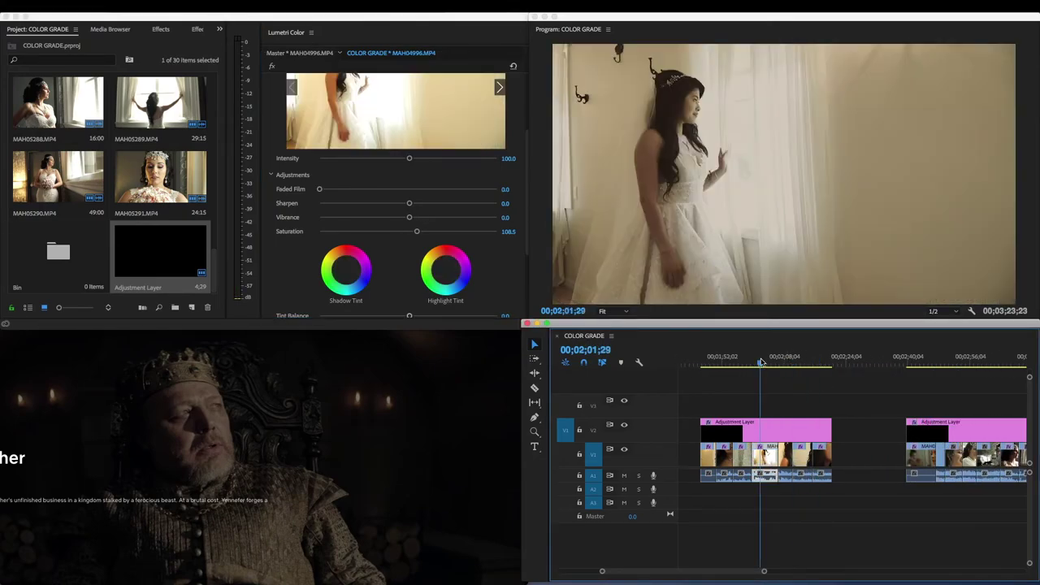
left_click(779, 429)
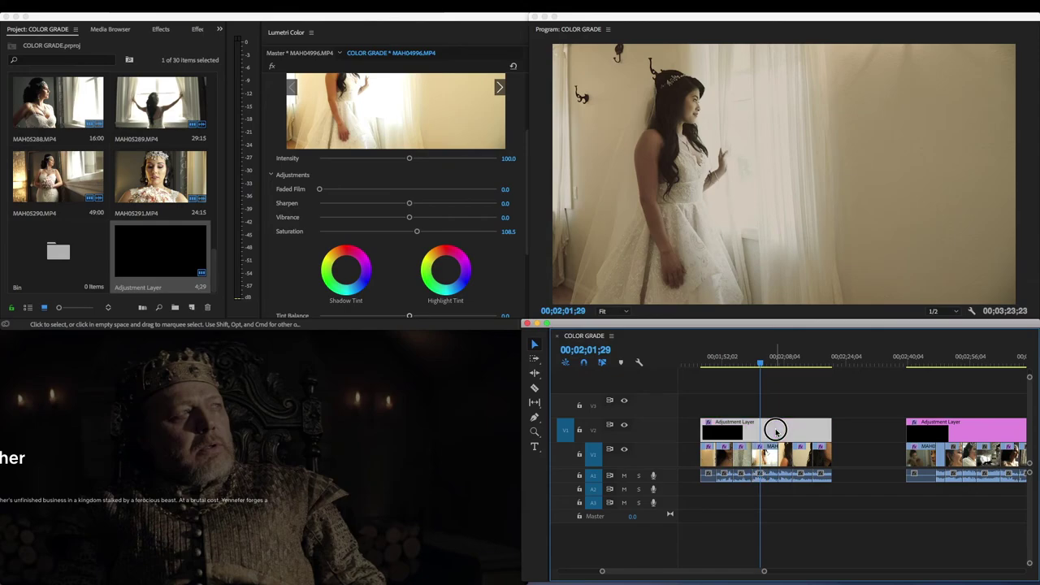
left_click(309, 33)
left_click(337, 101)
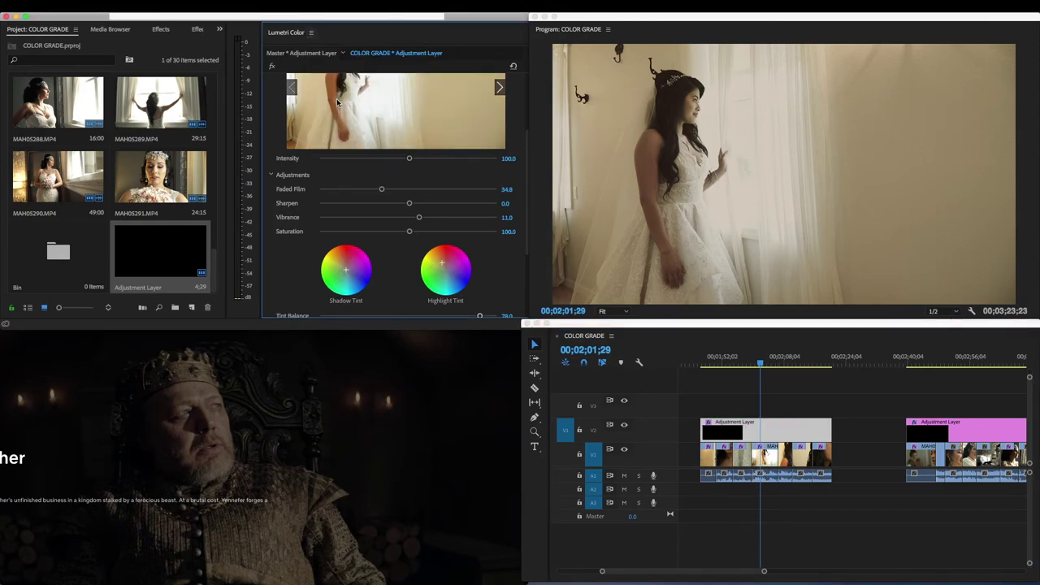
left_click(647, 348)
Step: Export the window scene's grade as cube LUT 'Ther WitcherLUT (indoor)2'
left_click(311, 32)
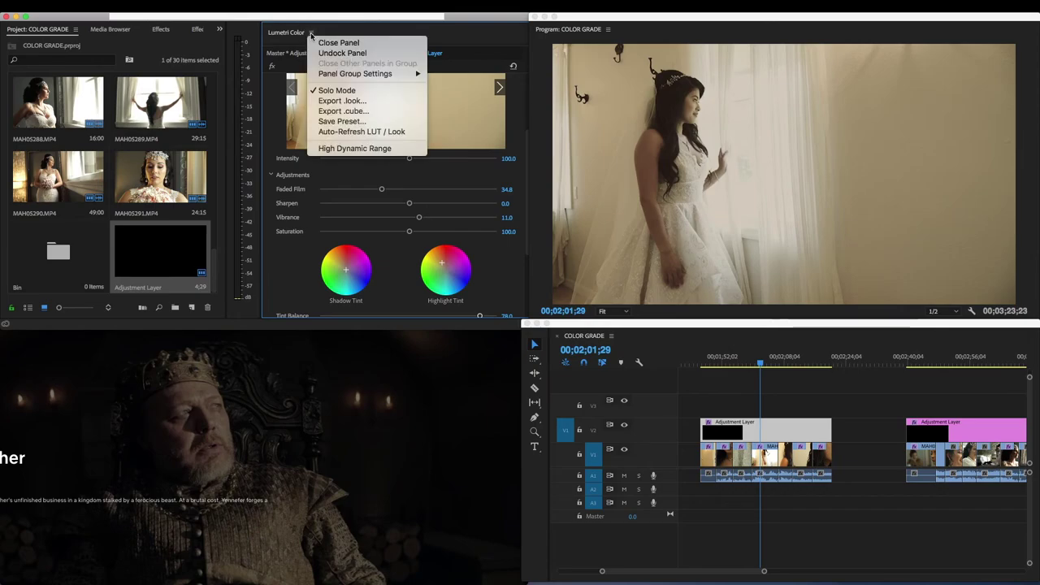
left_click(333, 109)
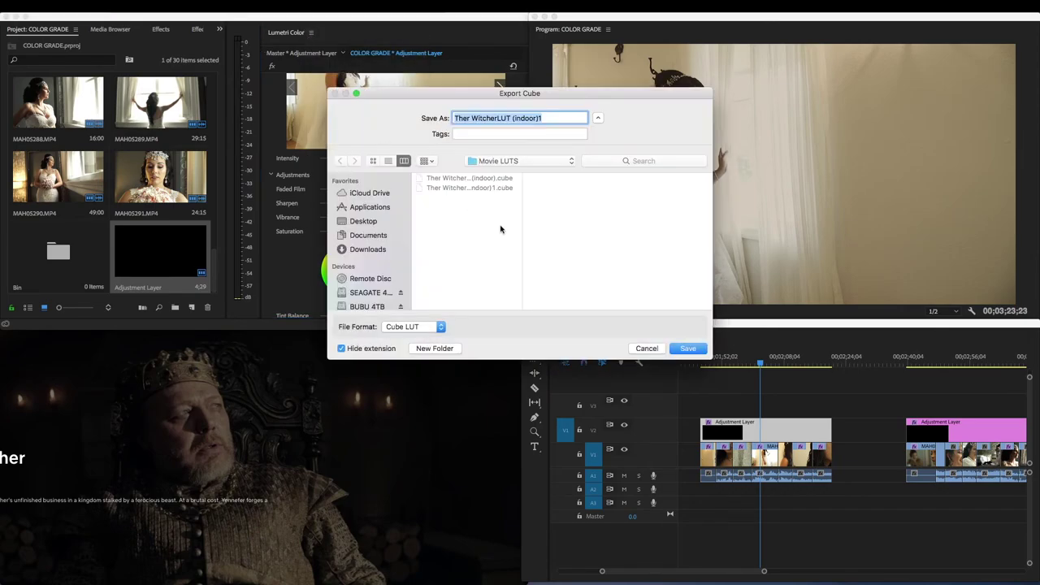
left_click(547, 118)
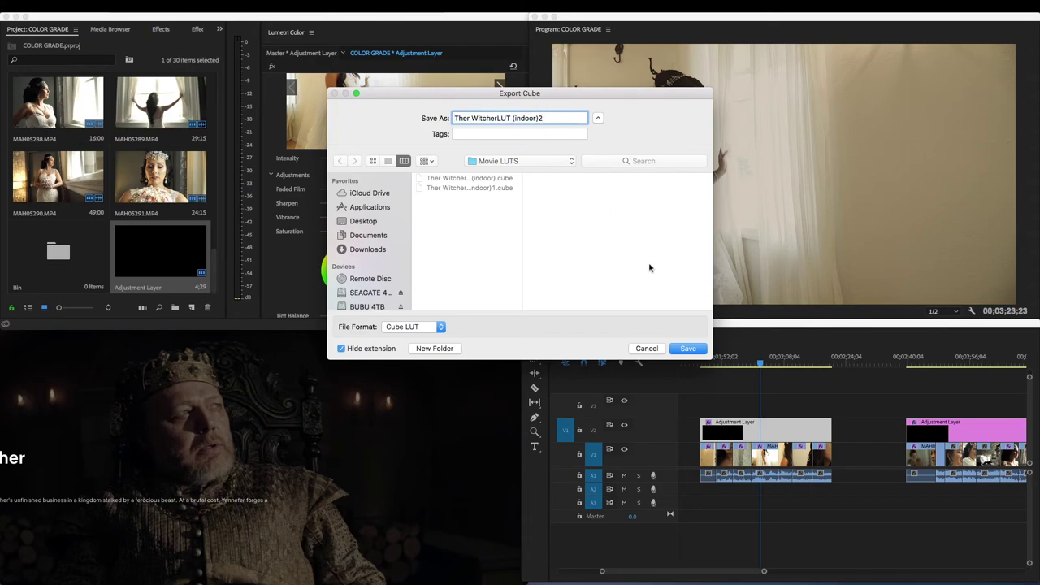
left_click(687, 348)
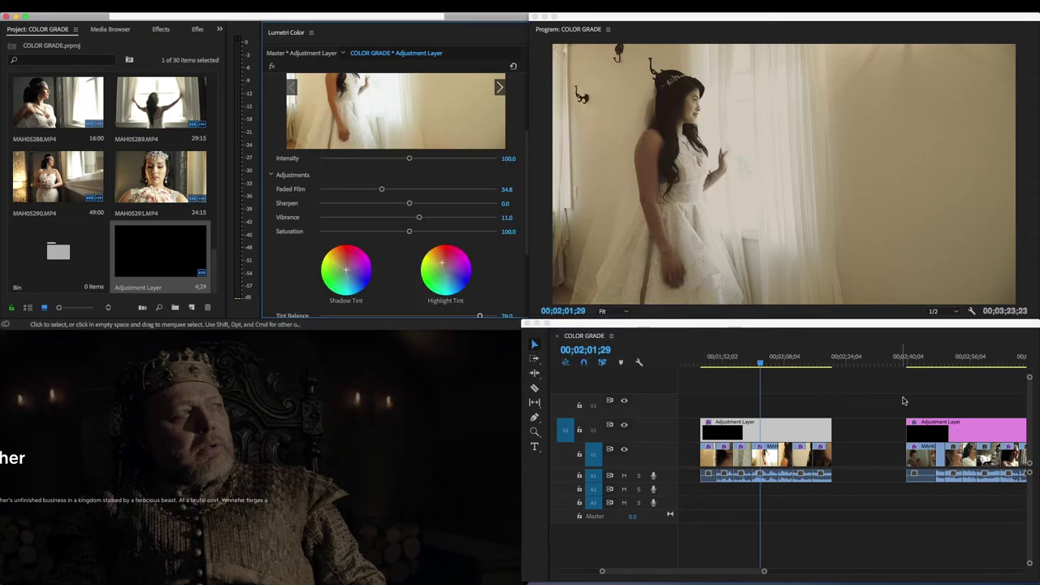
Step: Select the close-up scene's adjustment layer and export its grade, overwriting 'Ther WitcherLUT (indoor).cube'
left_click(951, 357)
left_click(962, 400)
scroll(967, 399, "down", 2)
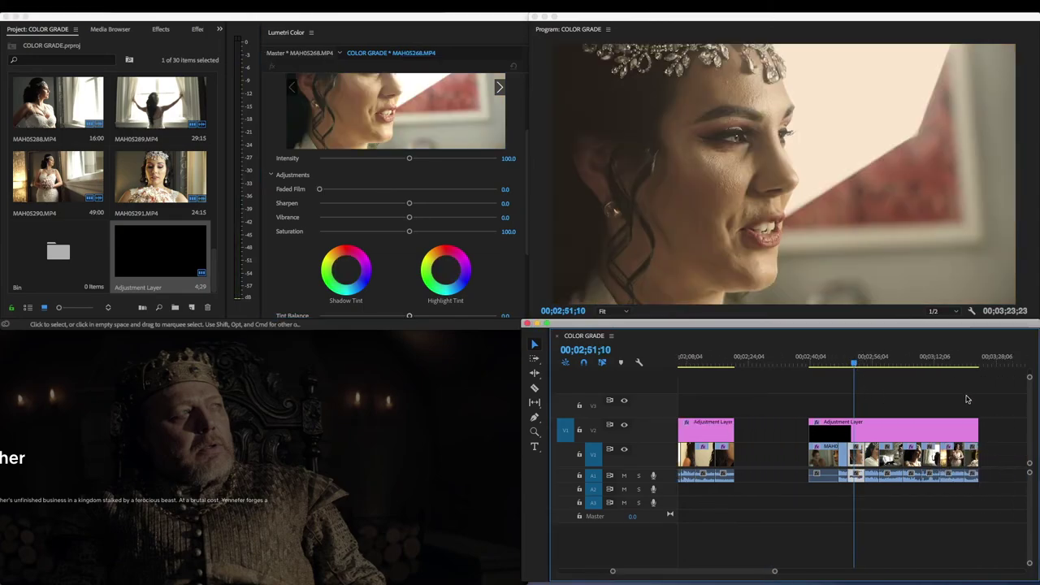
left_click(900, 432)
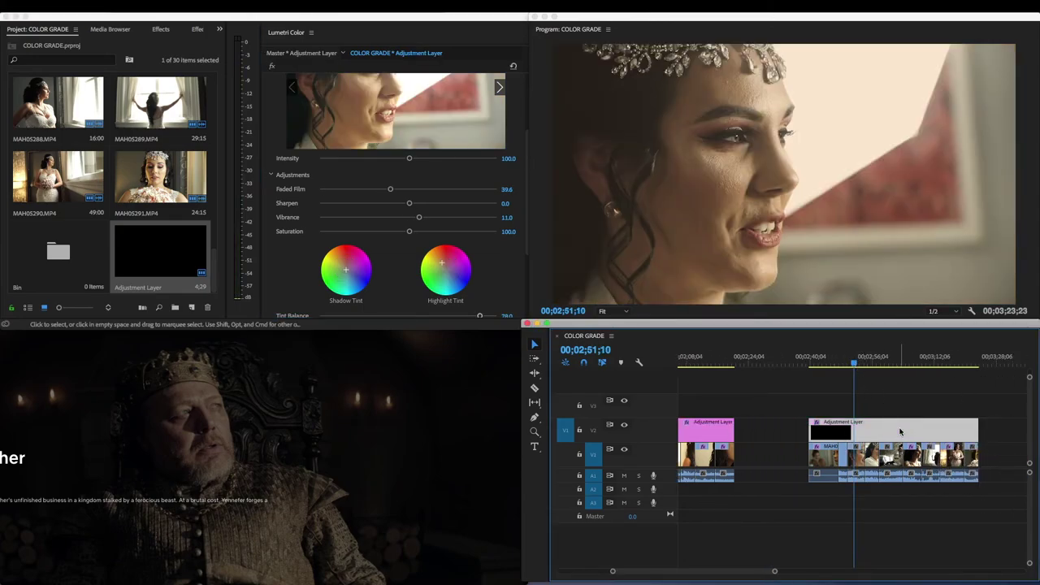
left_click(311, 33)
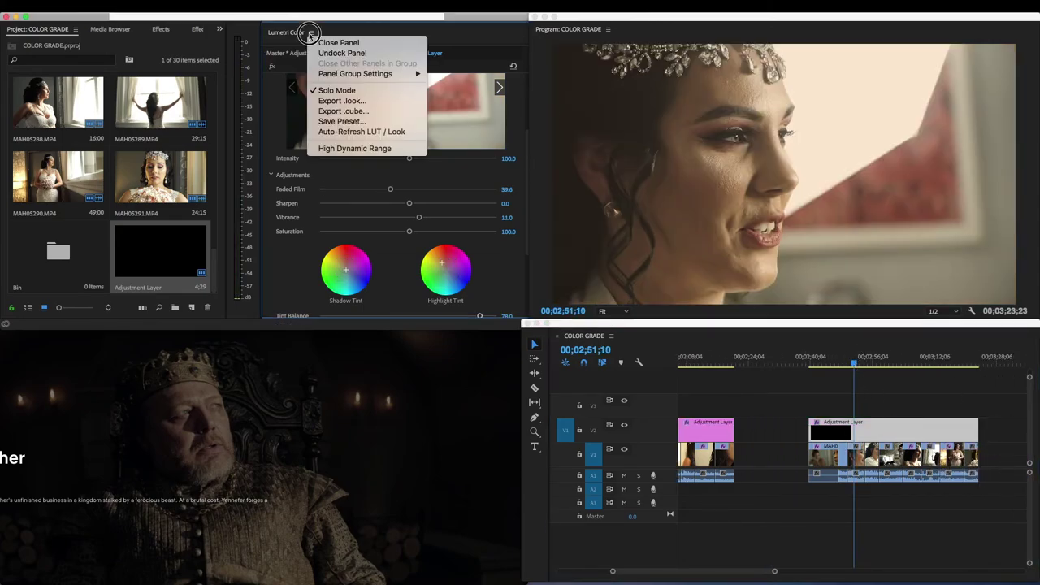
left_click(341, 111)
left_click(554, 118)
type("2")
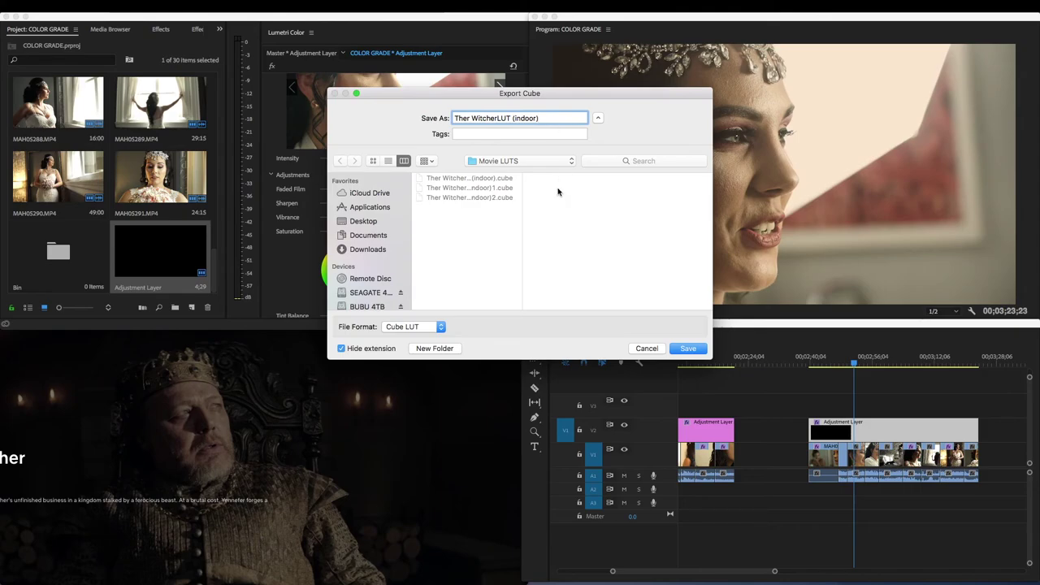
left_click(687, 349)
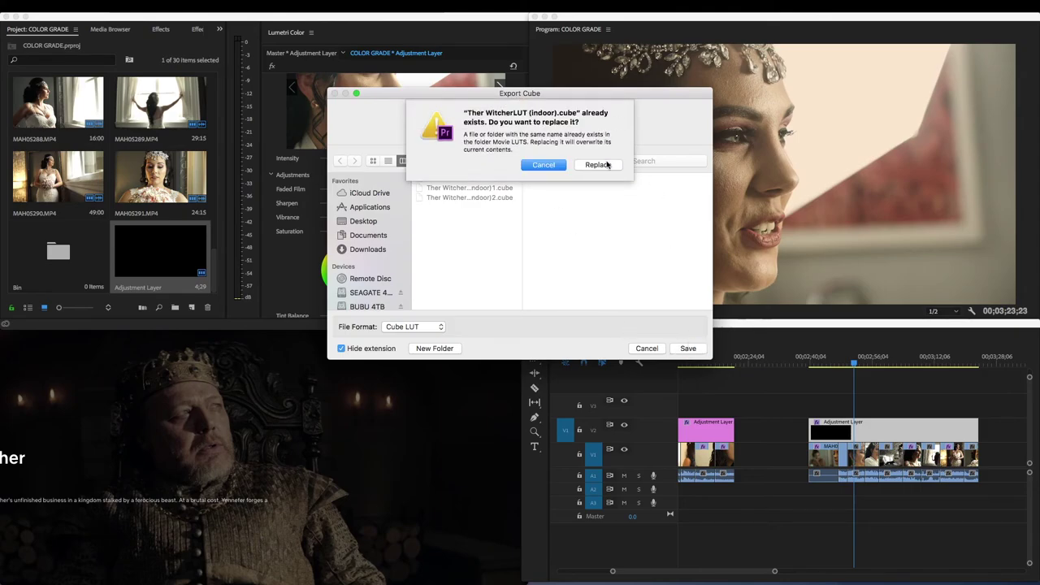
left_click(606, 165)
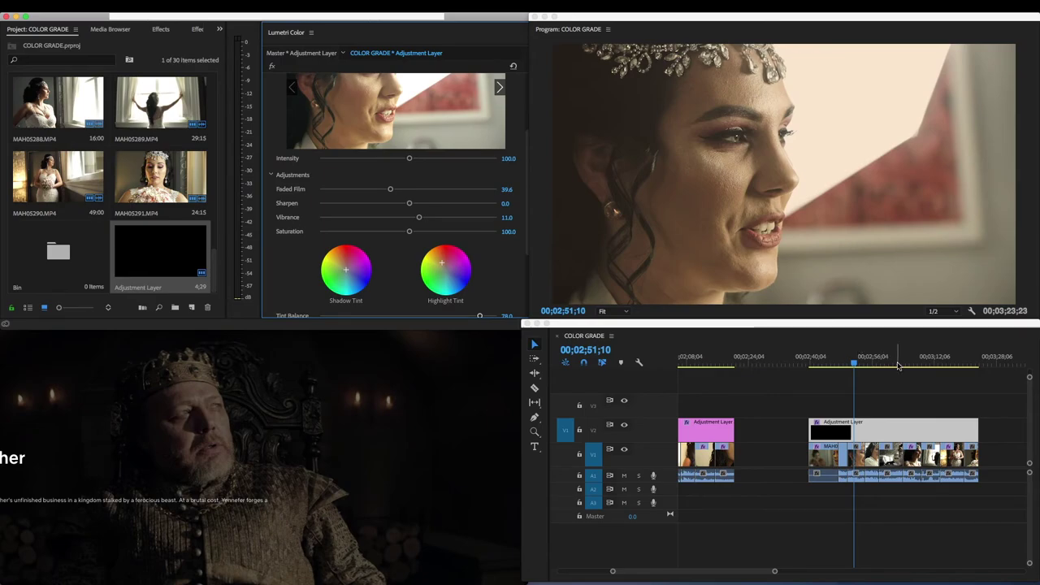
Step: Delete the last scene's adjustment layer and place a new one on V2 at 00;02;42;16
left_click(850, 426)
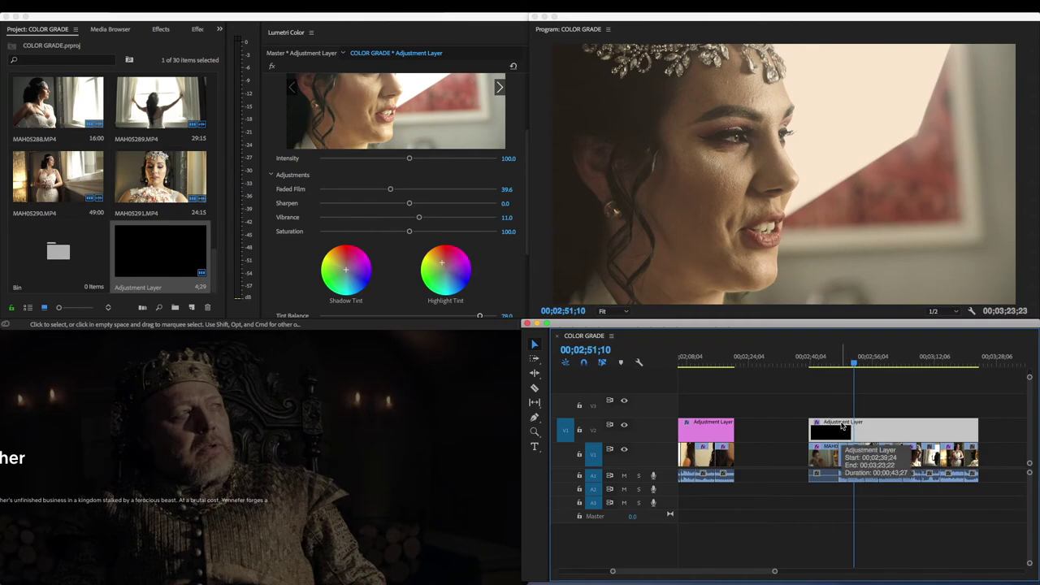
key("Delete")
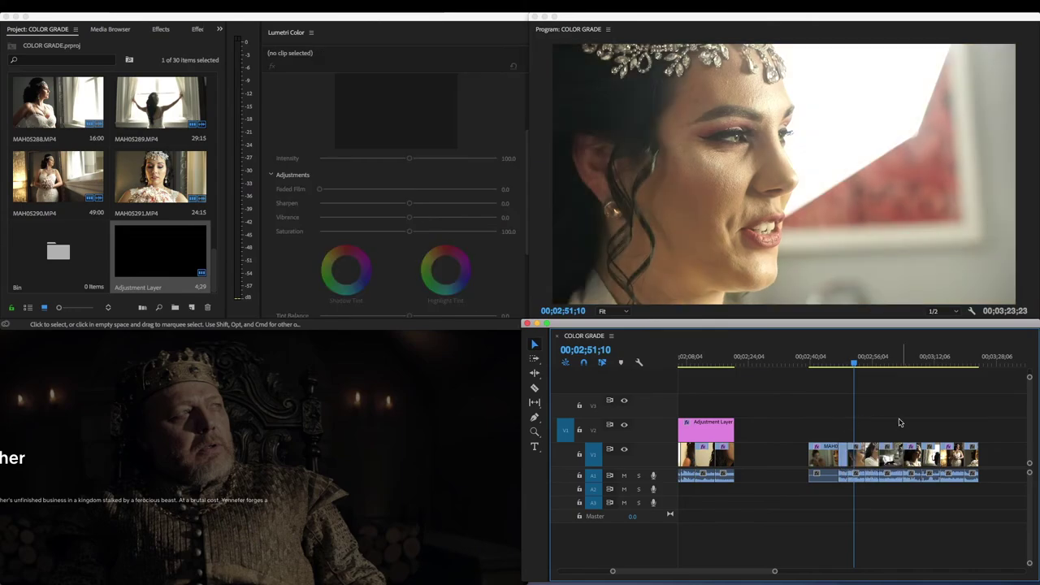
left_click(891, 360)
left_click(931, 360)
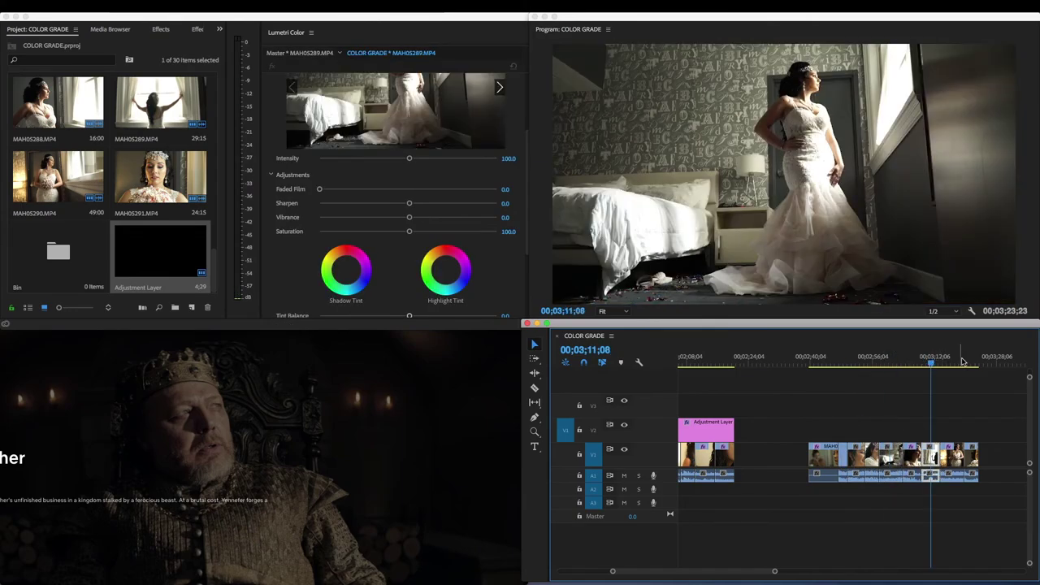
left_click(955, 361)
left_click(811, 359)
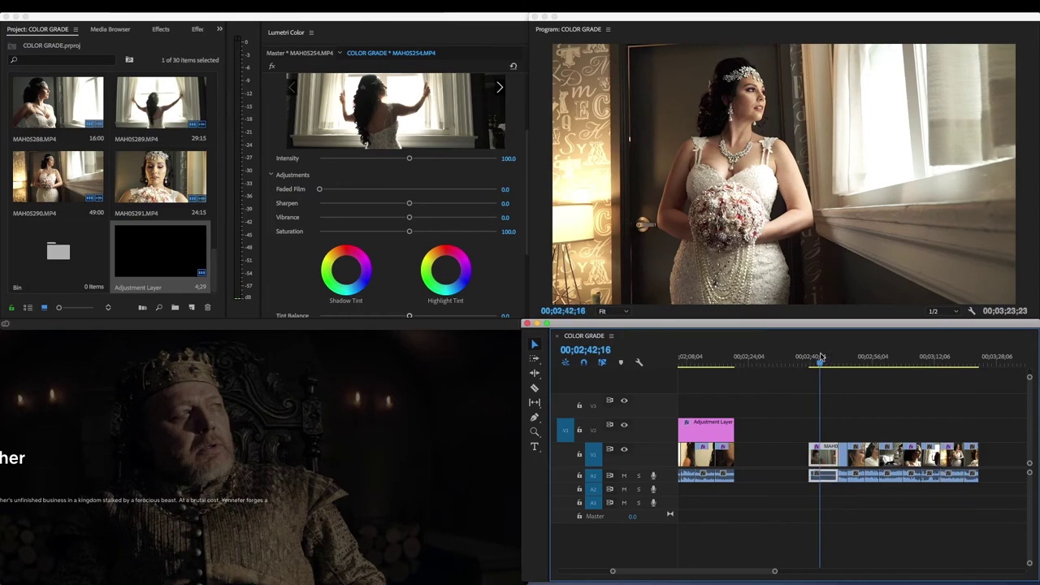
left_click(821, 358)
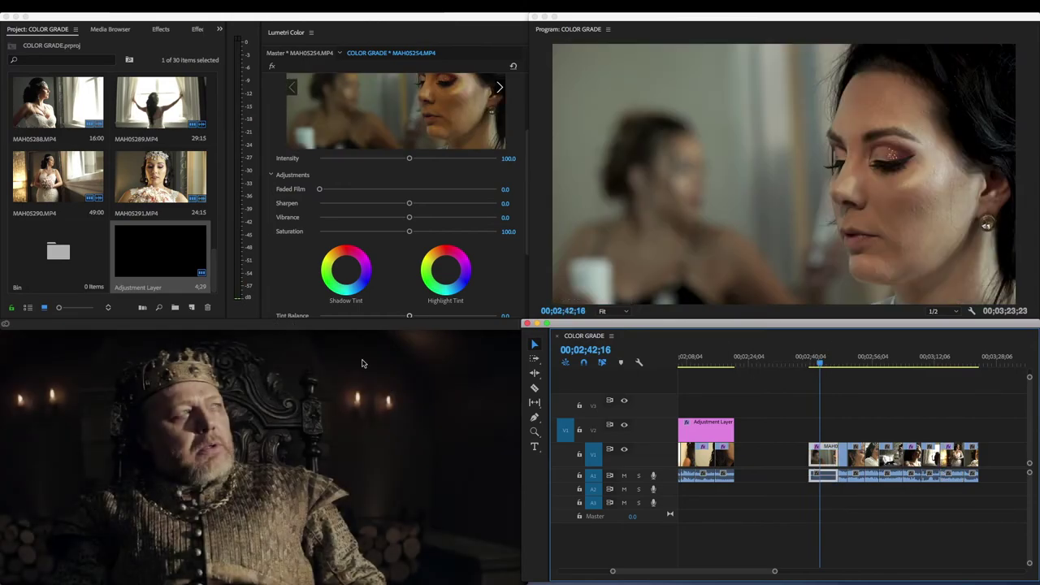
left_click_drag(153, 262, 976, 430)
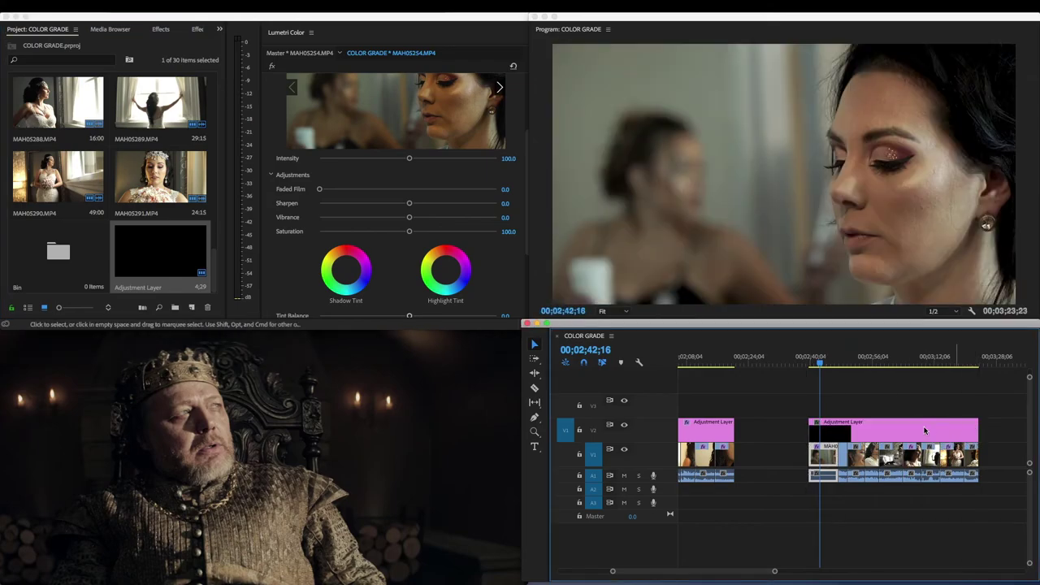
Step: Load Ther WitcherLUT (indoor).cube from Movie LUTS as the new adjustment layer's Input LUT
left_click(868, 432)
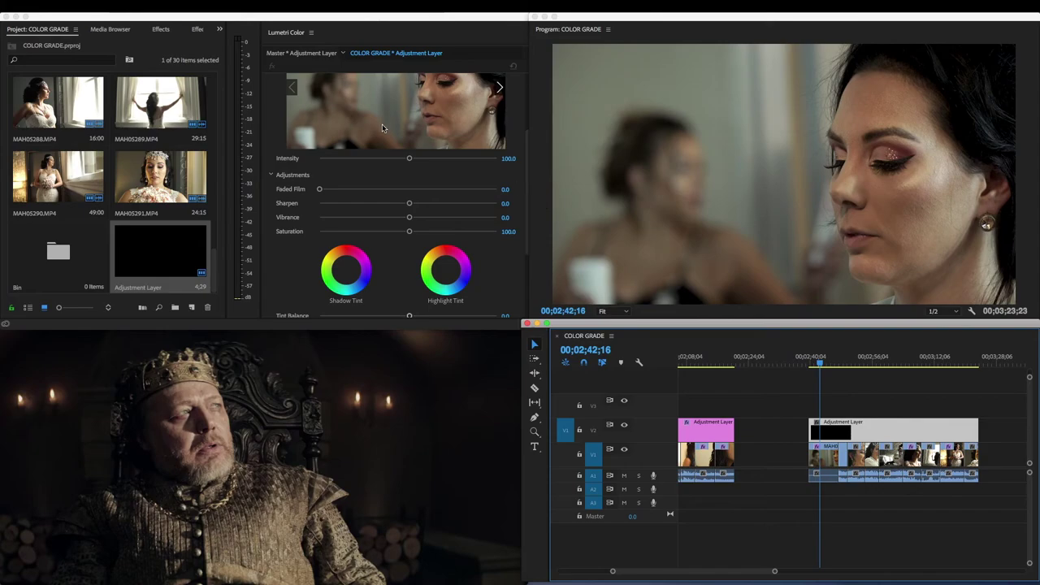
scroll(376, 125, "up", 5)
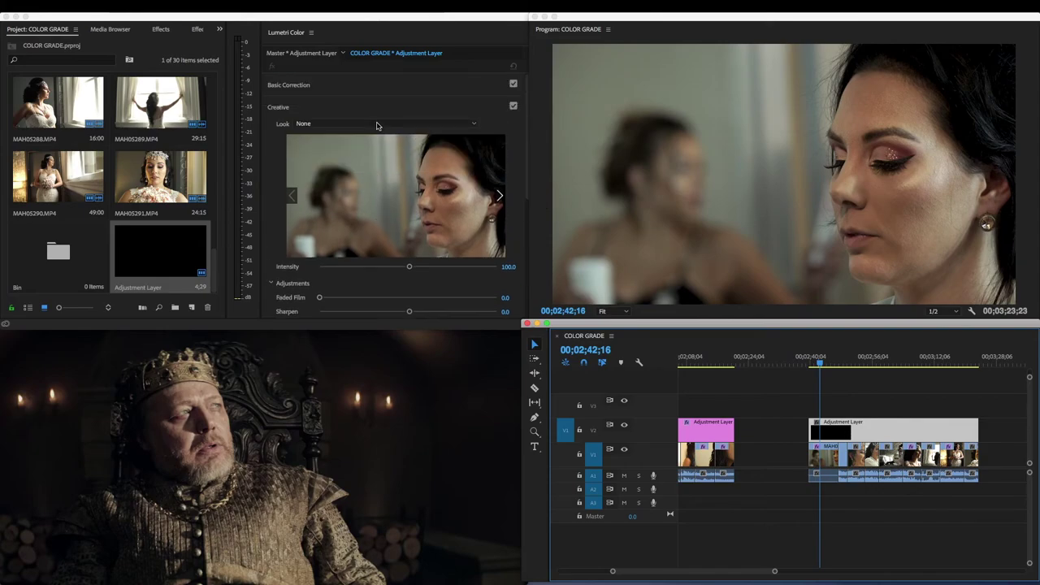
left_click(331, 90)
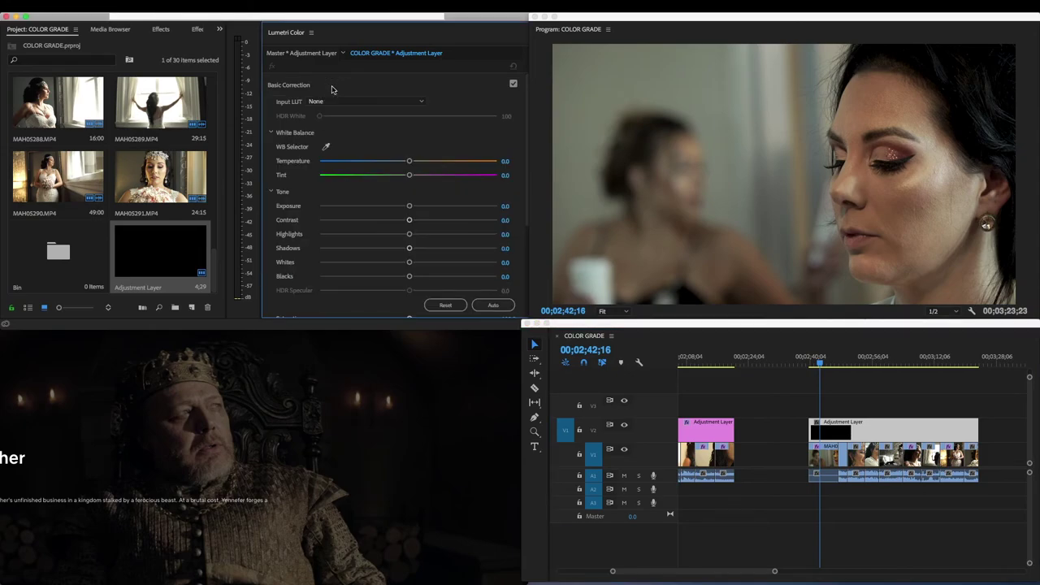
left_click(413, 103)
left_click(353, 137)
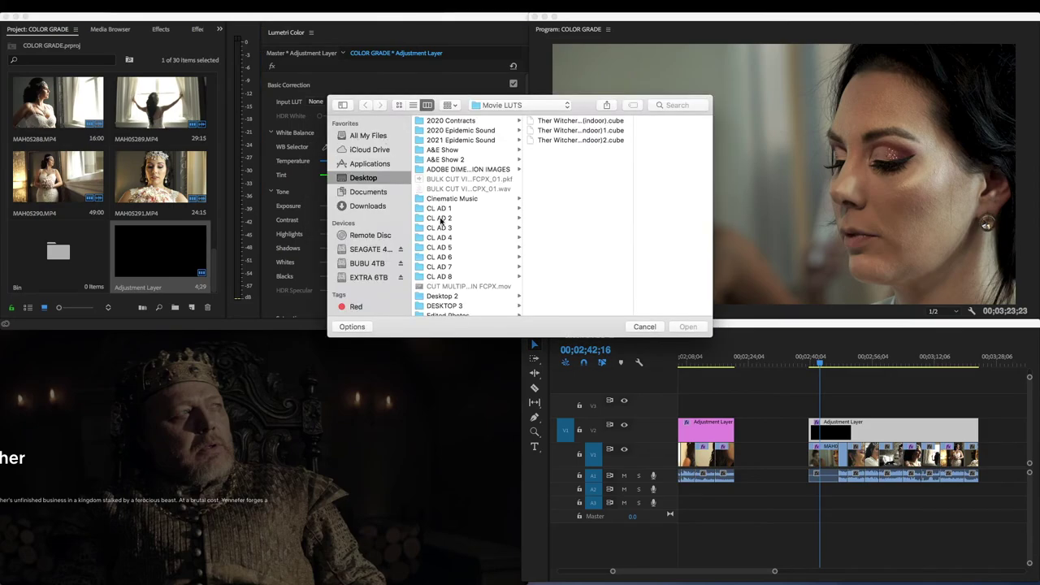
scroll(449, 258, "down", 3)
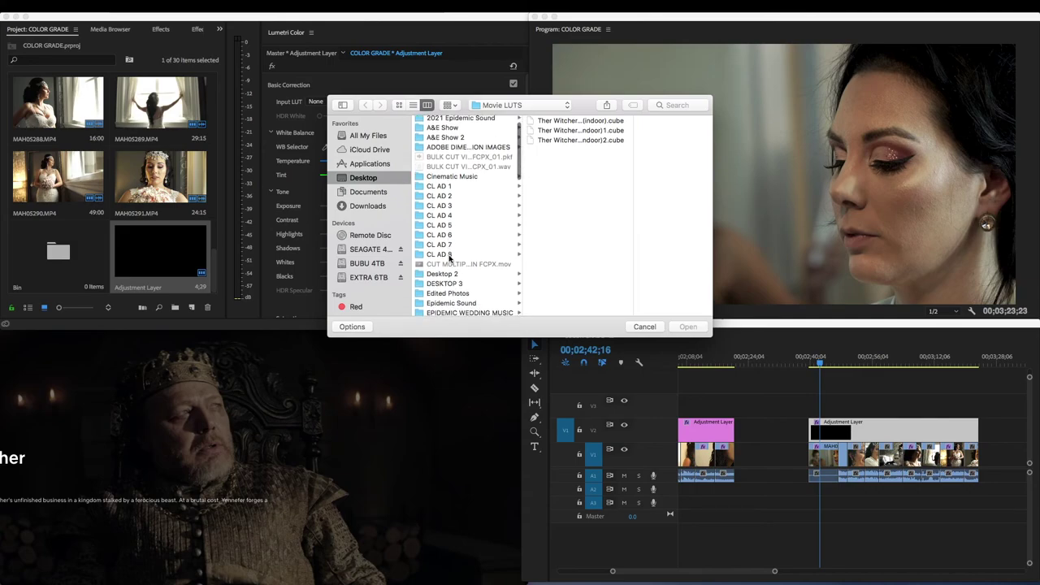
scroll(449, 258, "down", 5)
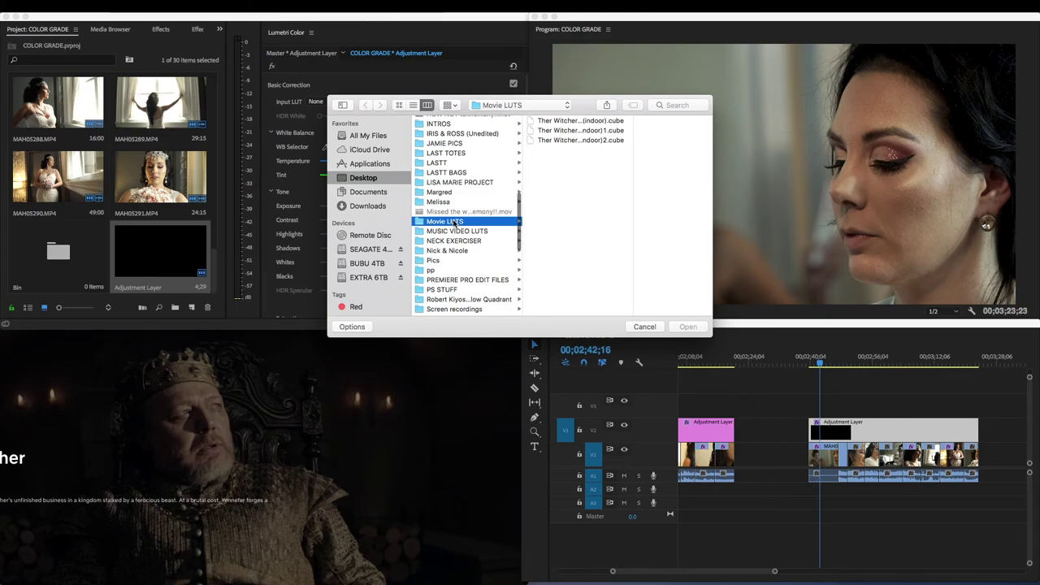
left_click(581, 120)
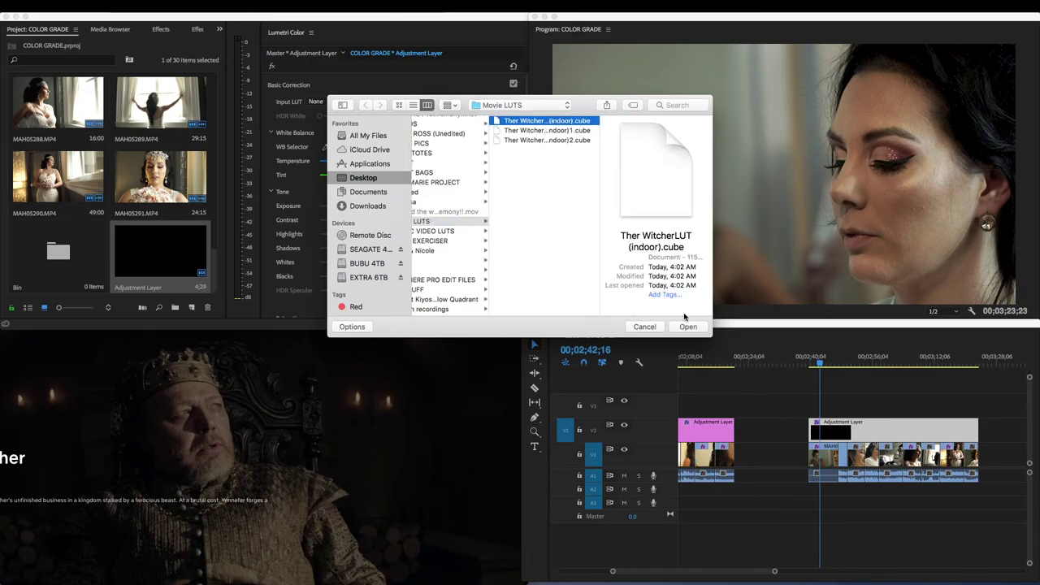
left_click(687, 327)
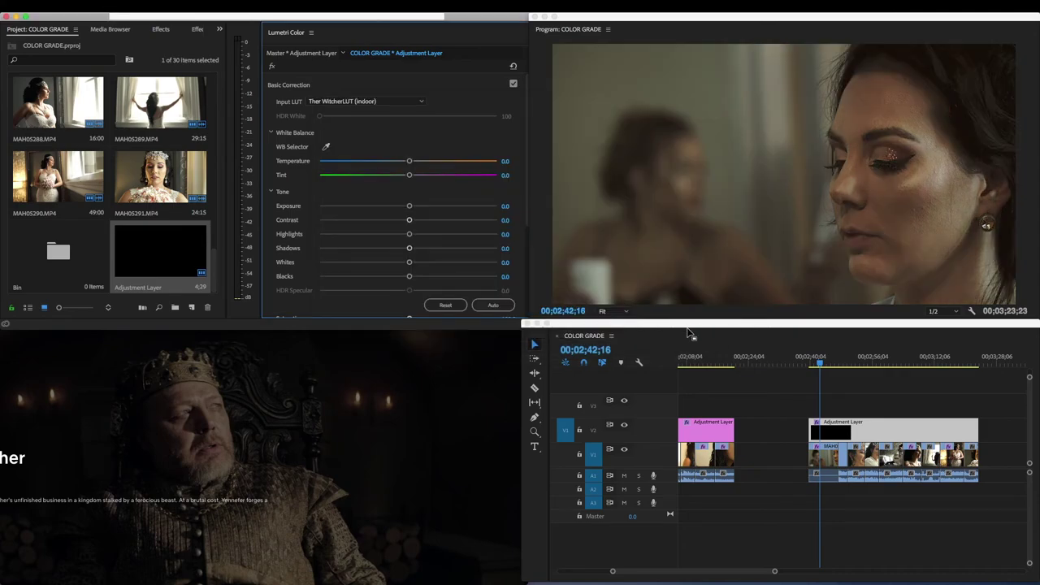
Step: Scrub through the graded scene and raise the adjustment layer's Exposure to 0.4
left_click(846, 363)
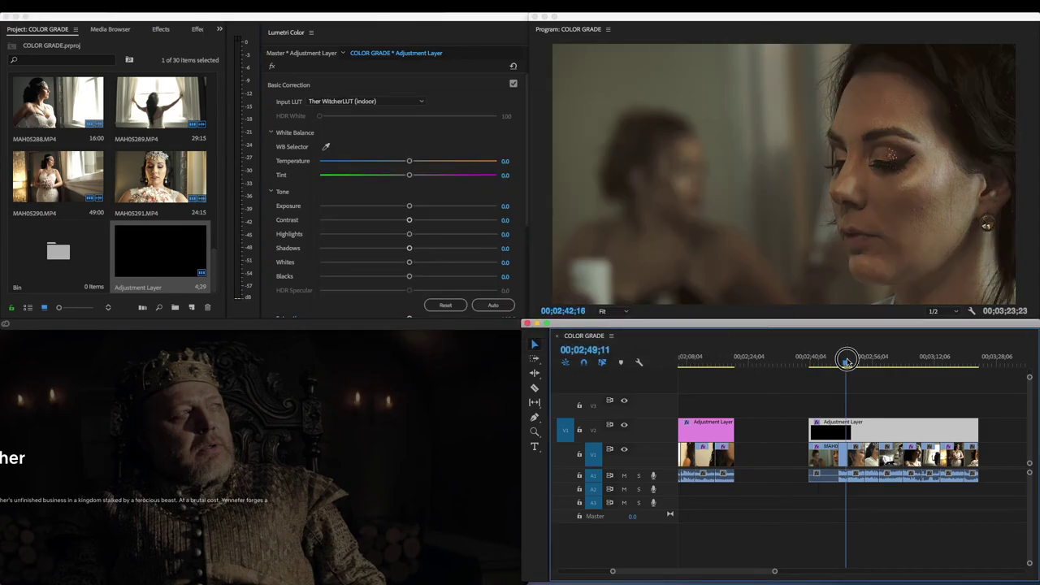
left_click_drag(855, 362, 940, 363)
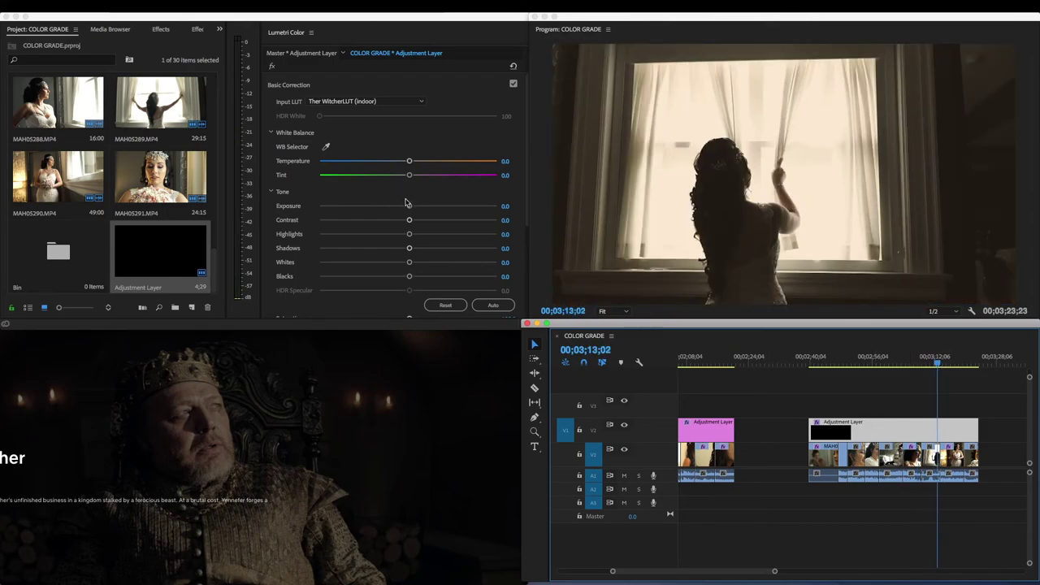
left_click_drag(407, 208, 415, 209)
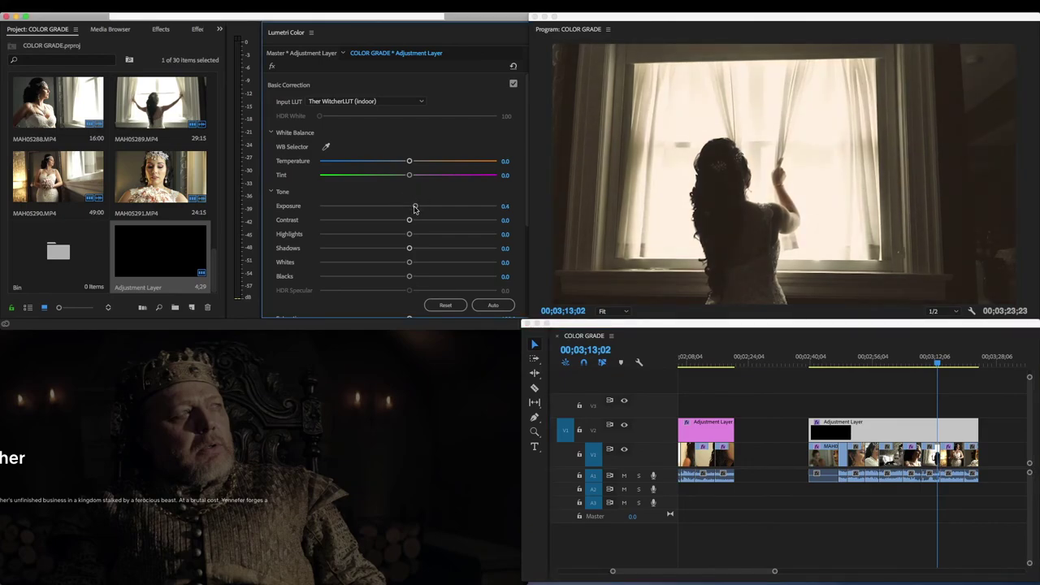
Step: Scroll through the Lumetri sections and jump to the bride-with-bouquet shot at 00;03;17;17
scroll(352, 212, "down", 3)
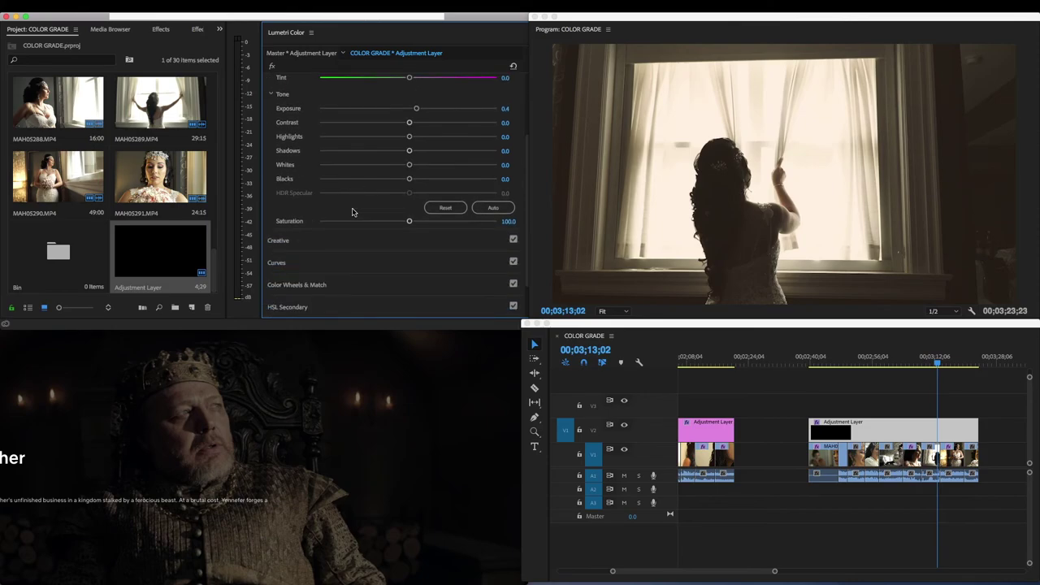
scroll(351, 212, "down", 2)
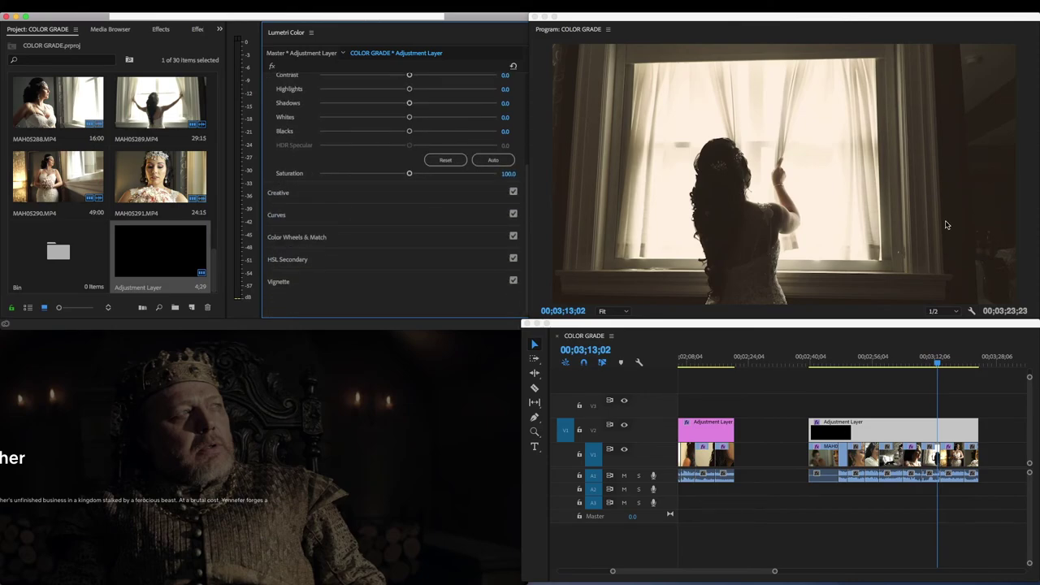
left_click(956, 365)
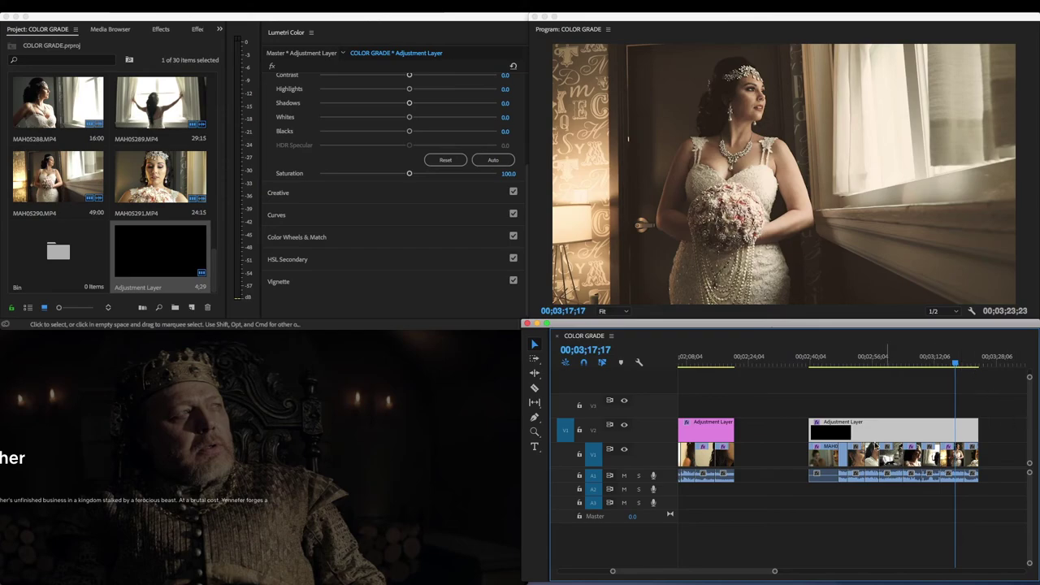
Step: Keyframe the adjustment layer's Opacity at 55% in Effect Controls, then drag it down to 0%
left_click(196, 30)
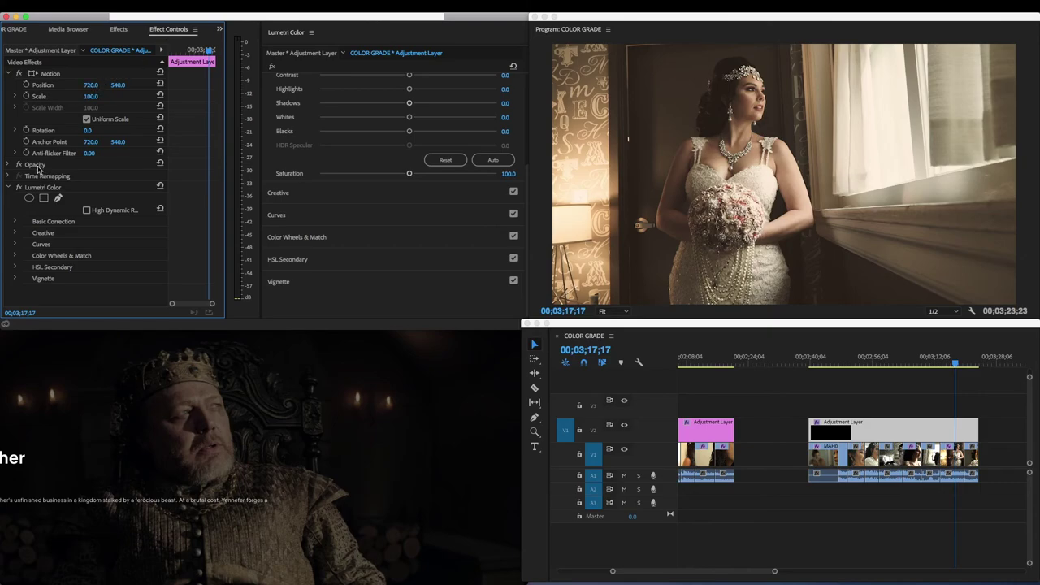
left_click(9, 165)
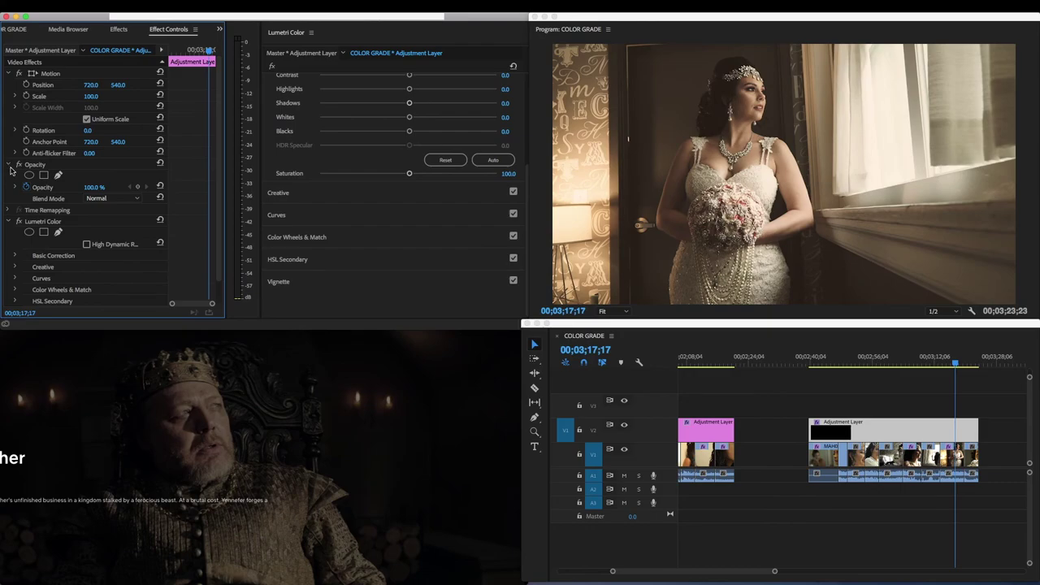
left_click(94, 187)
type("55")
key("Return")
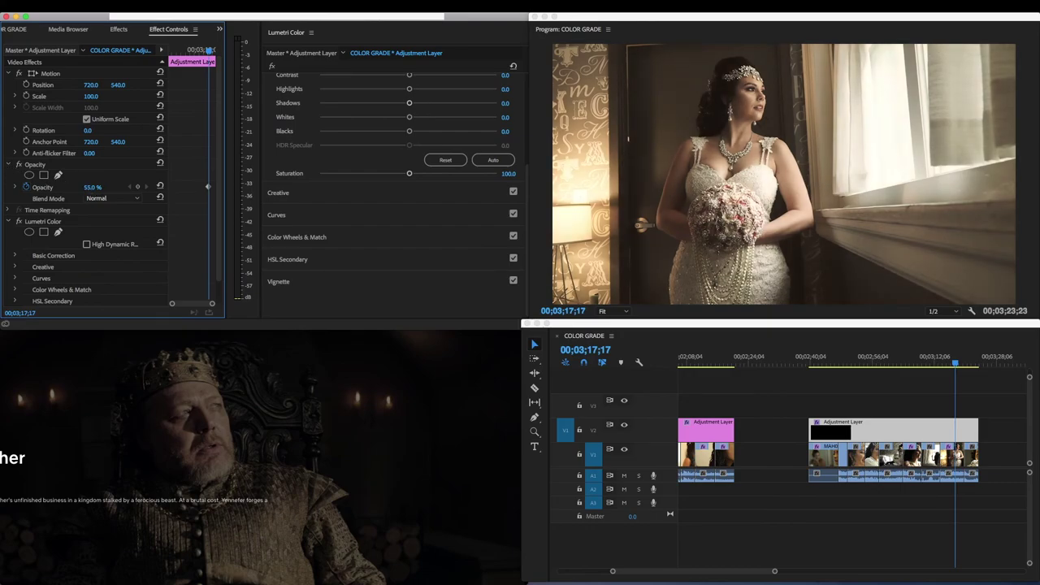
left_click_drag(92, 187, 44, 187)
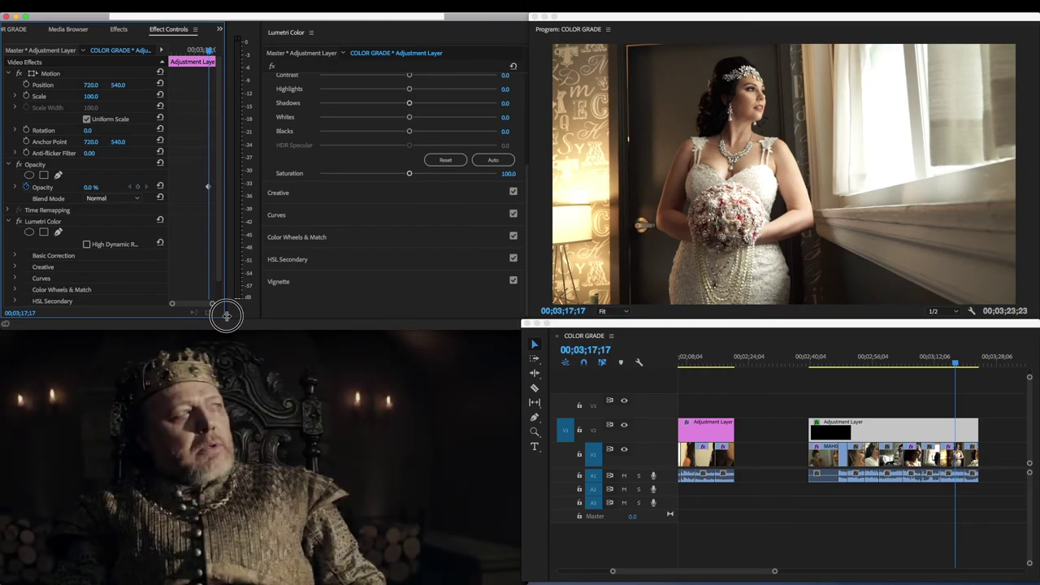
left_click_drag(225, 314, 369, 314)
Step: Set the adjustment layer's Opacity to 100% at the bride-by-window shot, 00;02;59;01
left_click(886, 435)
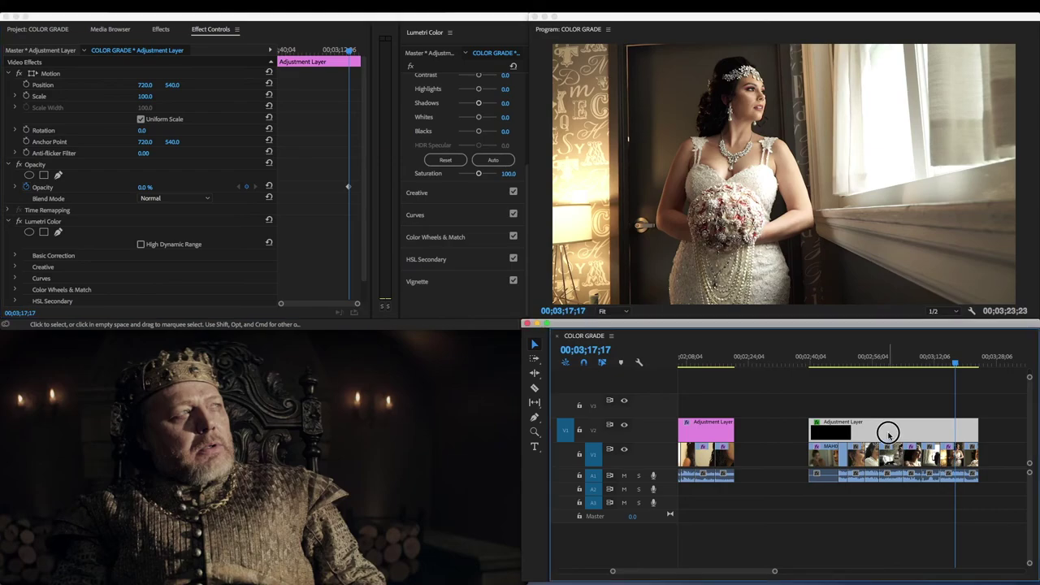
left_click(876, 356)
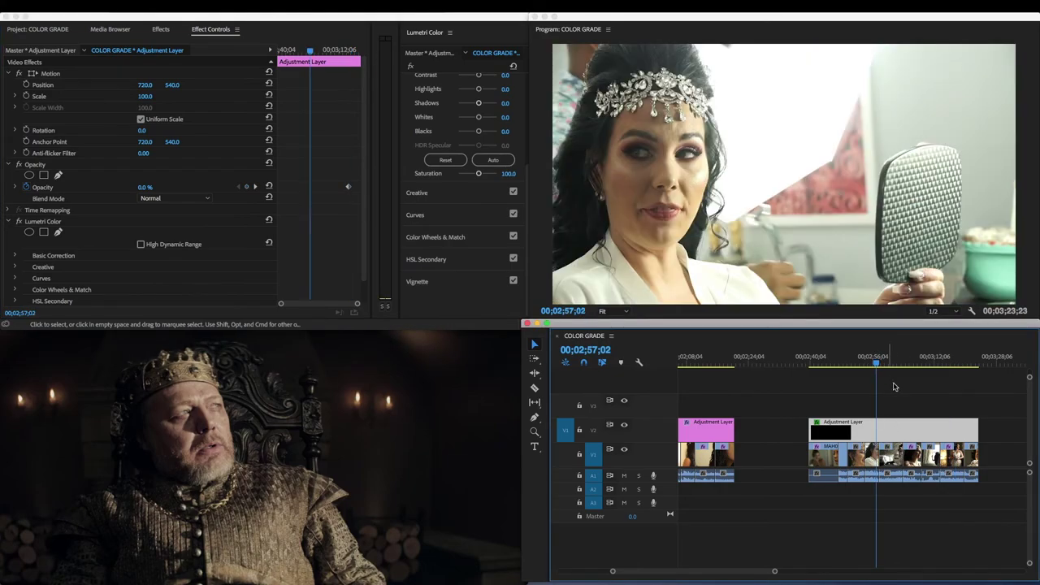
left_click(884, 363)
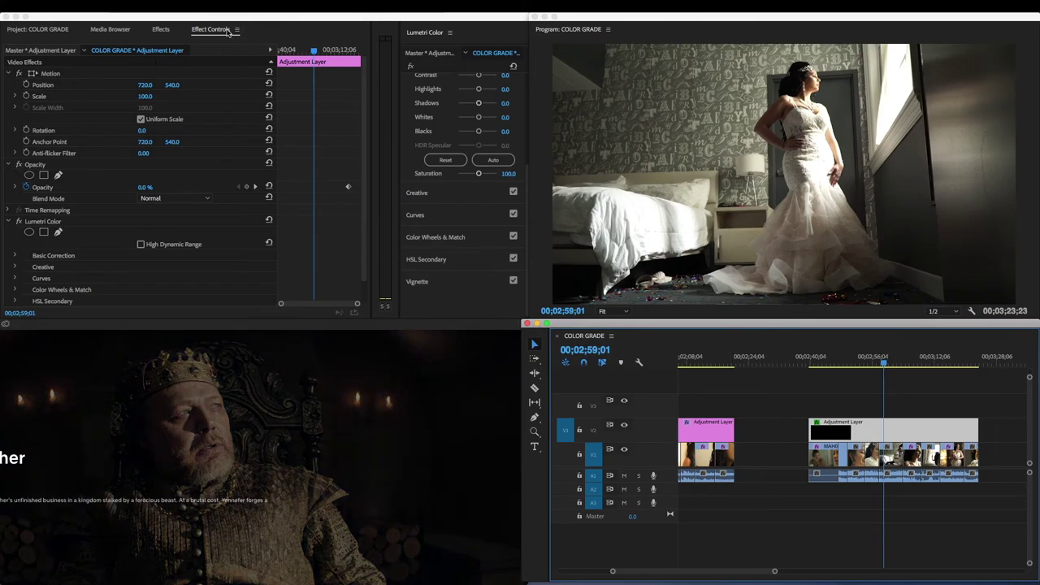
left_click(18, 164)
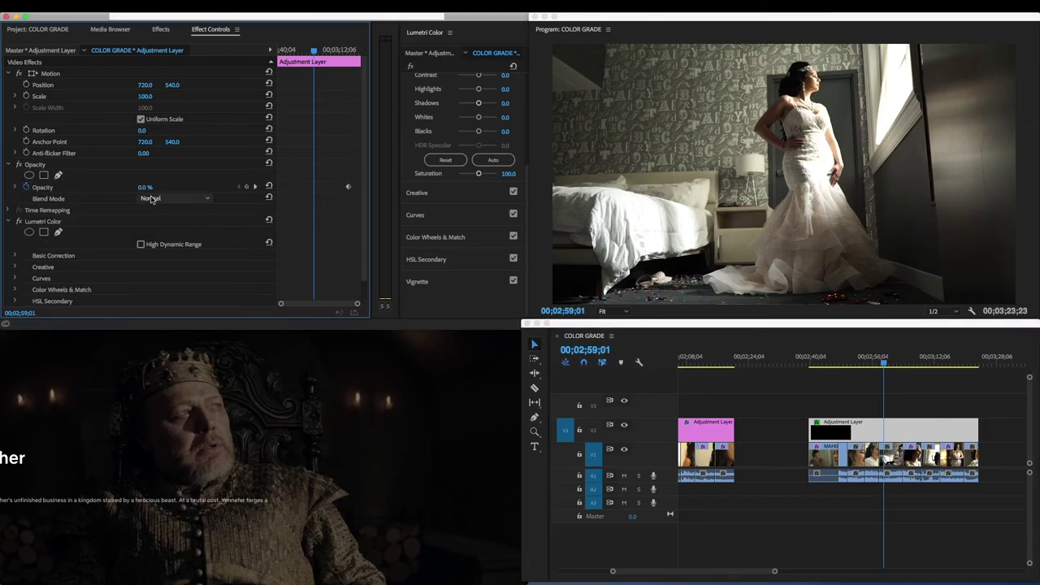
left_click_drag(145, 187, 195, 187)
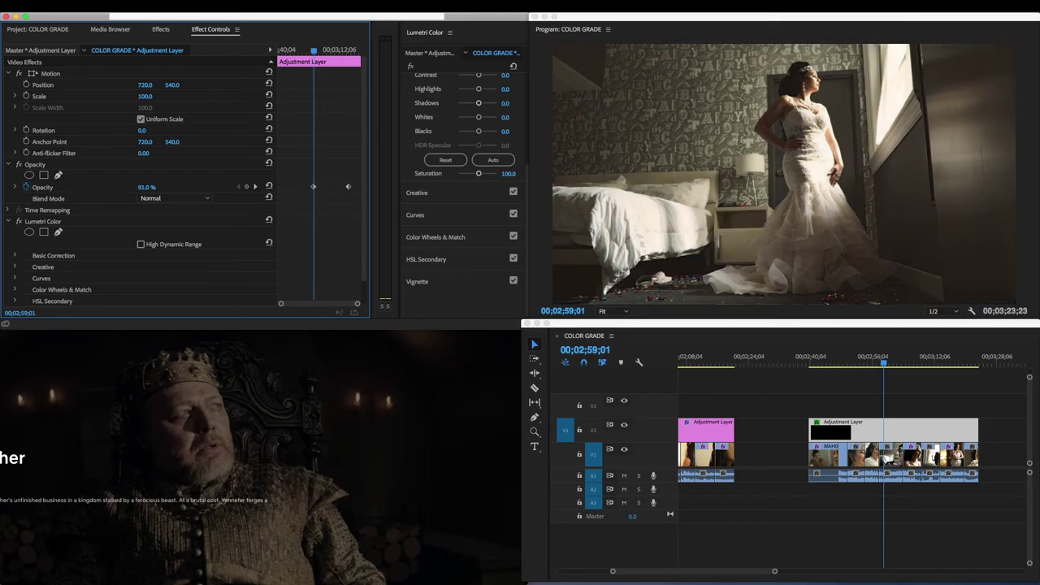
left_click(144, 188)
Step: Check the blend across later shots, then keyframe Opacity at 45.9% near 00;03;16;09 and nudge it up
left_click(910, 357)
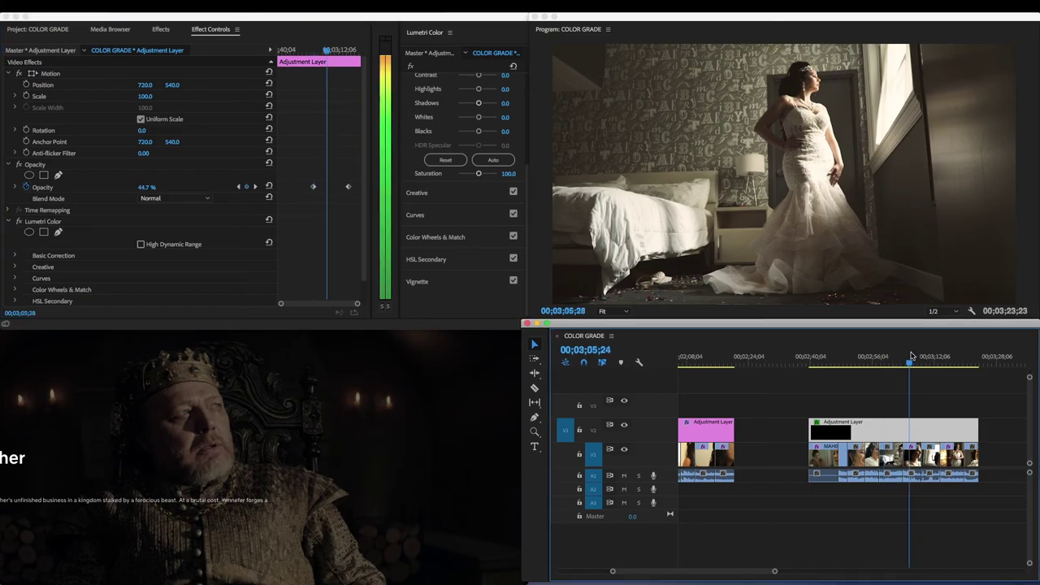
left_click(931, 362)
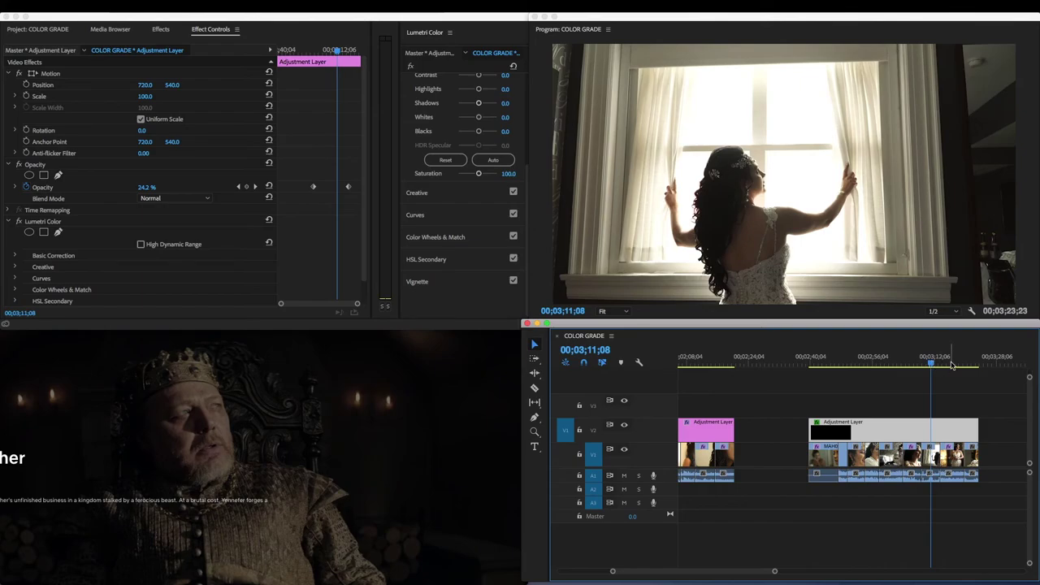
left_click(950, 362)
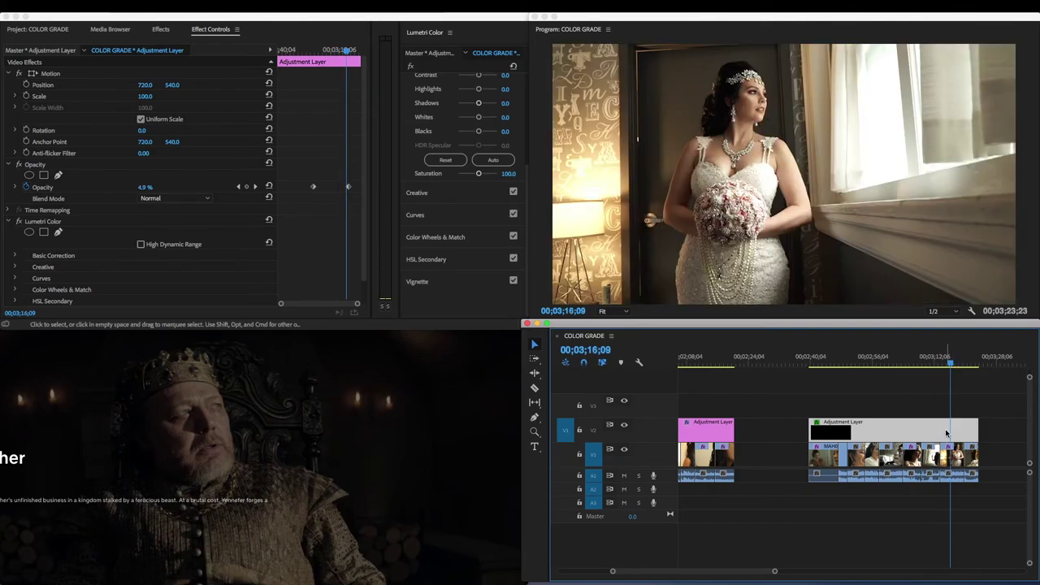
left_click(16, 190)
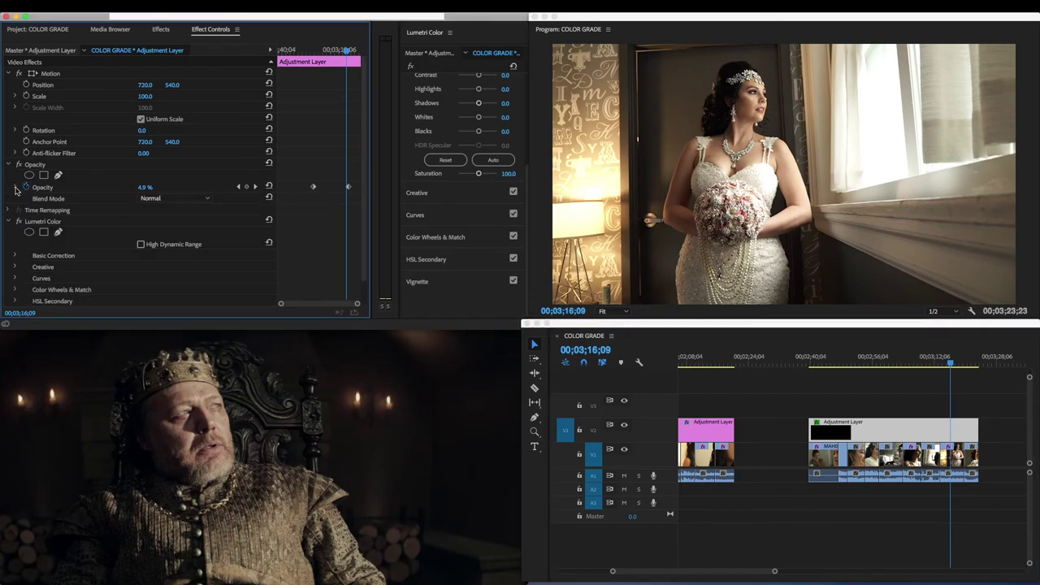
left_click(877, 426)
left_click(145, 187)
type("45.9")
key("Return")
left_click_drag(145, 187, 150, 187)
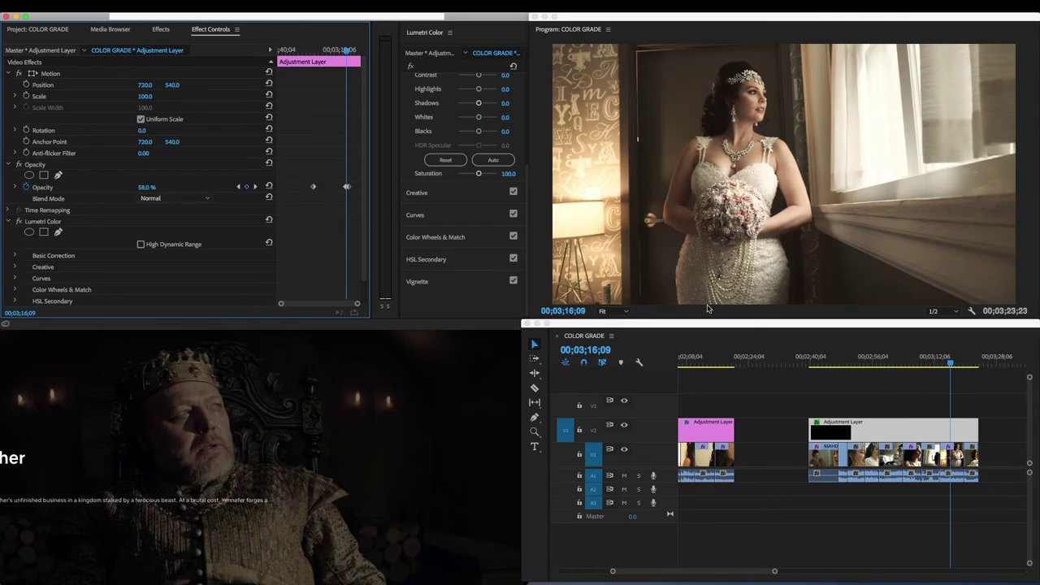
Step: Review the bride close-ups, then keyframe Opacity at 19.8% on the bouquet shot at 00;03;17;04
left_click(915, 398)
left_click(901, 360)
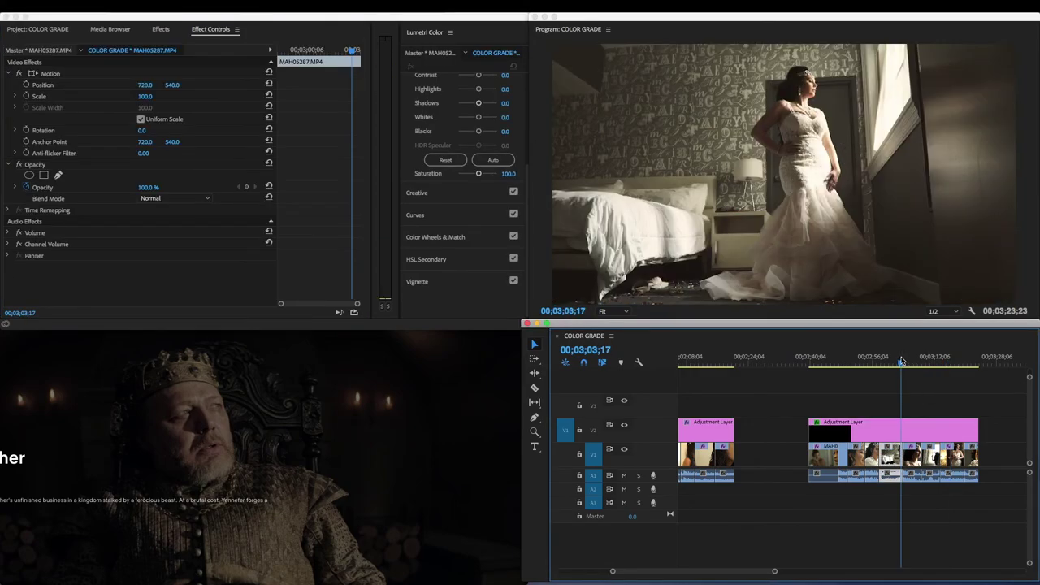
left_click_drag(901, 360, 857, 363)
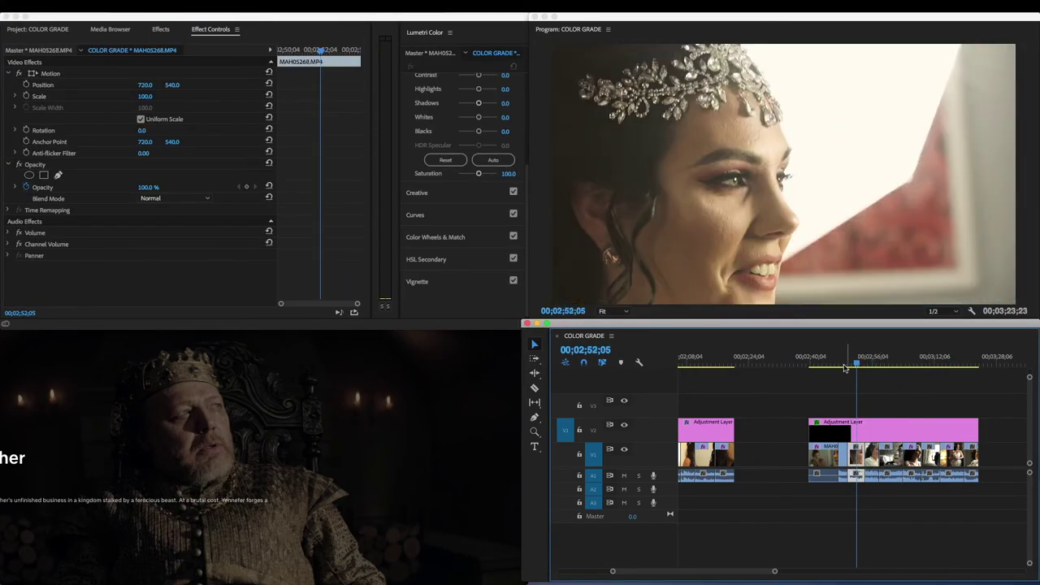
left_click(828, 363)
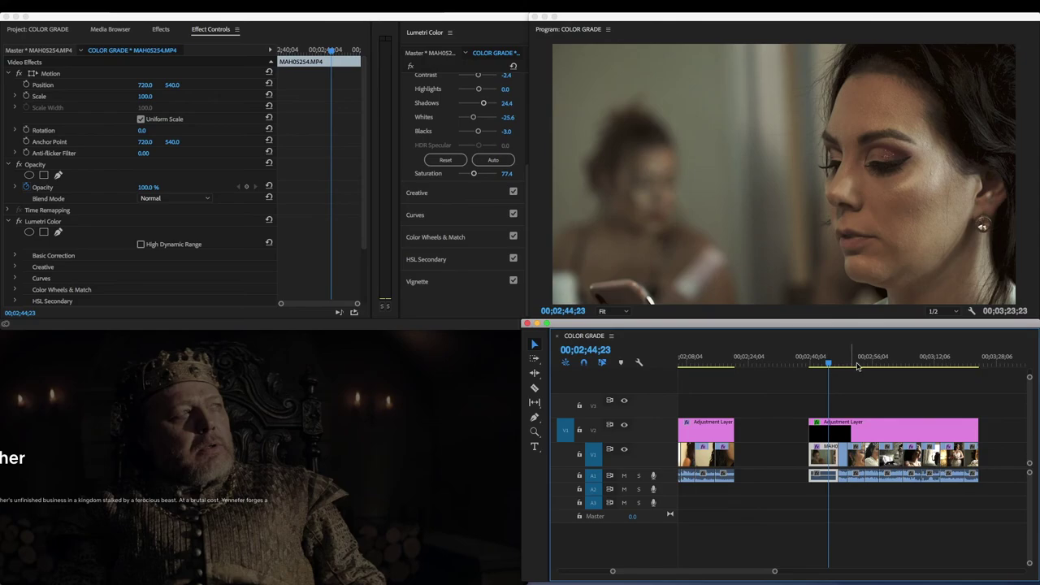
left_click_drag(858, 366, 893, 365)
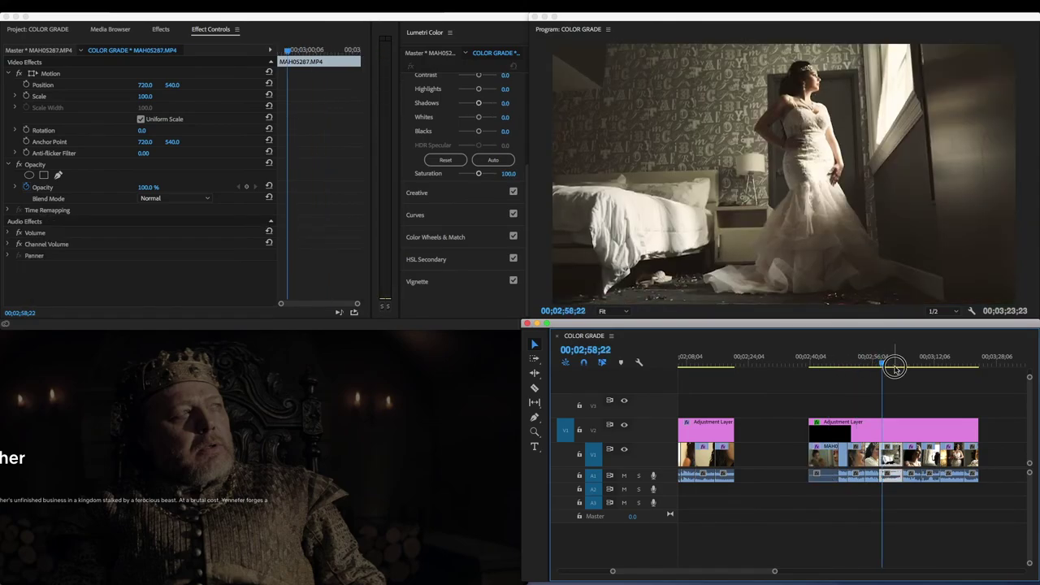
left_click(954, 364)
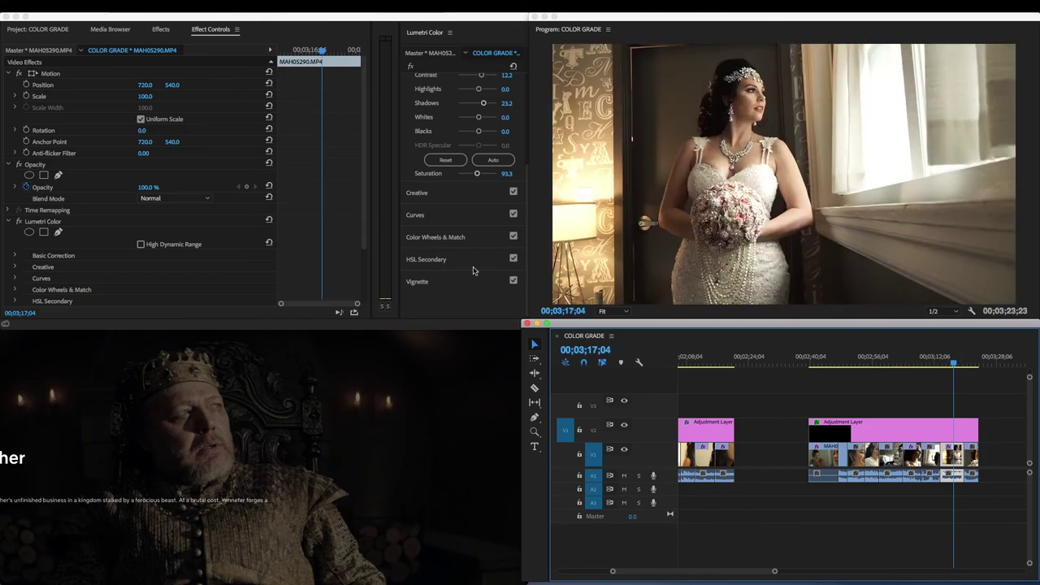
left_click(910, 431)
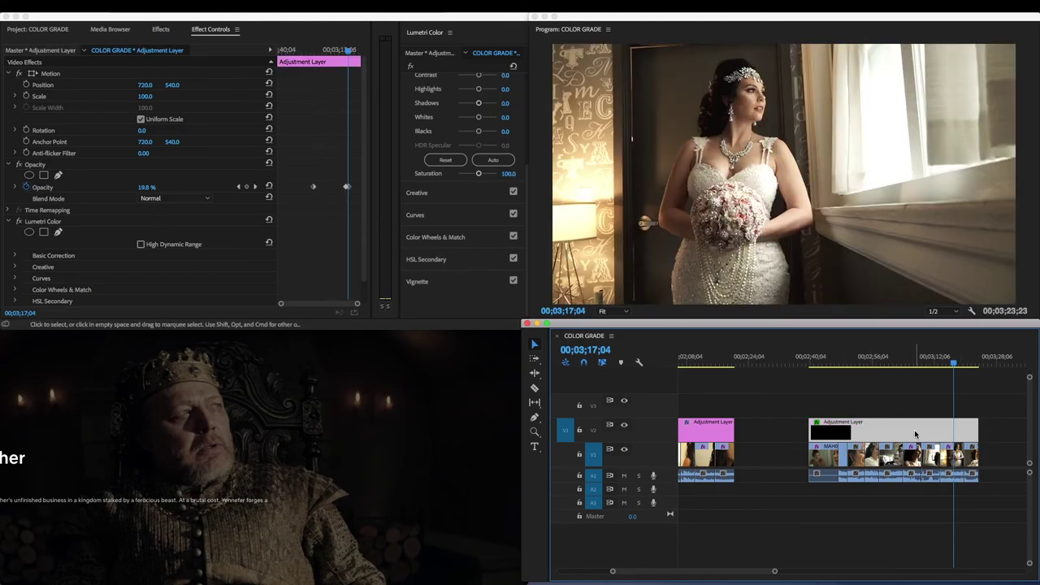
left_click(145, 188)
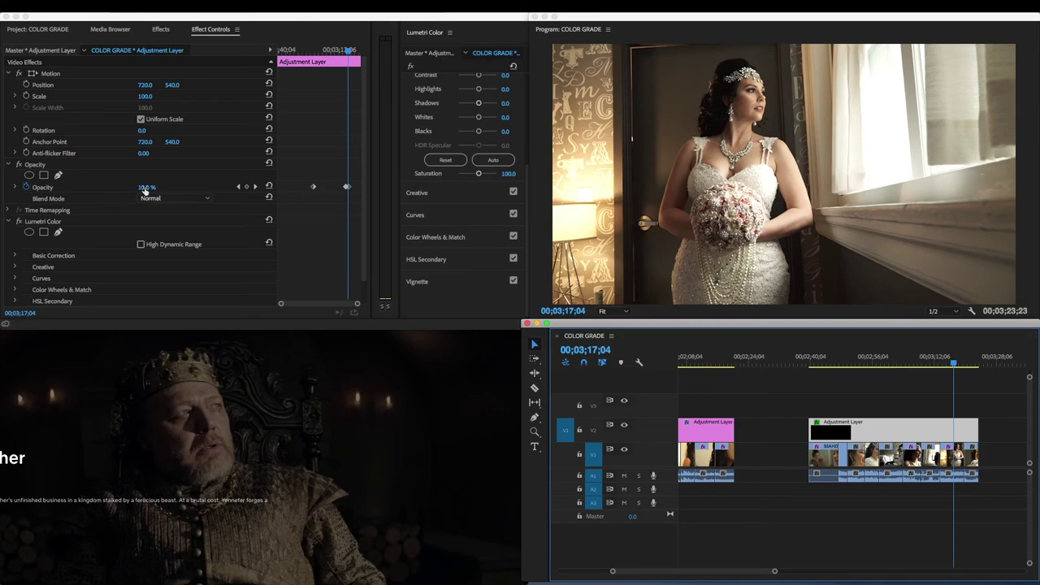
type("19.8")
key("Return")
Step: Play back the fading grade from 00;03;10;17, stopping at 00;03;16;27
key("space")
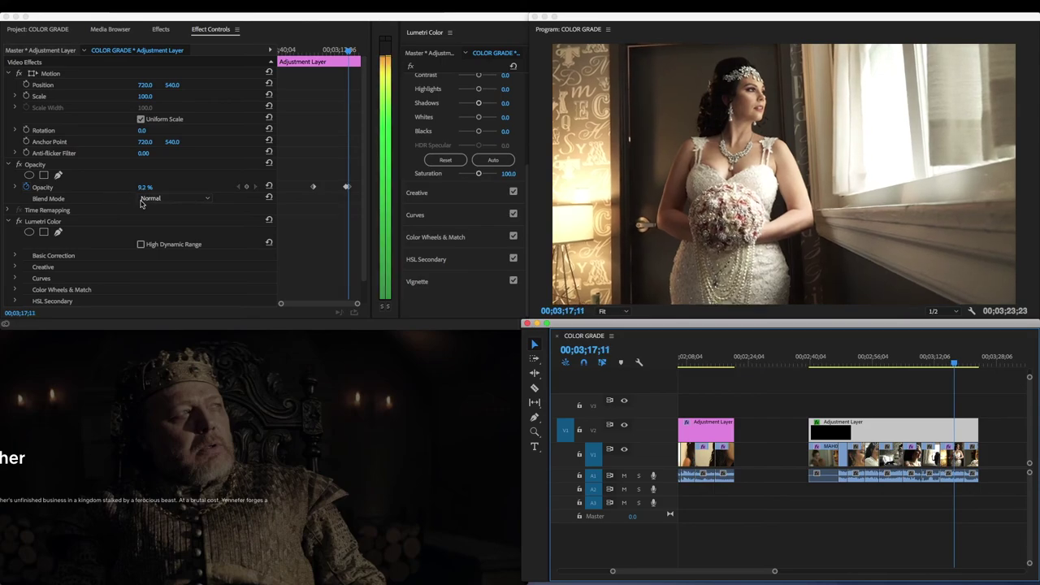
key("space")
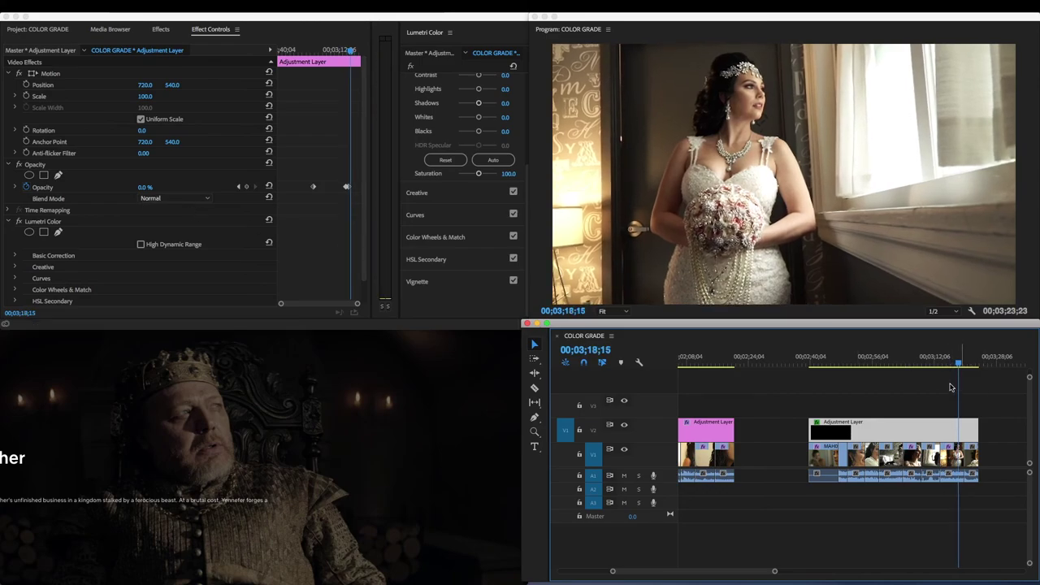
left_click(928, 362)
key("space")
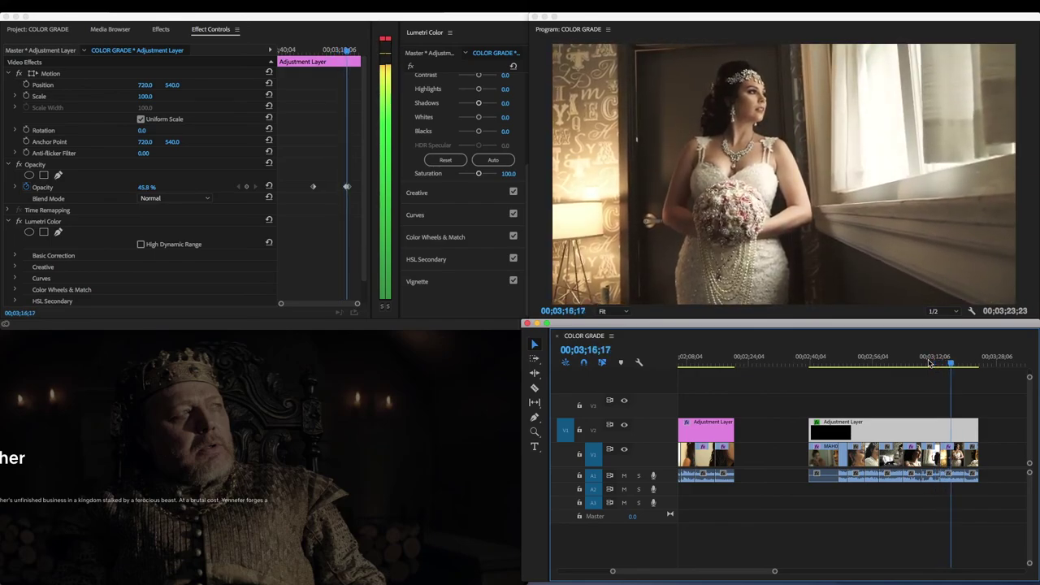
key("space")
Step: Play the tail of the opacity fade through to the end of the sequence
left_click(15, 188)
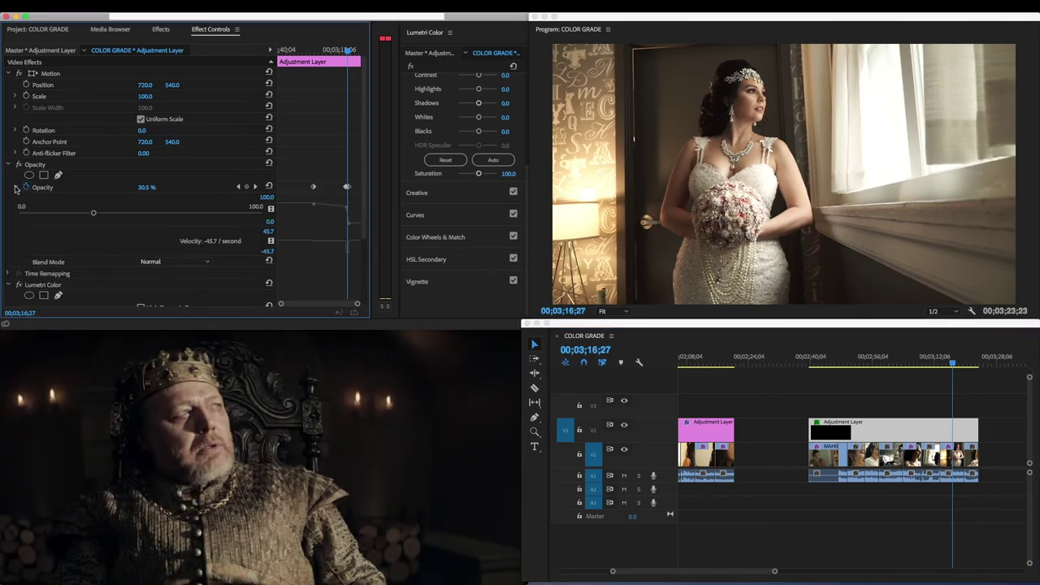
key("space")
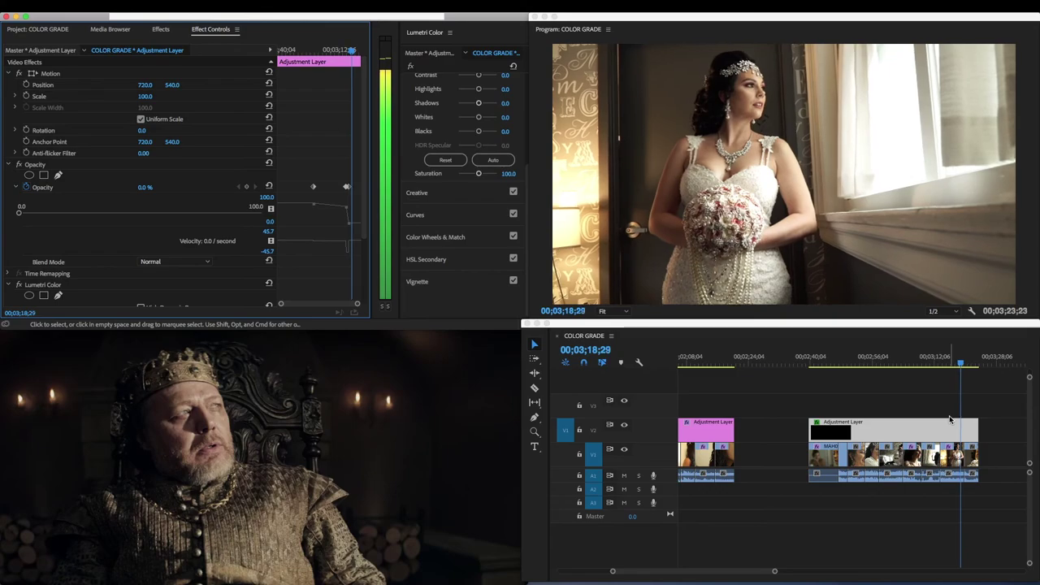
key("space")
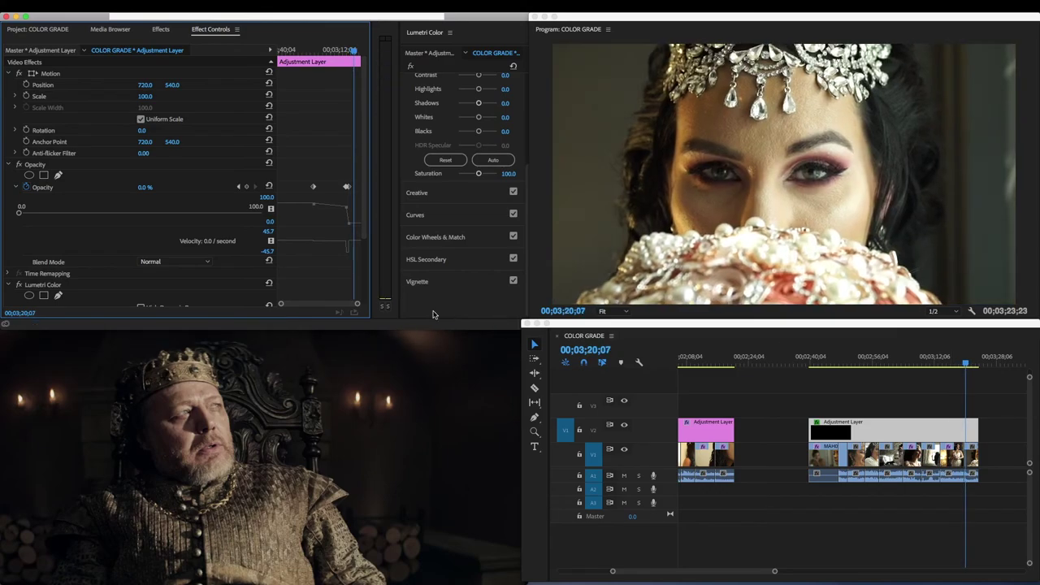
left_click(900, 443)
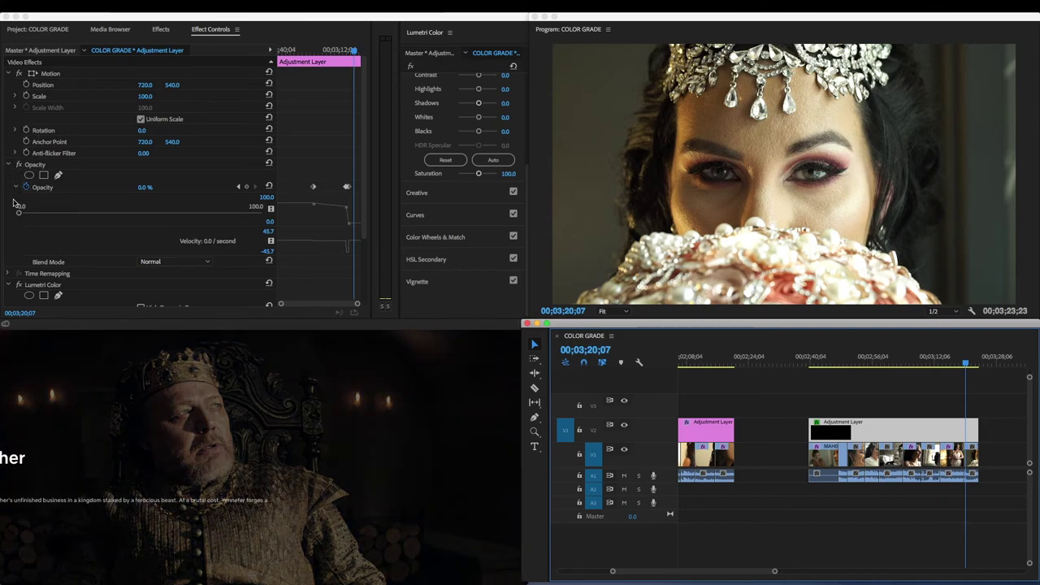
scroll(21, 204, "down", 3)
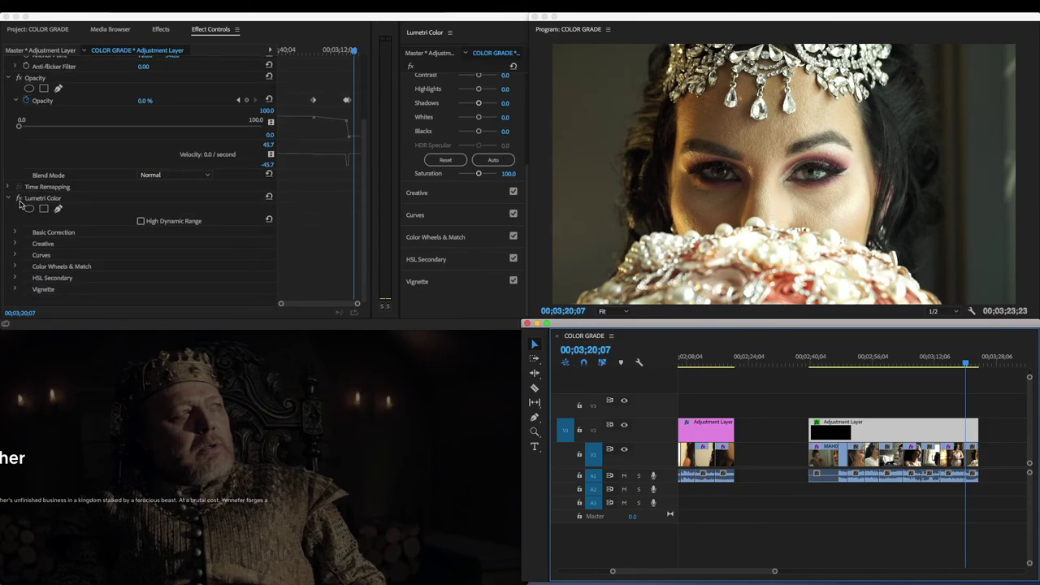
scroll(61, 189, "up", 3)
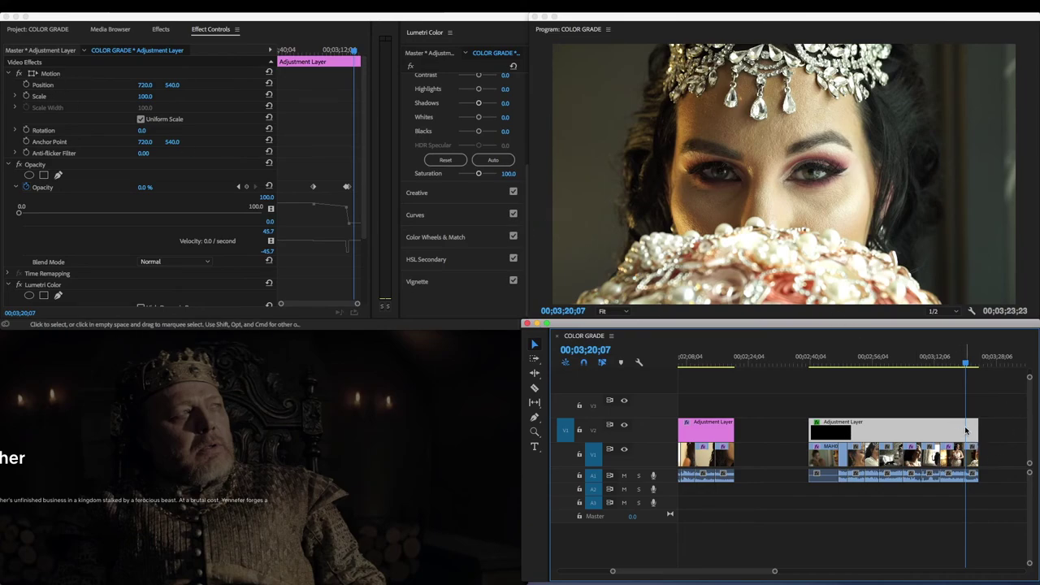
Step: Keyframe Opacity at 22% at 00;03;20;07, then scrub it up to 39%
left_click(144, 187)
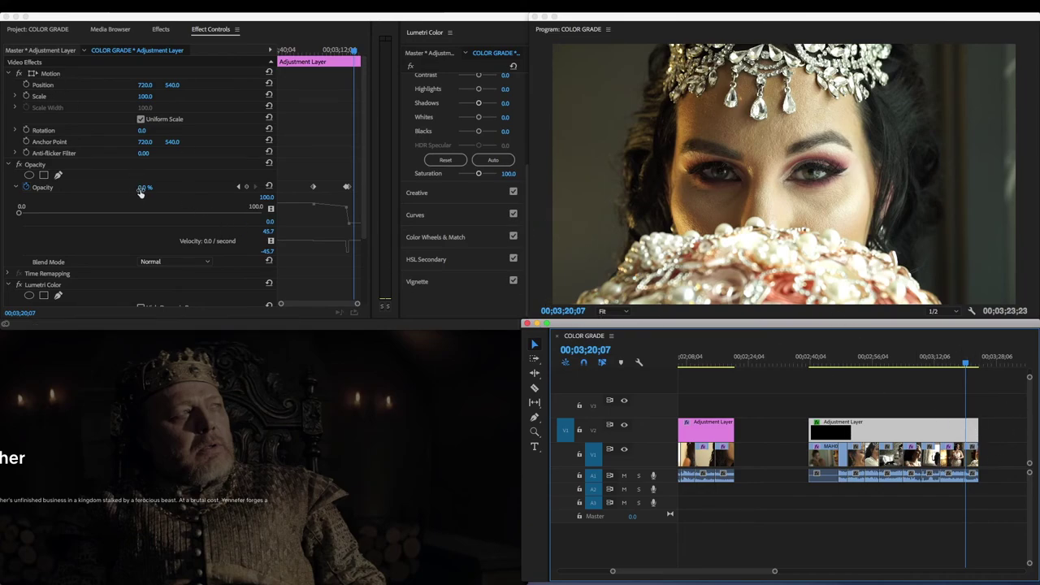
type("22")
key("Return")
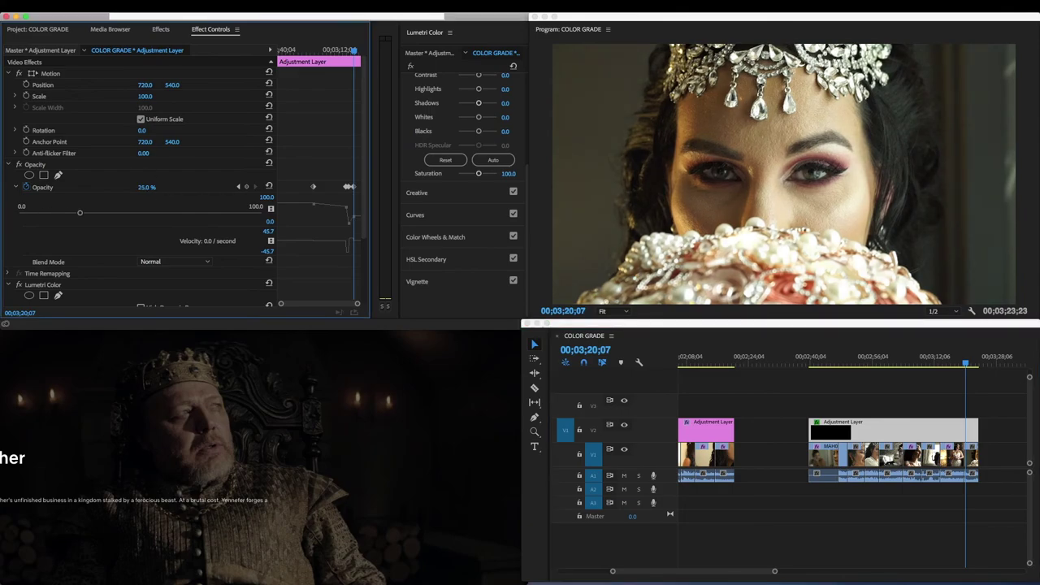
left_click_drag(146, 187, 160, 187)
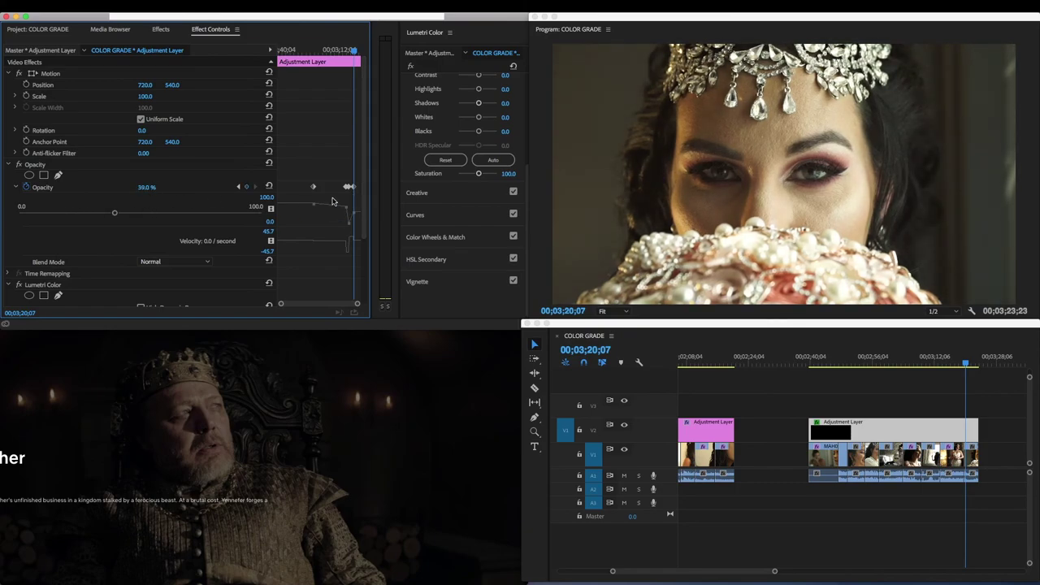
Step: Play from about 00;02;43;15 to 00;02;46;06 and slide an Opacity keyframe later in time
left_click(823, 360)
key("space")
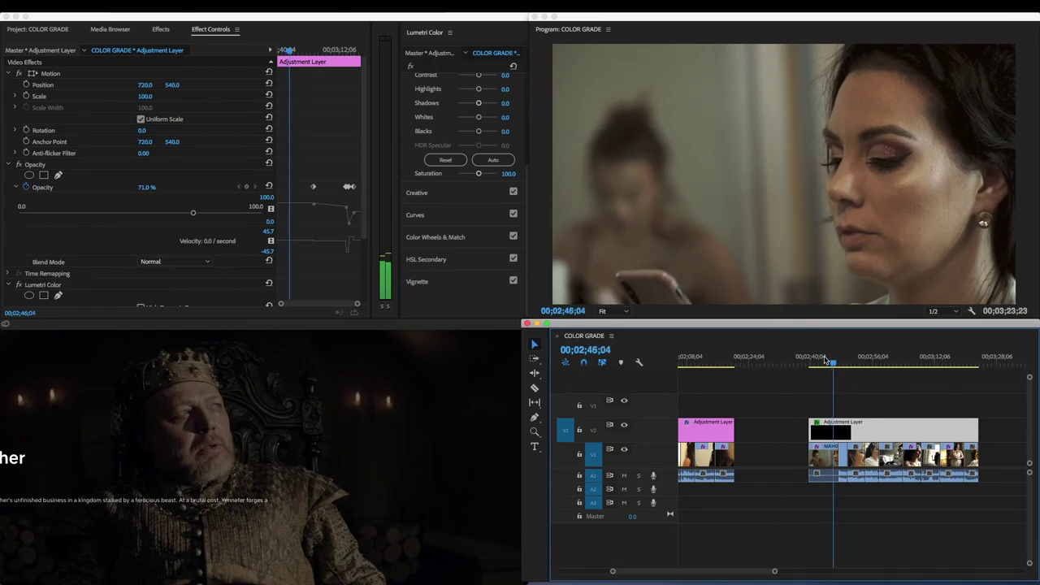
key("space")
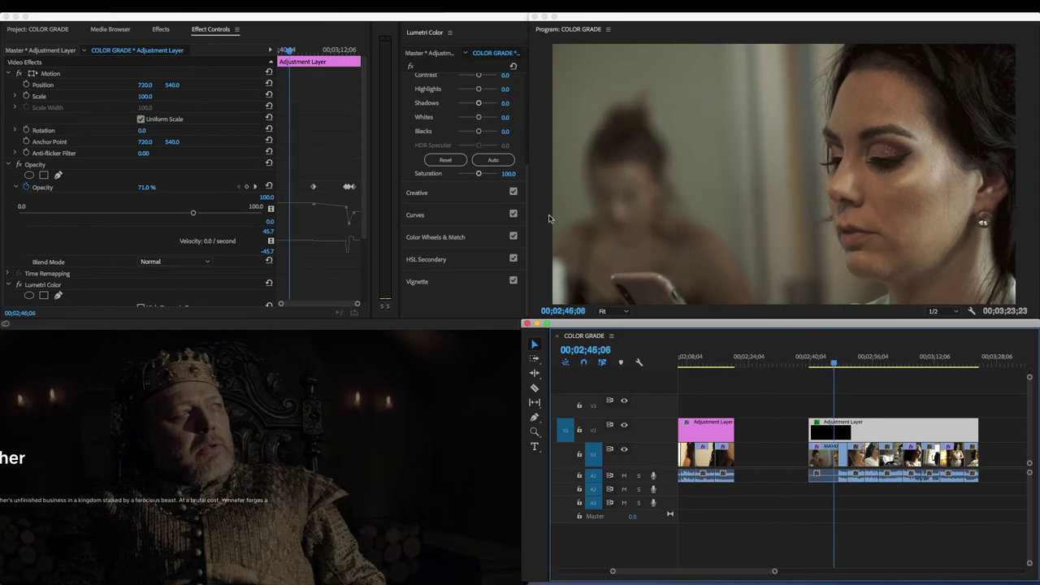
left_click(313, 187)
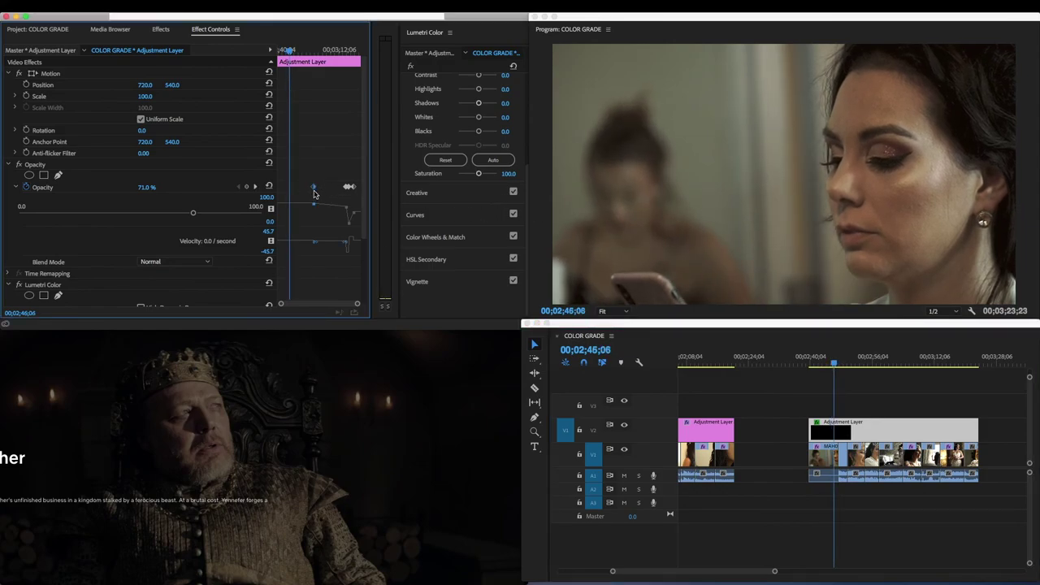
left_click_drag(313, 190, 352, 187)
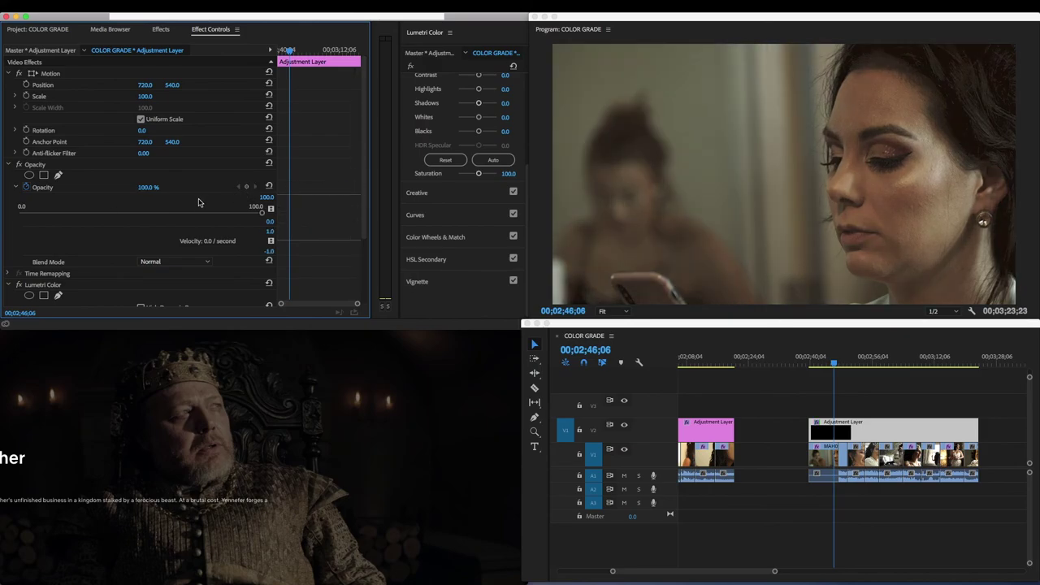
Step: Keyframe the adjustment layer's Opacity at 90% at 00;02;46;06, then lower it to 86%
left_click(858, 430)
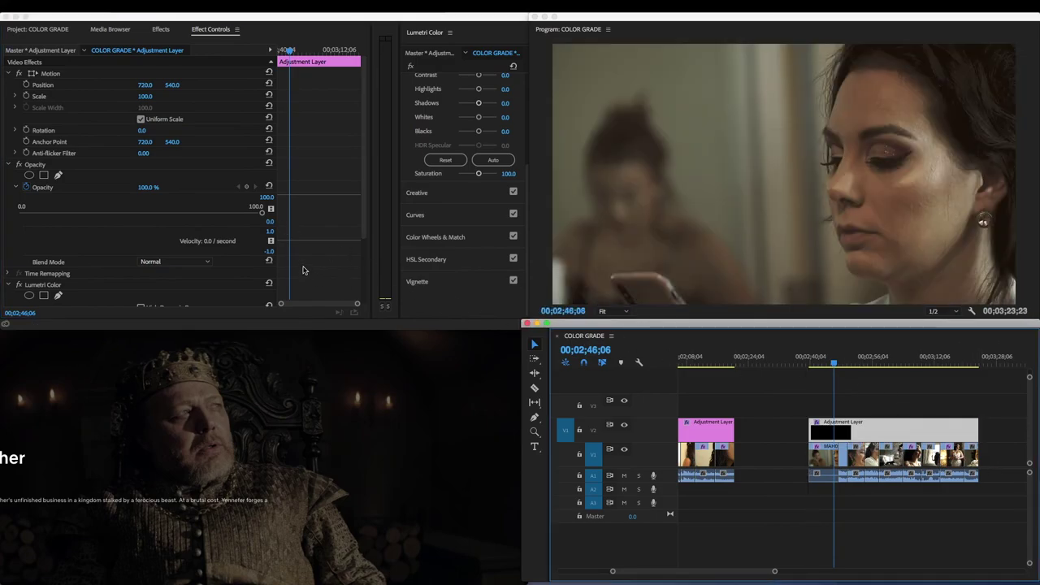
left_click(147, 188)
type("90")
key("Return")
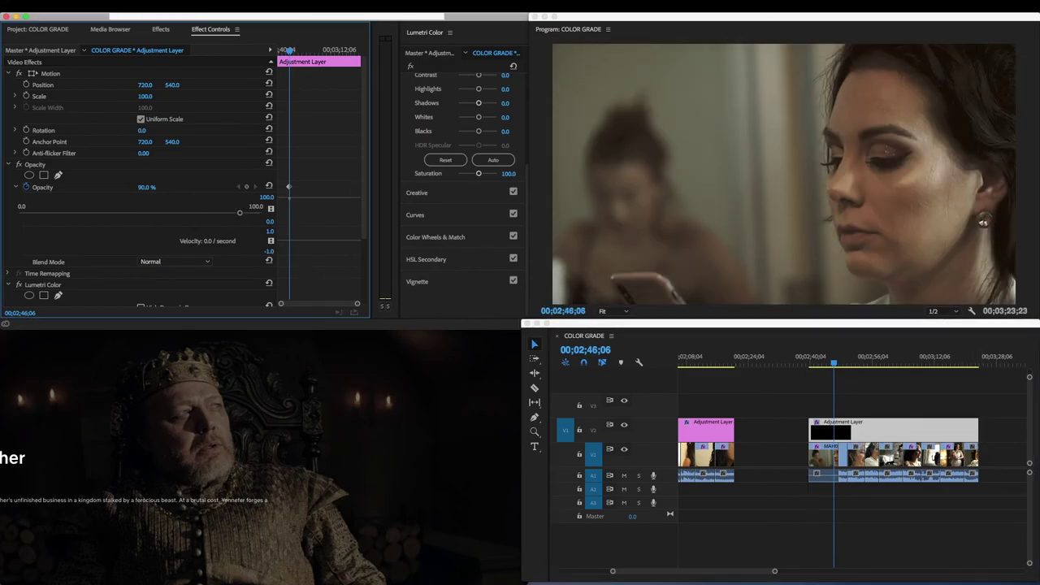
mouse_move(146, 187)
left_mouse_down()
mouse_move(131, 187)
mouse_move(187, 187)
mouse_move(162, 187)
left_mouse_up()
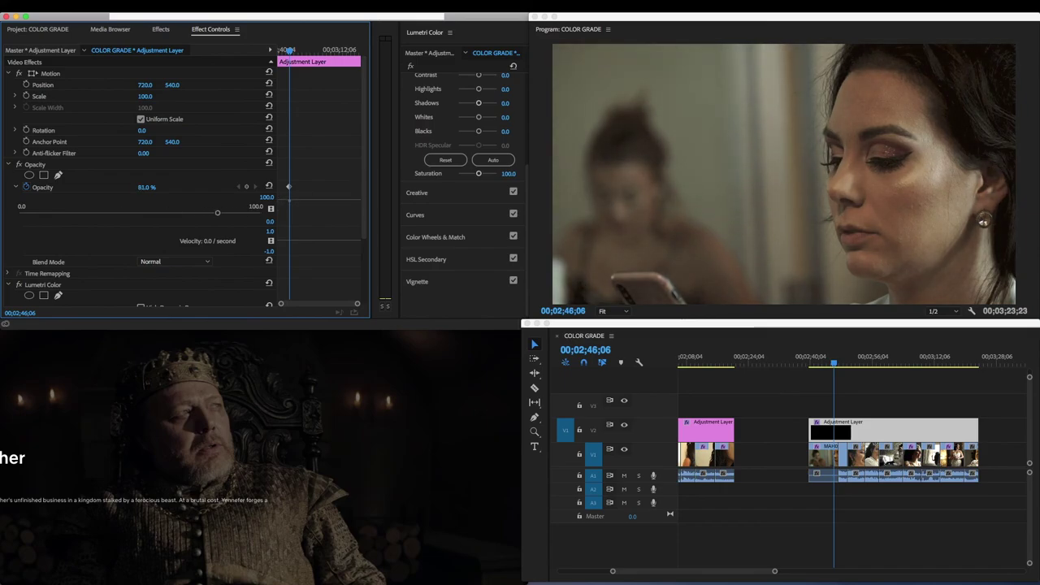
left_click(912, 359)
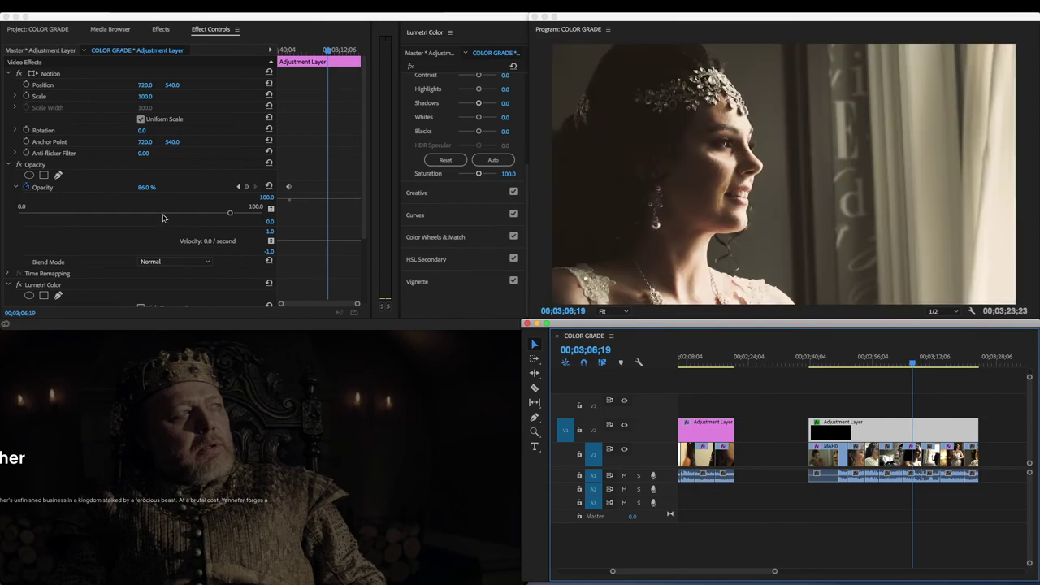
Step: Delete the existing Opacity keyframes and key a single 50% Opacity at 00;03;06;19
left_click_drag(141, 190, 153, 189)
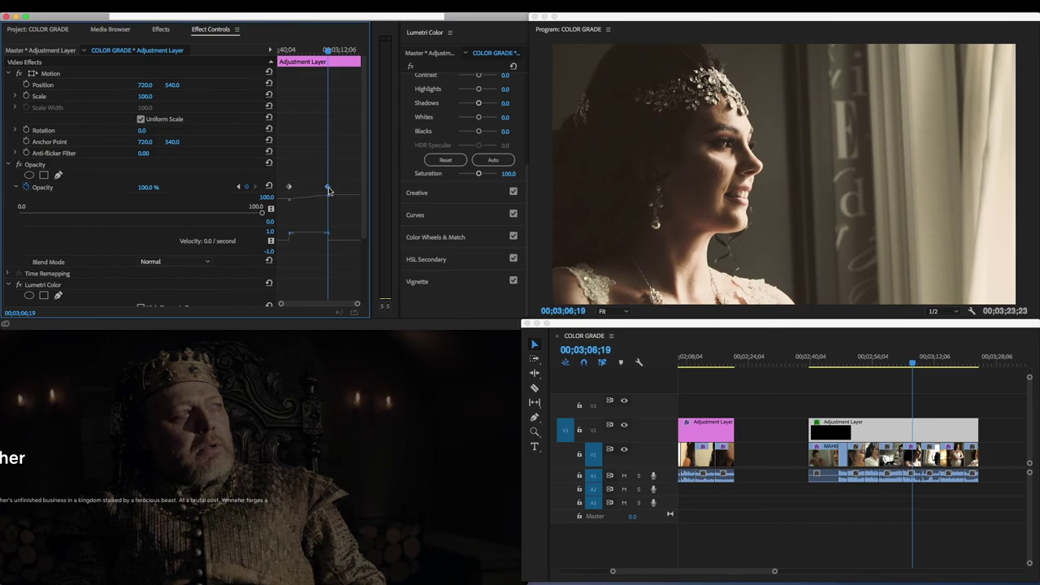
key("Delete")
left_click(289, 187)
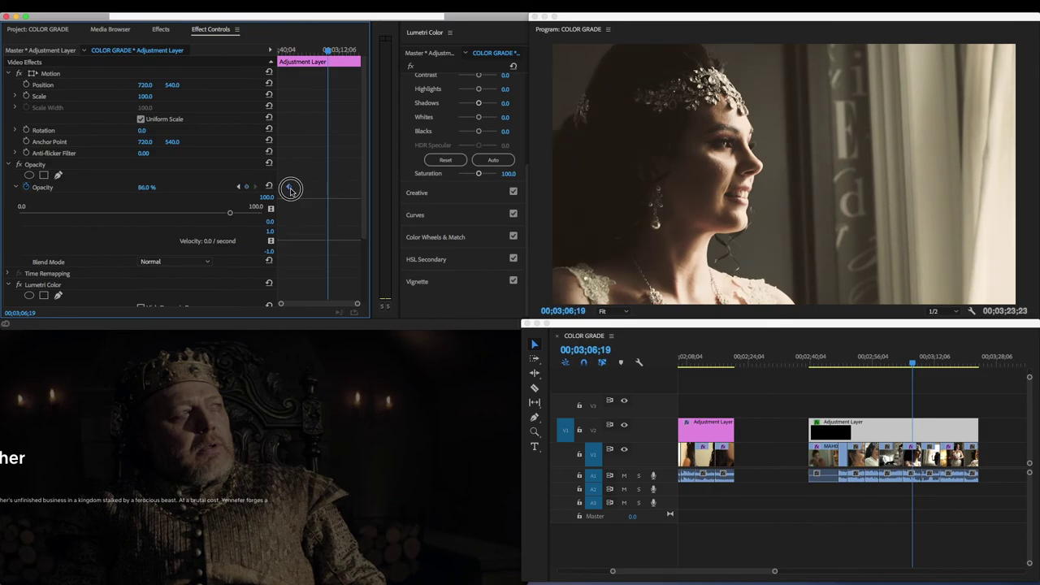
key("Delete")
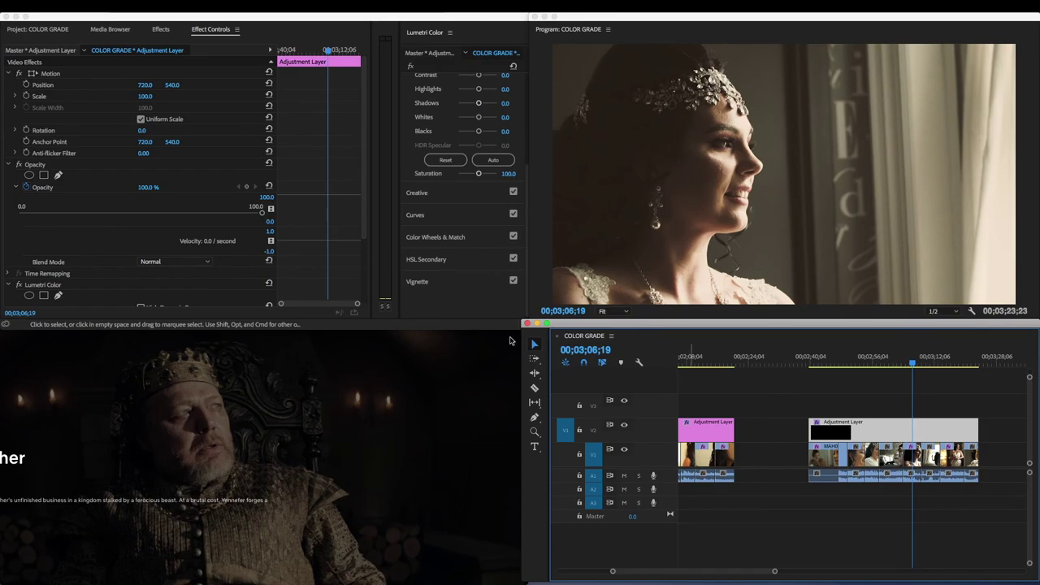
left_click_drag(148, 187, 109, 187)
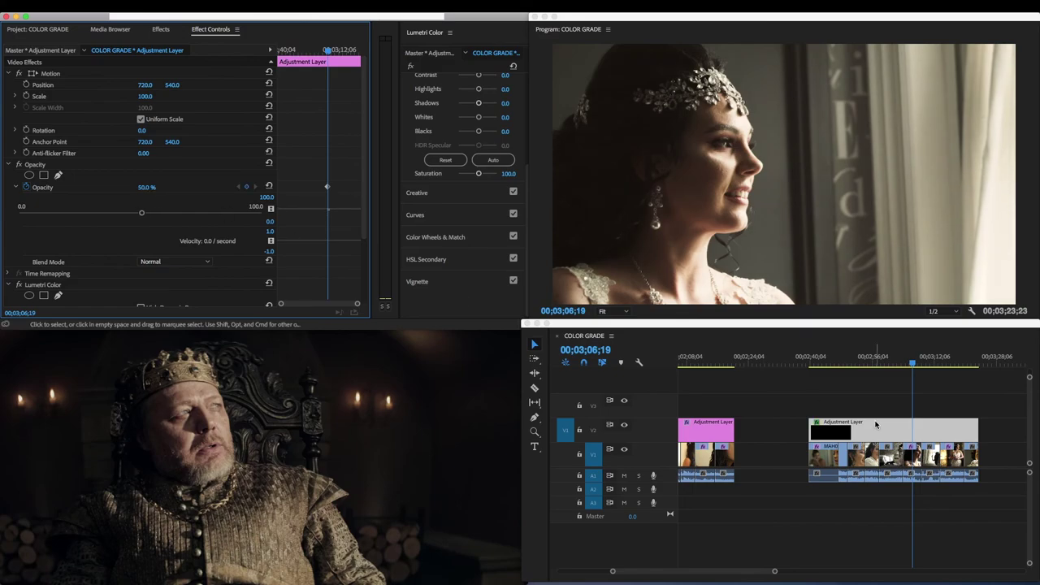
Step: Scrub and play through the closing shots, then bring the Netflix reference window forward
left_click(862, 362)
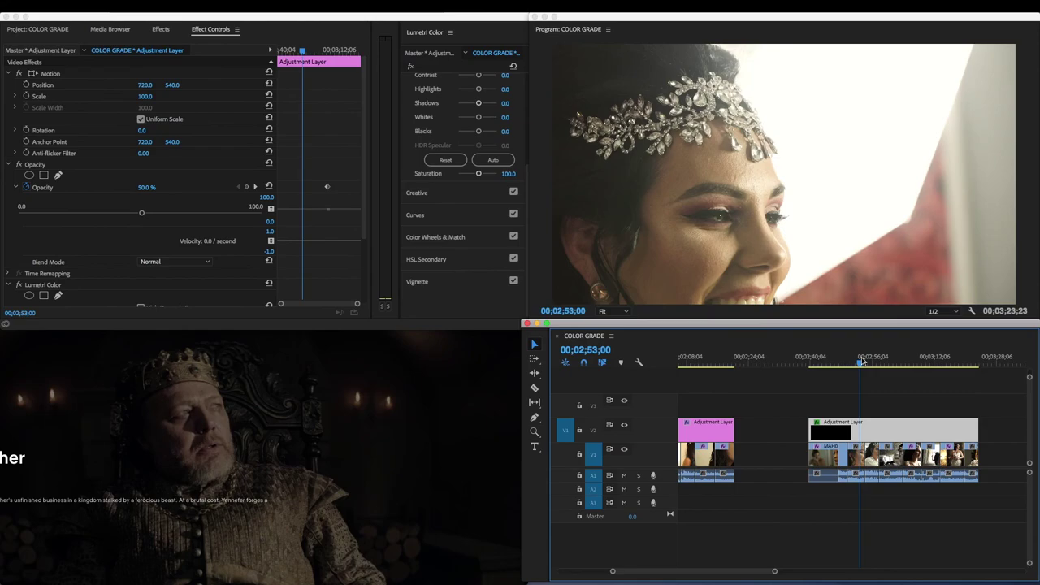
left_click_drag(861, 362, 939, 361)
key("space")
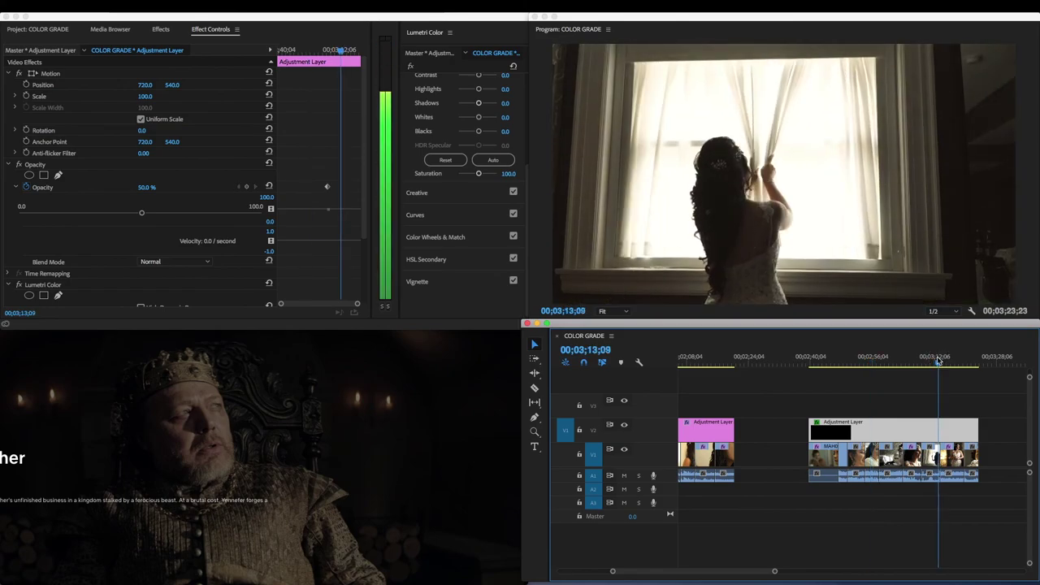
key("space")
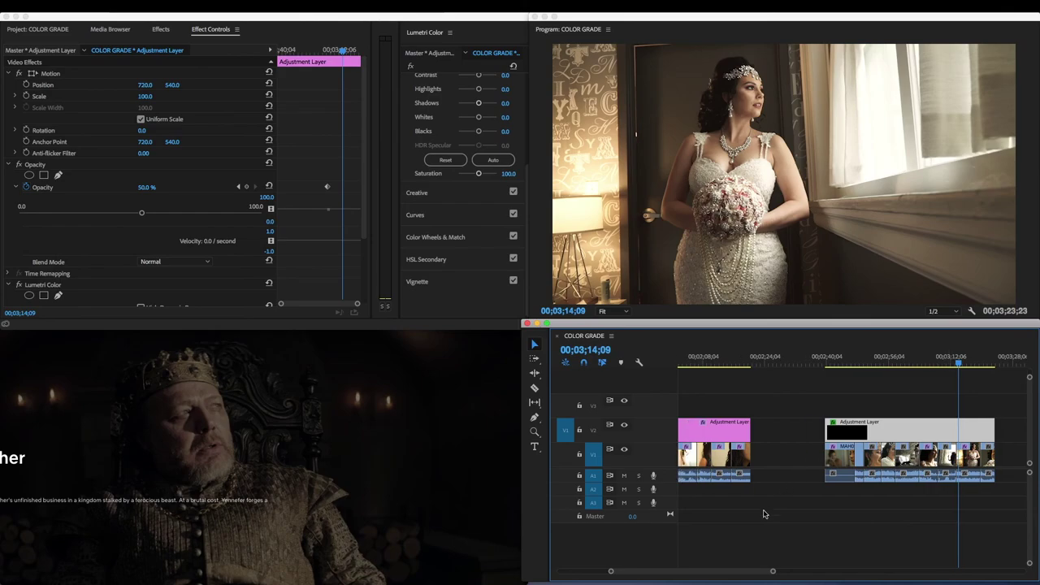
left_click(382, 422)
Step: Move the Netflix window higher, play The Witcher to the candlelit hall scene, then return to Premiere
left_click_drag(378, 272, 403, 179)
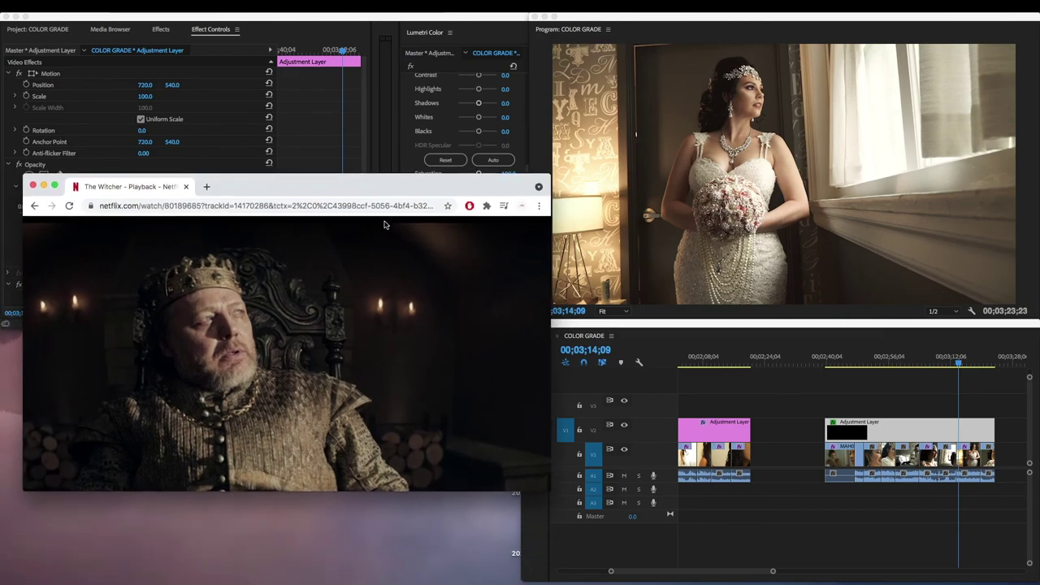
left_click(246, 370)
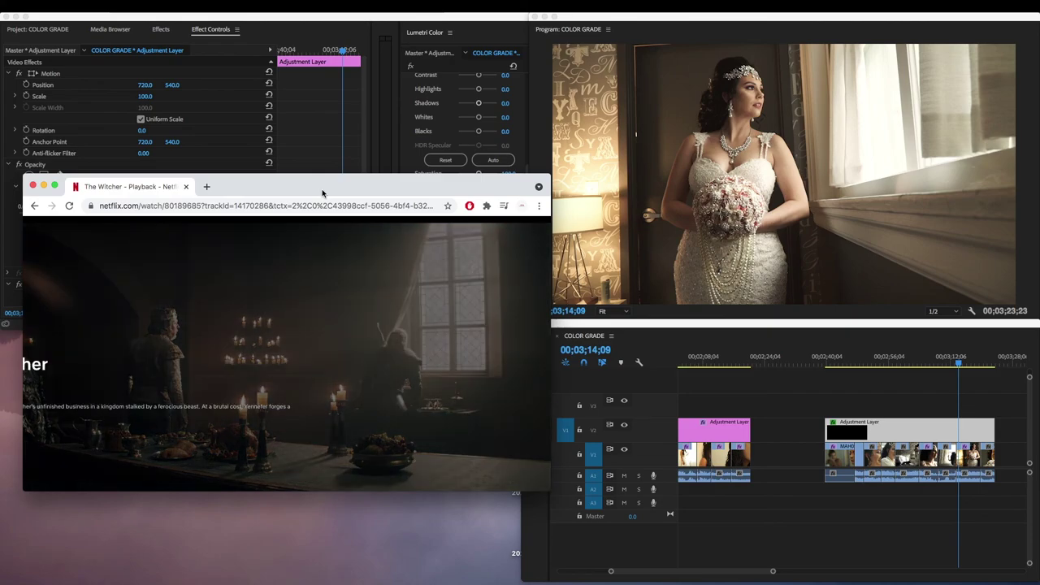
left_click(894, 432)
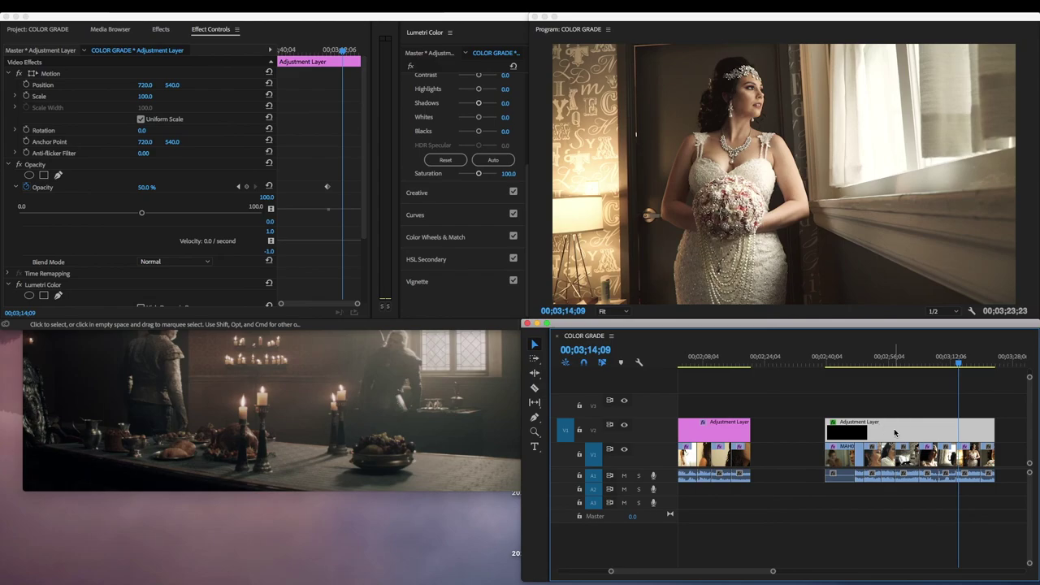
Step: At 00;03;18;16, key Opacity at 54%, delete the old keyframes, and settle on a single 52% keyframe
left_click(976, 360)
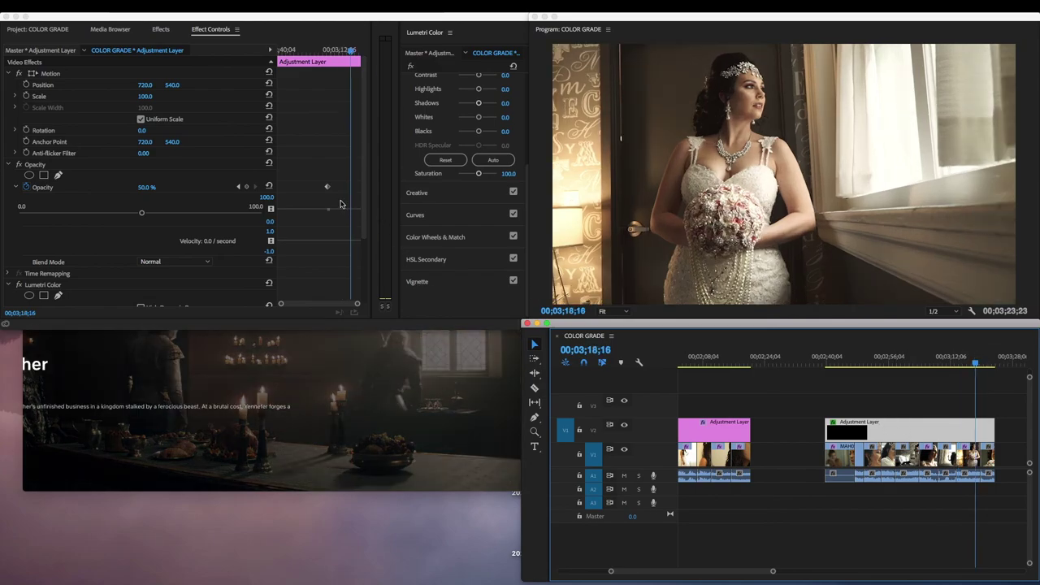
left_click(143, 188)
type("54")
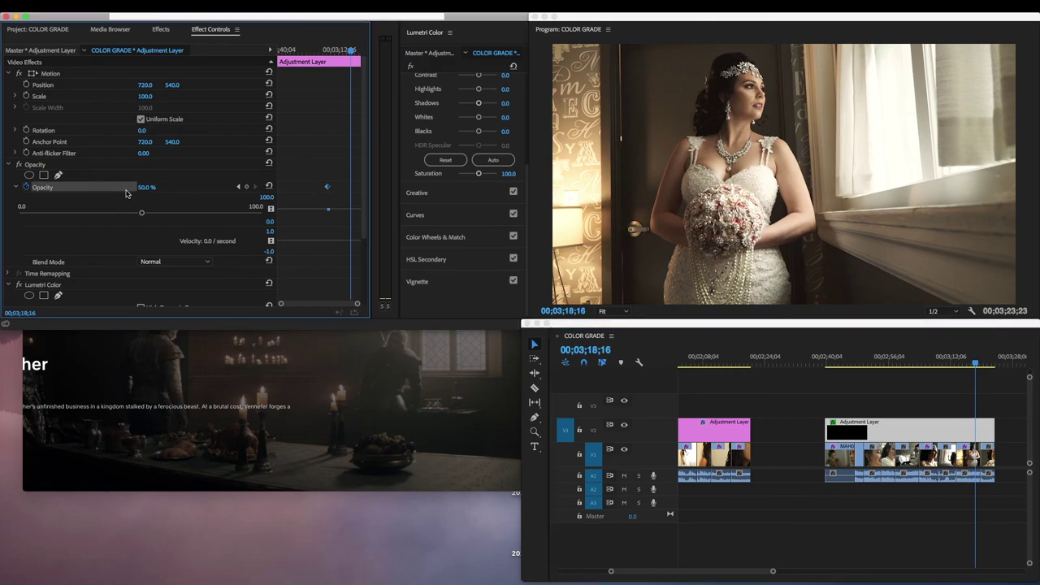
key("Return")
left_click_drag(144, 188, 122, 188)
left_click(327, 188)
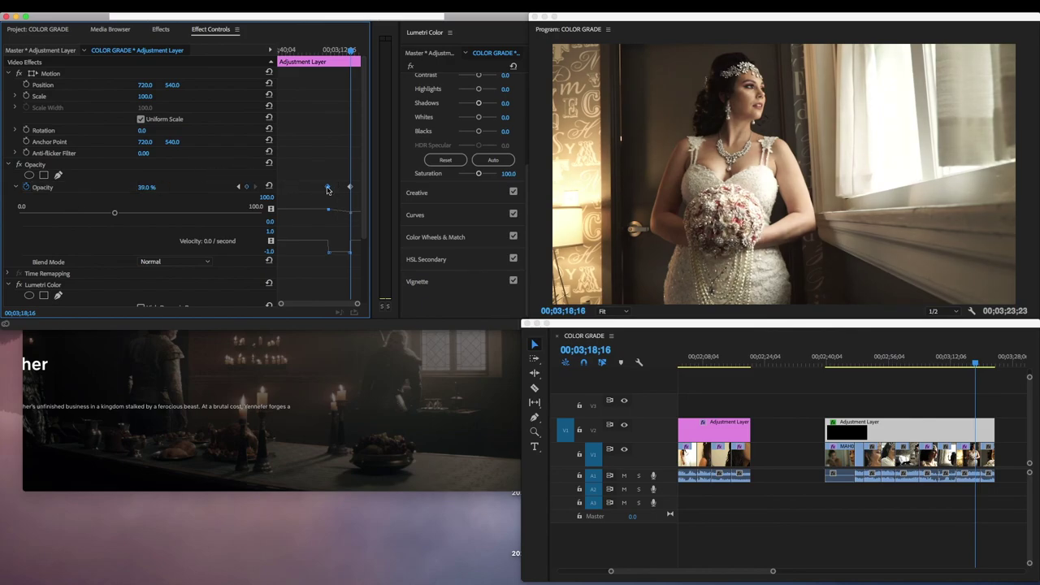
left_click(349, 187)
key("Delete")
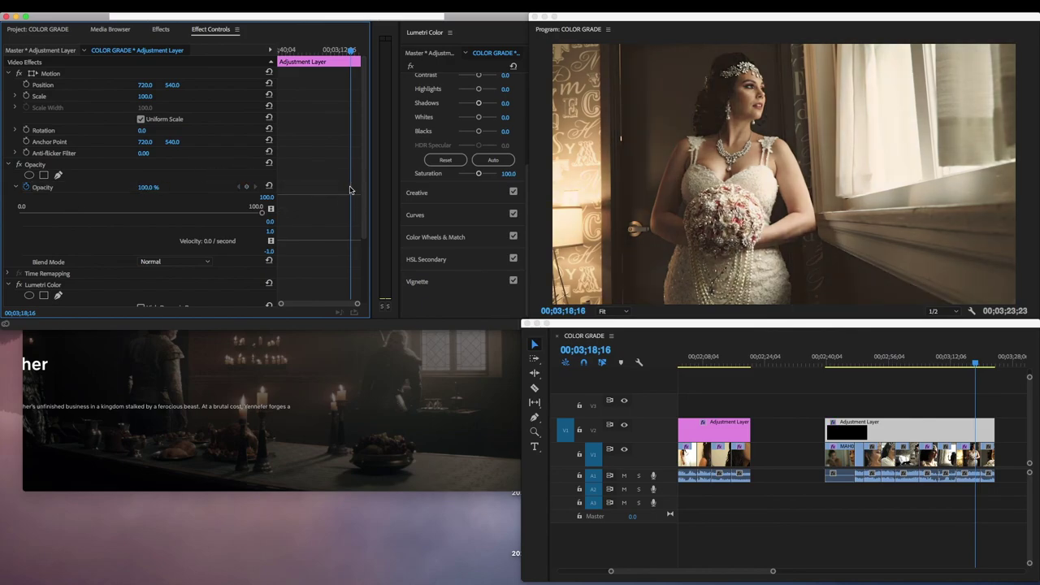
mouse_move(148, 187)
left_mouse_down()
mouse_move(98, 187)
mouse_move(146, 187)
left_mouse_up()
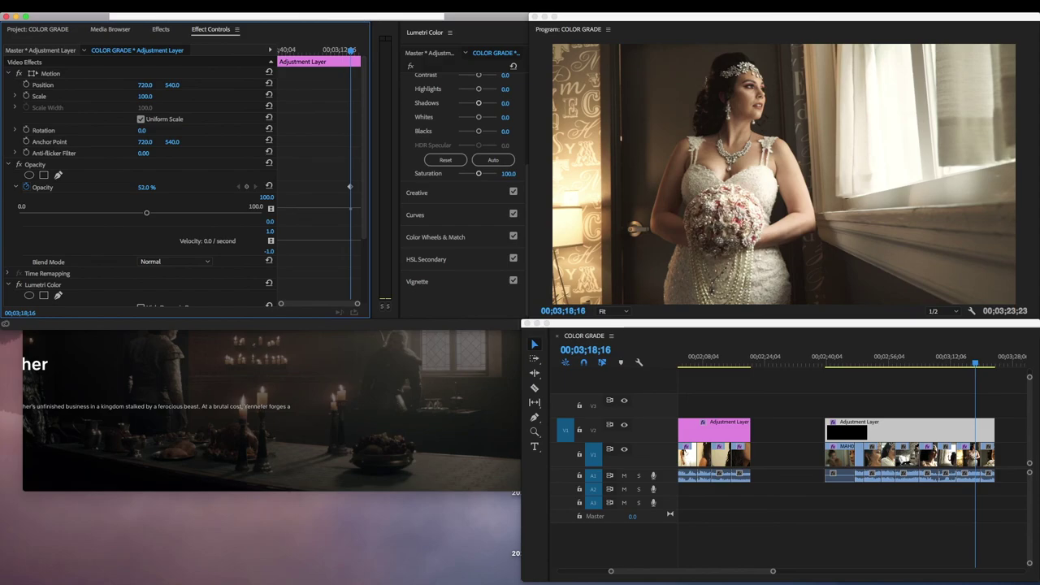
Step: Move the playhead back to 00;03;02;05 and bring the Netflix reference window forward, lower on screen
left_click(912, 363)
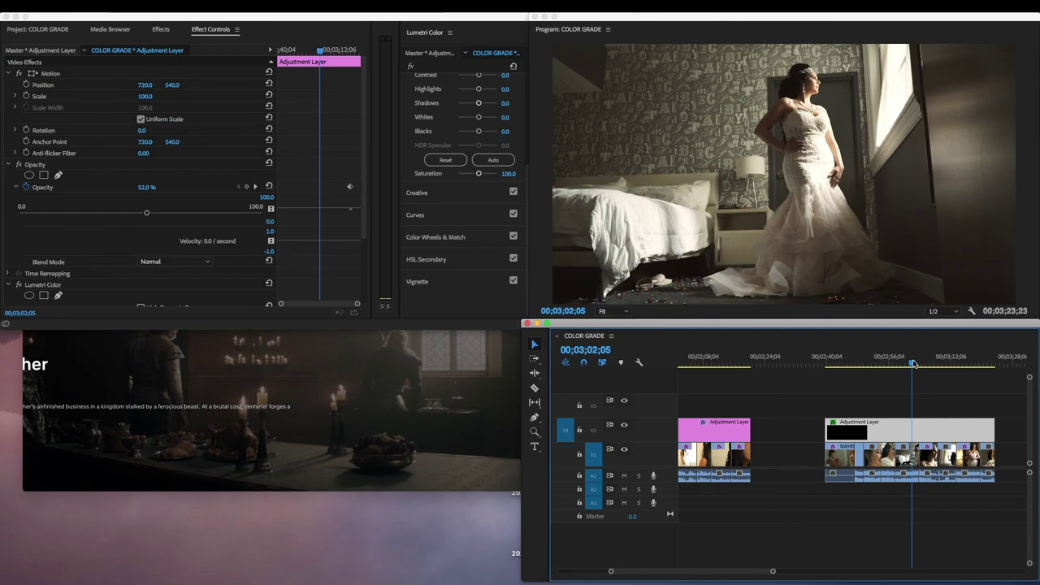
left_click(412, 351)
left_click_drag(505, 196, 498, 225)
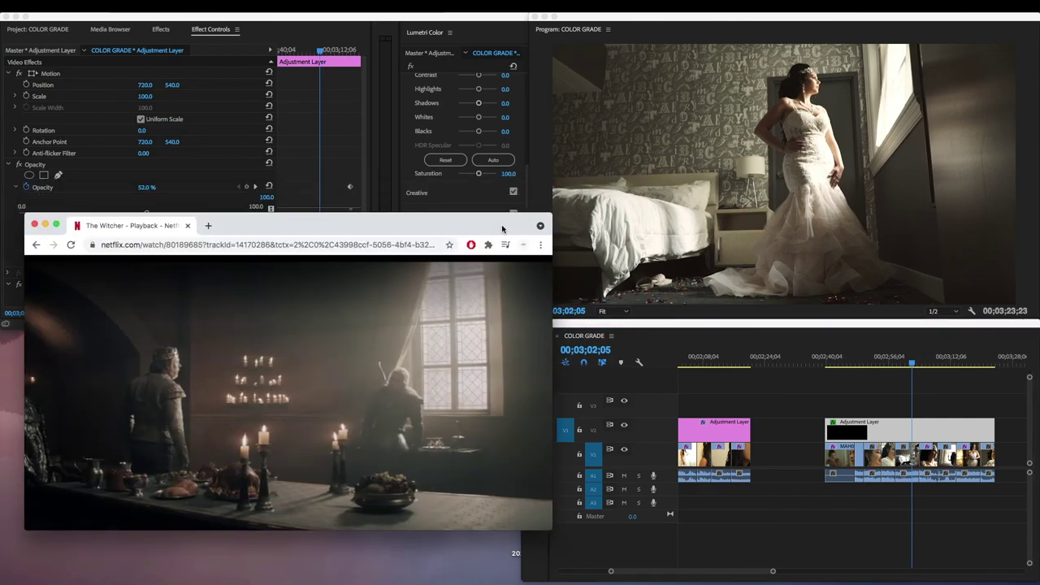